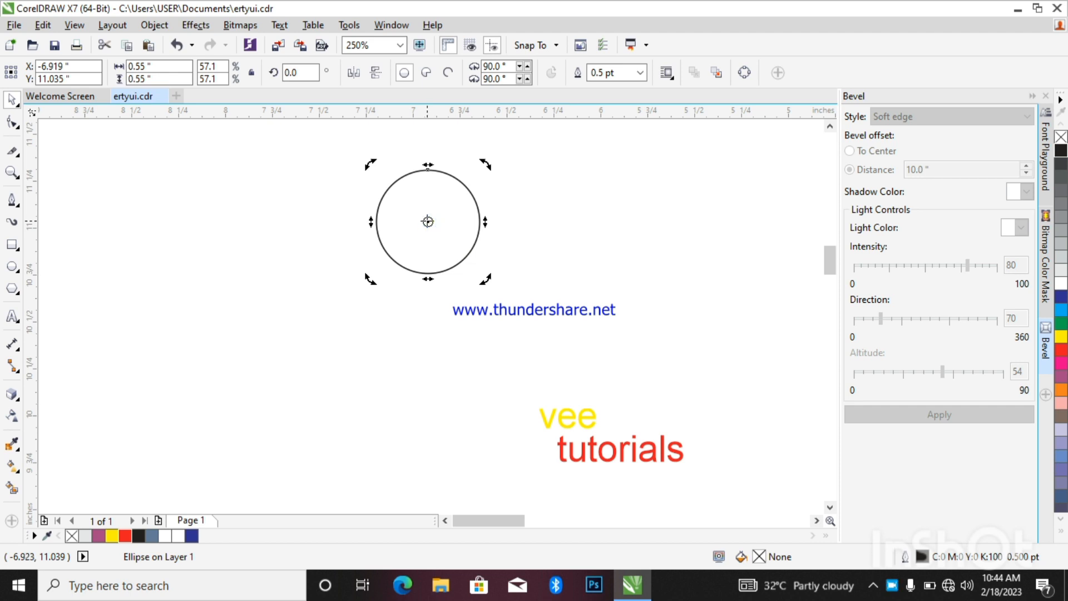
Move the circle's rotation centre to its lowest point, make a copy rotated to 285°, and repeat the duplication into a dense round pattern
left_click_drag(428, 222, 427, 273)
left_click_drag(485, 162, 544, 317)
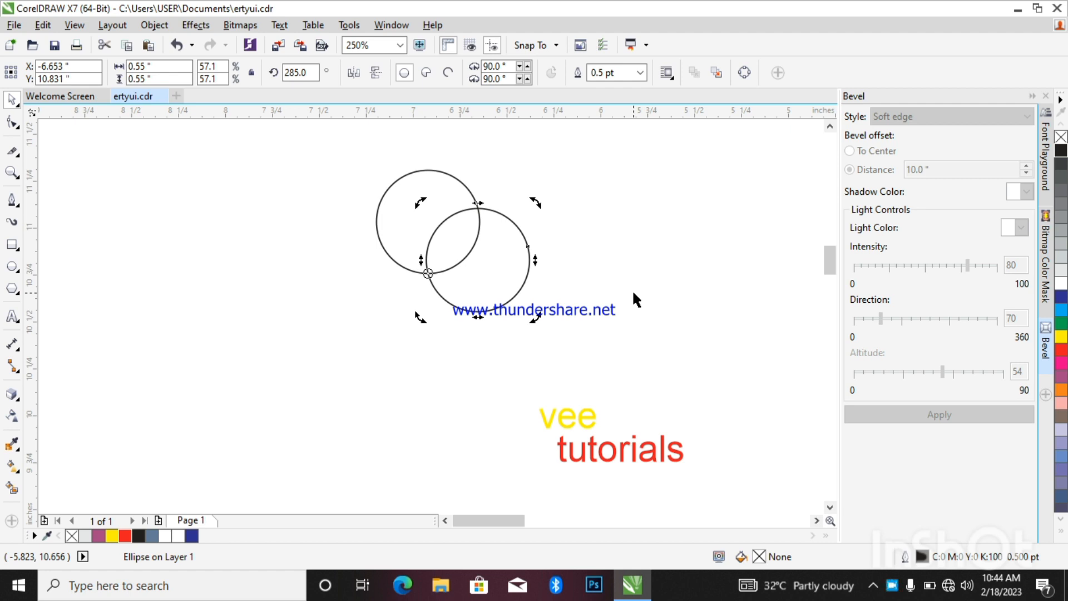
key("ctrl+r")
key("ctrl+r")
key("ctrl+r")
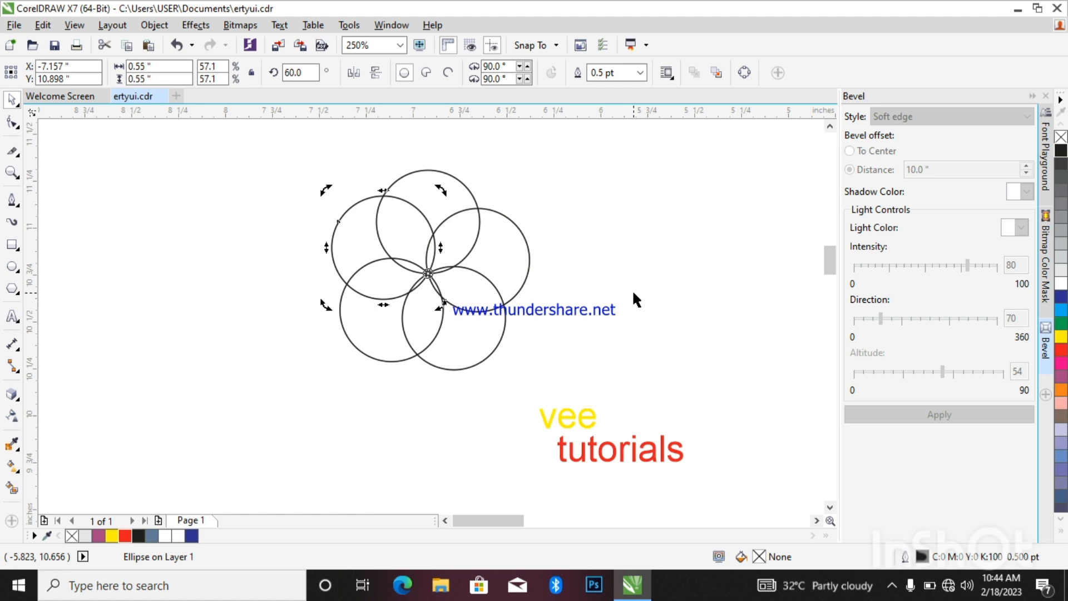
key("ctrl+r")
key("ctrl+r")
key("ctrl+r")
key("ctrl+r")
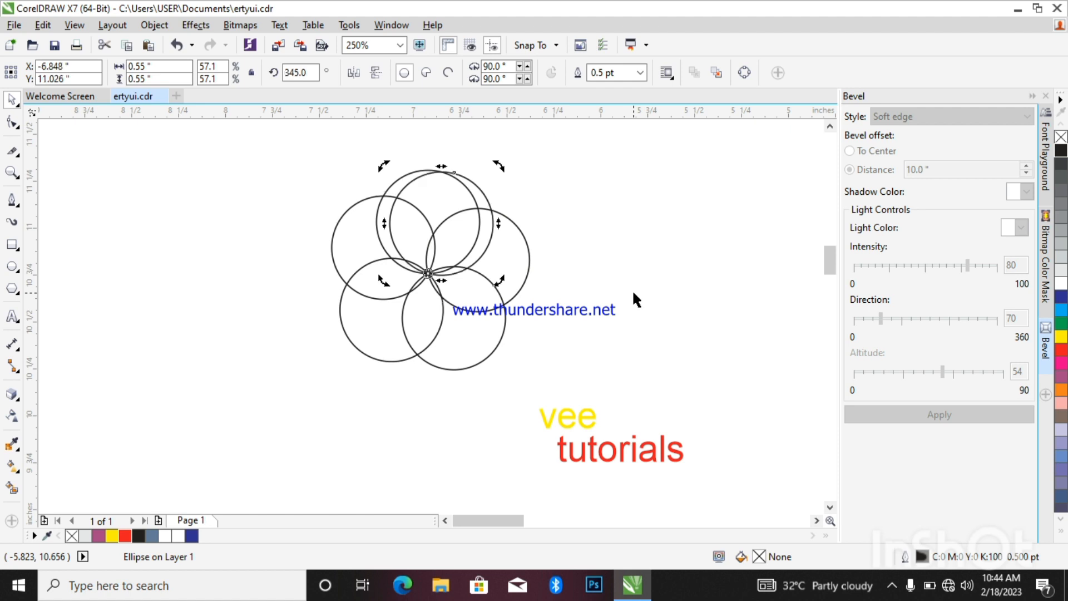
key("ctrl+r")
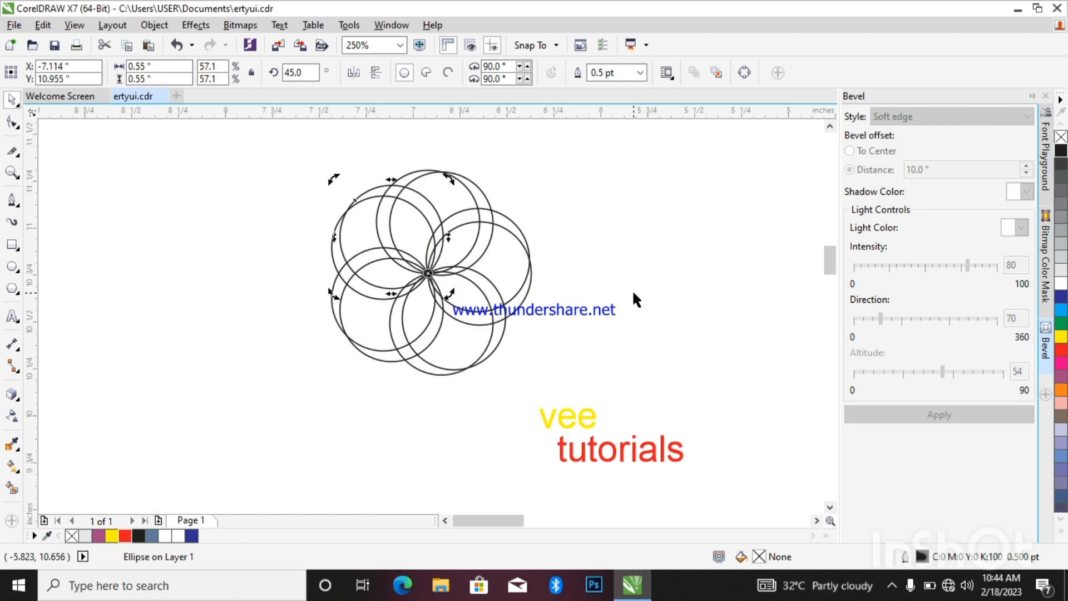
key("ctrl+r")
key("ctrl+r")
key("ctrl+r")
key("ctrl+r")
key("ctrl+r")
key("ctrl+r")
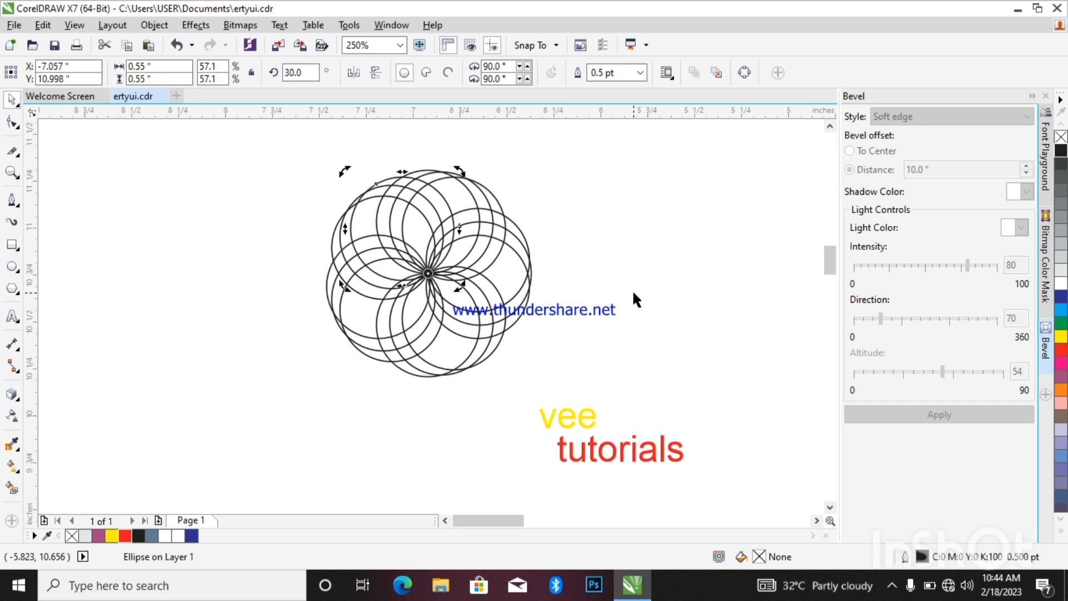
key("ctrl+r")
key("ctrl+r")
key("ctrl+r")
key("ctrl+r")
key("ctrl+r")
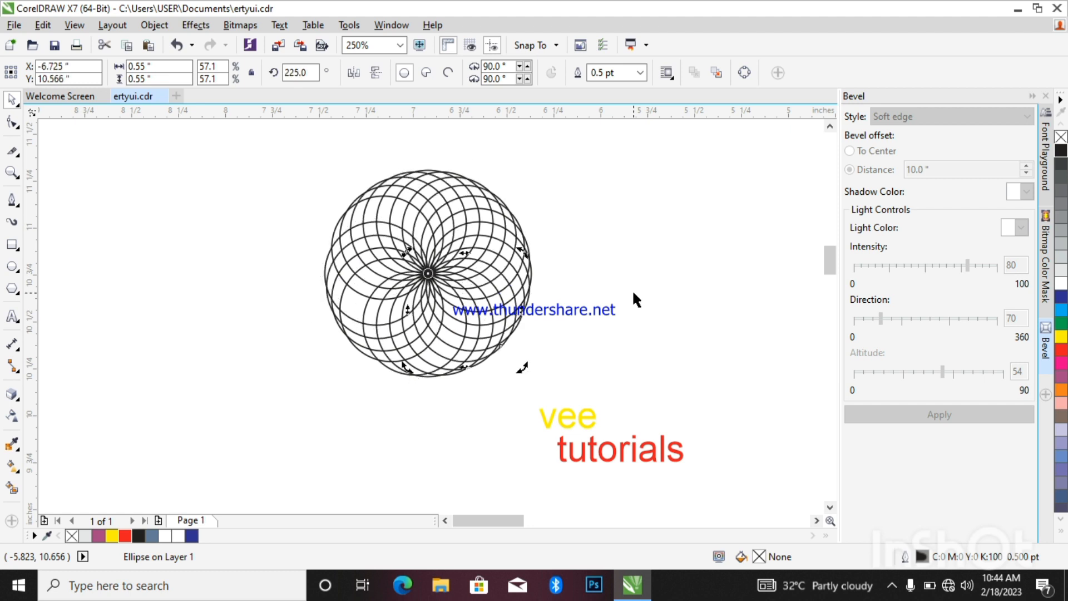
key("ctrl+r")
key("ctrl+r")
key("ctrl+r")
key("ctrl+r")
key("ctrl+r")
key("ctrl+r")
key("ctrl+r")
key("ctrl+r")
key("ctrl+r")
key("ctrl+r")
key("ctrl+r")
key("ctrl+r")
key("ctrl+r")
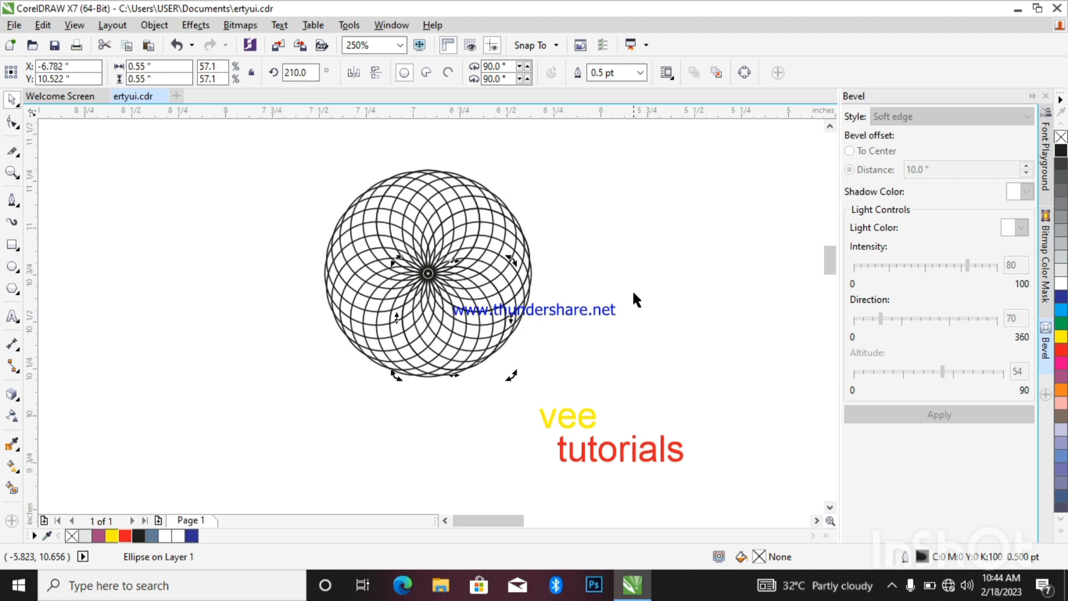
key("ctrl+r")
key("ctrl+r")
key("ctrl+r")
key("ctrl+r")
key("ctrl+r")
key("ctrl+r")
key("ctrl+r")
key("ctrl+r")
key("ctrl+r")
key("ctrl+r")
key("ctrl+r")
key("ctrl+r")
key("ctrl+r")
key("ctrl+r")
key("ctrl+r")
key("ctrl+r")
key("ctrl+r")
key("ctrl+r")
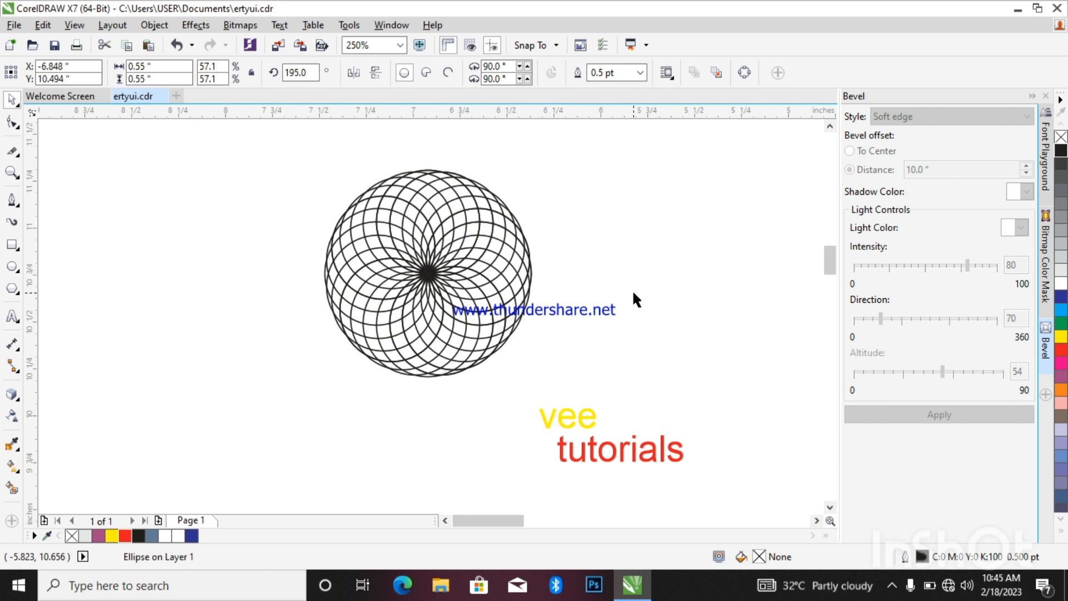
key("ctrl+r")
key("ctrl+r")
key("ctrl+r")
key("ctrl+r")
key("ctrl+r")
key("ctrl+r")
key("ctrl+r")
key("ctrl+r")
key("ctrl+r")
key("ctrl+r")
key("ctrl+r")
key("ctrl+r")
key("ctrl+r")
key("ctrl+r")
key("ctrl+r")
key("ctrl+r")
key("ctrl+r")
key("ctrl+r")
key("ctrl+r")
key("ctrl+r")
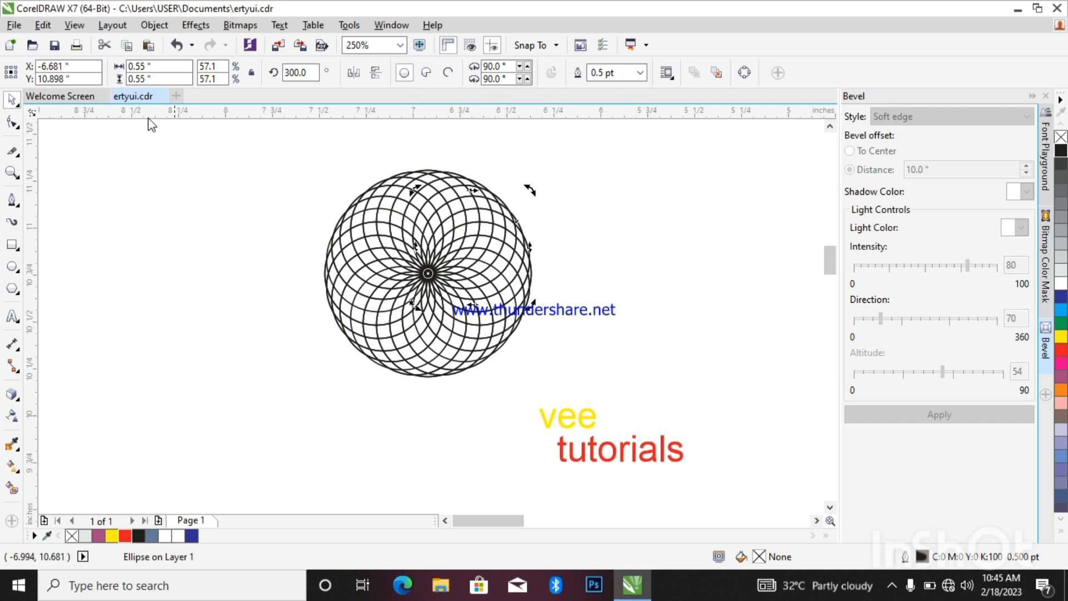
Examine the overlapping lines and the dense centre of the round circle pattern up close
left_click(298, 198)
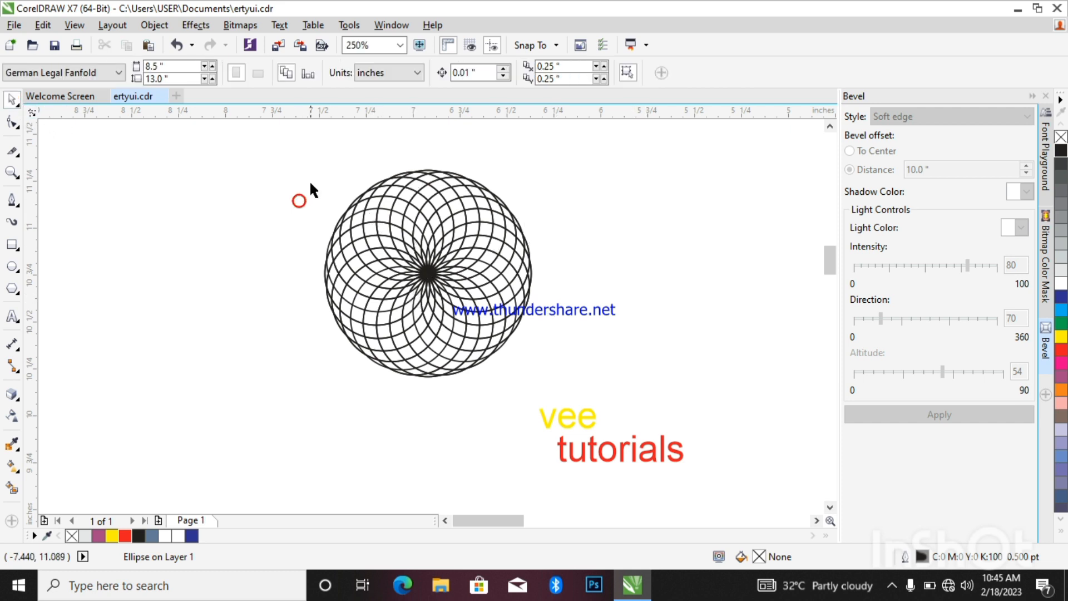
left_click_drag(282, 157, 651, 425)
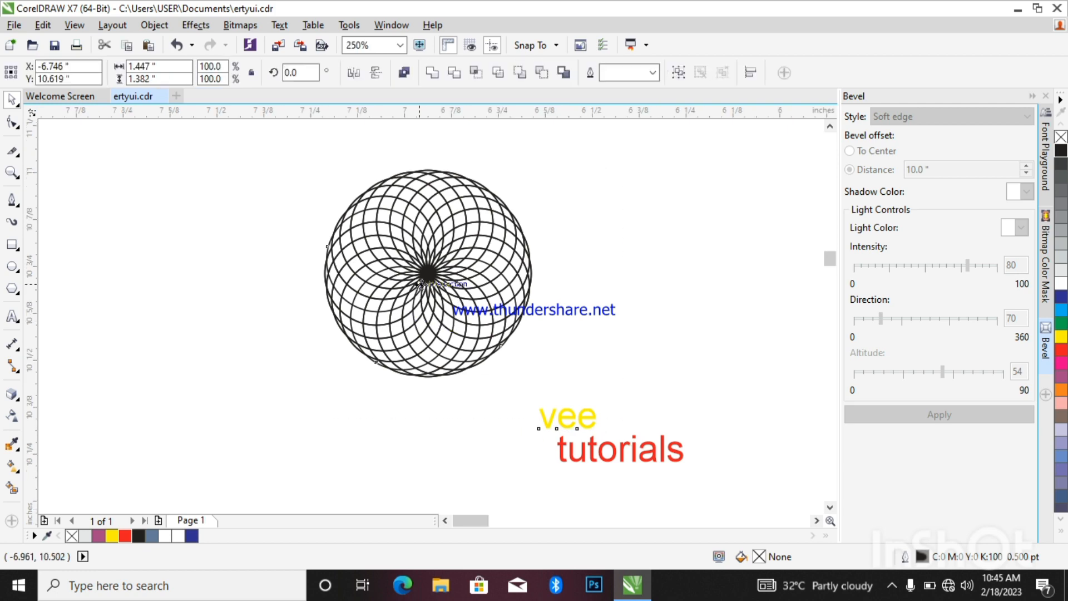
scroll(421, 323, "up", 4)
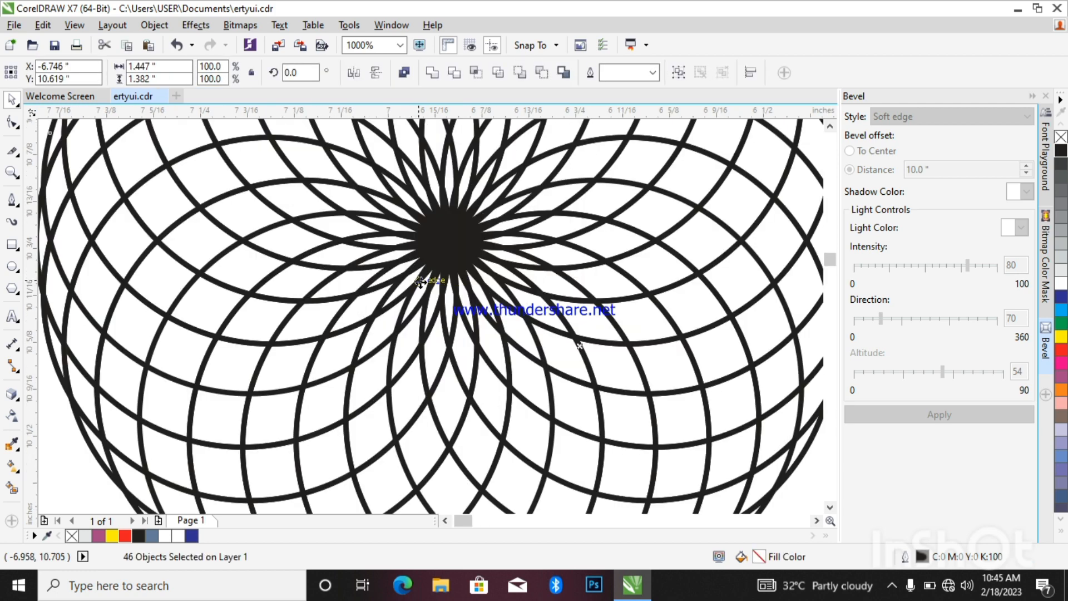
scroll(420, 281, "up", 2)
scroll(420, 280, "down", 8)
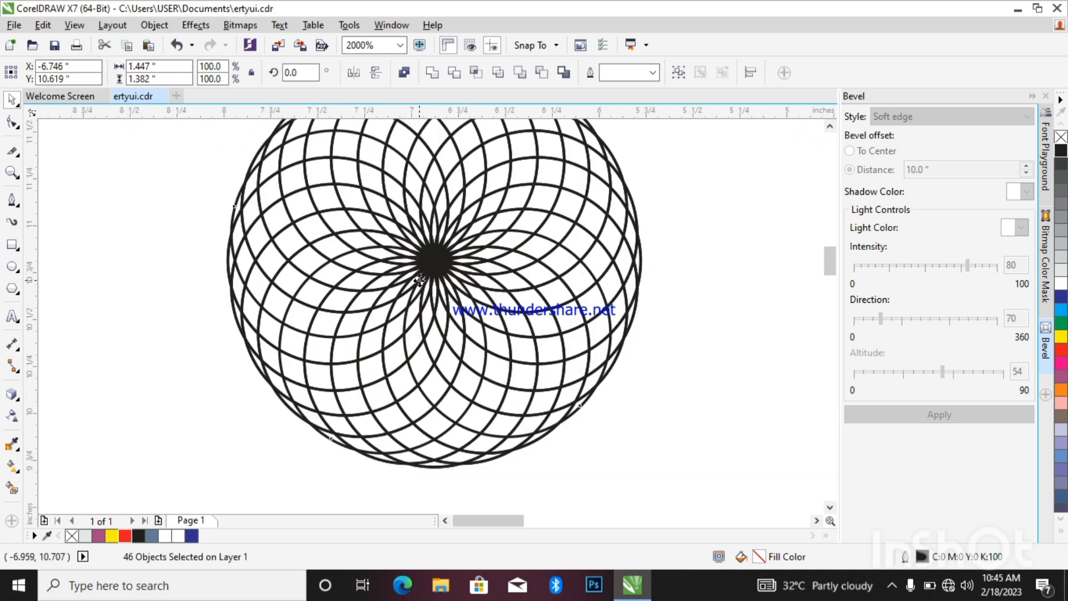
scroll(418, 267, "up", 2)
scroll(419, 267, "up", 2)
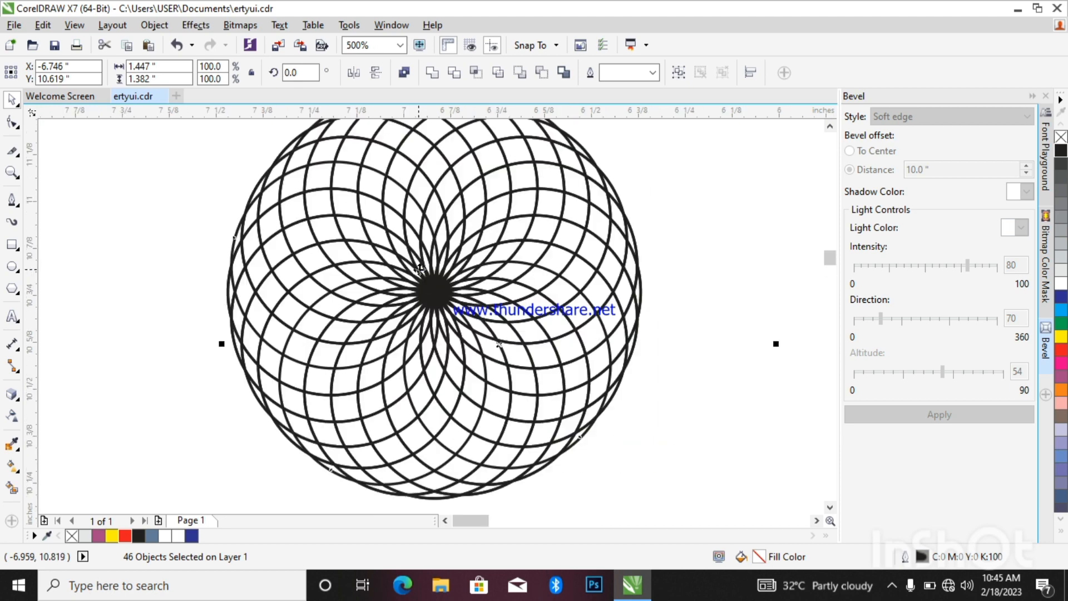
scroll(418, 267, "down", 2)
scroll(417, 240, "up", 2)
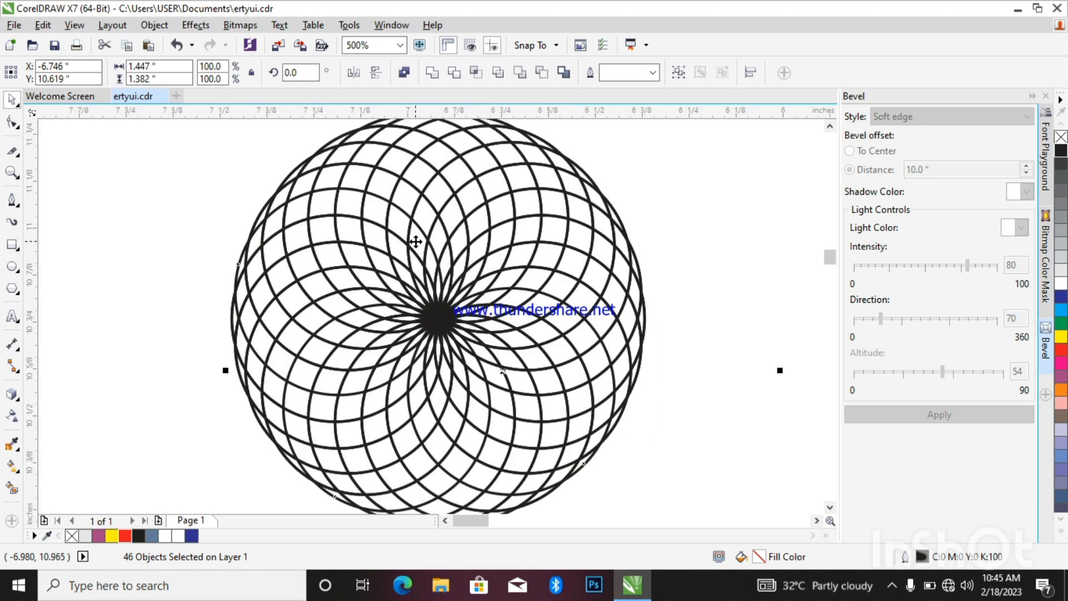
scroll(417, 239, "down", 2)
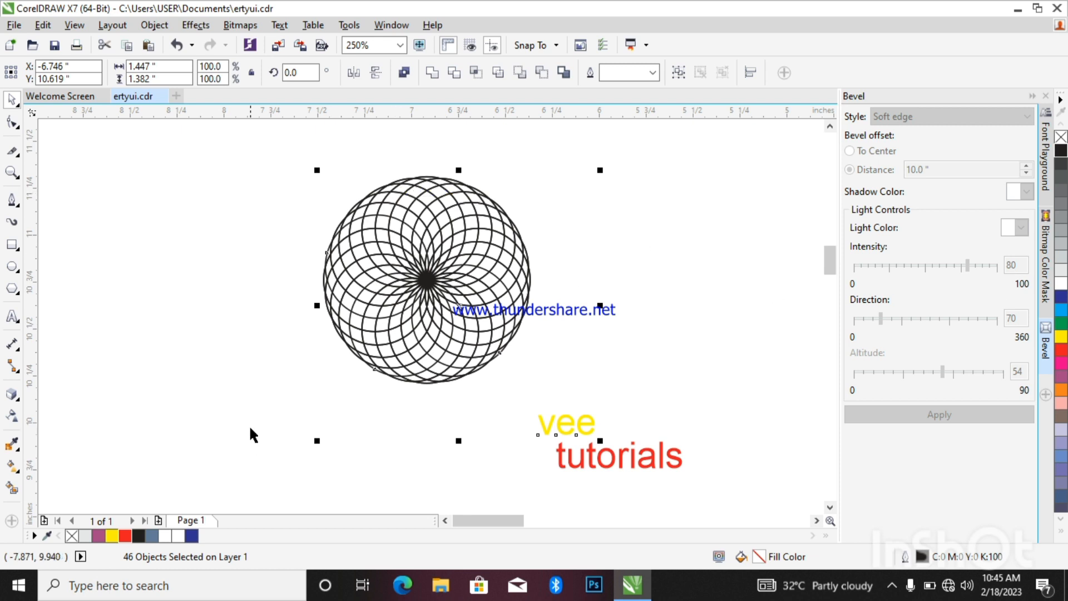
Draw a rectangle about 1.23 by 1.36 inches beside the circle pattern, trying red and yellow fills before filling it blue
left_click(12, 245)
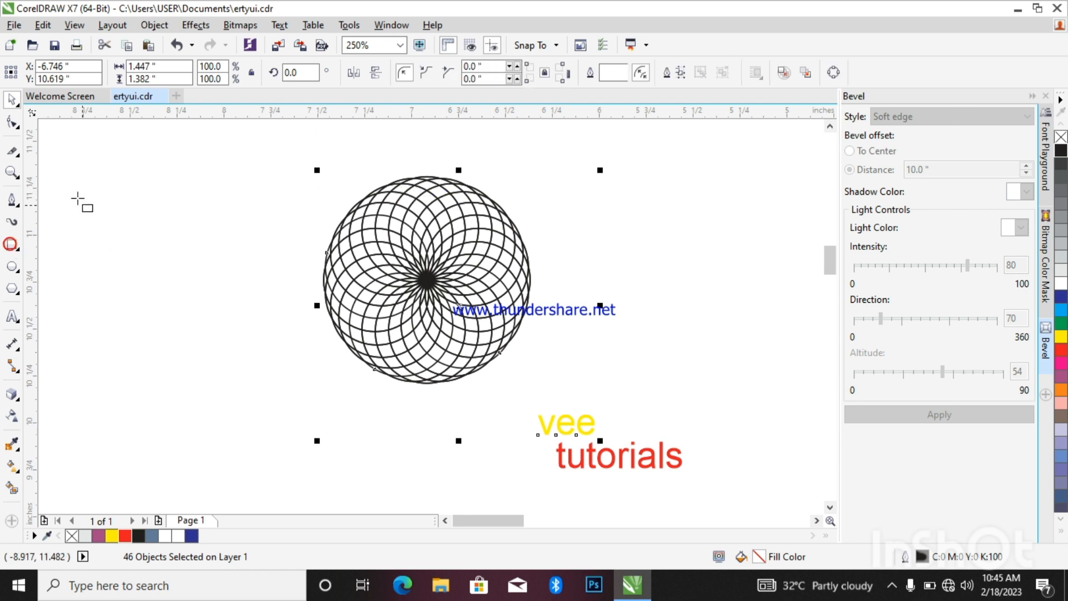
left_click_drag(65, 199, 297, 455)
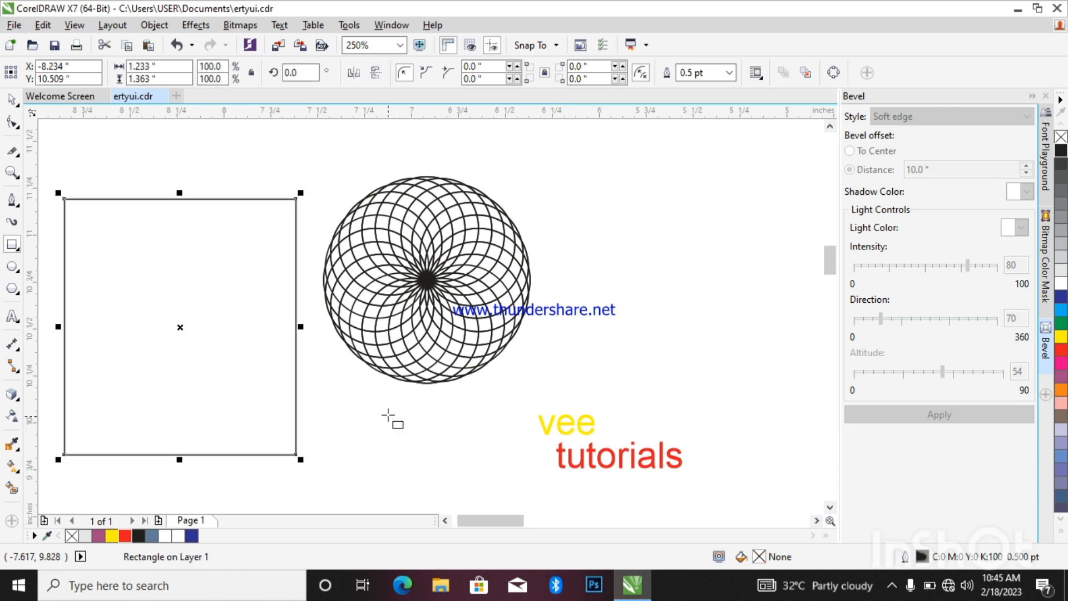
left_click(1060, 350)
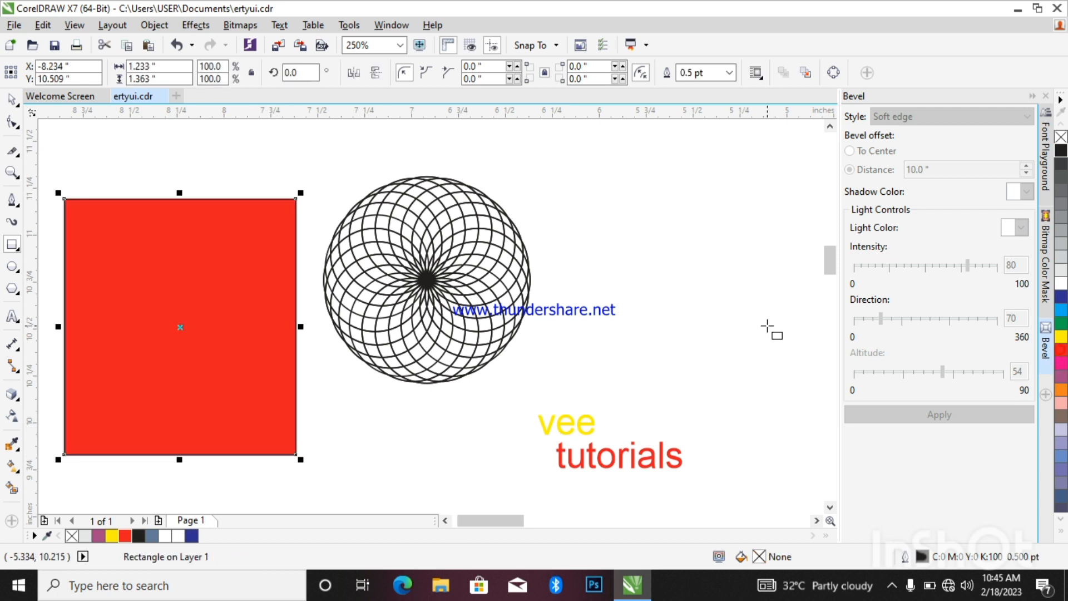
left_click(1060, 336)
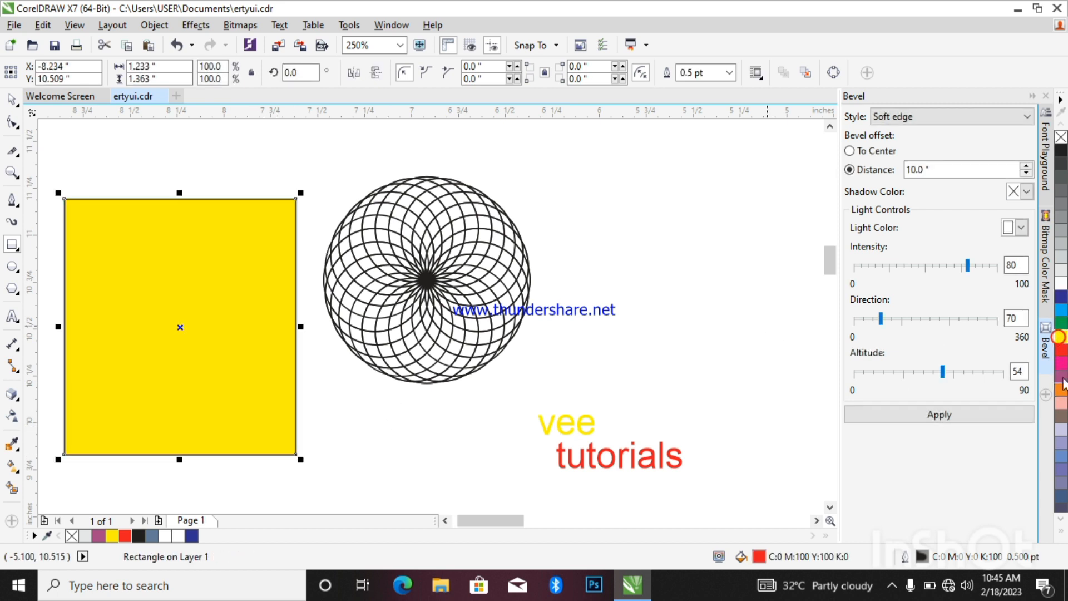
left_click(1059, 297)
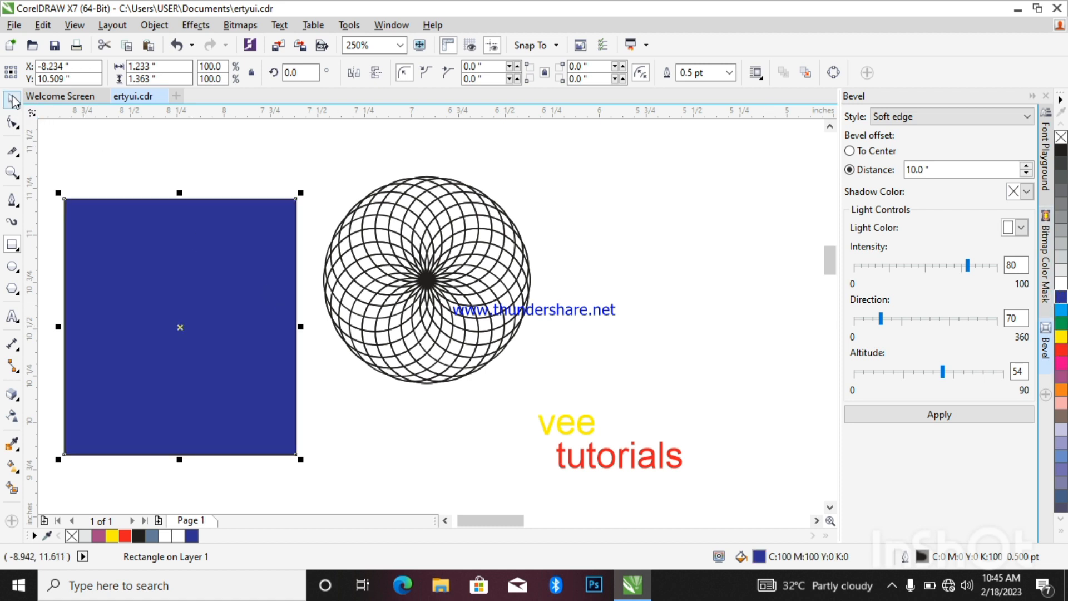
left_click(178, 260)
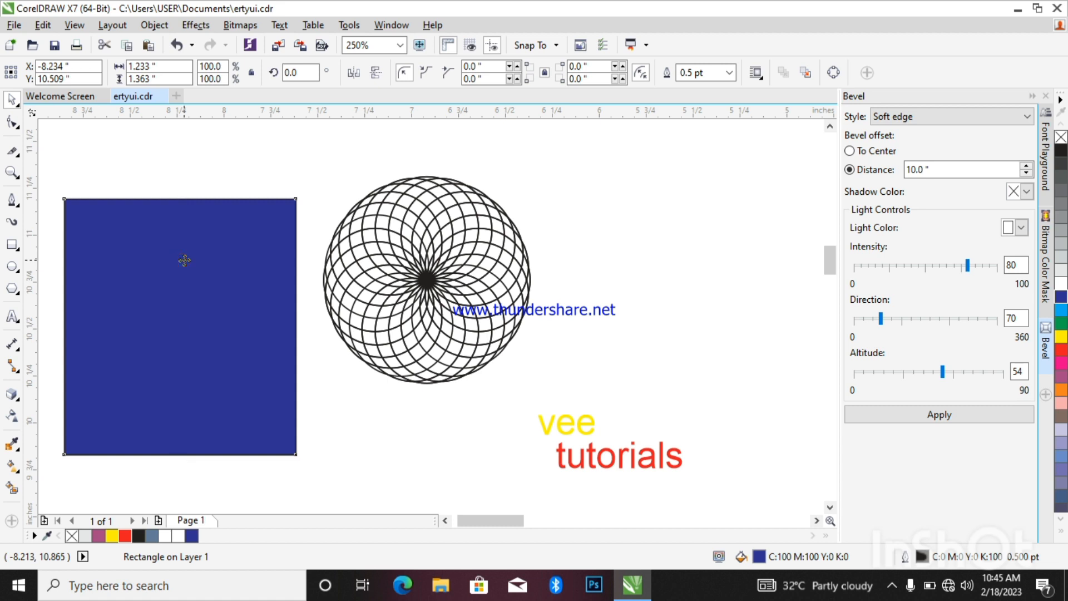
Undo the accidental shift of one circle and group all the circles of the round pattern
left_click(384, 290)
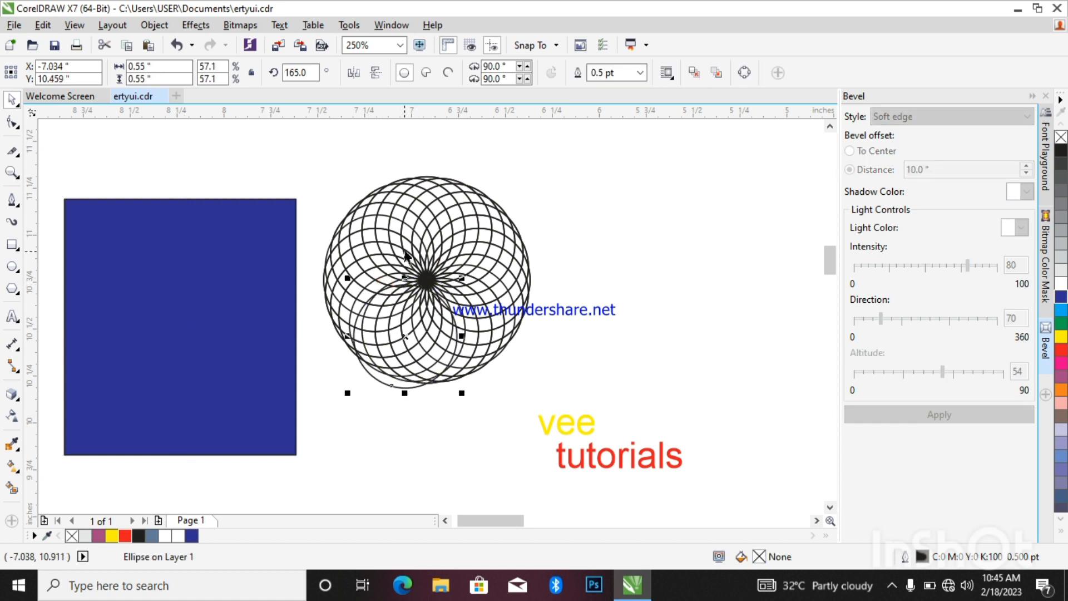
key("ctrl+z")
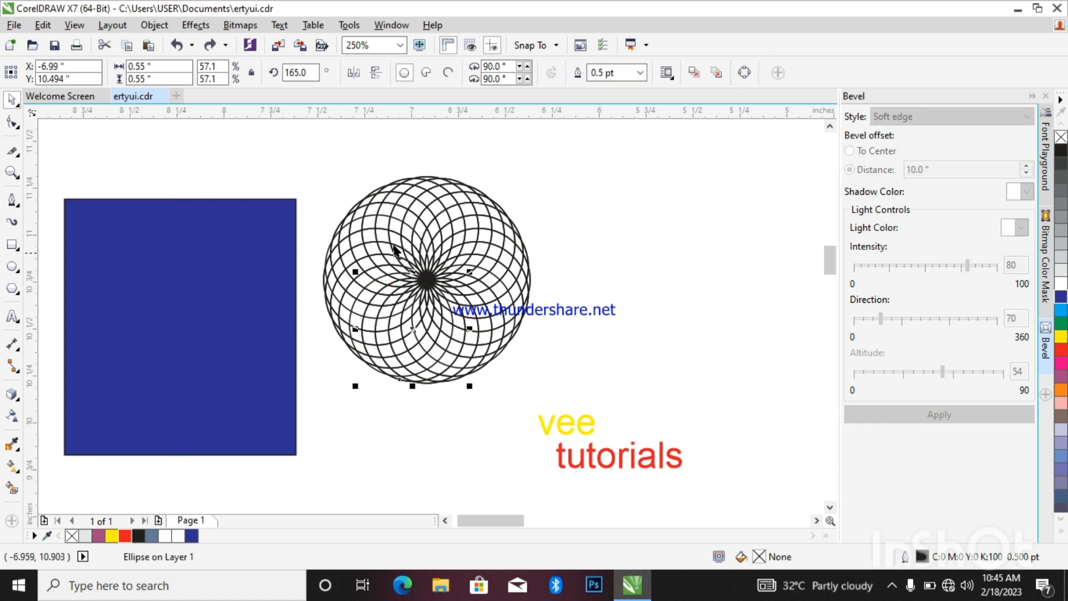
left_click_drag(322, 155, 553, 399)
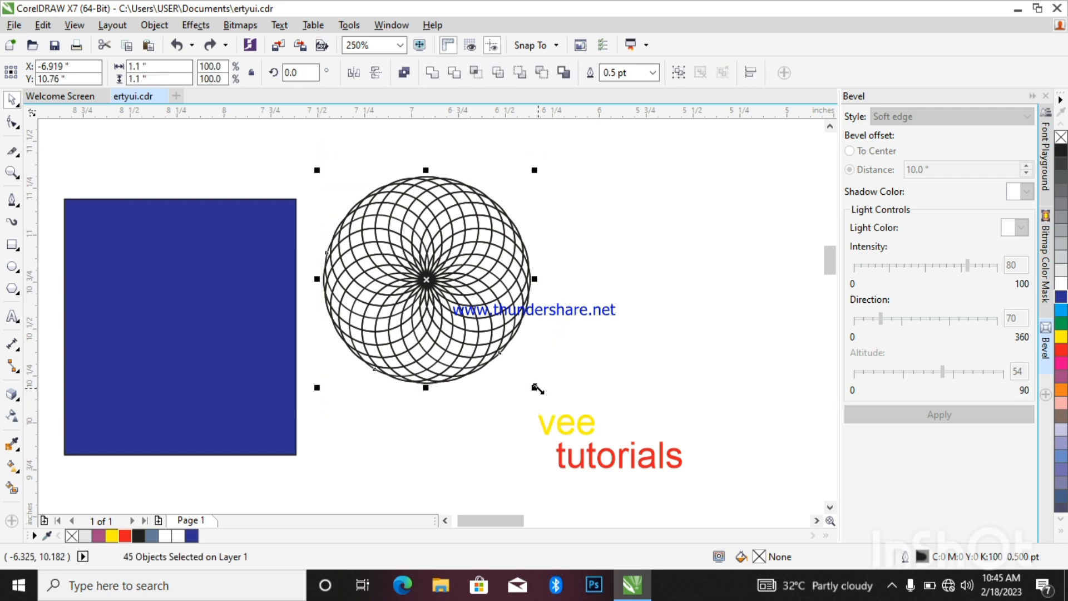
key("ctrl+g")
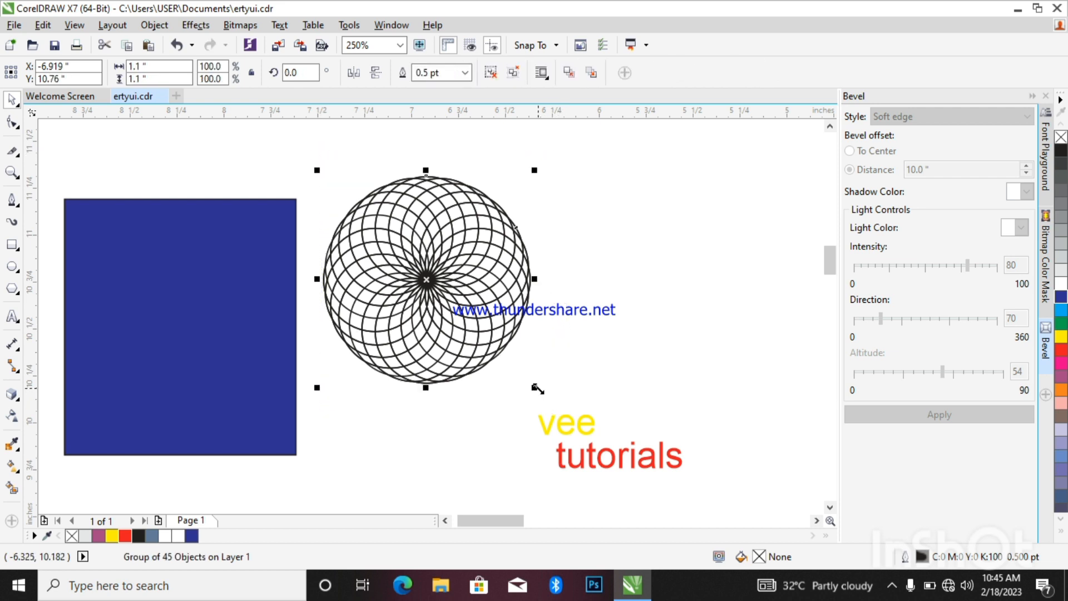
Try to PowerClip the blue rectangle inside the grouped circle pattern
left_click(432, 248)
left_click(182, 338)
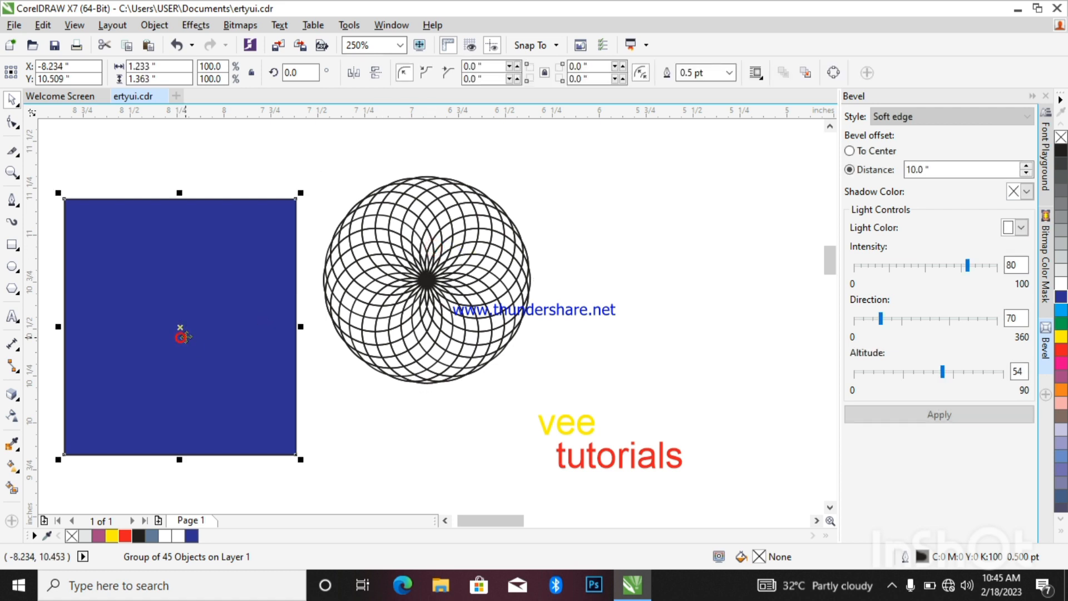
left_click(406, 281)
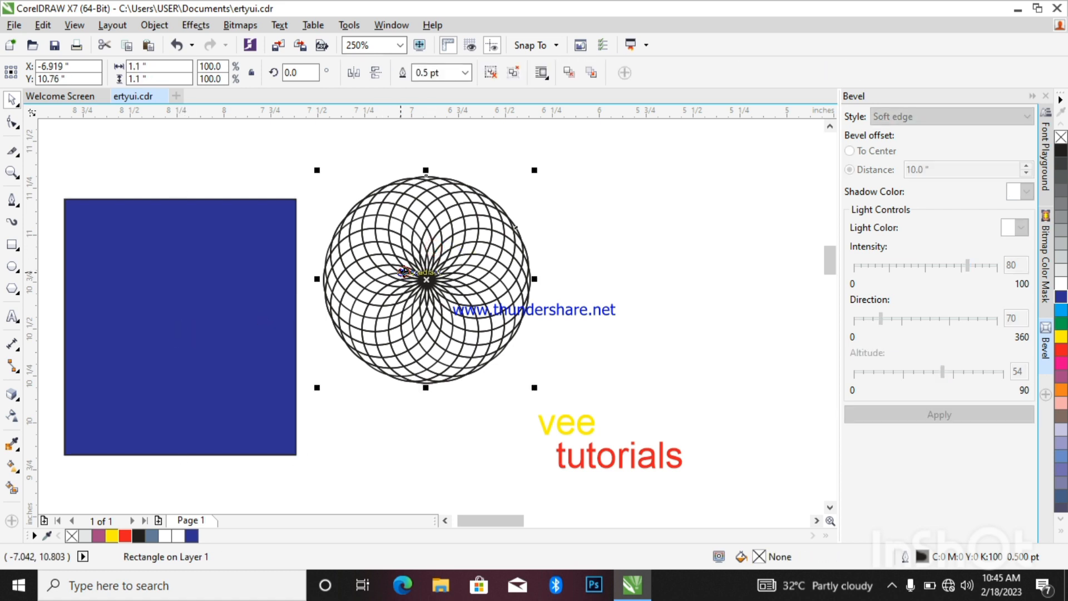
right_click(278, 285)
left_click(322, 174)
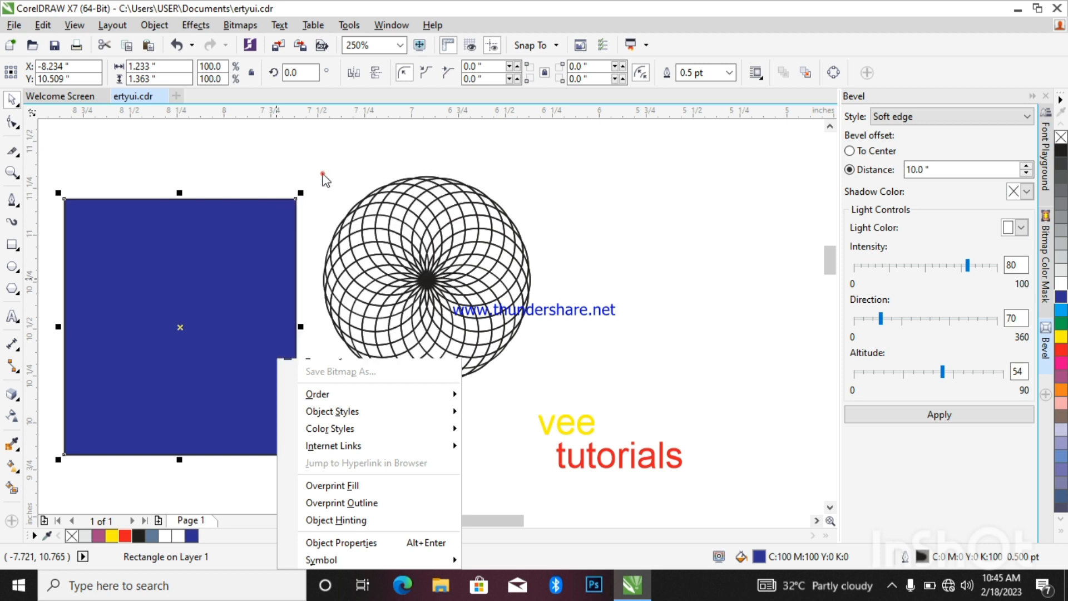
left_click(279, 246)
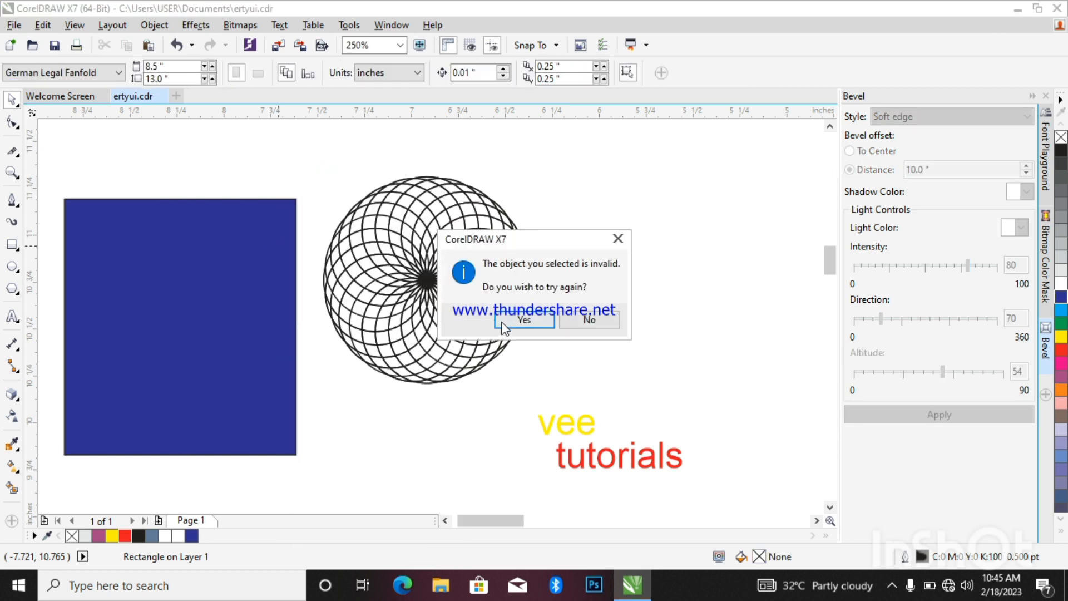
left_click(504, 322)
left_click(448, 247)
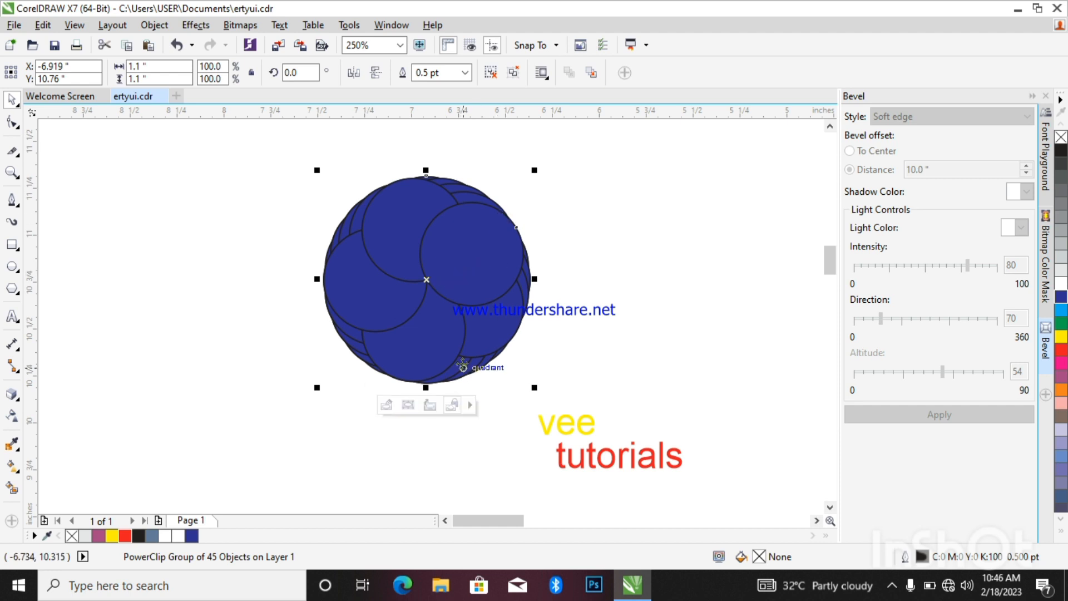
Undo the PowerClip and delete the blue rectangle
key("ctrl+z")
right_click(234, 285)
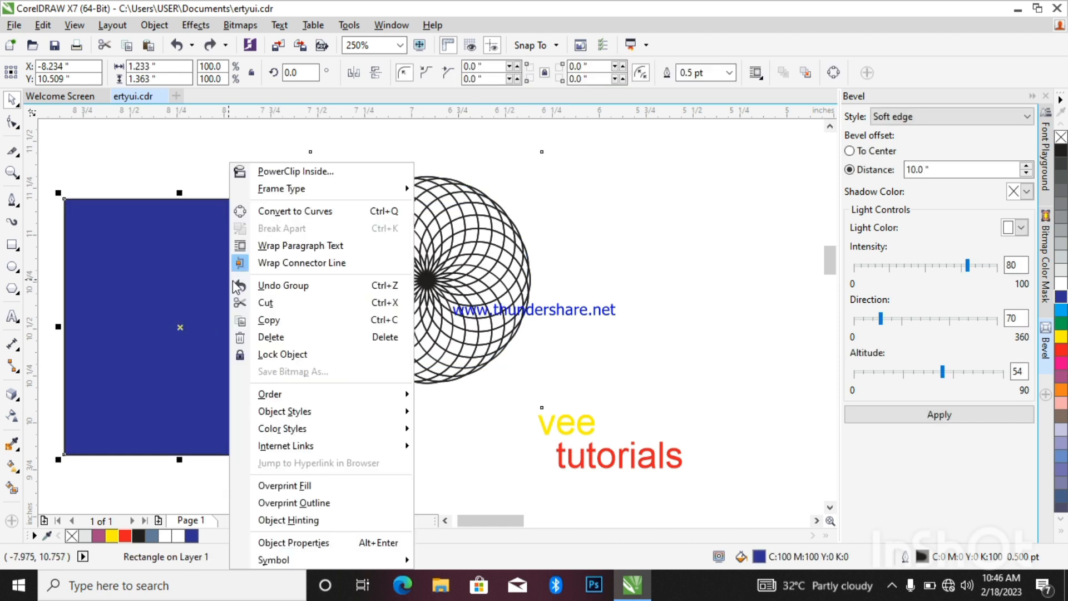
left_click(290, 337)
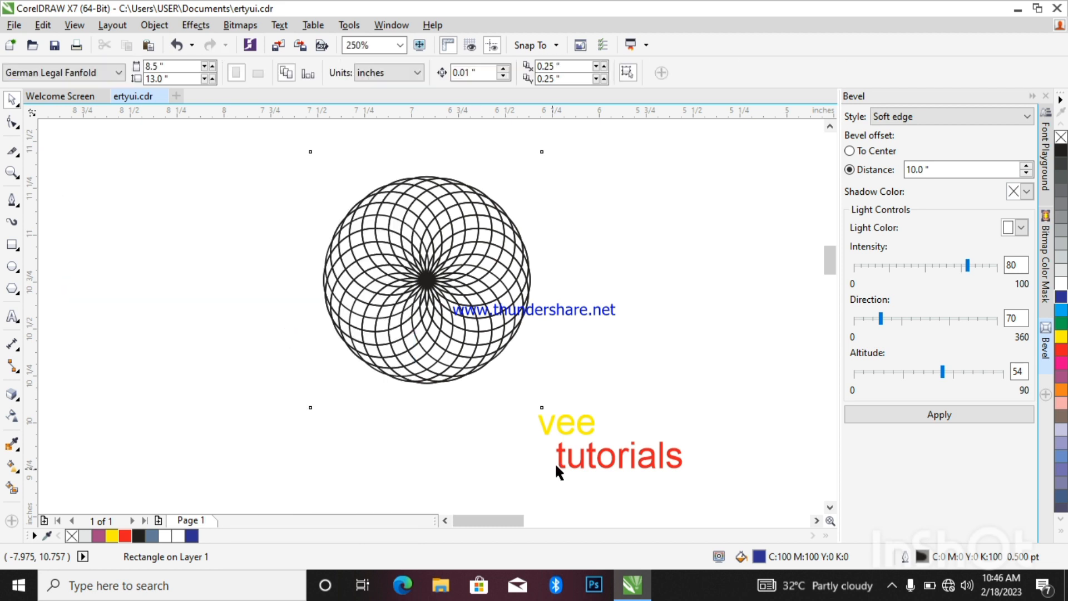
Move the "vee" and "tutorials" texts together to just below the circle pattern
left_click_drag(517, 384, 713, 504)
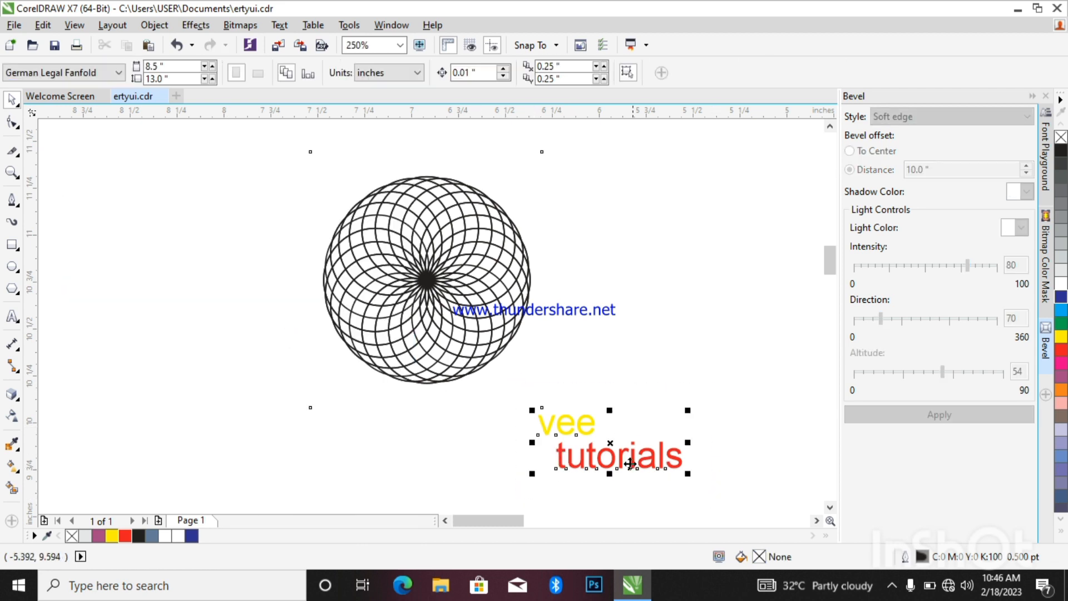
left_click_drag(630, 463, 472, 370)
scroll(472, 370, "down", 2)
scroll(471, 373, "up", 2)
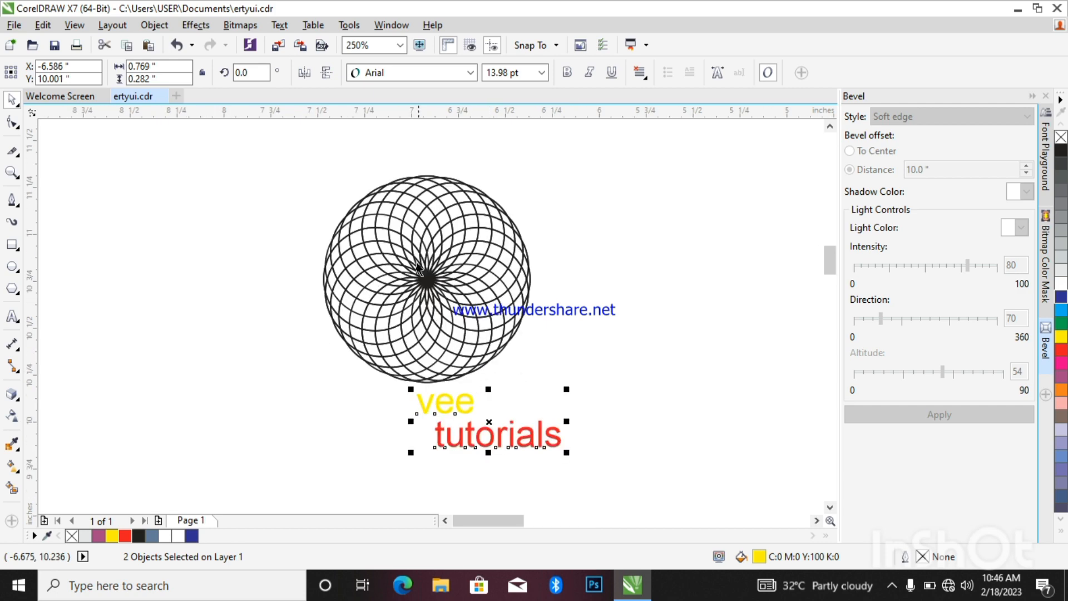
Smart-fill one cell beside the circle pattern's centre and three upper-left cells with blue-grey and a 0.5 pt black outline
scroll(418, 268, "up", 3)
scroll(414, 255, "down", 3)
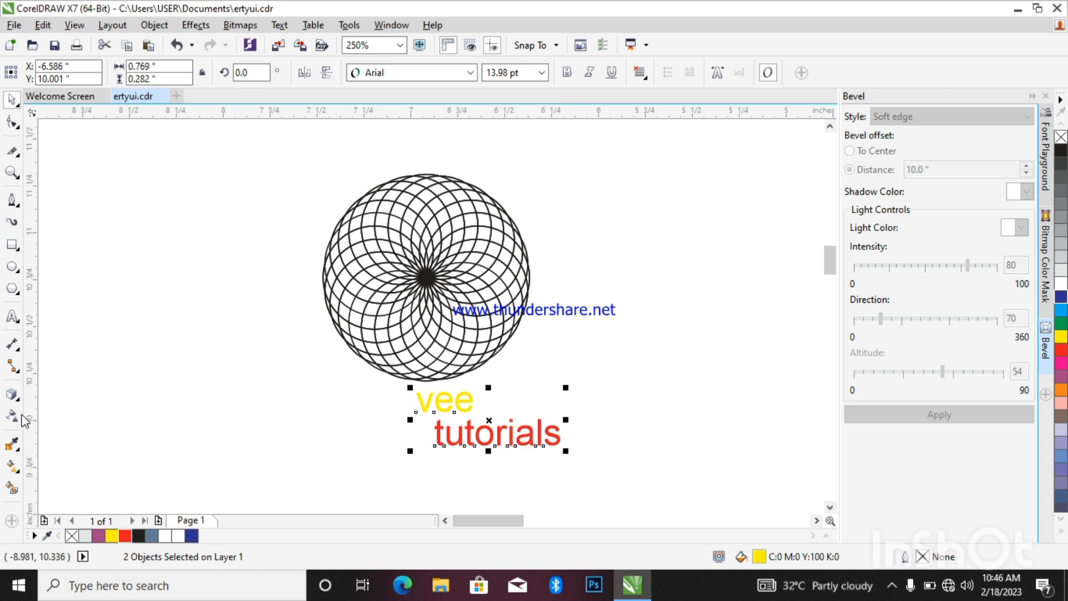
left_click(12, 489)
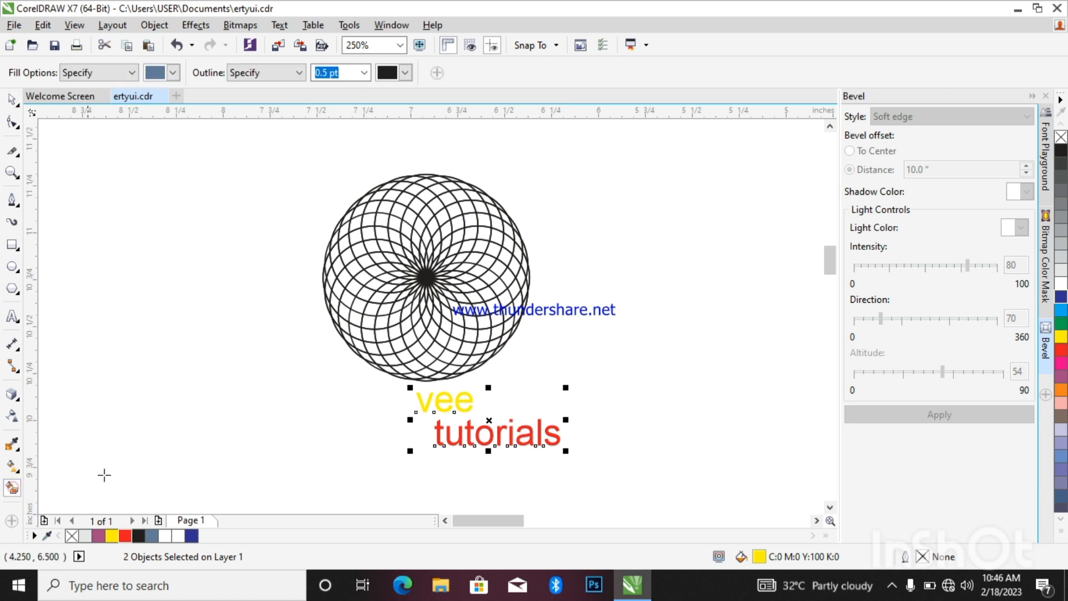
left_click(401, 280)
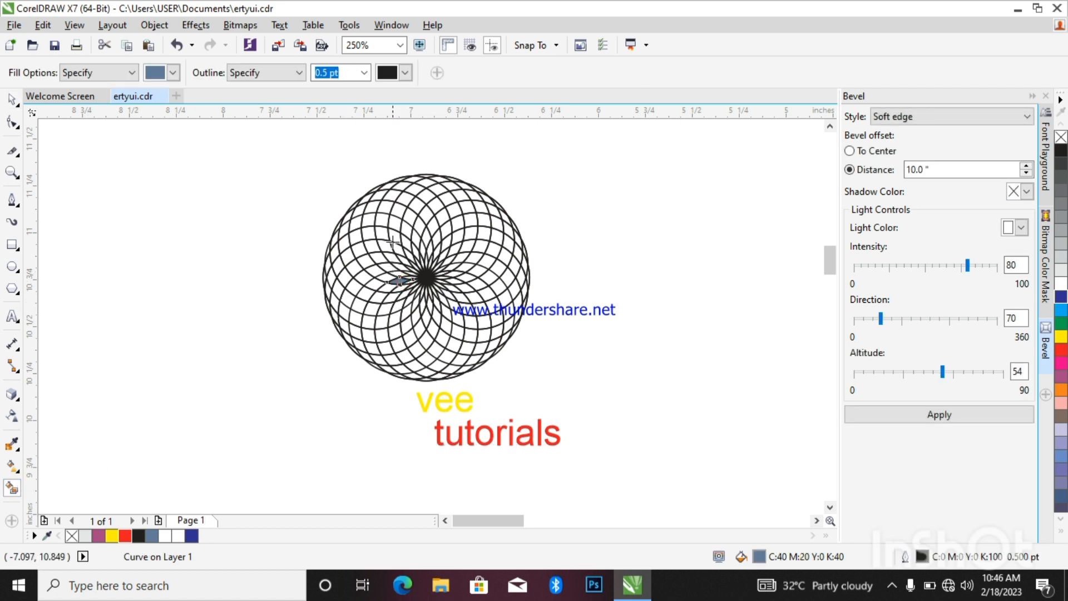
left_click(379, 216)
left_click(356, 239)
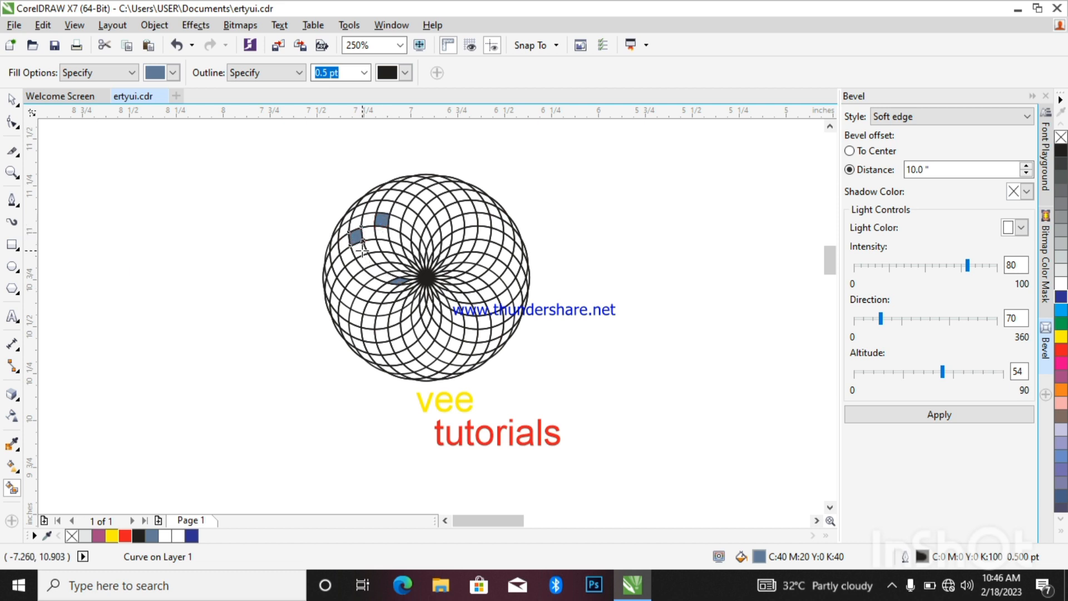
left_click(362, 250)
Fill the adjoining cells of the pattern's lower-left lobe with blue-grey, working from the left side in toward the centre
left_click(353, 289)
left_click(348, 300)
left_click(354, 303)
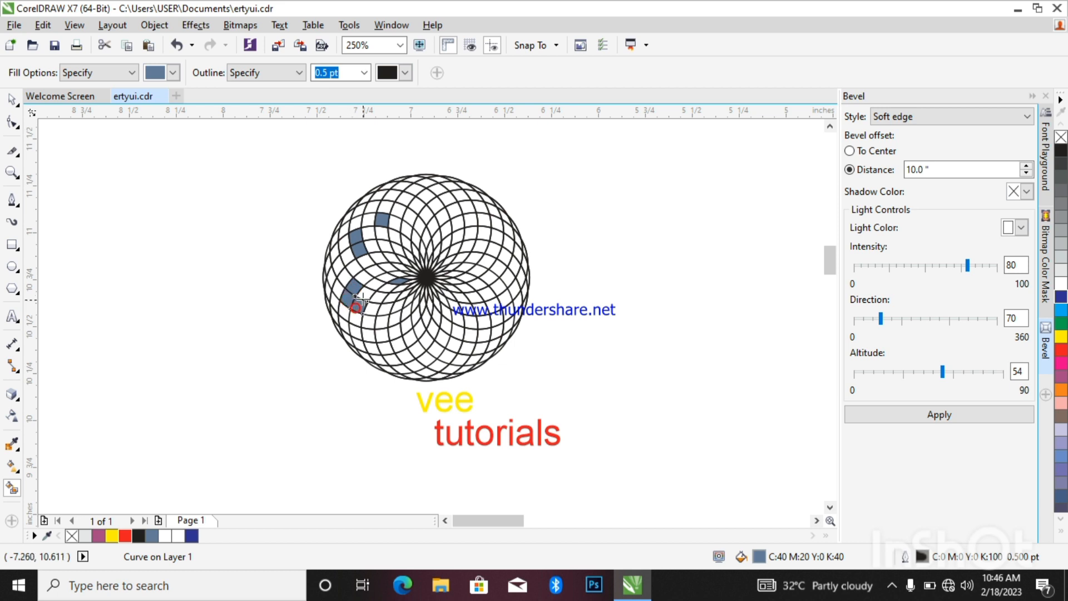
left_click(363, 301)
left_click(370, 300)
left_click(379, 295)
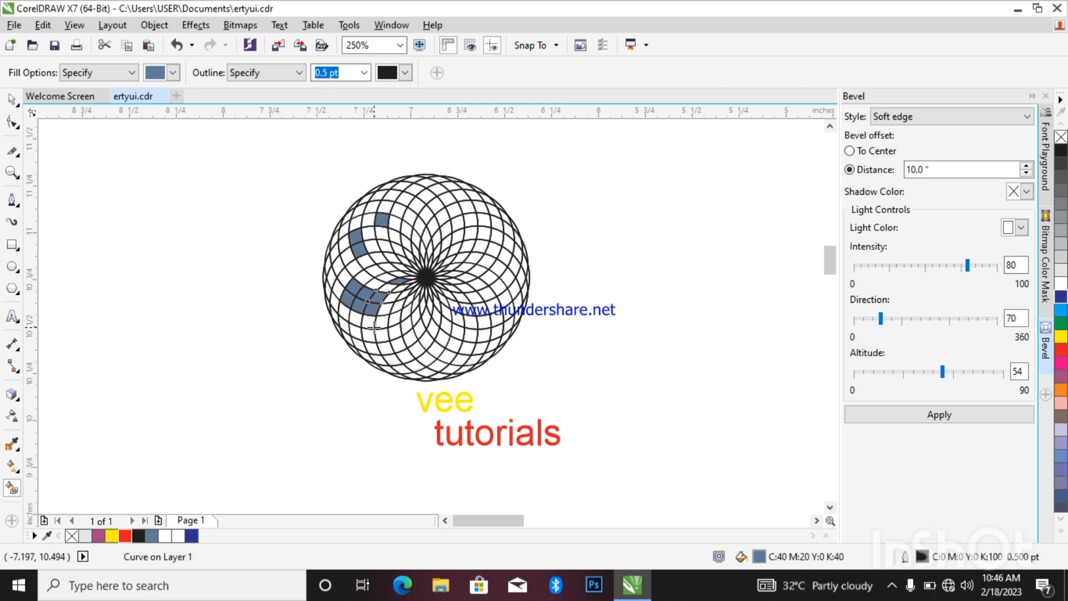
left_click(359, 318)
left_click(351, 317)
left_click(341, 314)
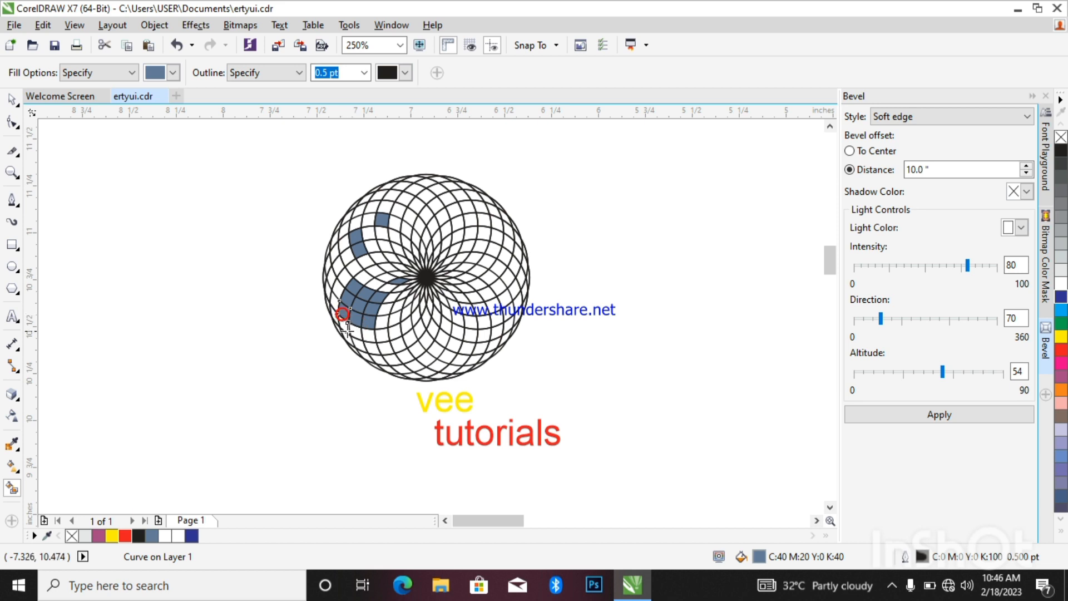
left_click(345, 324)
left_click(354, 332)
left_click(367, 335)
left_click(380, 338)
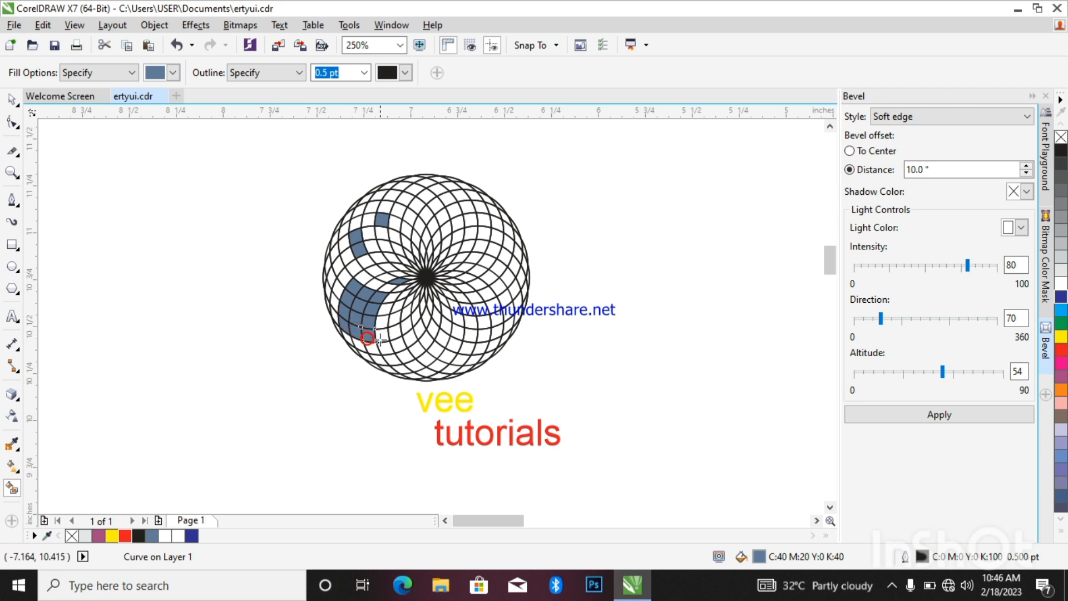
left_click(396, 332)
left_click(397, 317)
left_click(386, 318)
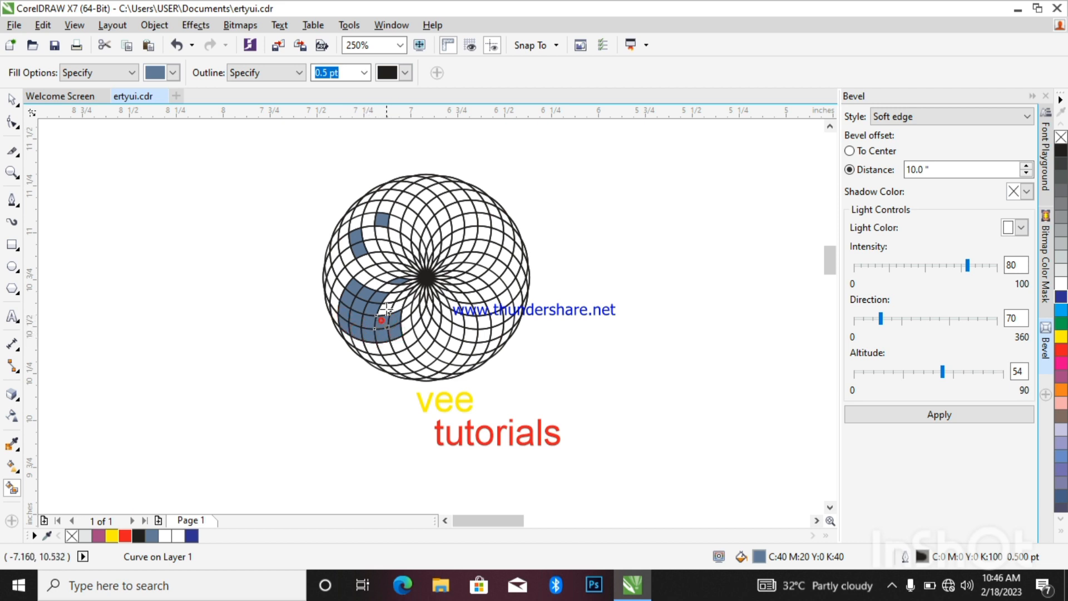
left_click(388, 305)
left_click(391, 295)
left_click(413, 295)
left_click(408, 315)
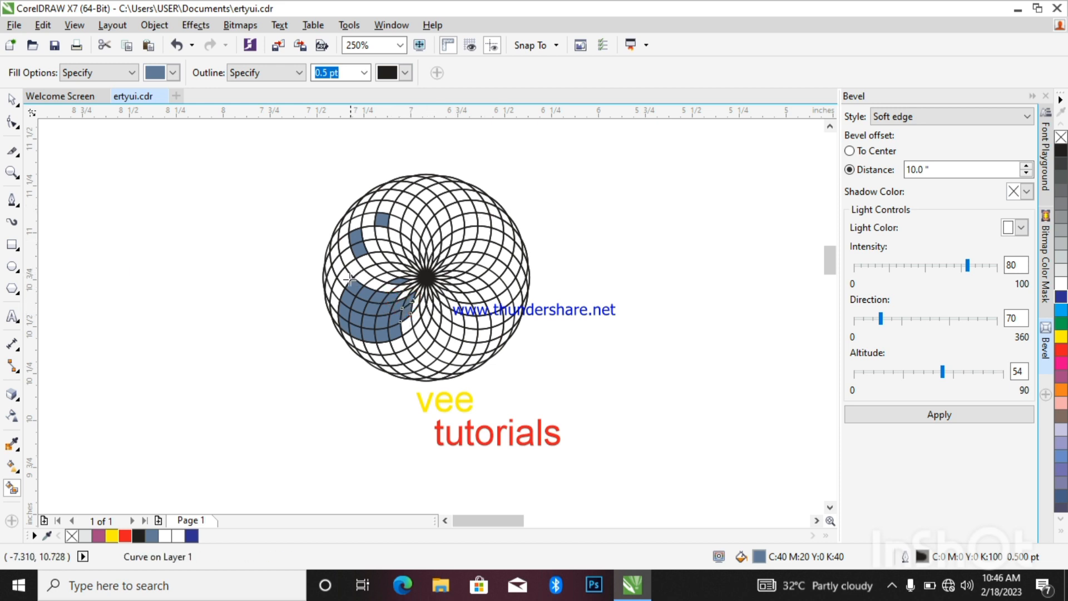
Fill the unfilled cells along the pattern's left rim next to the lower-left lobe with blue-grey
left_click(334, 301)
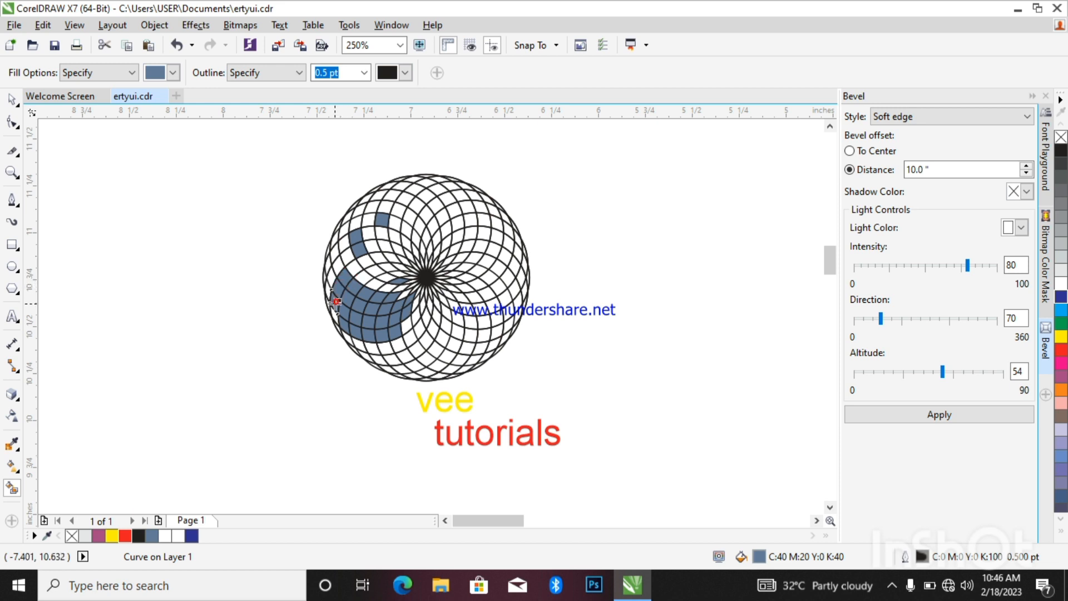
left_click(333, 314)
left_click(327, 270)
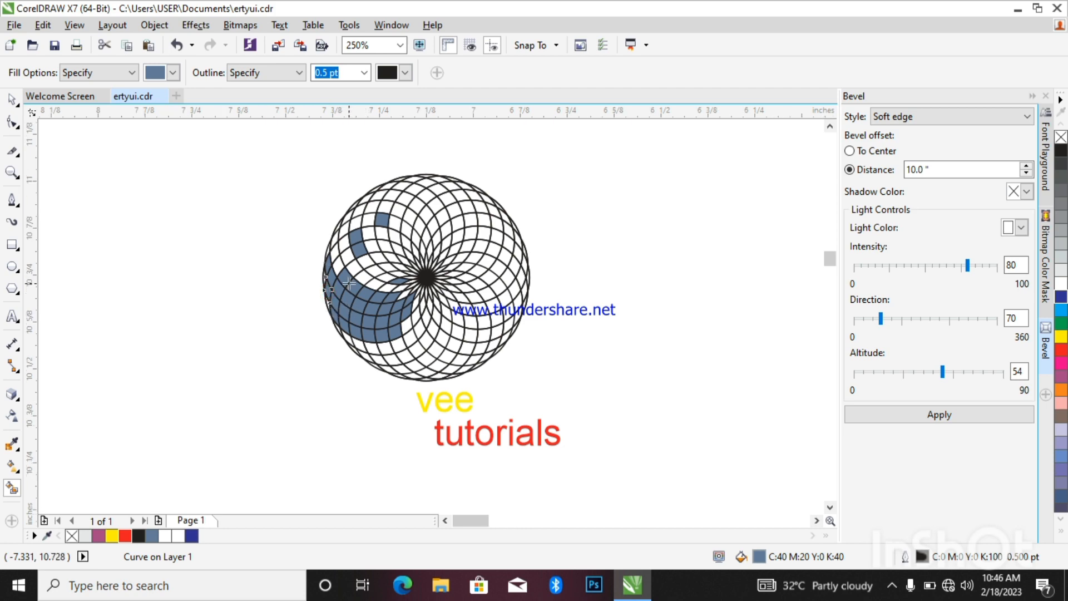
Fill the lobe's lower-right edge and the narrow cells tapering into the pattern's centre with blue-grey
scroll(349, 284, "up", 1)
left_click(462, 368)
left_click(483, 347)
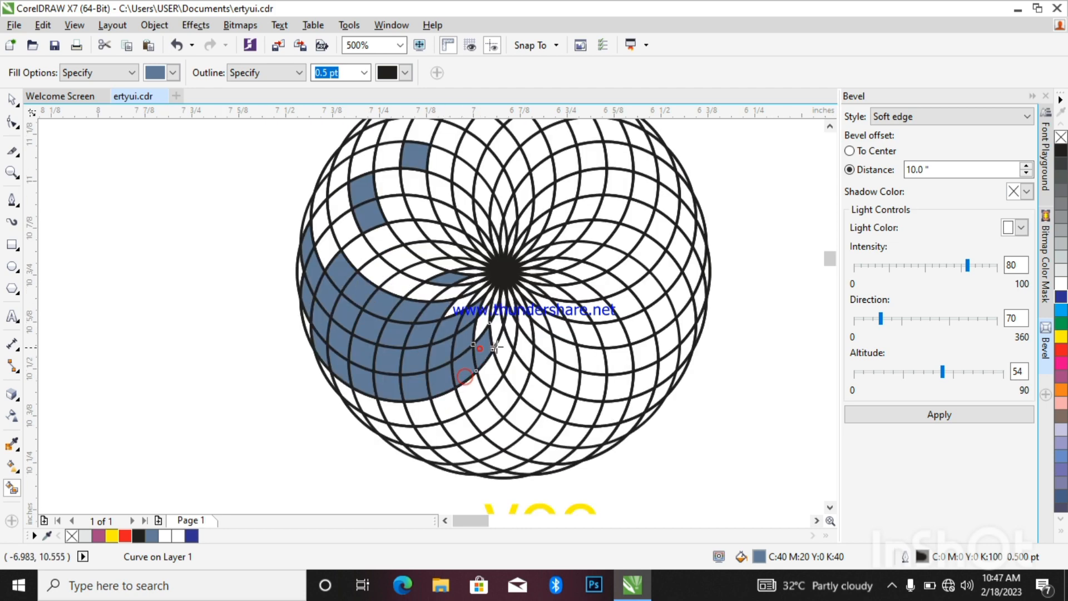
left_click(497, 332)
left_click(487, 325)
left_click(469, 303)
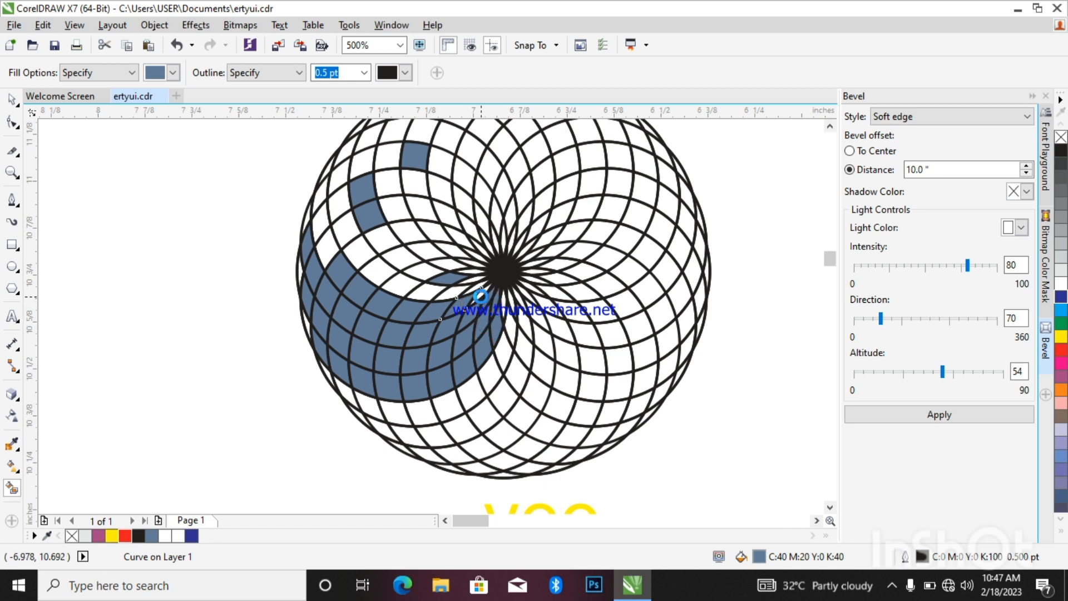
left_click(481, 293)
Extend the blue-grey fill up the pattern's left edge and into the thin slivers along its rim
scroll(487, 303, "down", 4)
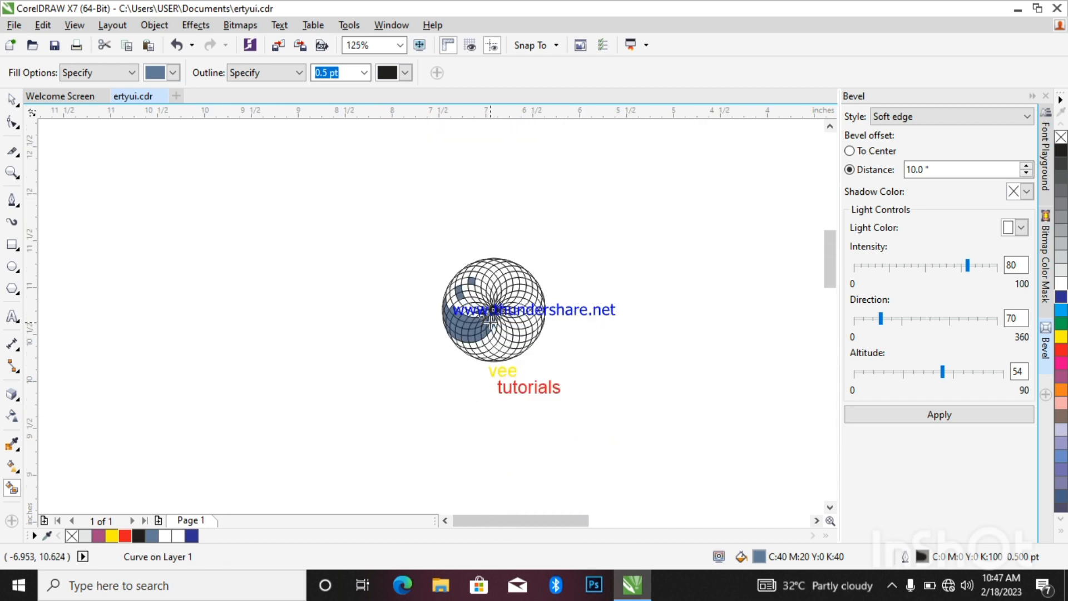
scroll(508, 294, "up", 2)
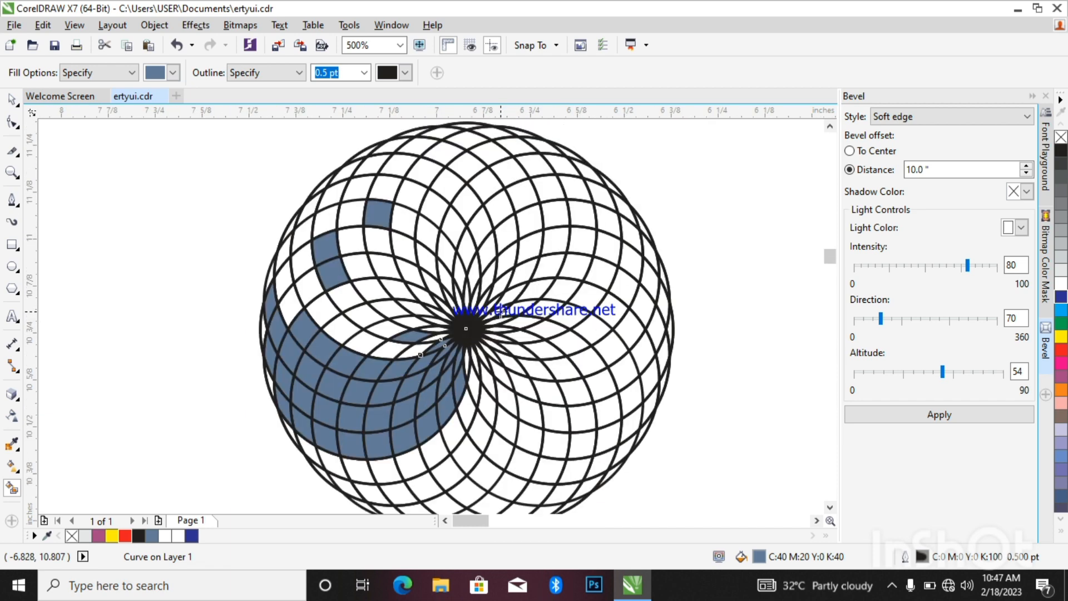
left_click(295, 301)
left_click(292, 284)
left_click(286, 277)
left_click(285, 255)
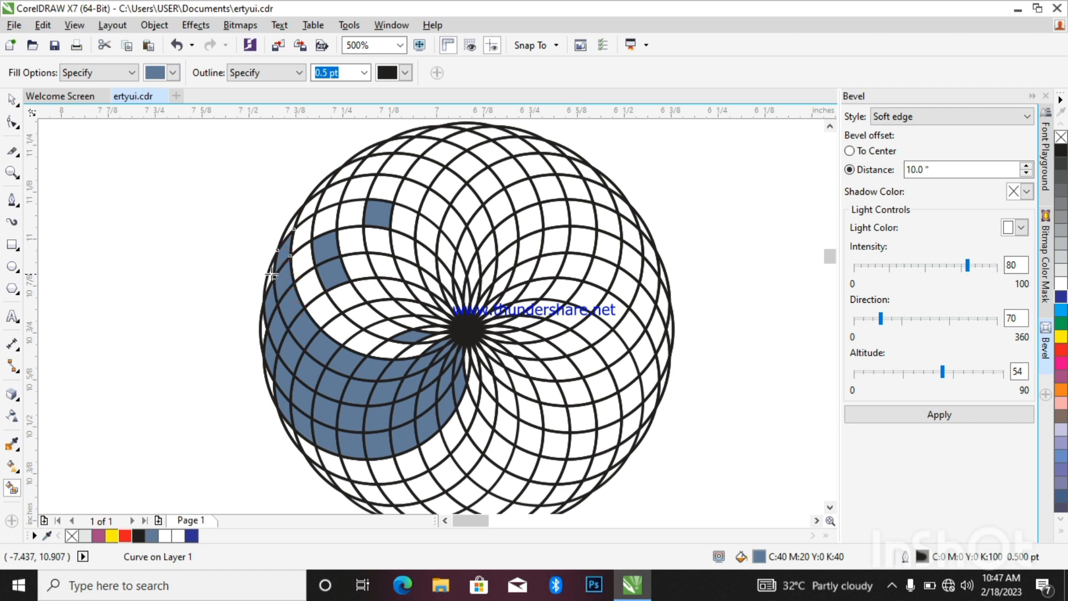
left_click(271, 275)
left_click(262, 329)
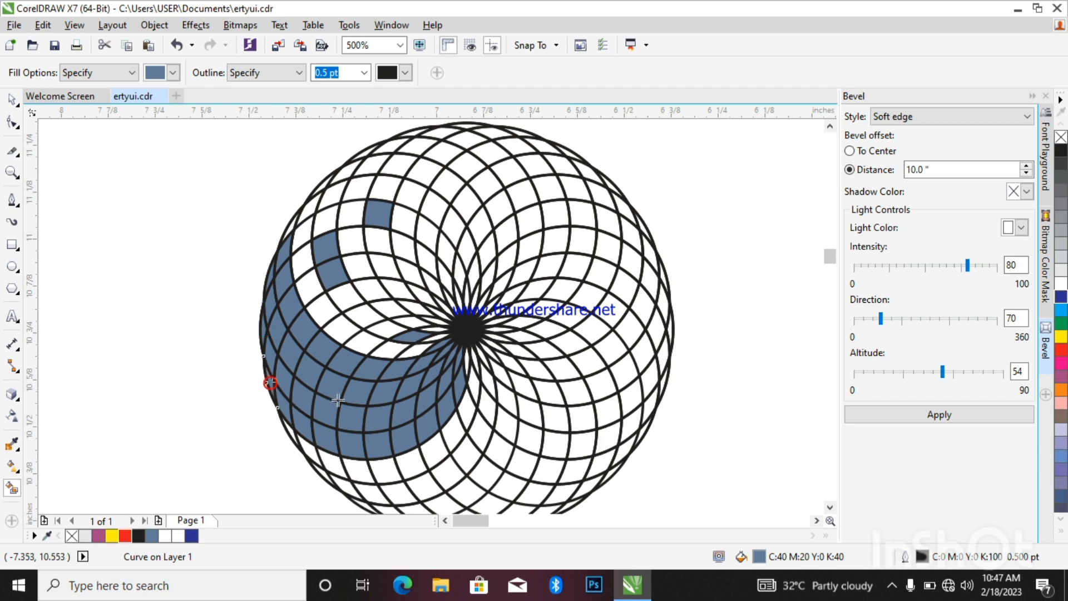
Fill the next curved band of cells with blue-grey, from the pattern's centre around to the upper-left rim
scroll(269, 378, "down", 2)
scroll(343, 386, "up", 1)
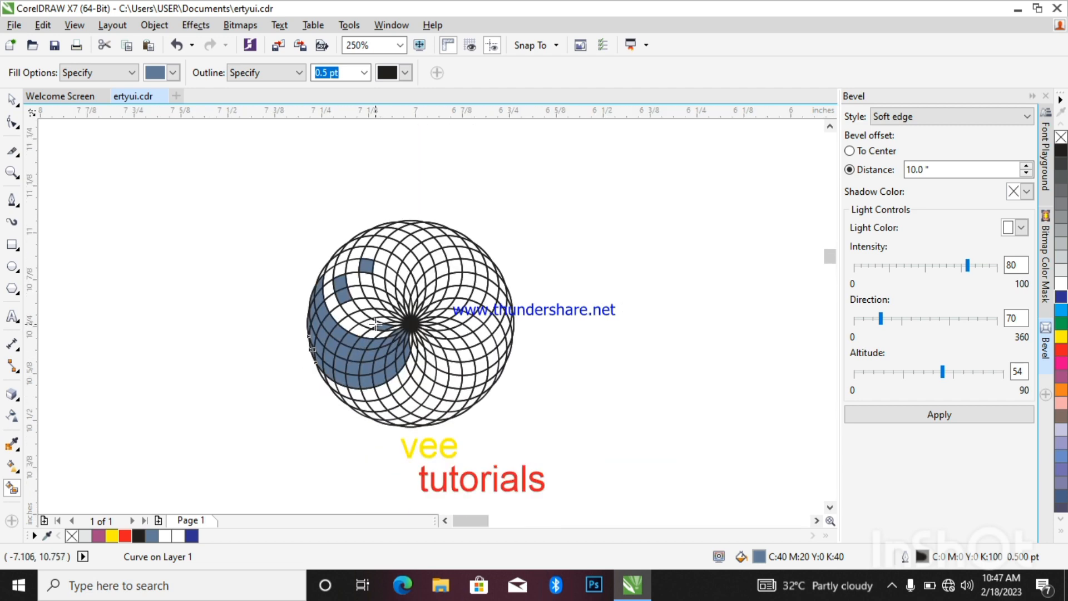
scroll(370, 333, "up", 1)
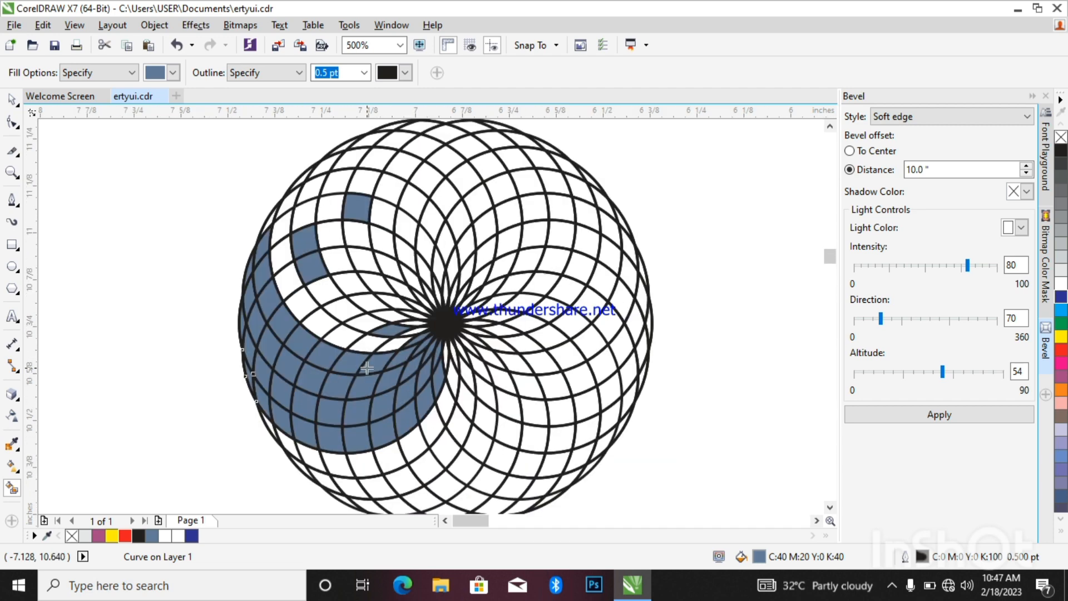
left_click(445, 355)
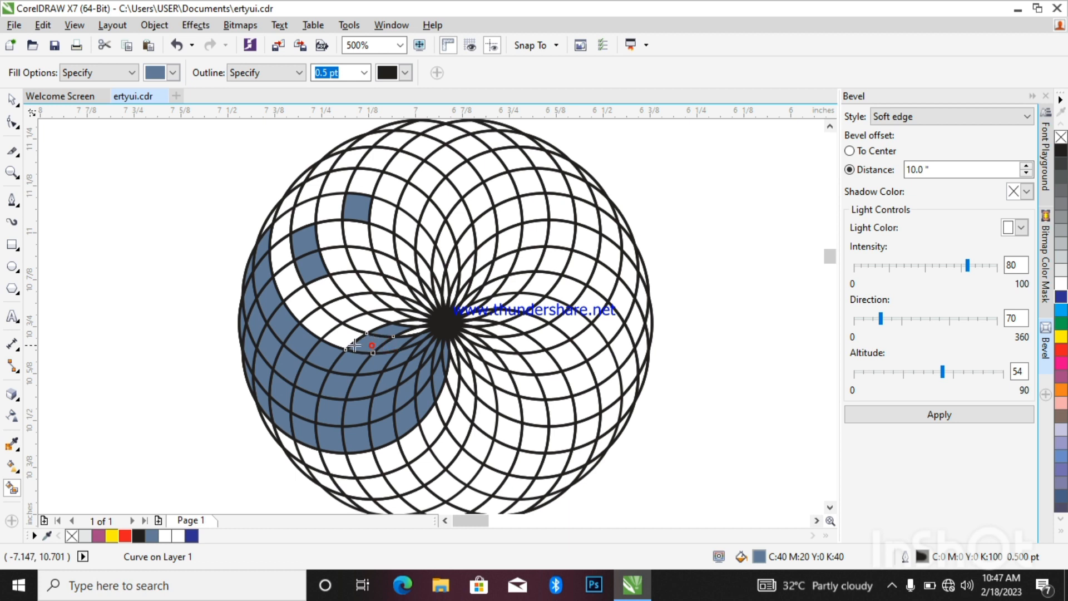
left_click(325, 327)
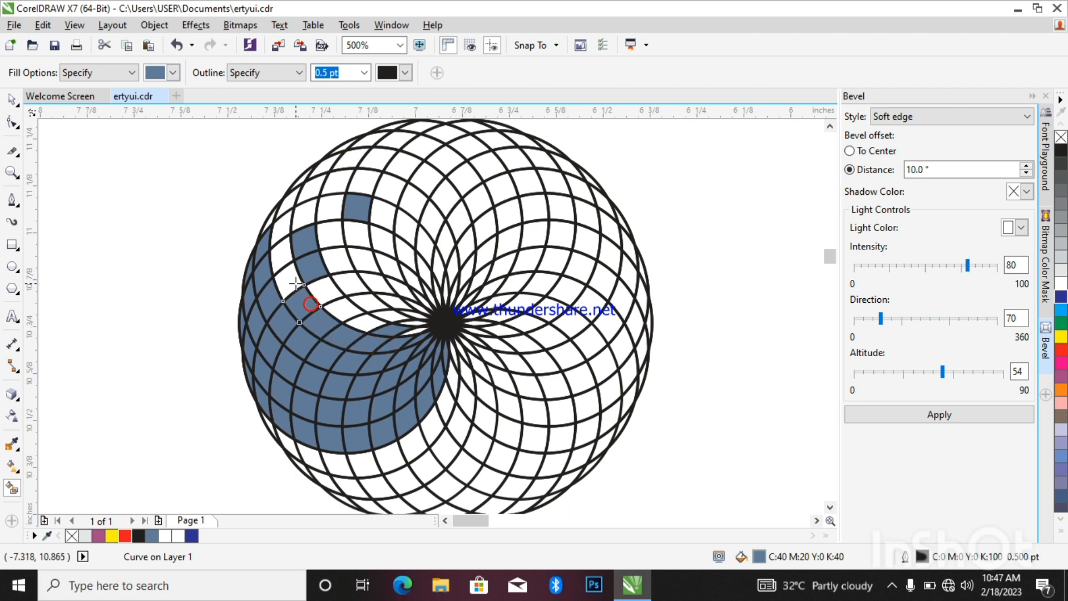
left_click(287, 255)
left_click(283, 230)
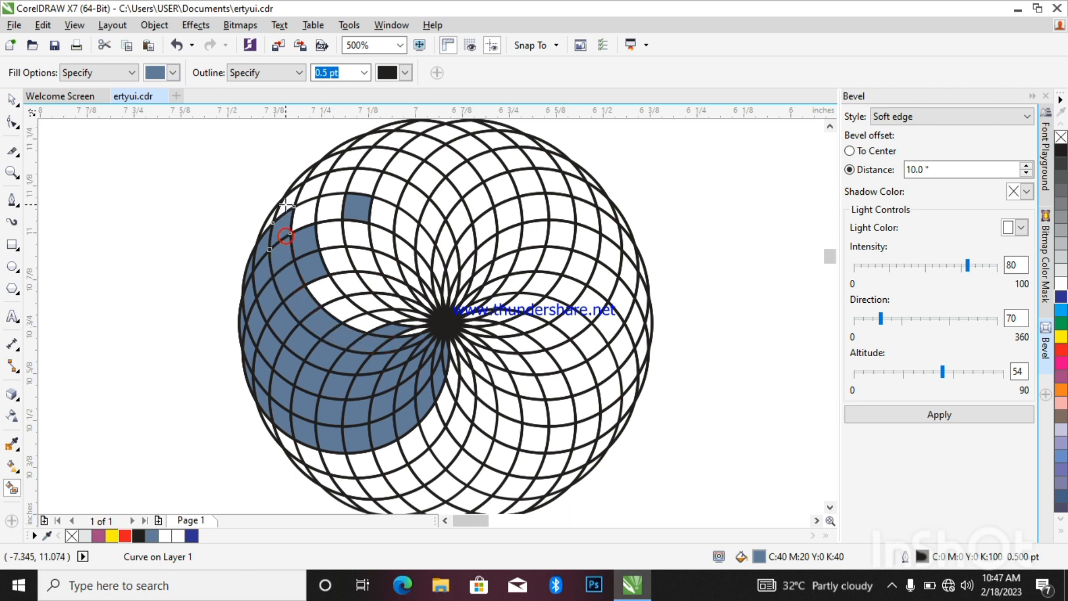
left_click(286, 204)
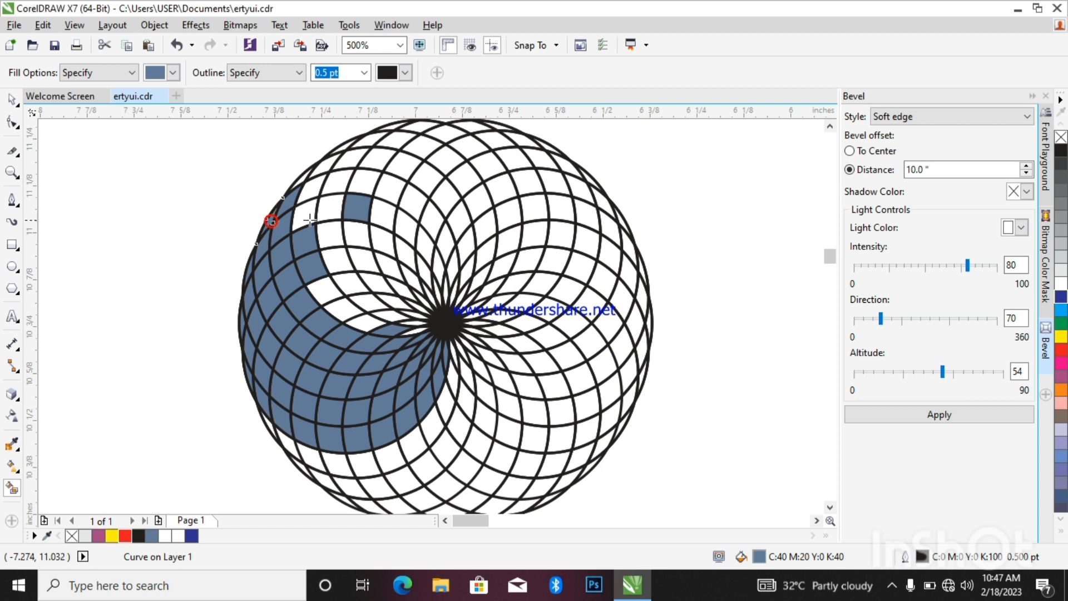
left_click(301, 179)
left_click(323, 169)
left_click(309, 214)
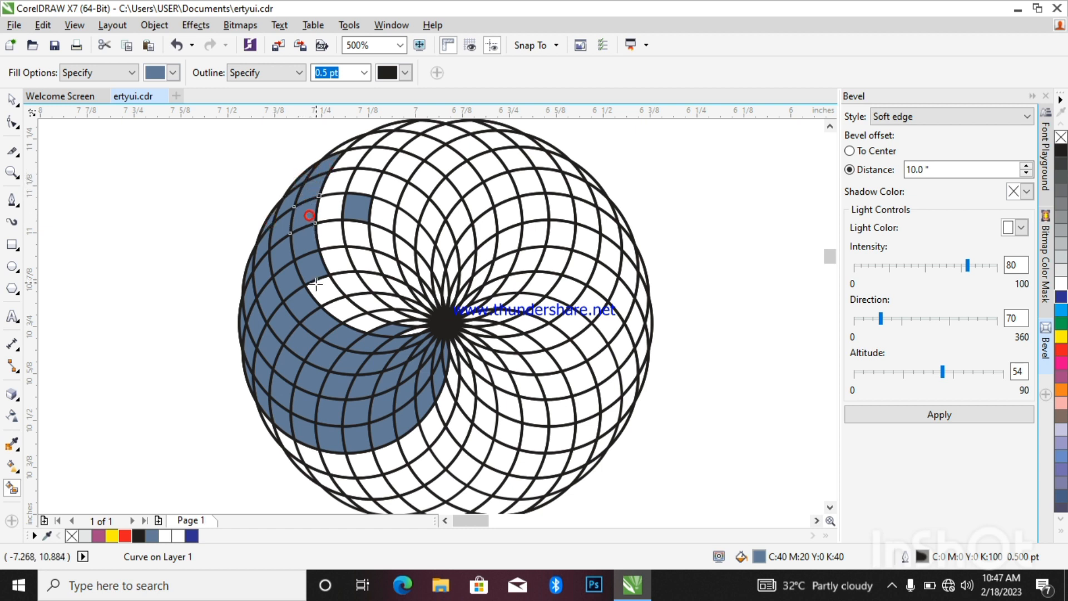
Fill the inner curved row of cells between the two filled upper-left cells and the pattern's centre with blue-grey
left_click(321, 288)
left_click(339, 307)
left_click(367, 322)
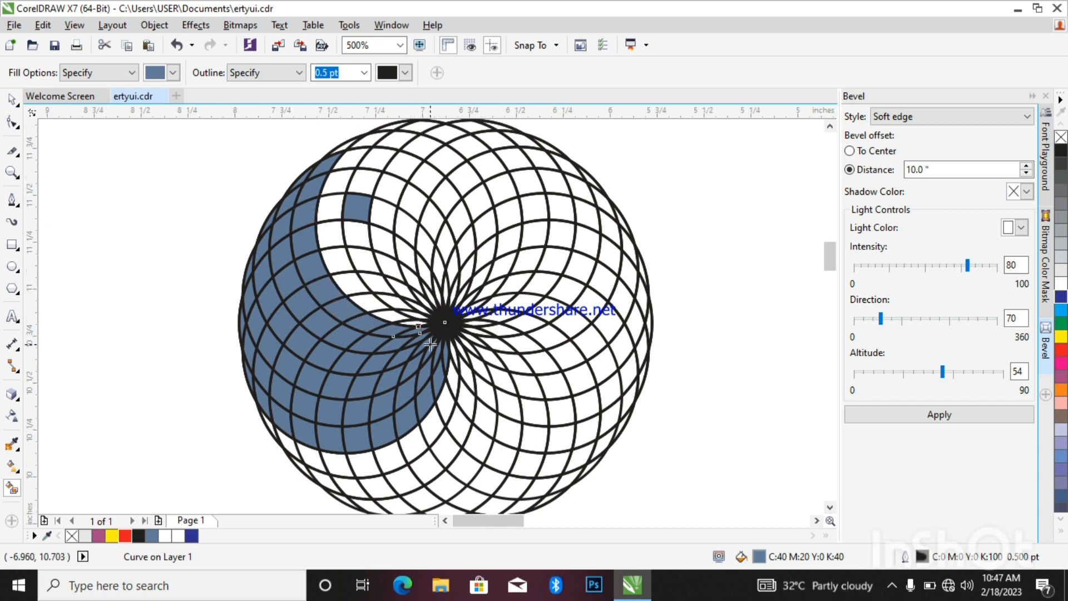
scroll(428, 336, "down", 2)
scroll(414, 353, "up", 2)
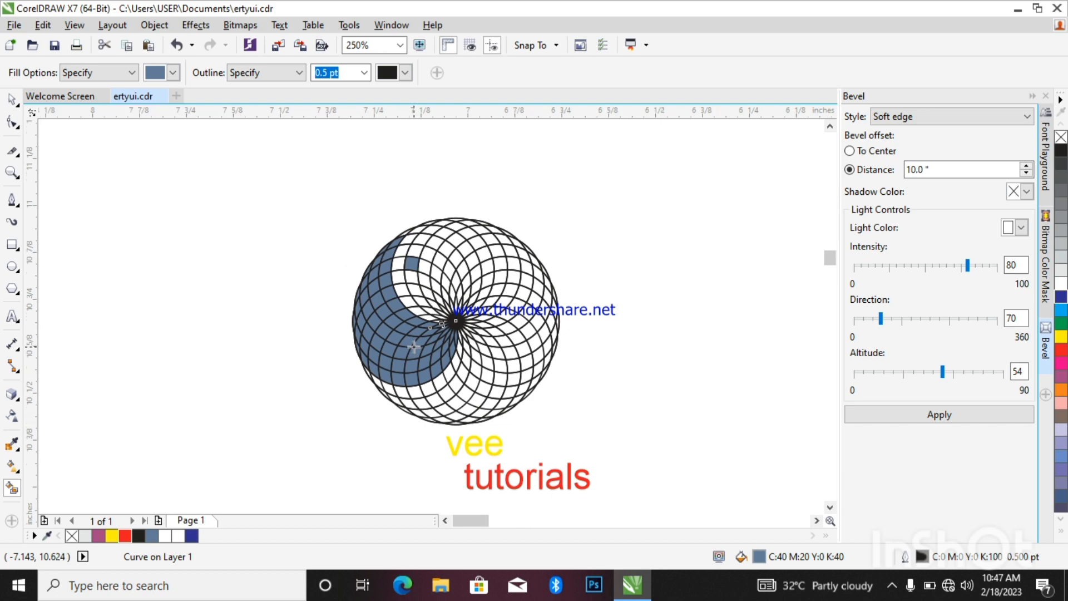
scroll(414, 345, "up", 2)
scroll(414, 345, "down", 1)
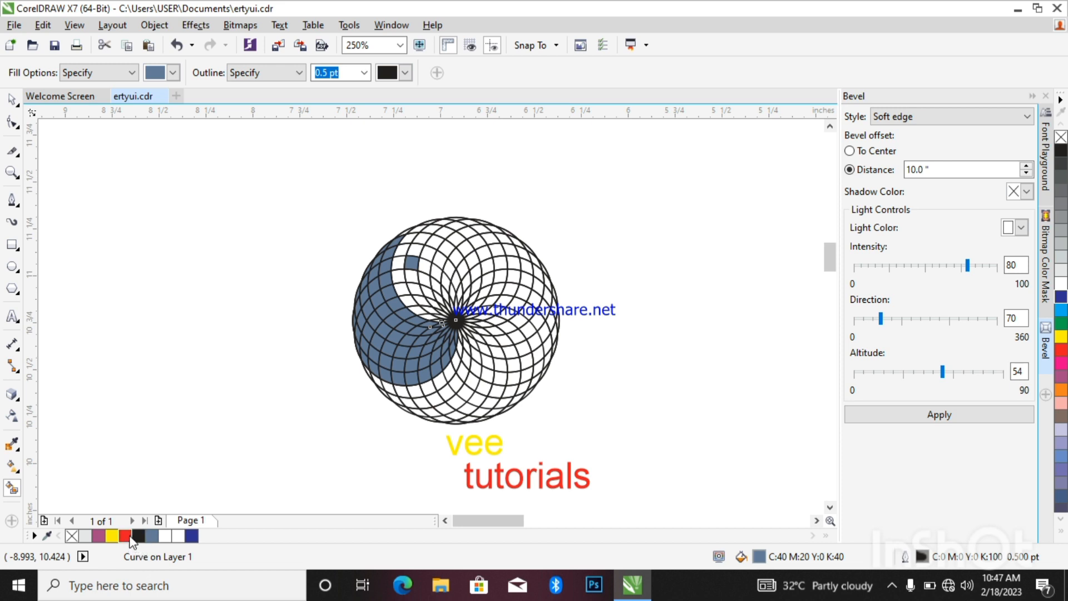
right_click(15, 491)
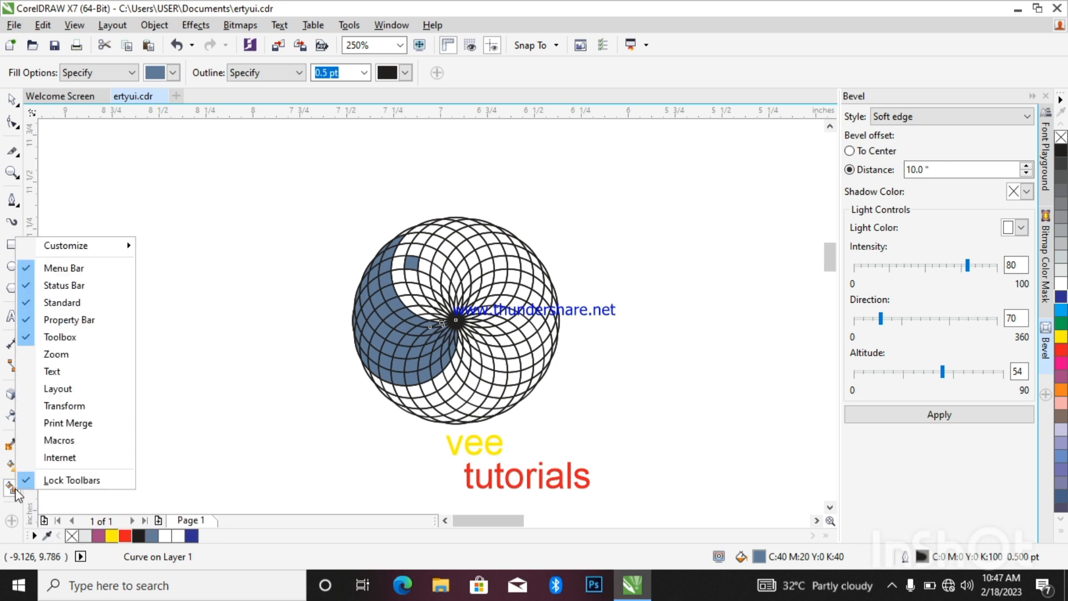
left_click(72, 410)
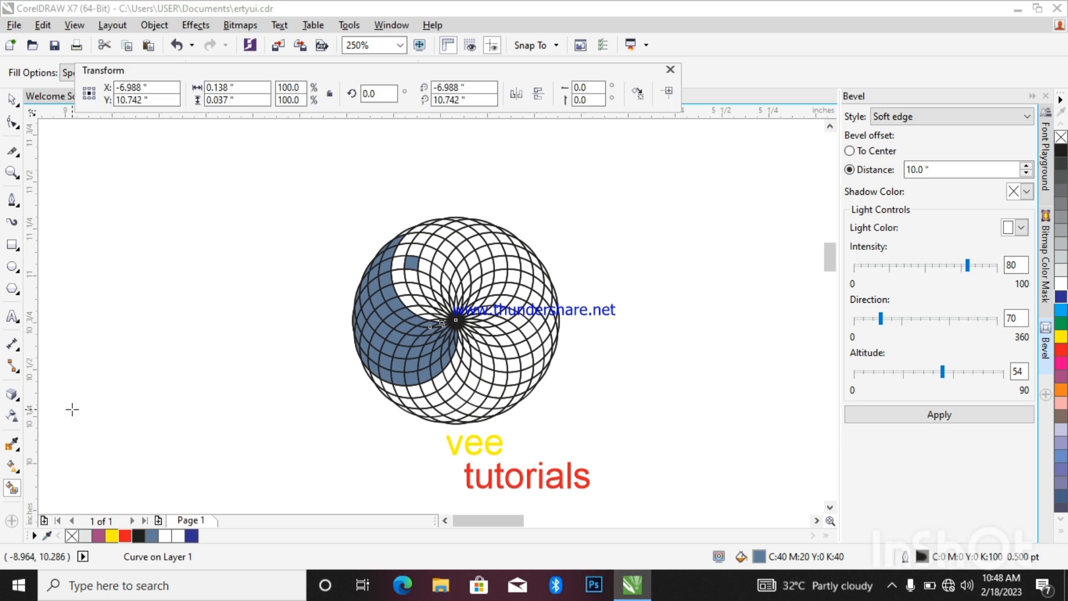
right_click(17, 492)
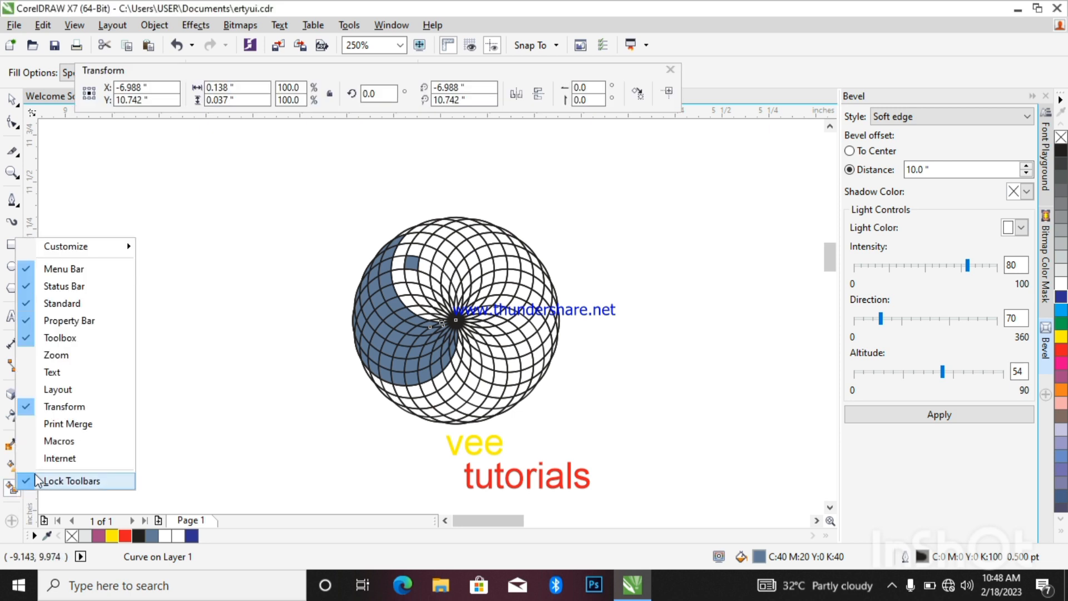
left_click(67, 408)
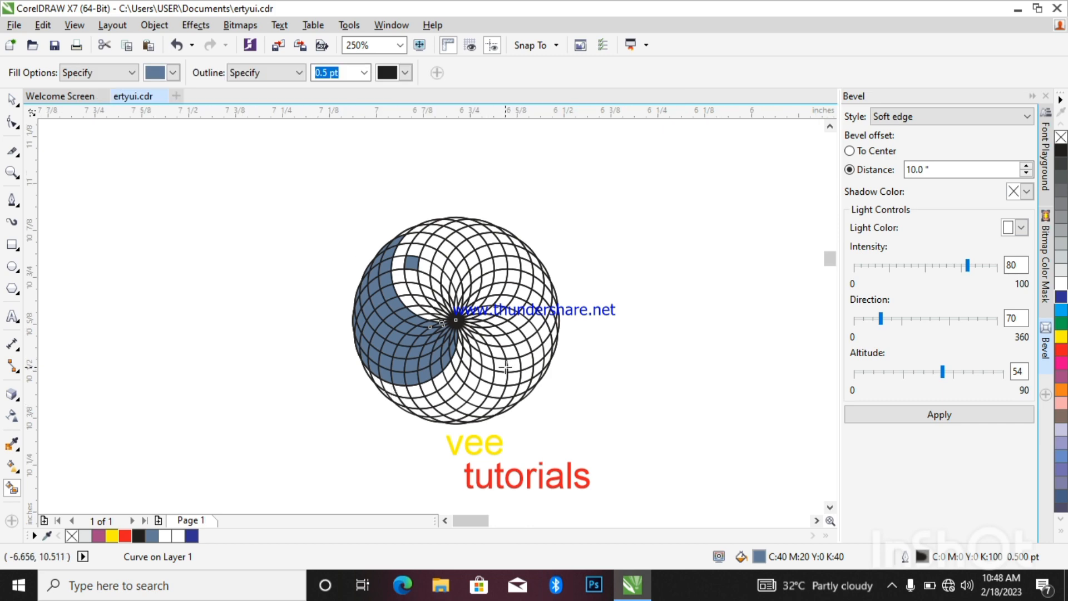
Try filling a curved band of cells on the pattern's right half with blue-grey, from the upper-right rim to the centre
scroll(505, 367, "up", 1)
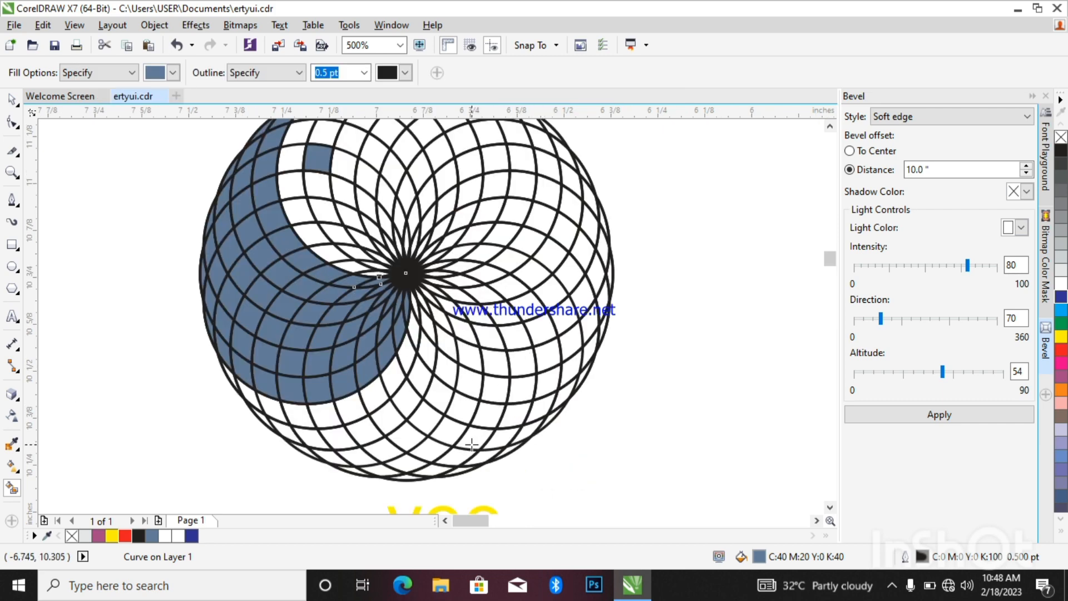
left_click(571, 161)
left_click(572, 176)
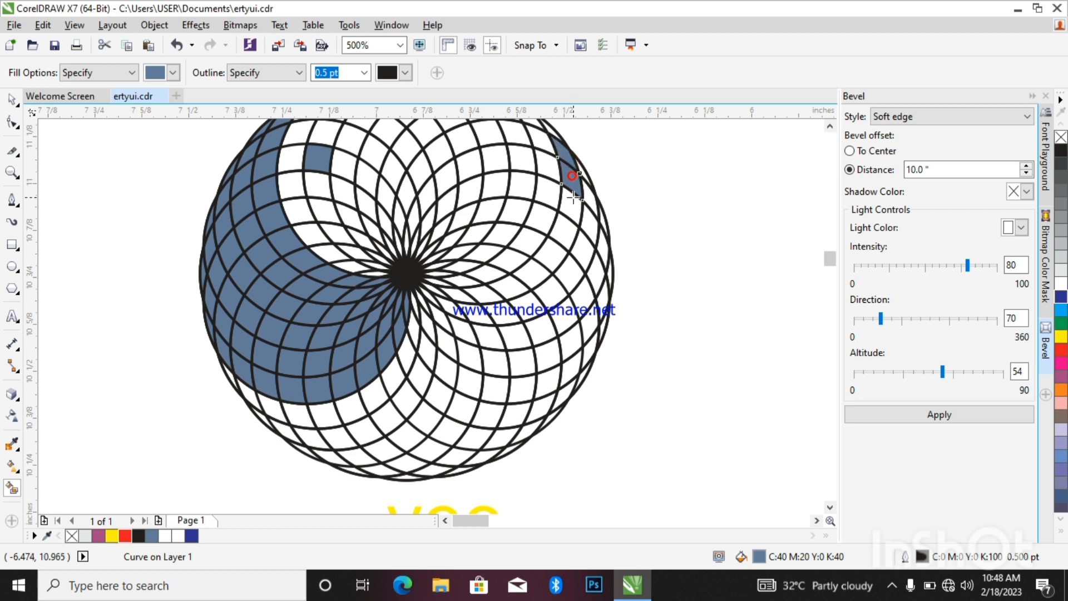
left_click(572, 209)
left_click(567, 232)
left_click(548, 261)
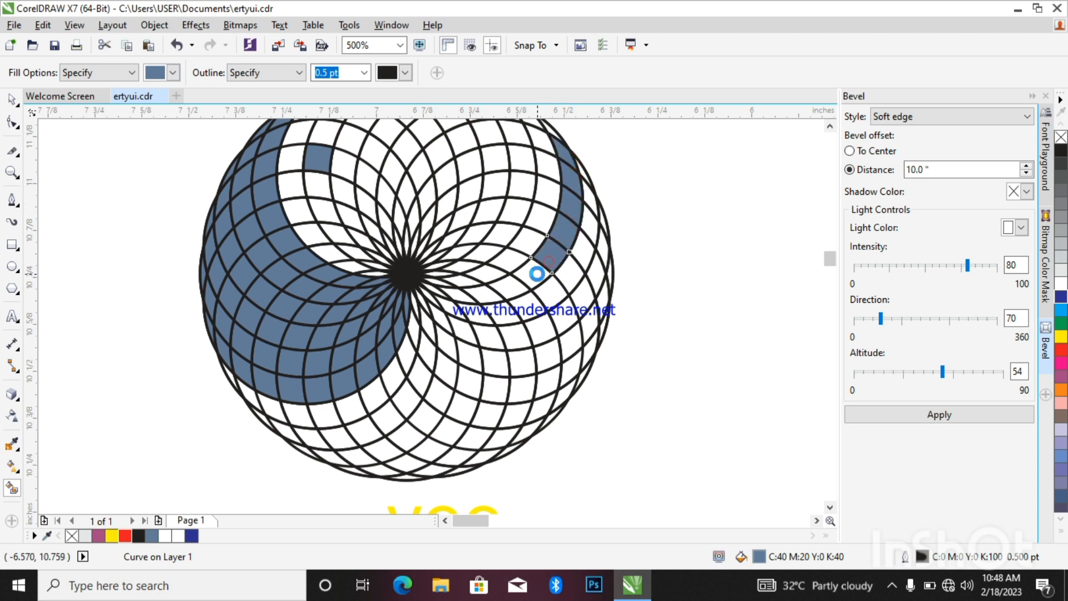
left_click(528, 274)
left_click(509, 286)
left_click(490, 296)
left_click(464, 298)
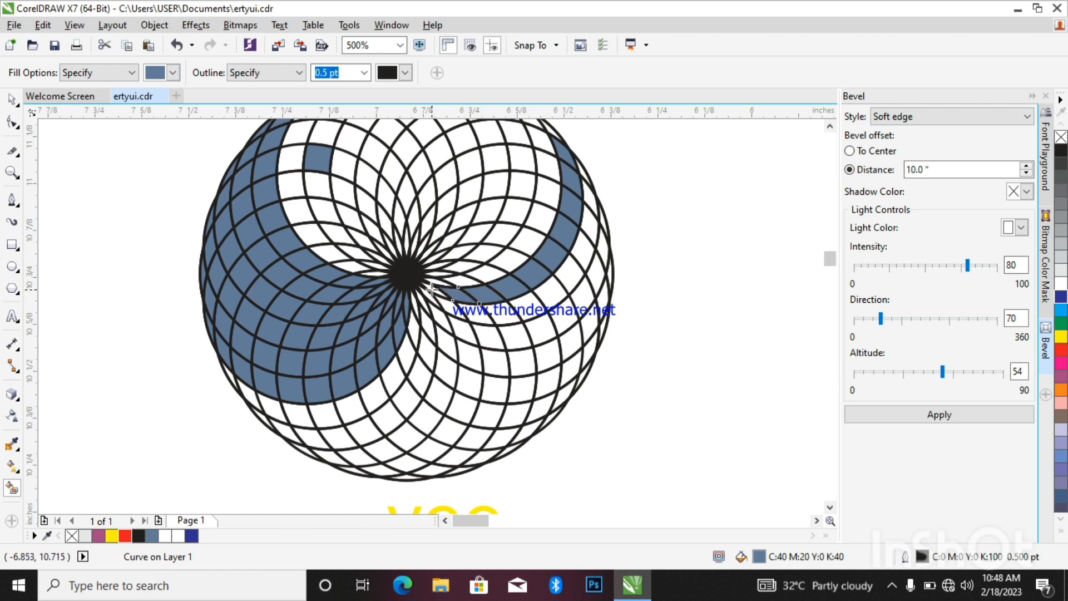
Try filling the adjacent outer band with blue-grey, from the right rim around below the first band to the centre
left_click(591, 204)
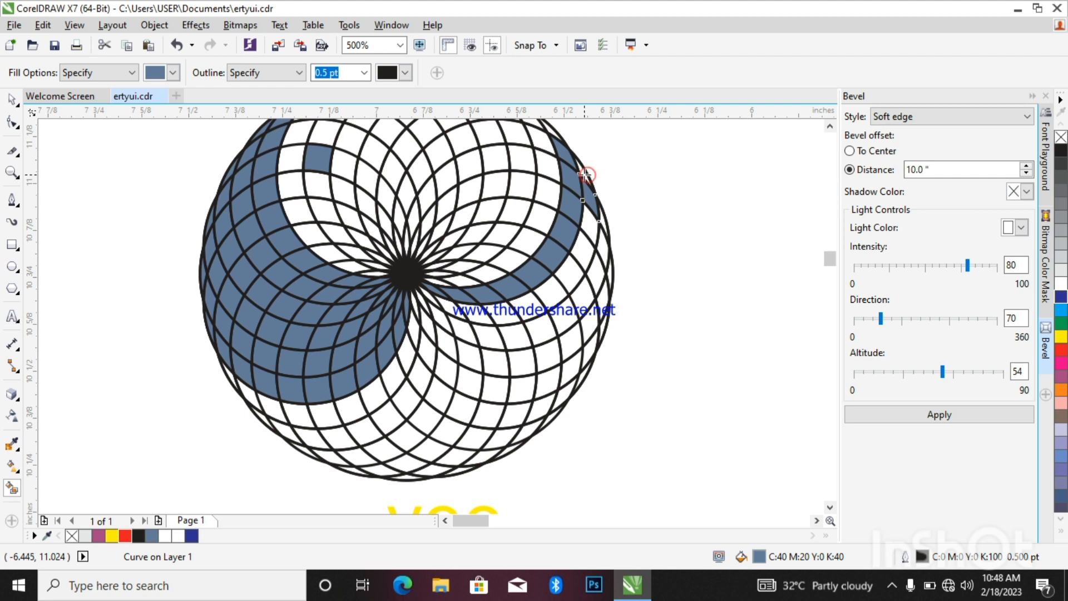
left_click(593, 229)
left_click(584, 251)
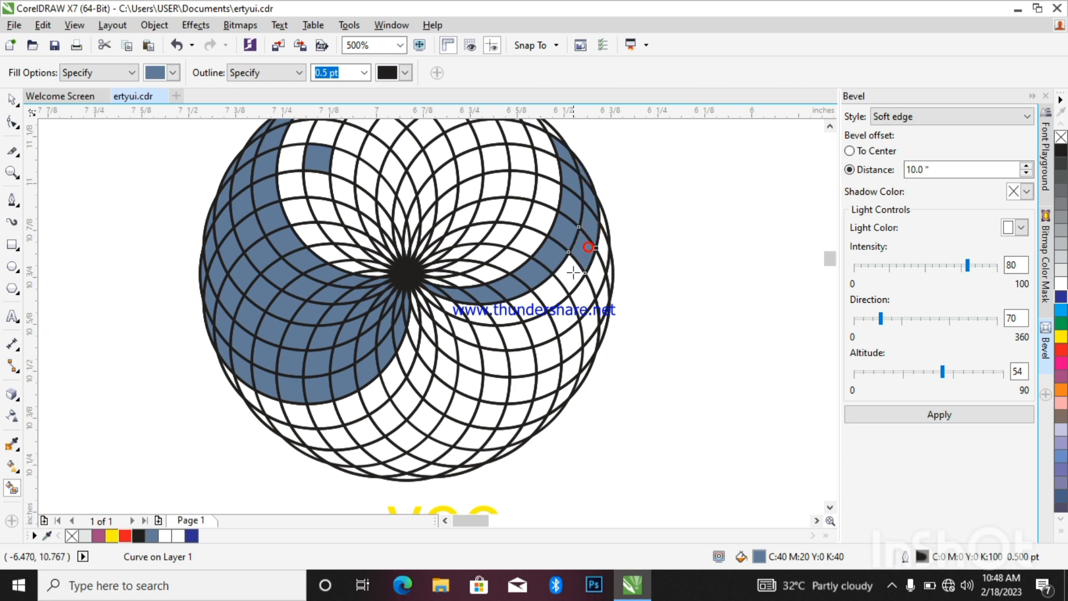
left_click(569, 275)
left_click(552, 294)
left_click(531, 307)
left_click(503, 311)
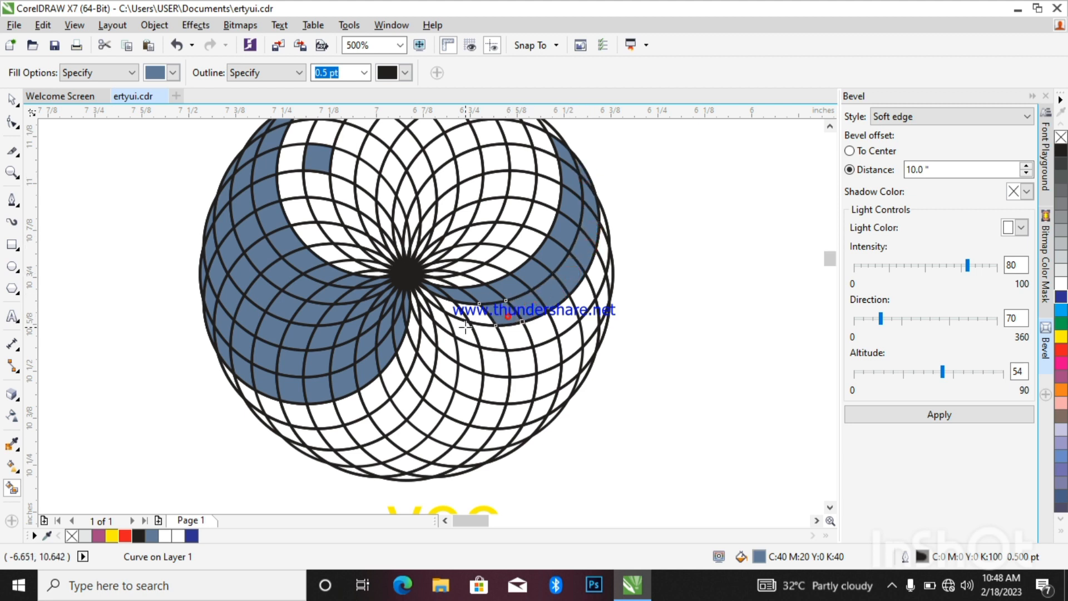
left_click(476, 314)
left_click(453, 310)
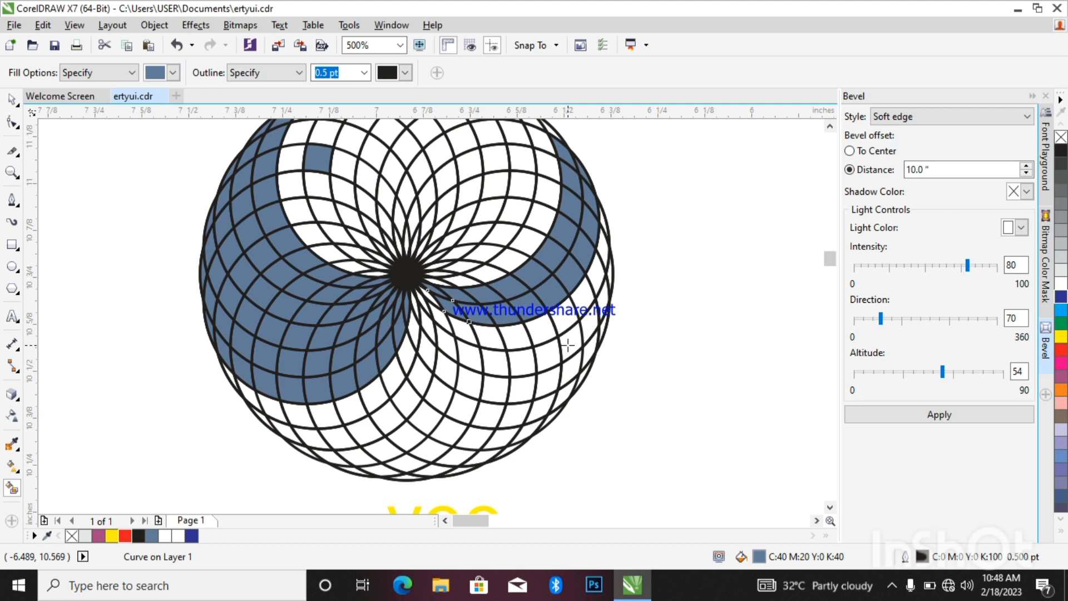
Undo all the blue-grey fills in the two curved bands on the pattern's right half
key("ctrl+z")
key("ctrl+z")
key("ctrl+z")
key("ctrl+z")
key("ctrl+z")
key("ctrl+z")
key("ctrl+z")
key("ctrl+z")
key("ctrl+z")
key("ctrl+z")
key("ctrl+z")
key("ctrl+z")
key("ctrl+z")
key("ctrl+z")
key("ctrl+z")
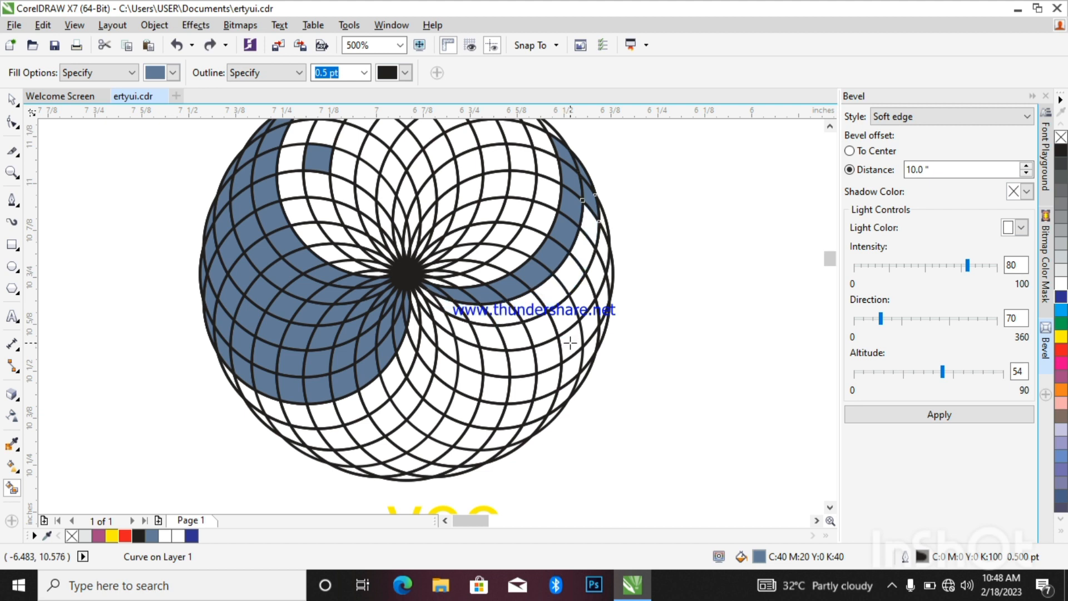
key("ctrl+z")
key("ctrl+z")
key("ctrl+z")
key("ctrl+z")
key("ctrl+z")
key("ctrl+z")
key("ctrl+z")
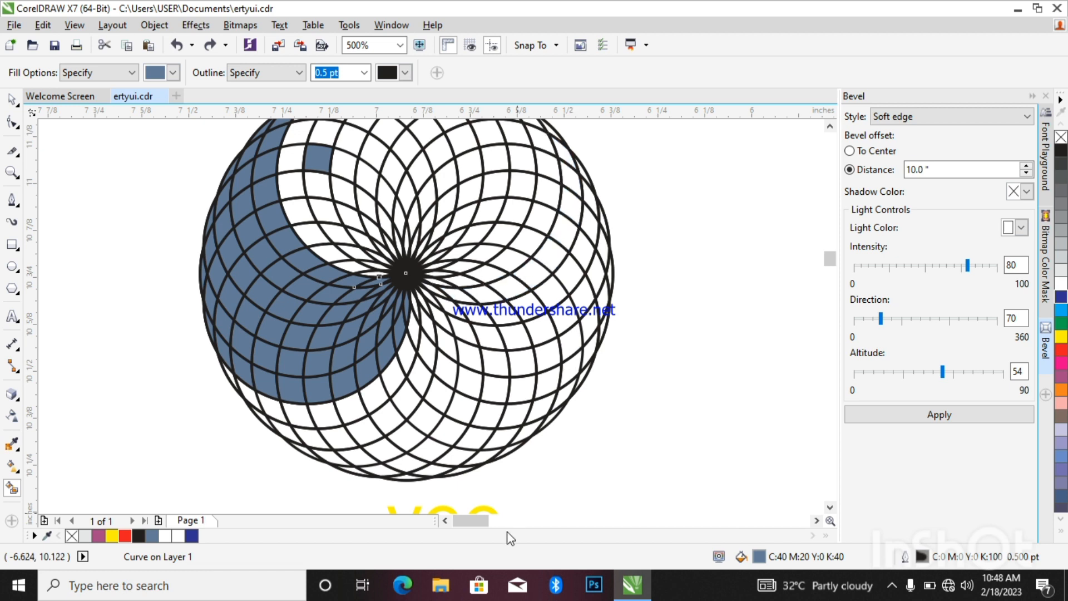
Fill a curved band of cells with blue-grey, from the bottom rim up through the lower-right area to the pattern's centre
left_click(461, 469)
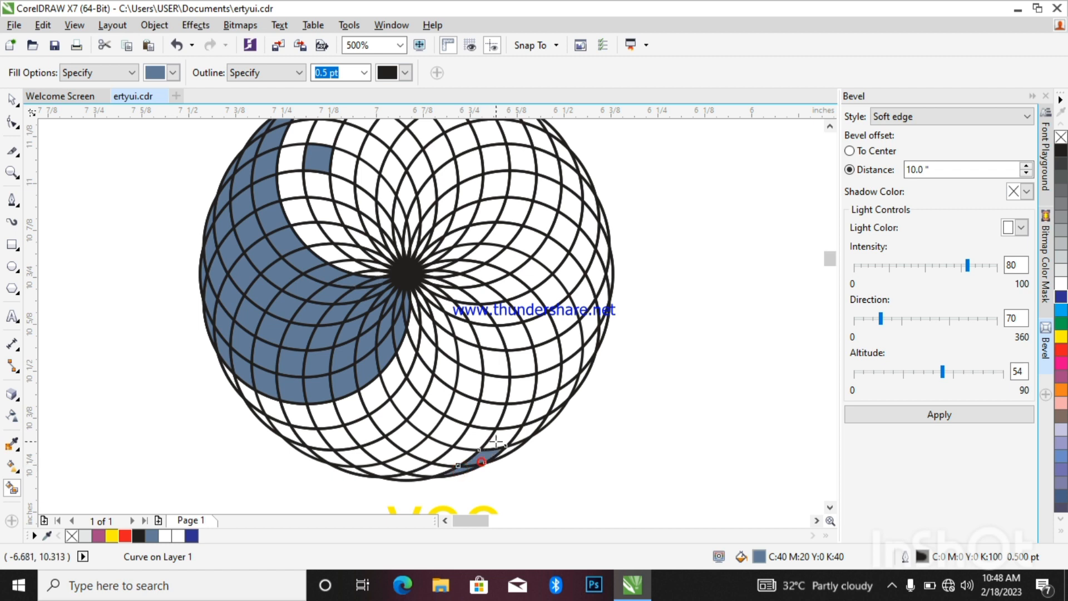
left_click(497, 434)
left_click(513, 411)
left_click(518, 388)
left_click(520, 364)
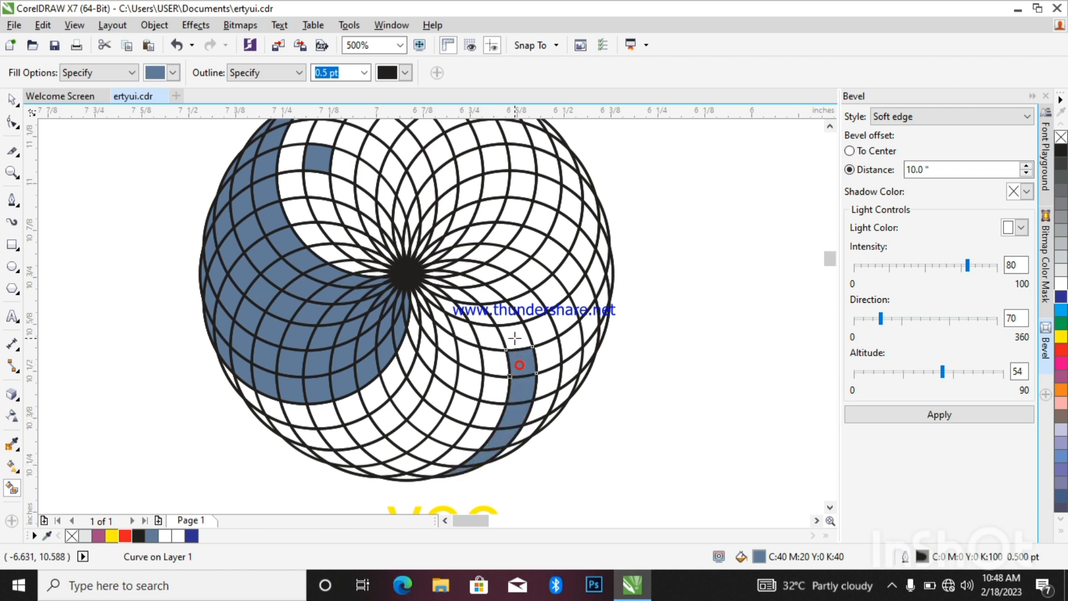
left_click(516, 336)
left_click(492, 310)
left_click(488, 297)
left_click(469, 279)
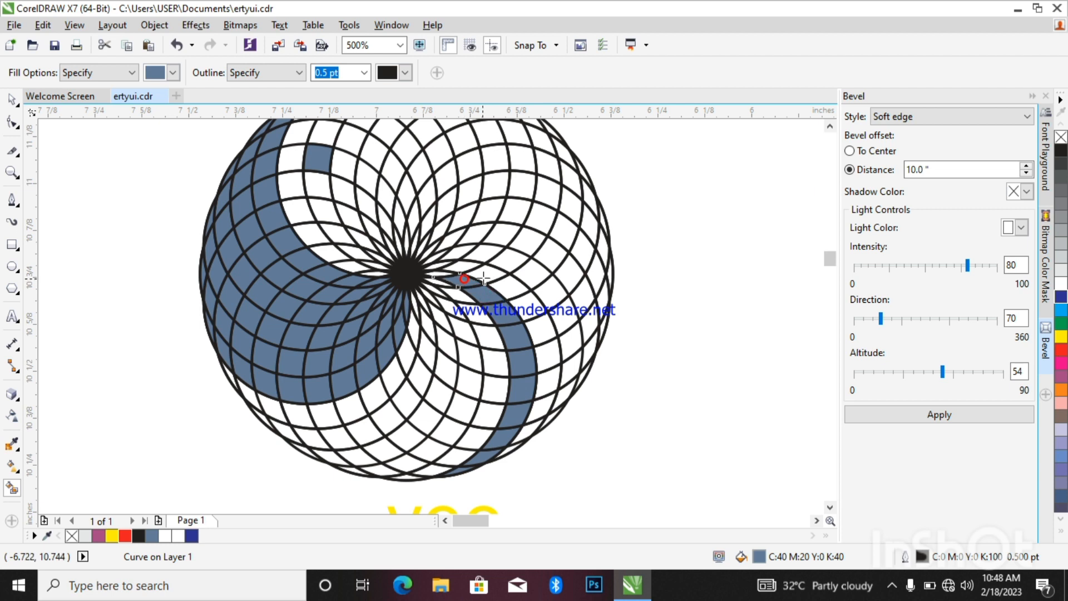
Fill the adjacent outer band with blue-grey, from beside the pattern's centre around to the lower-right rim
left_click(488, 272)
left_click(515, 288)
left_click(533, 312)
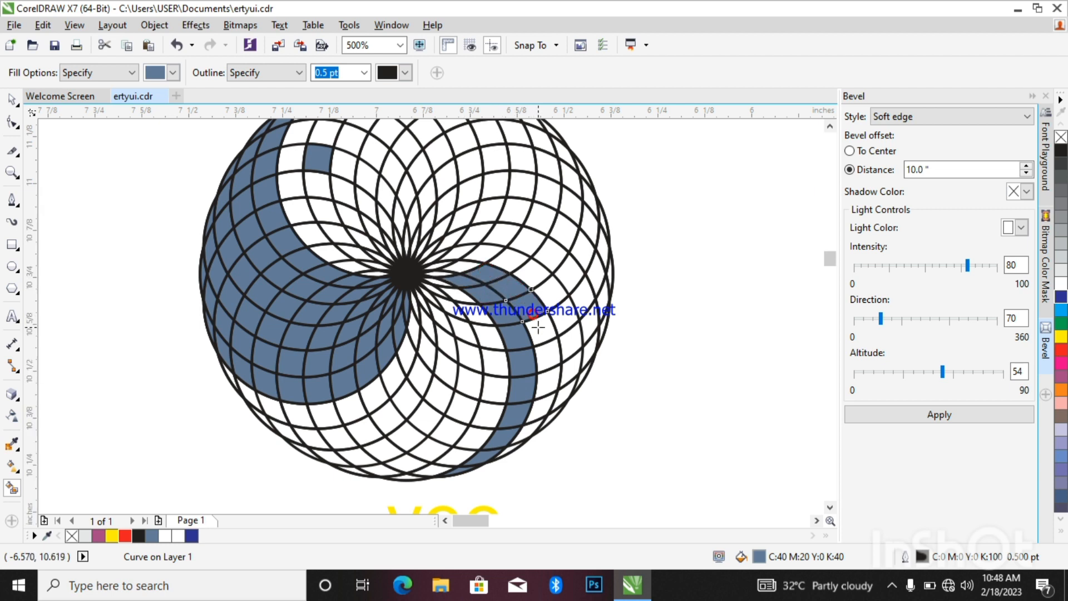
left_click(542, 334)
left_click(546, 357)
left_click(543, 382)
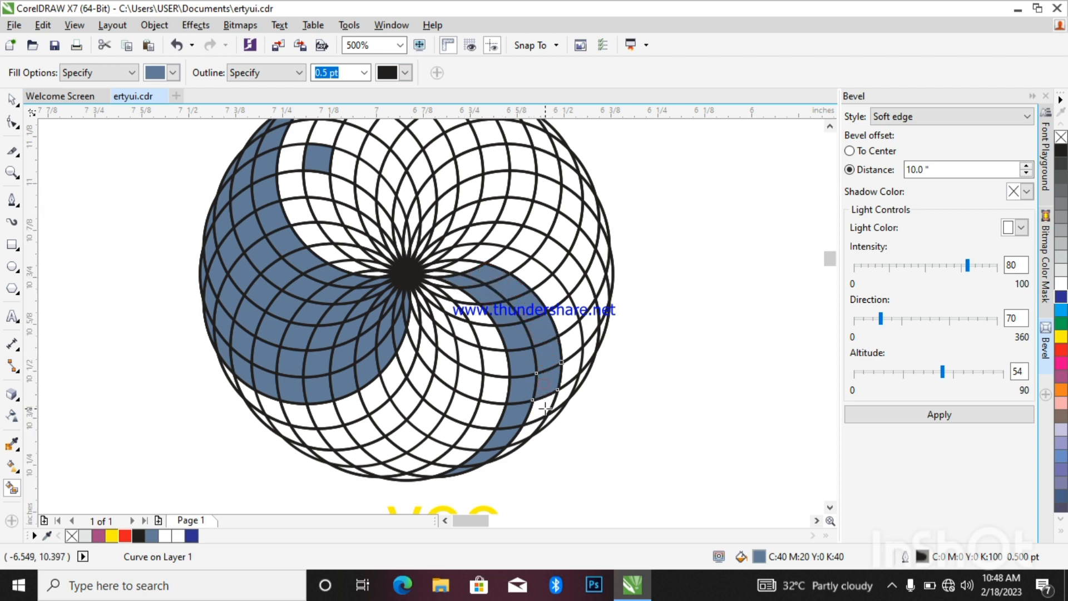
left_click(543, 410)
left_click(533, 425)
left_click(511, 448)
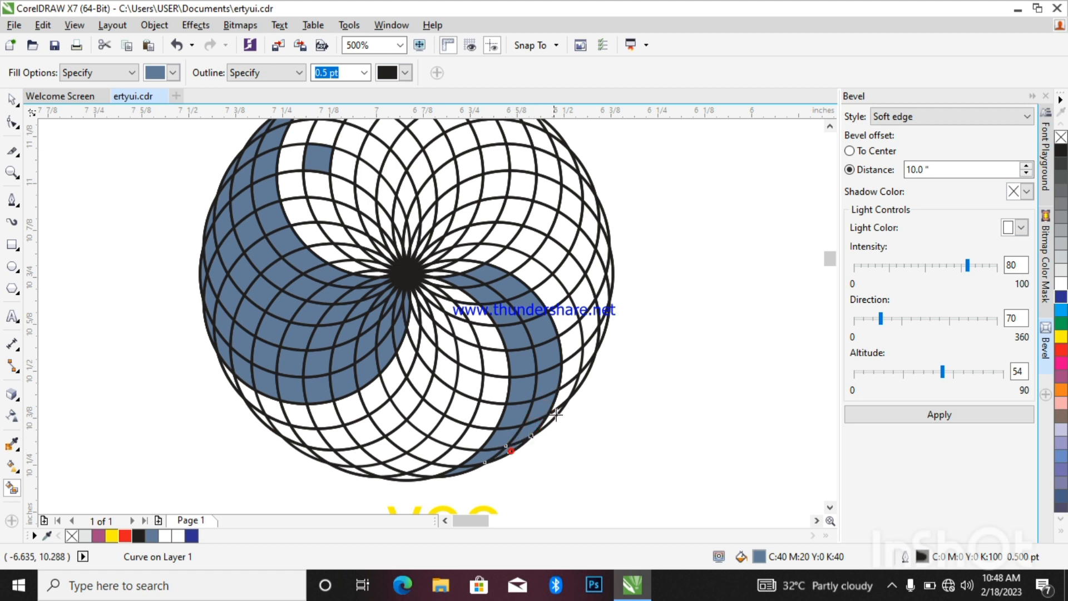
Fill the third curved band with blue-grey, from the lower-right rim up to the centre, including the narrow cells beside it
left_click(563, 395)
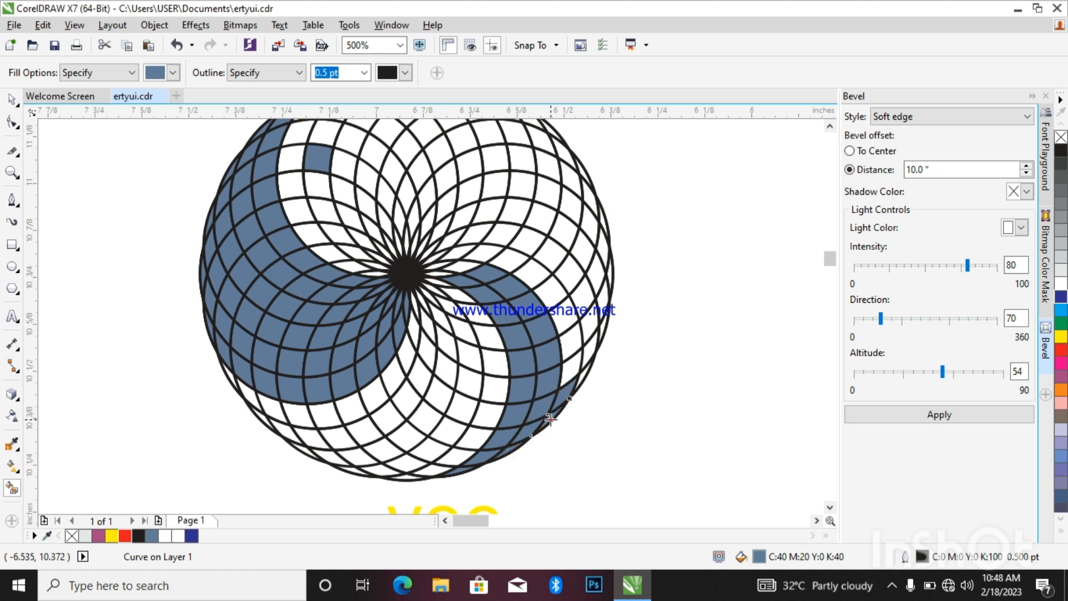
left_click(573, 364)
left_click(568, 334)
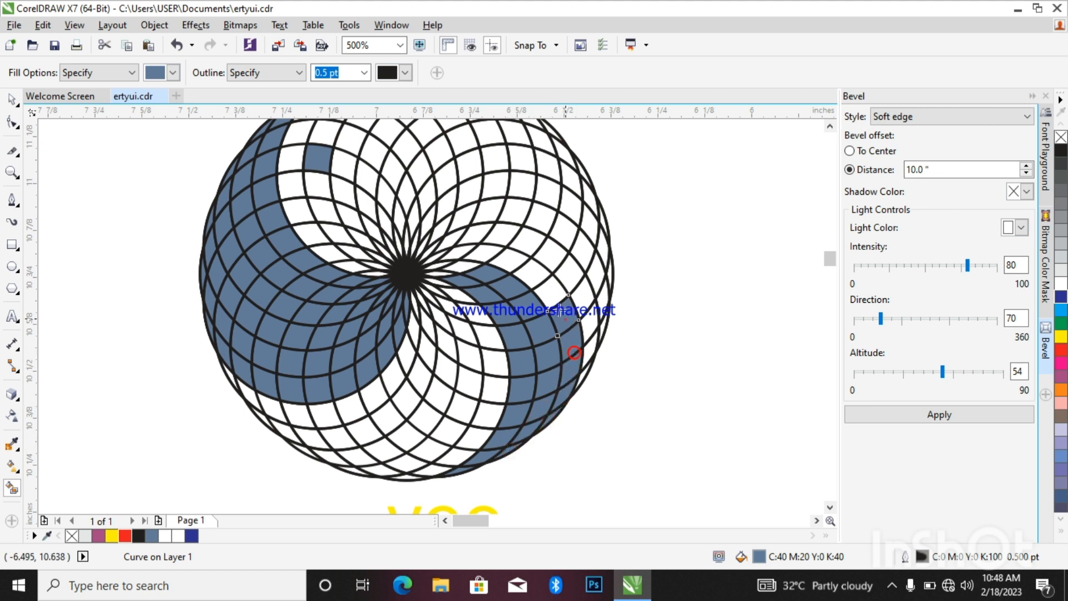
left_click(554, 303)
left_click(531, 275)
left_click(501, 259)
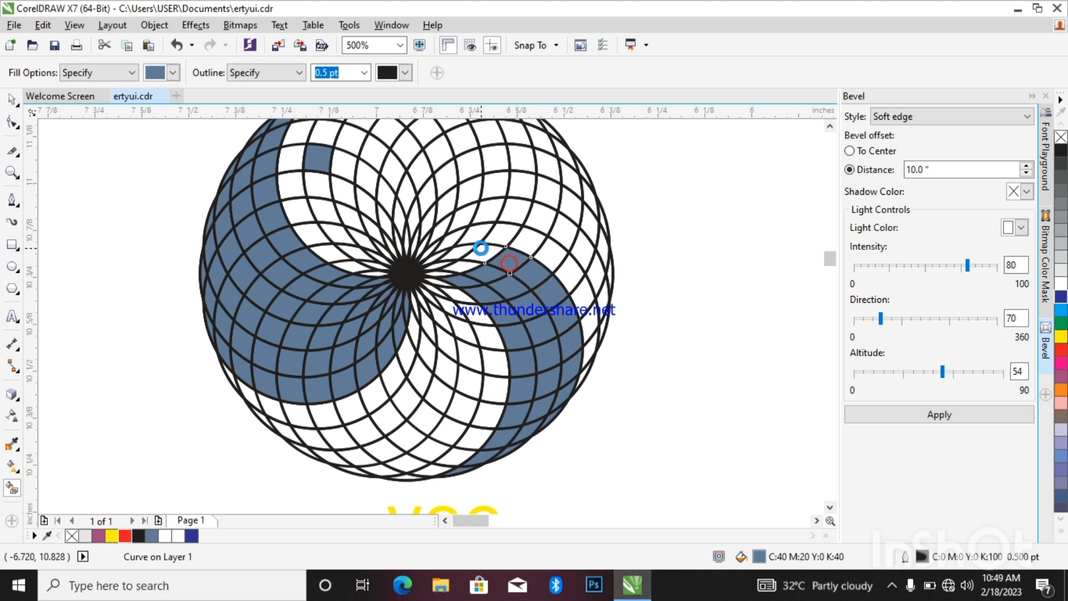
left_click(472, 255)
left_click(459, 253)
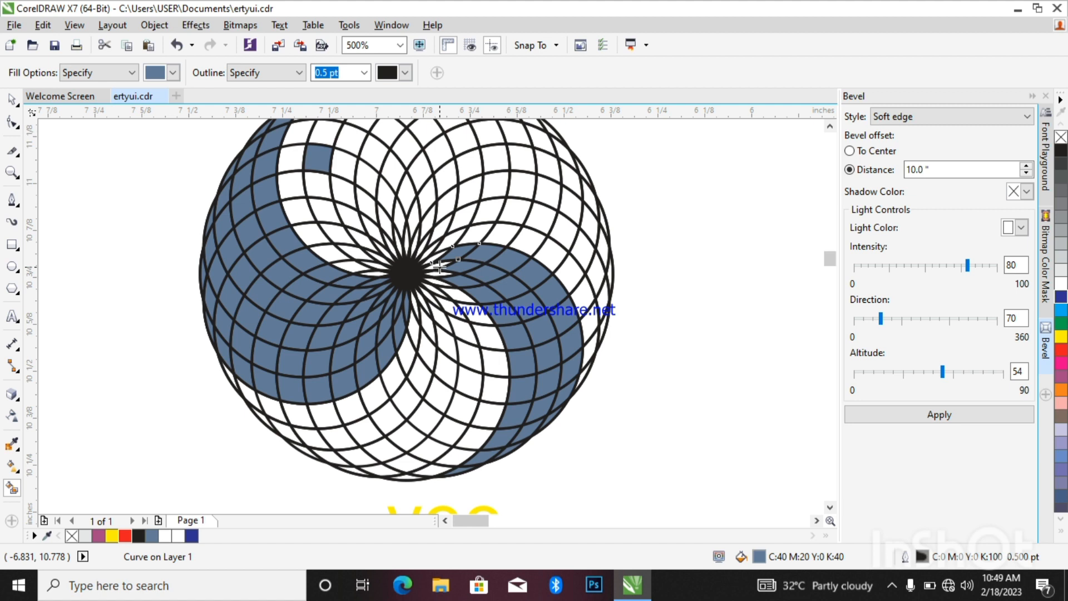
left_click(439, 267)
left_click(443, 275)
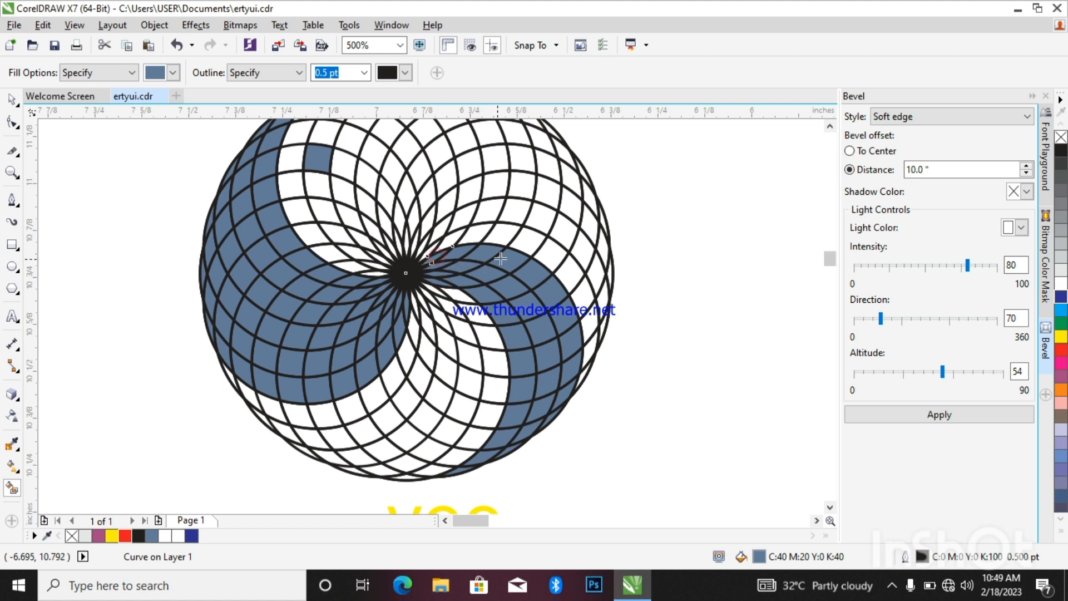
Fill the fourth curved band with blue-grey, from above the right lobe's inner end around to the right rim
left_click(448, 240)
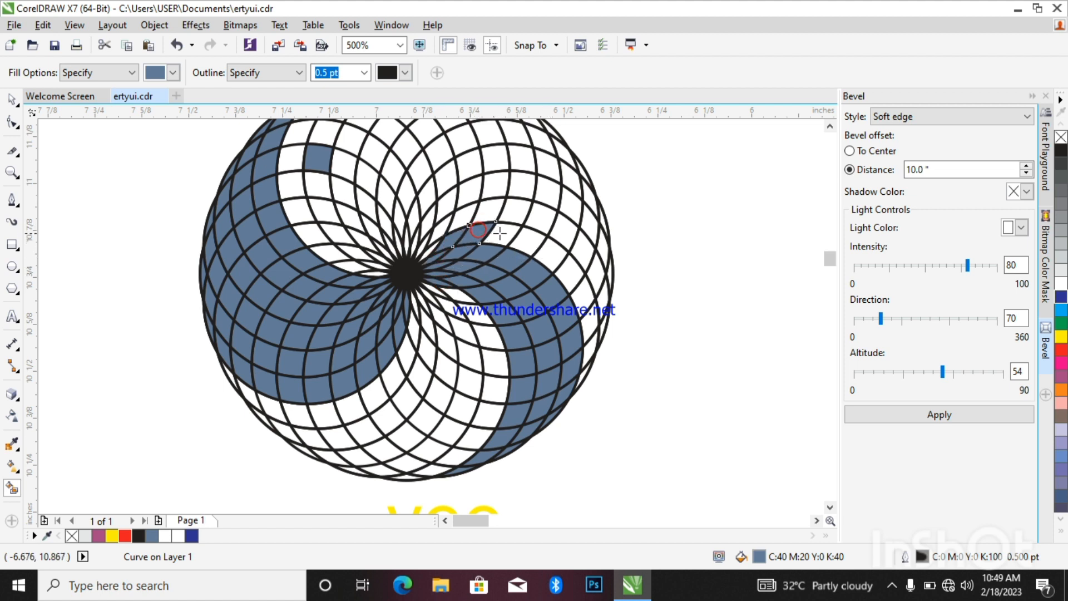
left_click(524, 241)
left_click(548, 253)
left_click(571, 272)
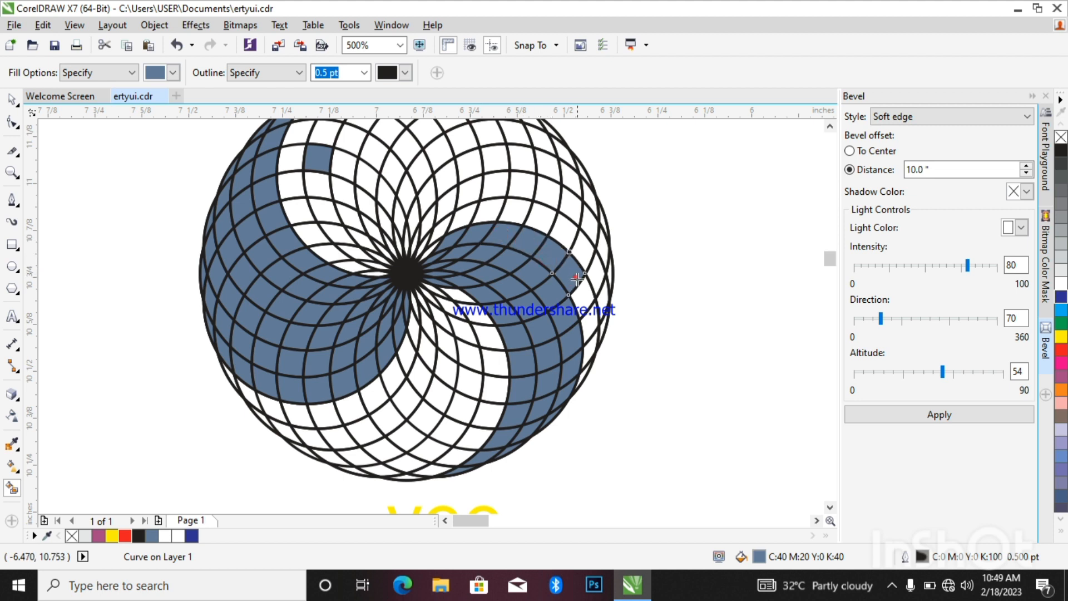
left_click(580, 295)
left_click(587, 324)
left_click(588, 348)
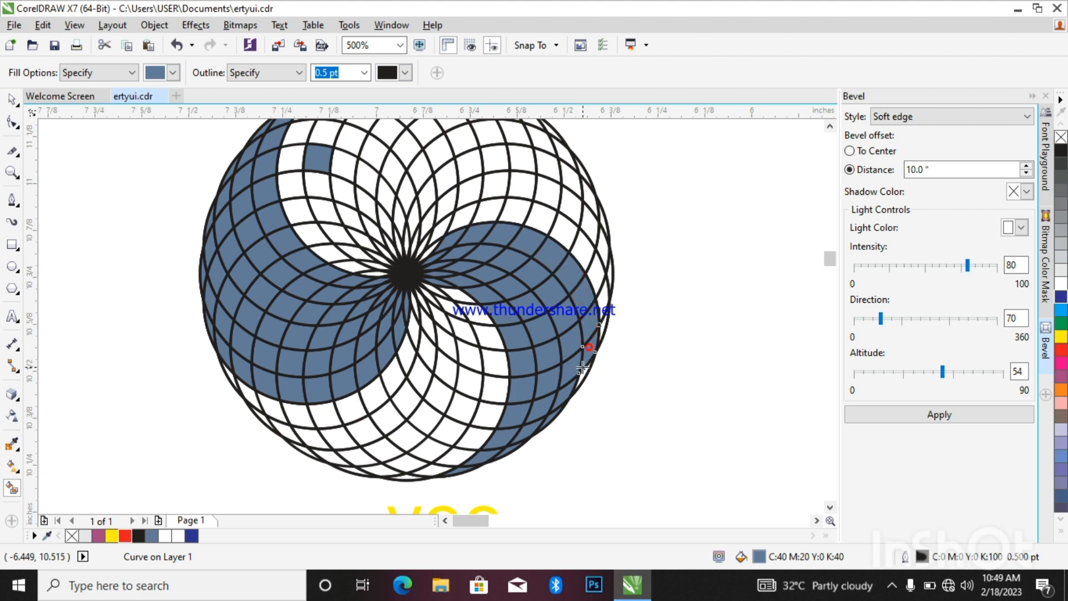
left_click(583, 373)
Fill the thin sliver on the pattern's bottom rim, at the tip of the right lobe, with blue-grey
scroll(554, 386, "down", 2)
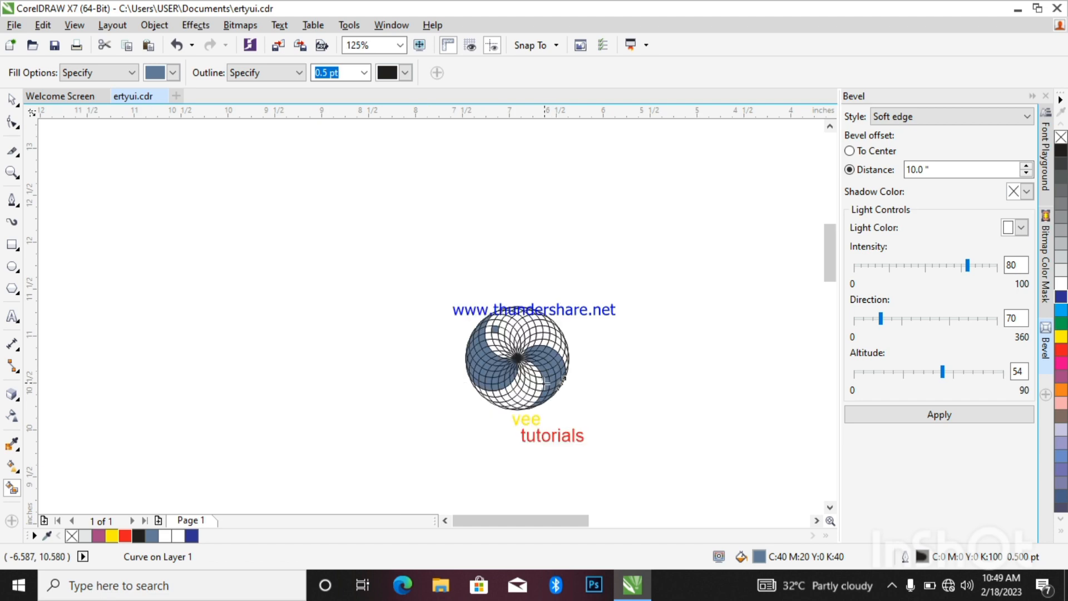
scroll(548, 347, "up", 1)
scroll(548, 347, "up", 1)
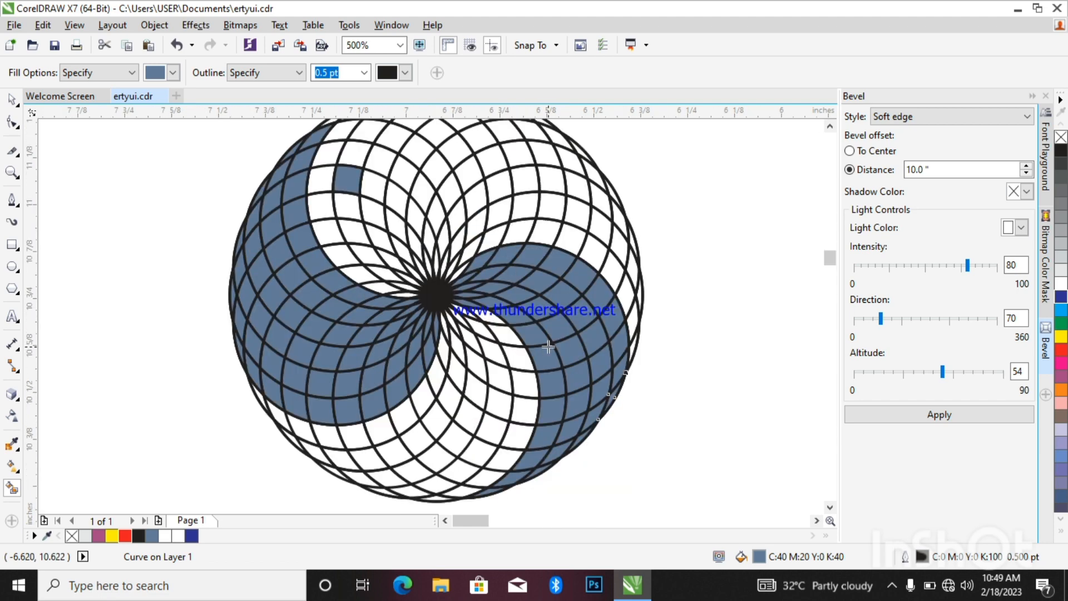
scroll(549, 346, "up", 1)
scroll(537, 339, "down", 2)
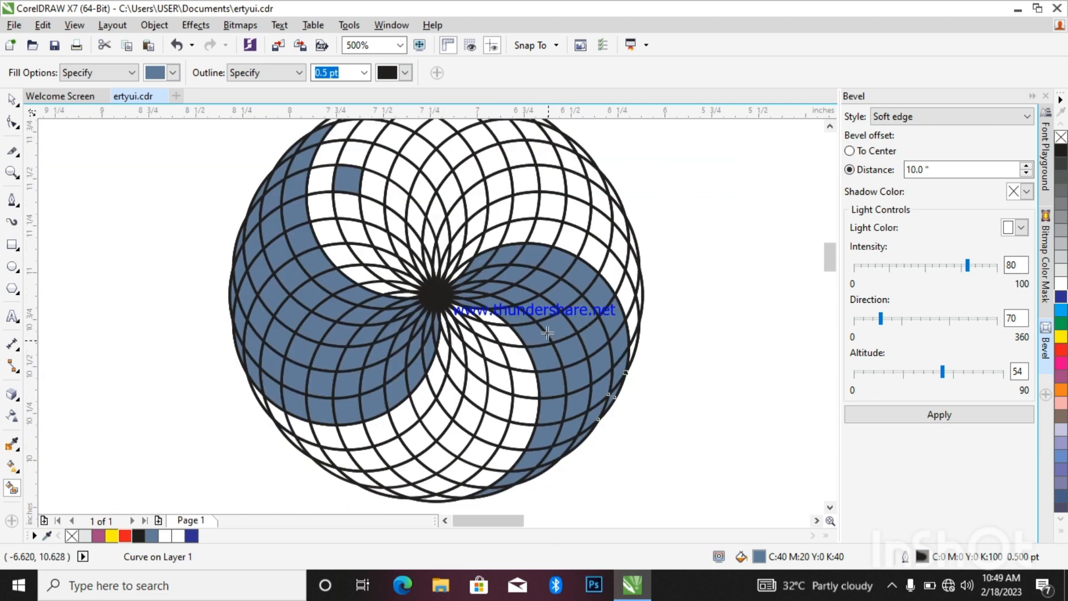
scroll(512, 331, "up", 1)
scroll(517, 332, "up", 1)
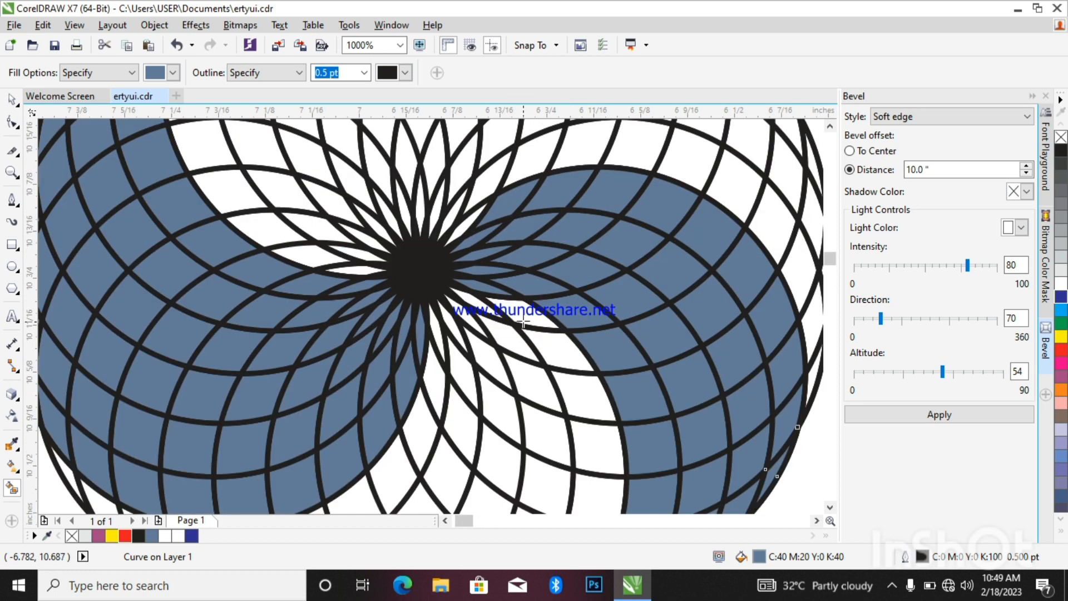
scroll(575, 393, "down", 2)
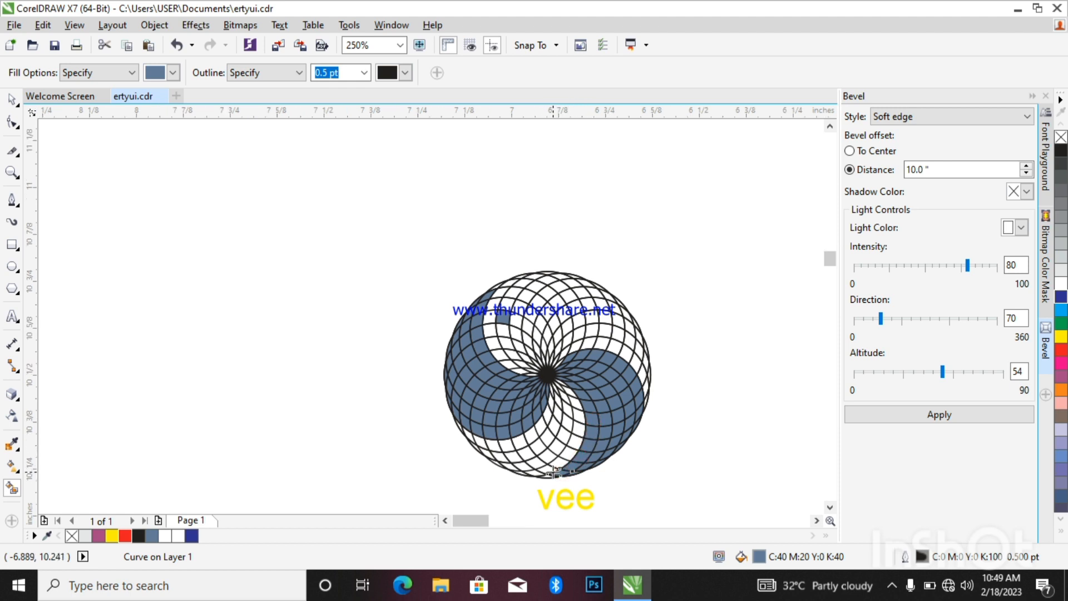
scroll(553, 471, "up", 1)
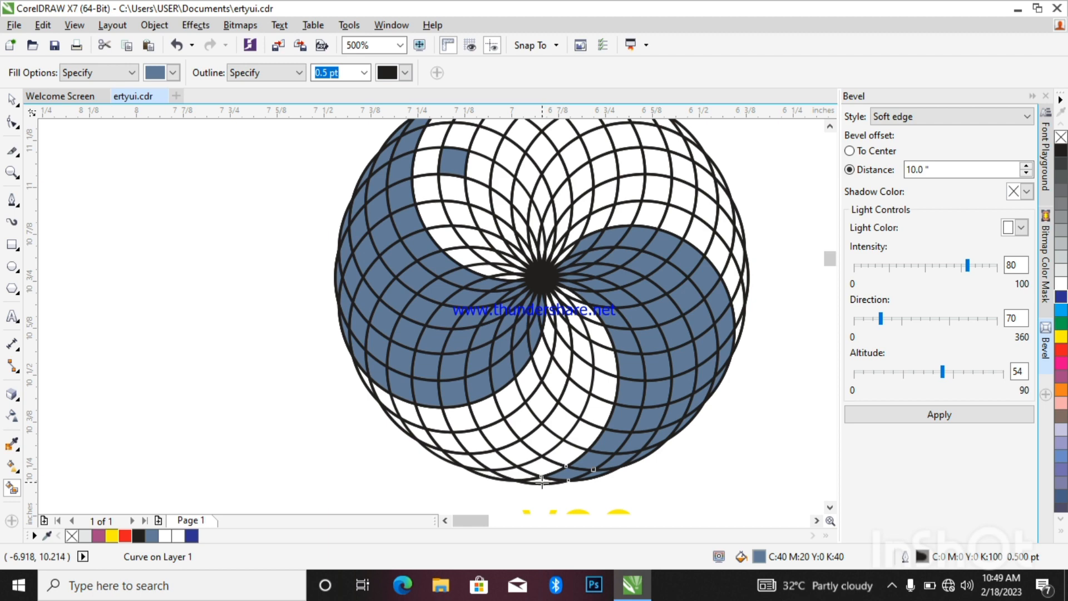
left_click(541, 478)
Fill the outermost curved band of the right lobe with blue-grey, from the right rim over its upper edge to the pattern's centre
scroll(735, 339, "down", 1)
scroll(734, 344, "up", 1)
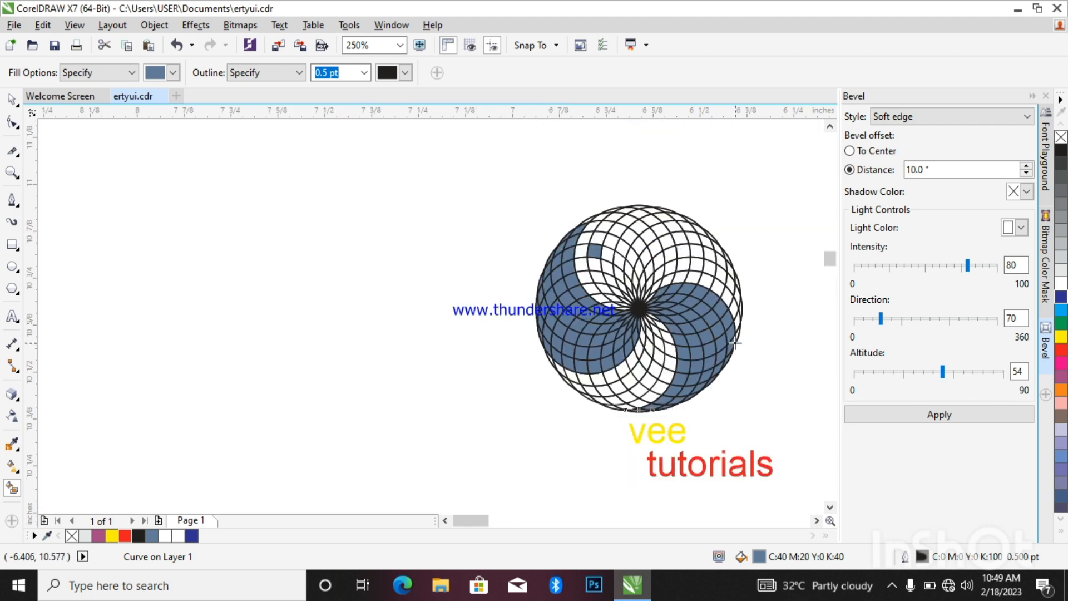
left_click(739, 330)
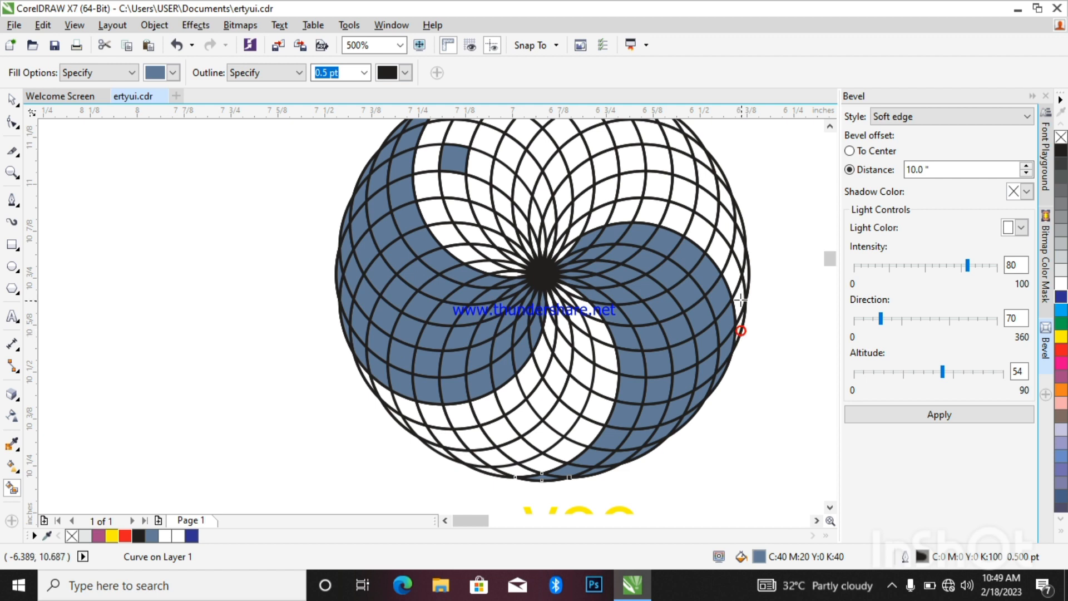
left_click(737, 328)
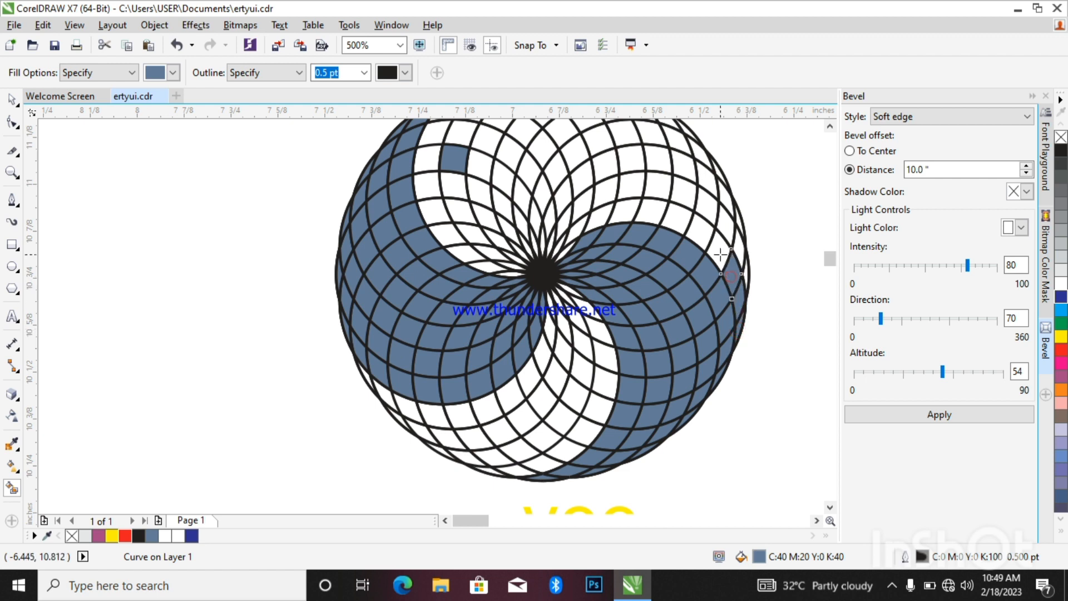
left_click(681, 221)
left_click(640, 213)
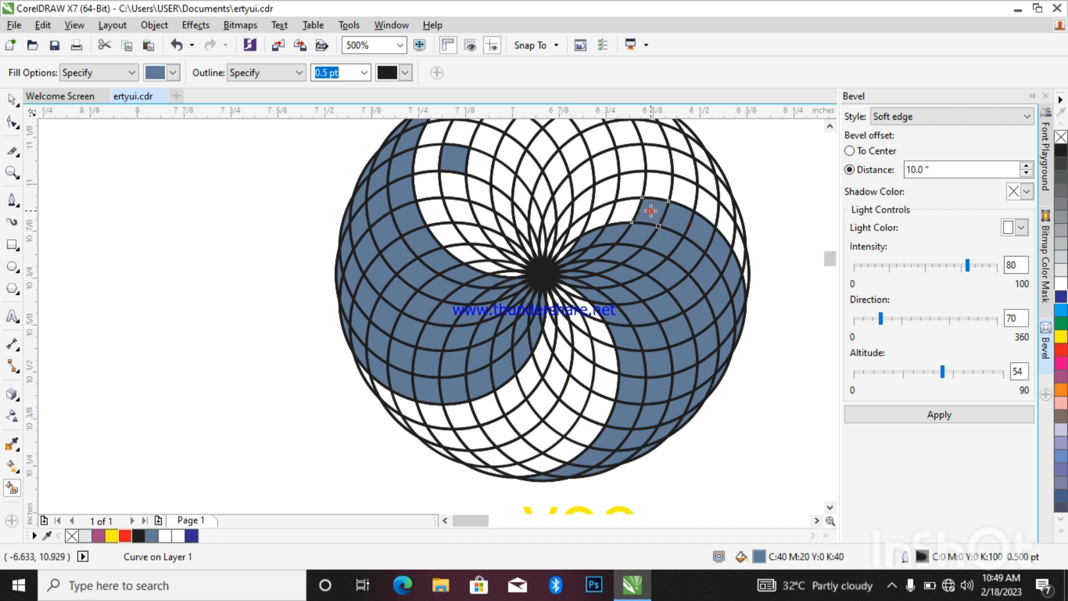
left_click(608, 212)
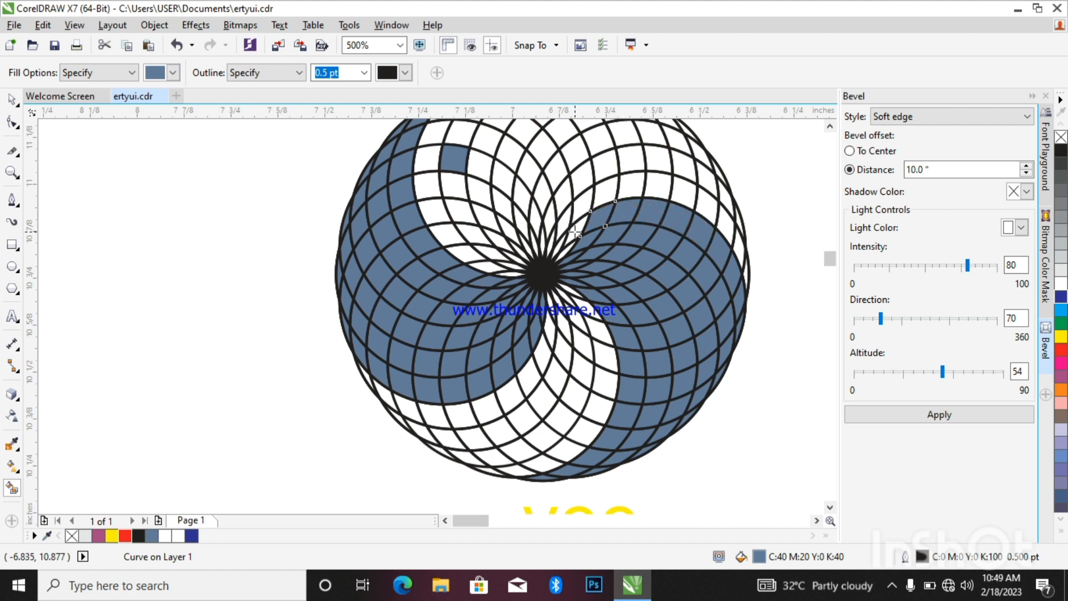
left_click(572, 231)
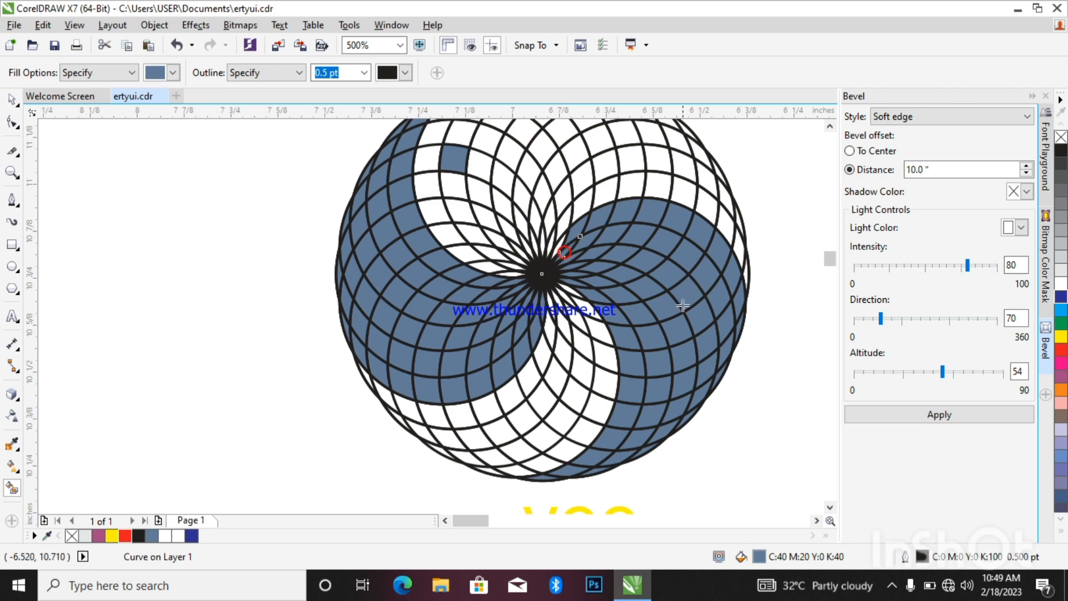
Examine the right rim and the blue-grey lobes up close and within the whole pattern
scroll(681, 310, "down", 2)
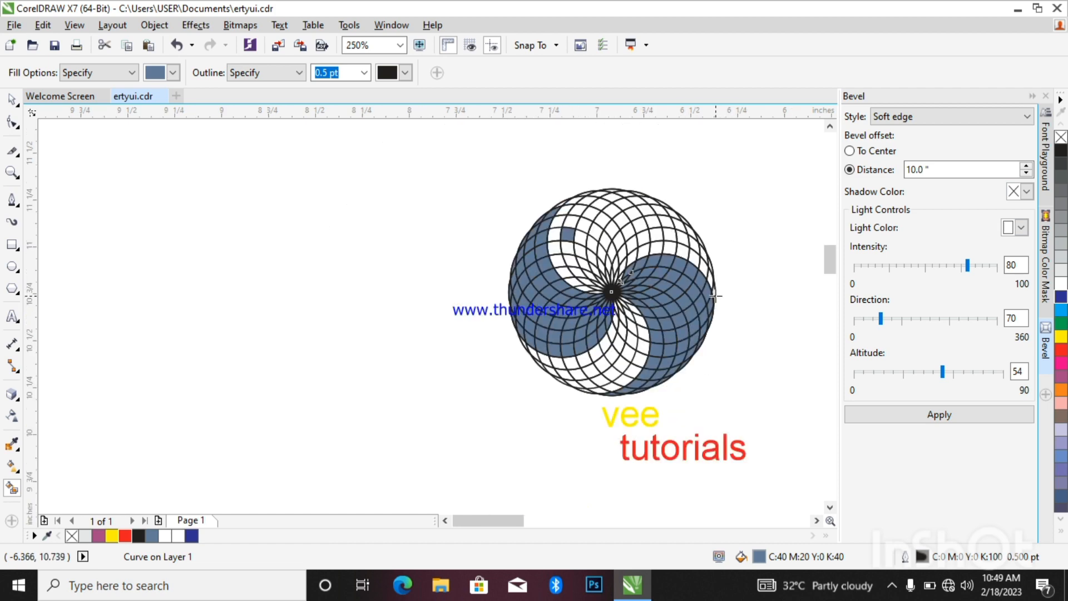
scroll(717, 298, "up", 2)
scroll(718, 297, "down", 2)
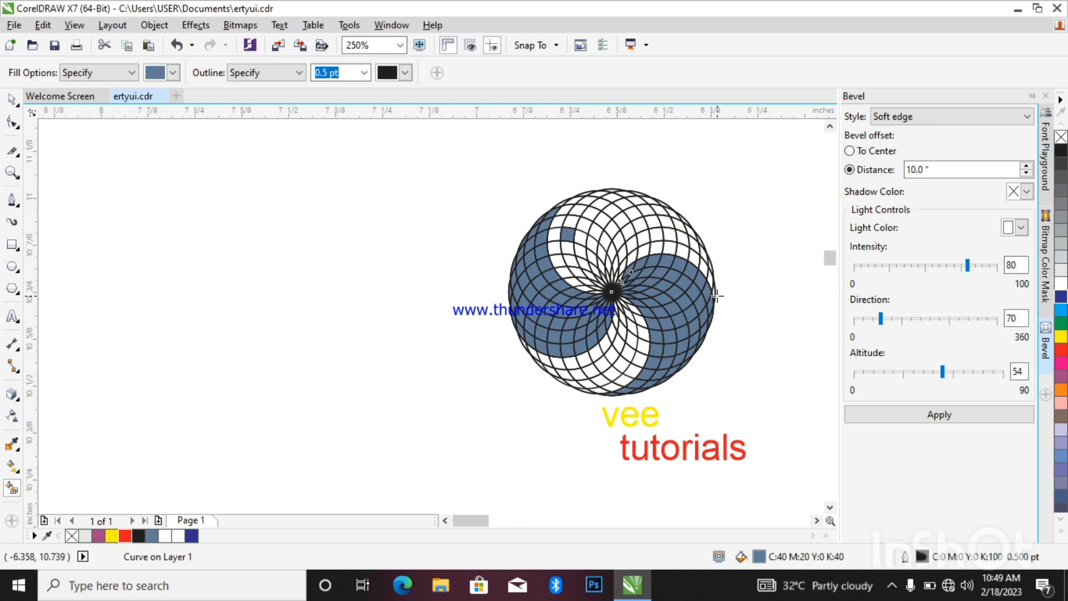
scroll(716, 296, "up", 2)
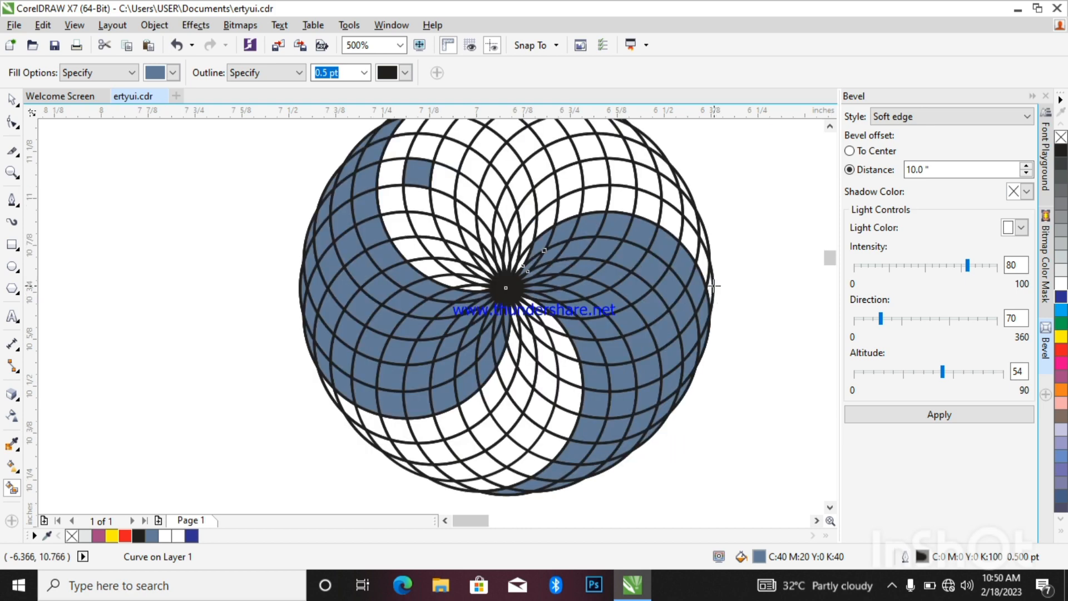
scroll(602, 248, "down", 2)
scroll(628, 252, "up", 2)
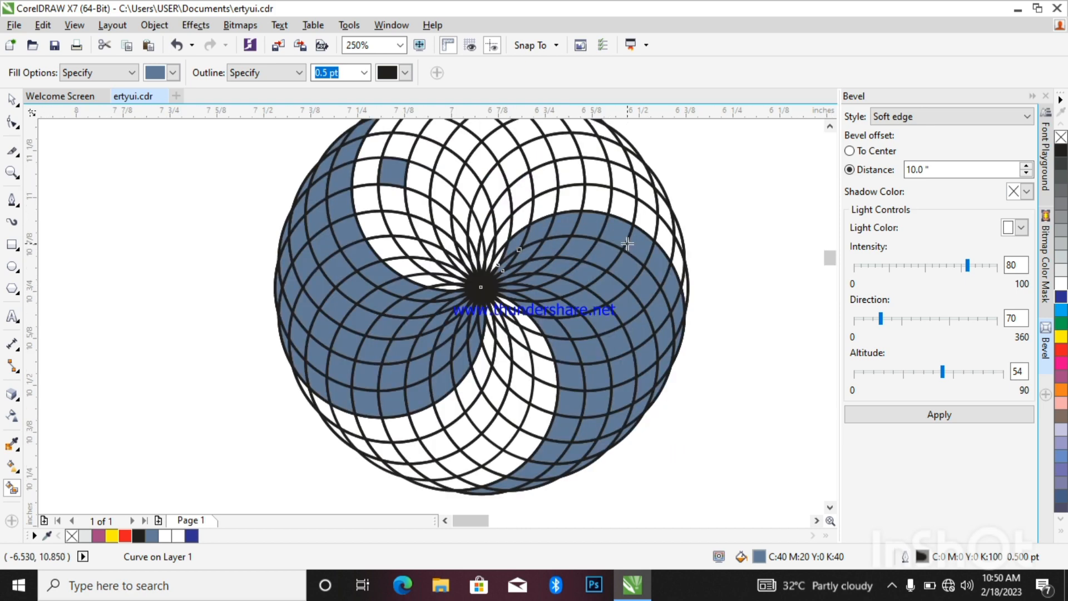
scroll(615, 203, "down", 2)
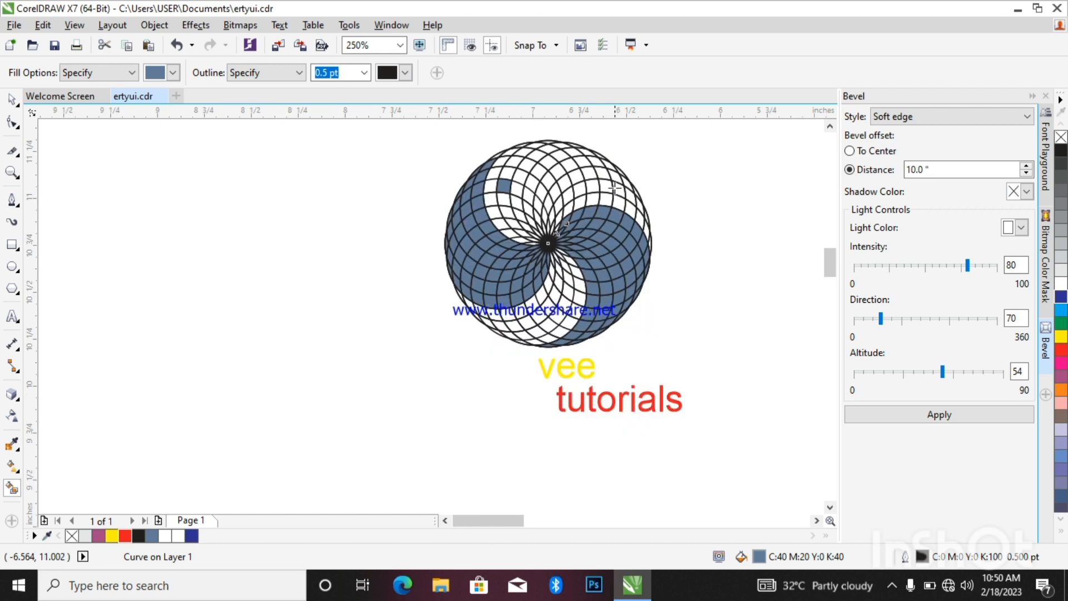
Fill the curved band of cells running from the pattern's top rim down to the right lobe with blue-grey
scroll(603, 162, "up", 2)
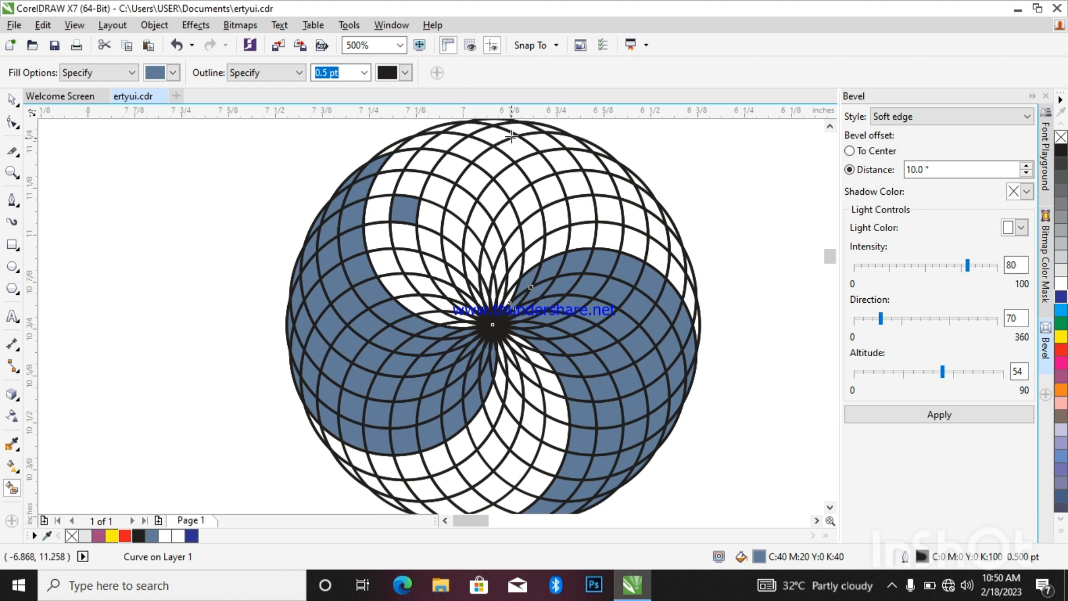
left_click(490, 133)
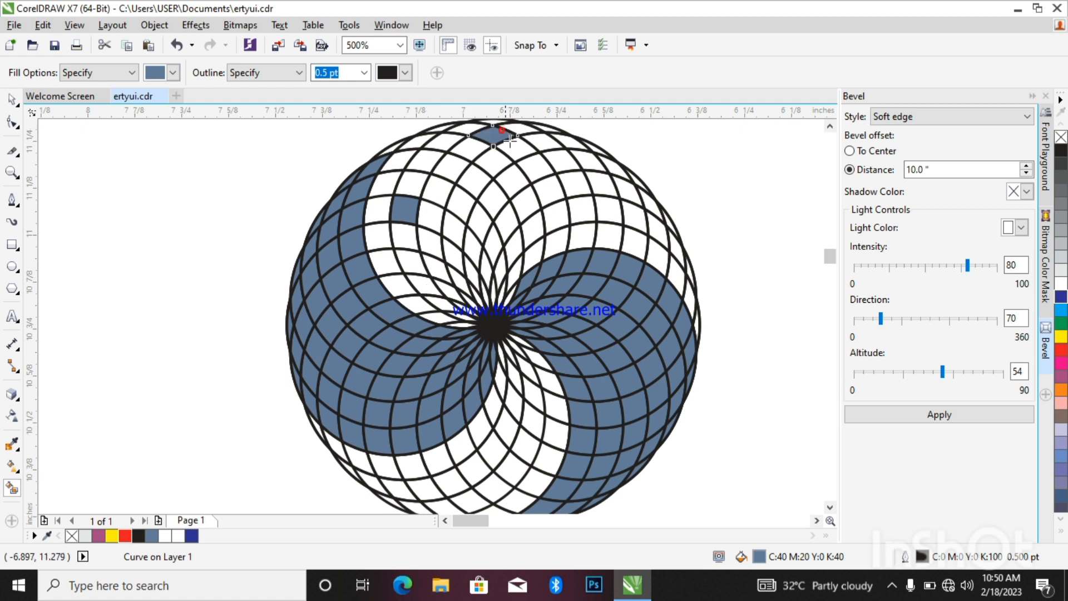
left_click(516, 148)
left_click(532, 170)
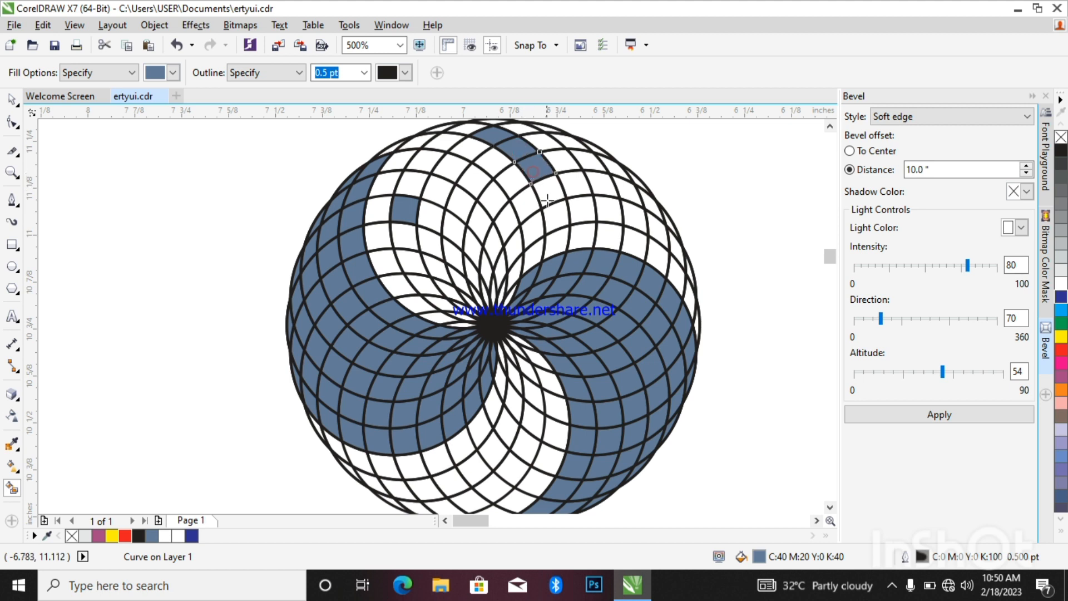
left_click(547, 196)
left_click(554, 222)
left_click(551, 238)
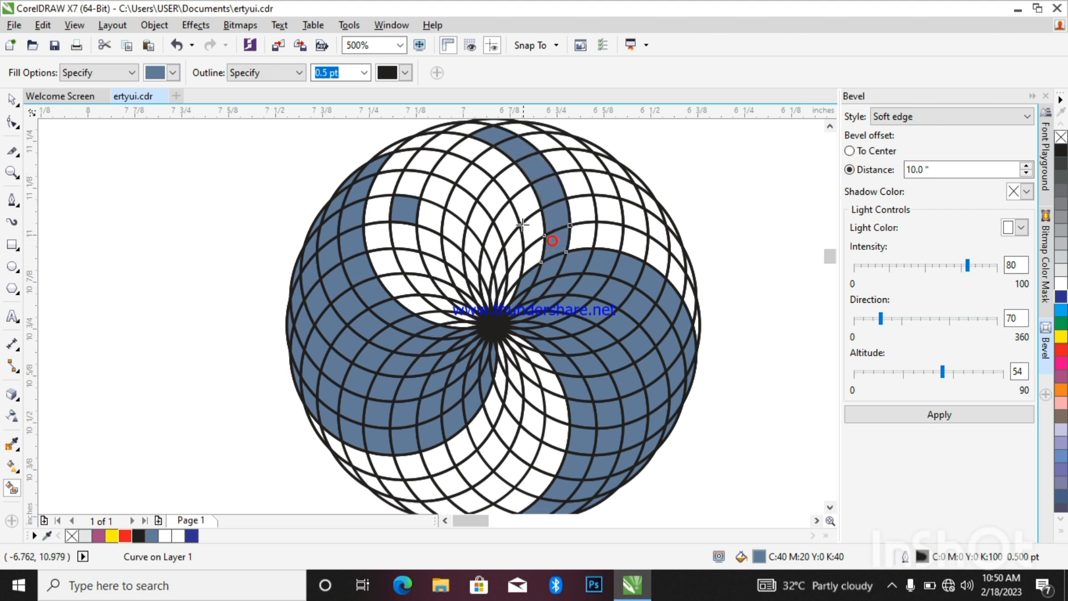
Fill the curved band from the top rim down the upper-left side towards the centre with blue-grey, joining the single coloured cell
left_click(468, 128)
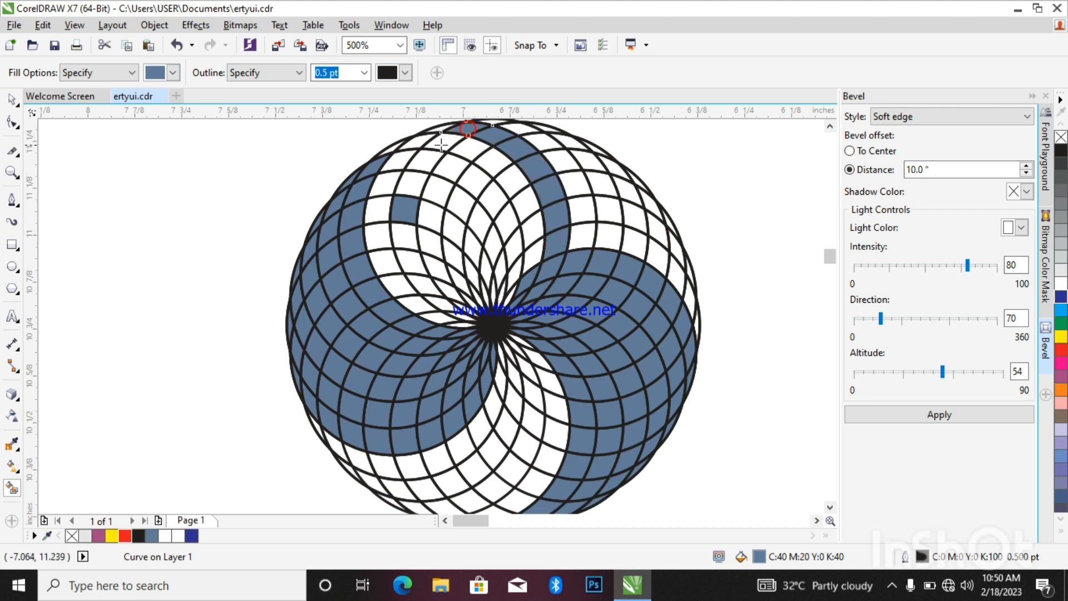
left_click(448, 141)
left_click(433, 160)
left_click(417, 181)
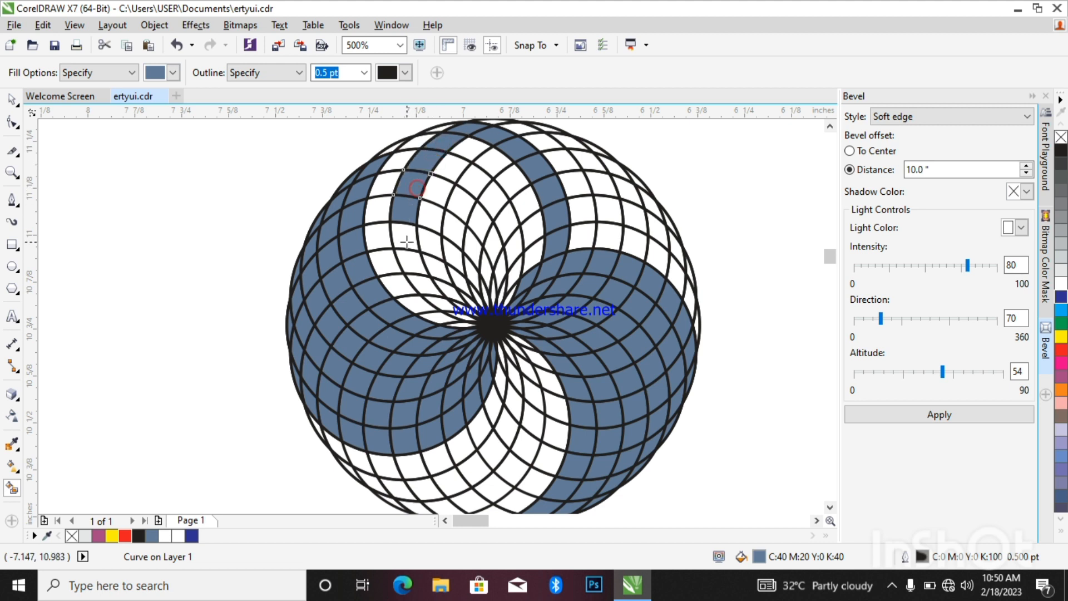
left_click(403, 237)
left_click(409, 262)
left_click(428, 293)
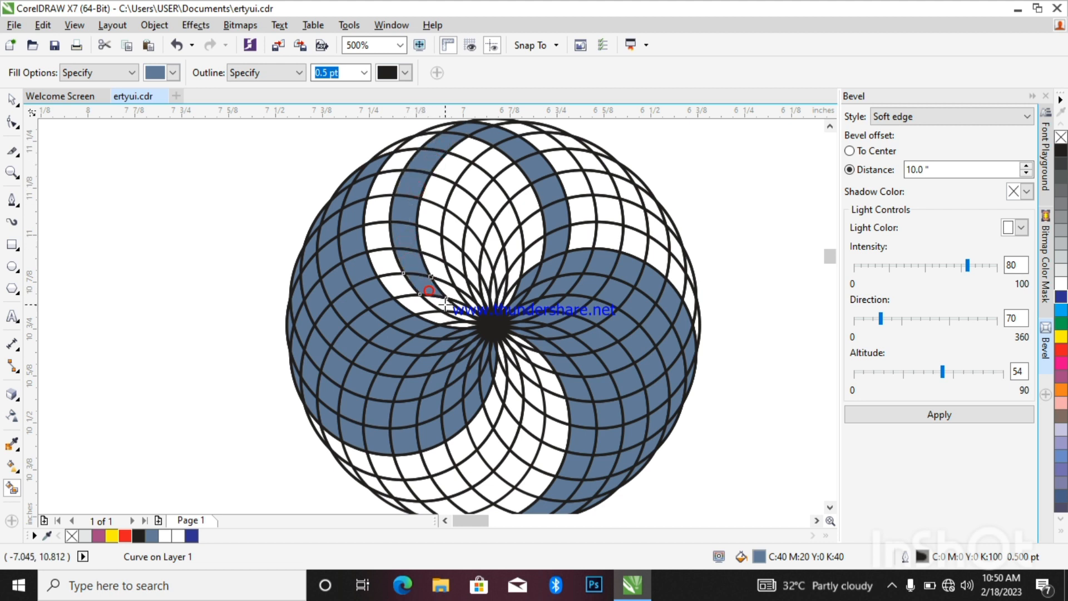
left_click(444, 303)
Colour the two innermost cells of the upper-left curved band red, mixing a bright red for the second one
left_click(460, 319)
left_click(127, 537)
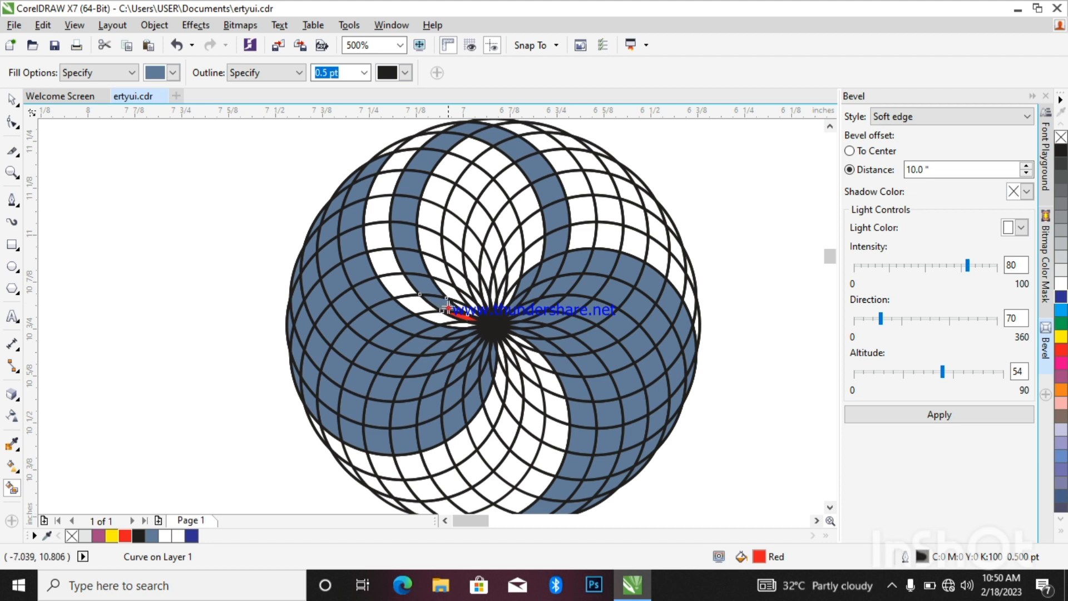
left_click(462, 306)
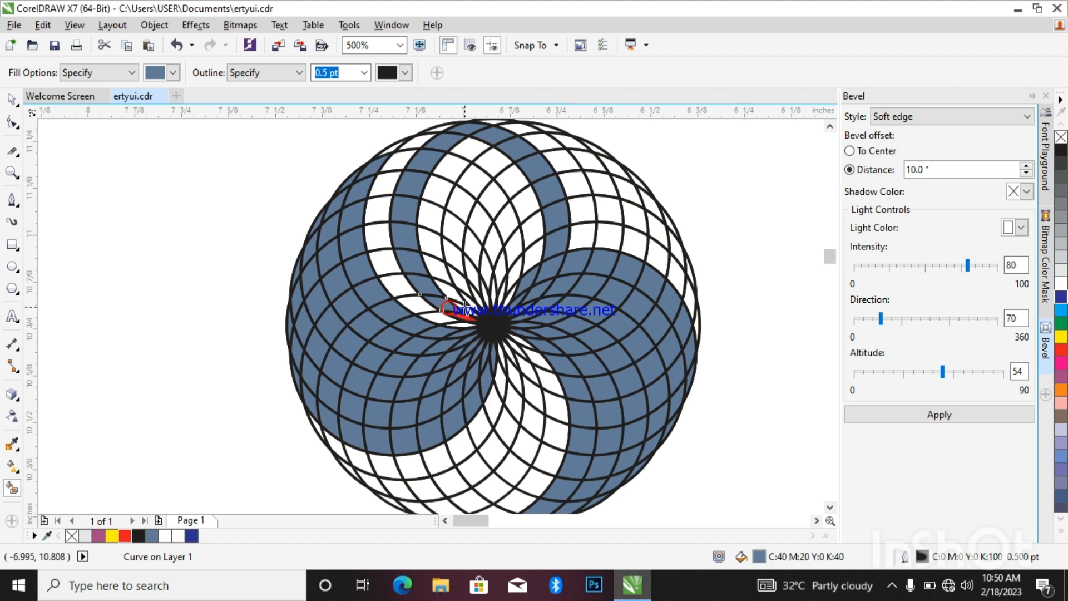
double_click(759, 556)
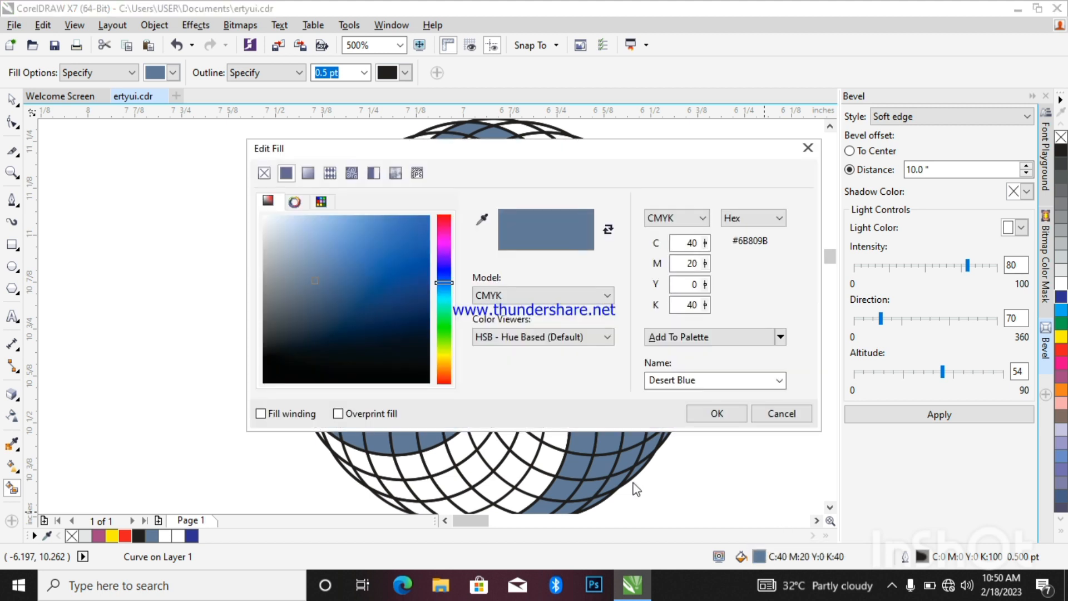
left_click(445, 218)
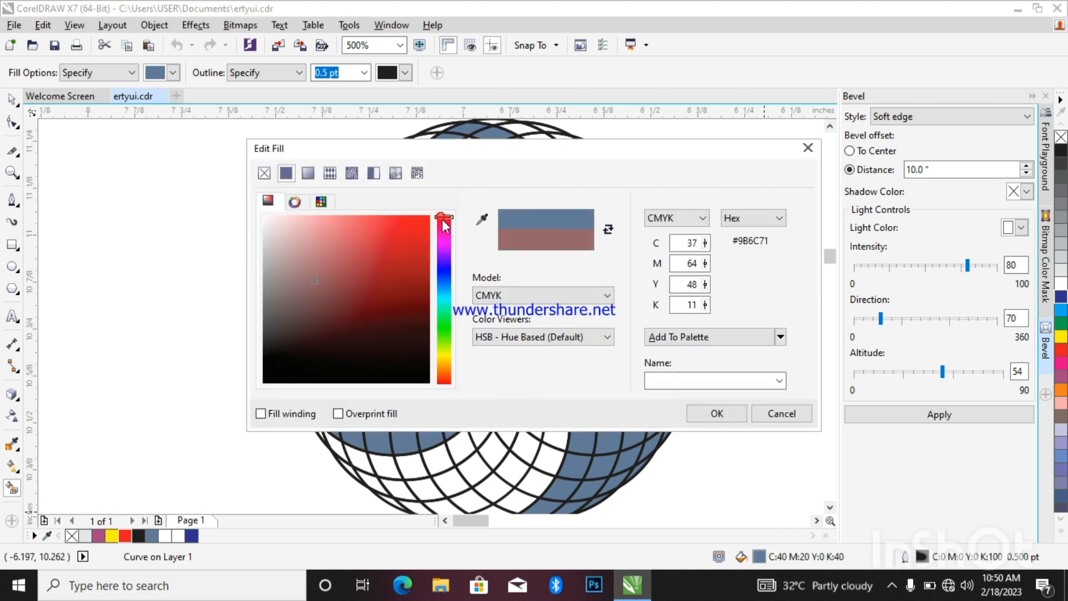
left_click(428, 222)
left_click(418, 257)
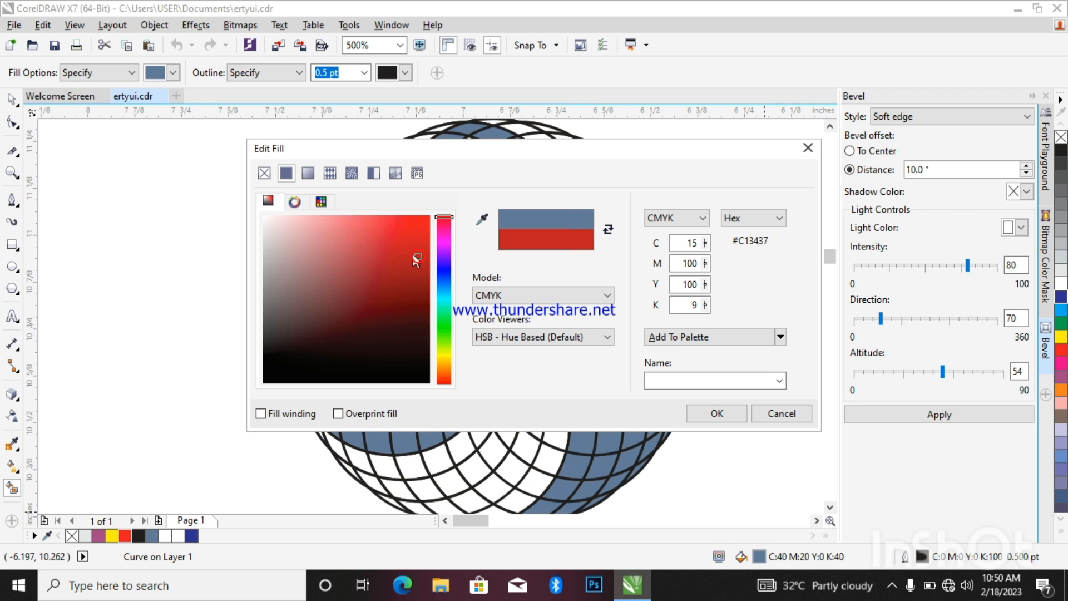
left_click_drag(412, 254, 402, 224)
left_click(715, 413)
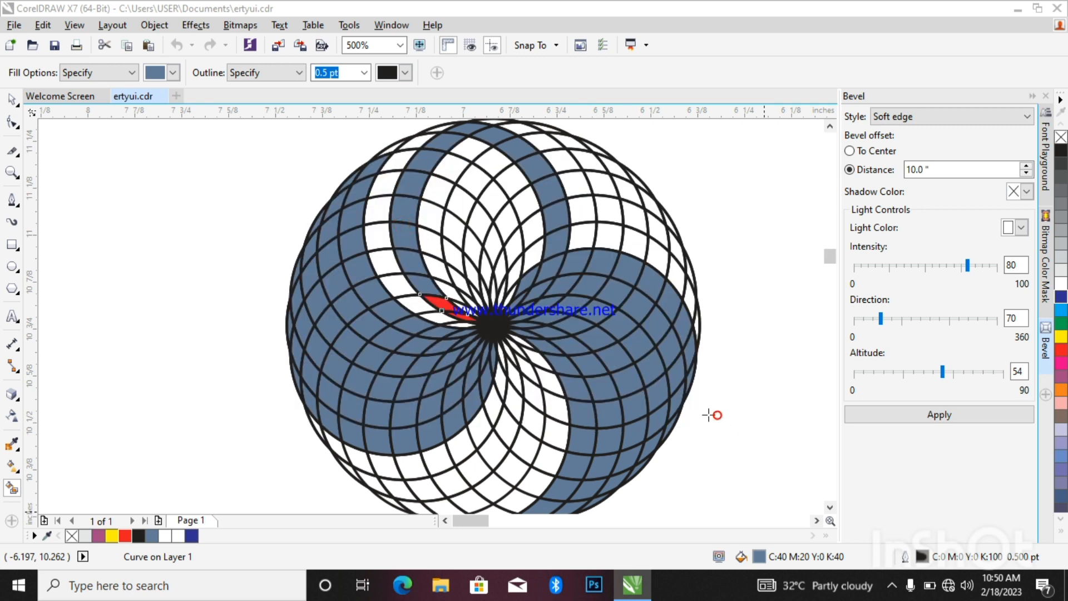
Recolour the next five cells of the upper-left curved band red, working outward from the centre
left_click(436, 285)
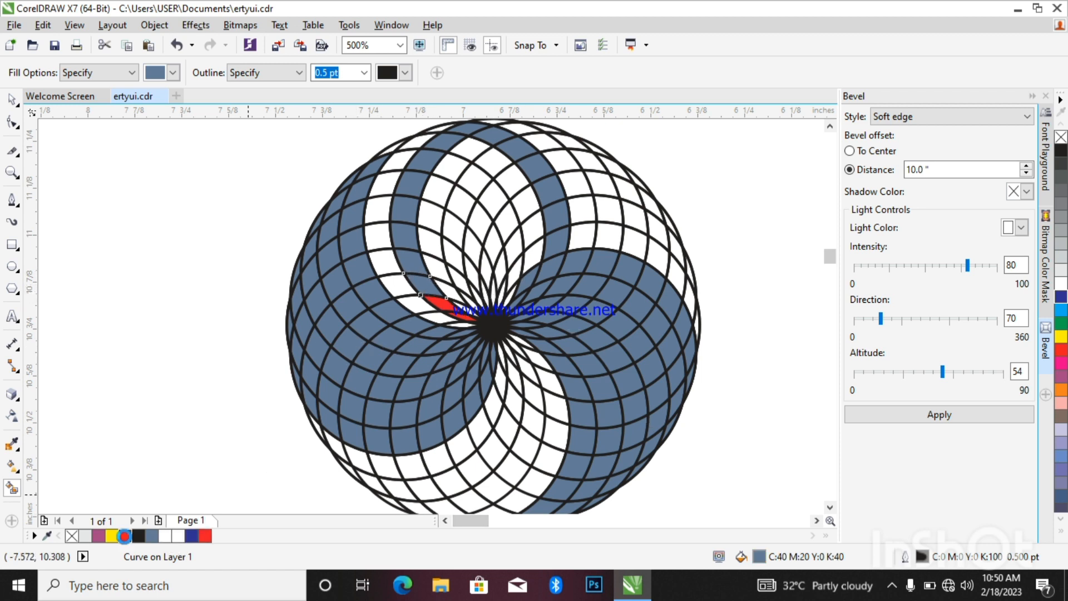
left_click(124, 535)
key("ctrl+z")
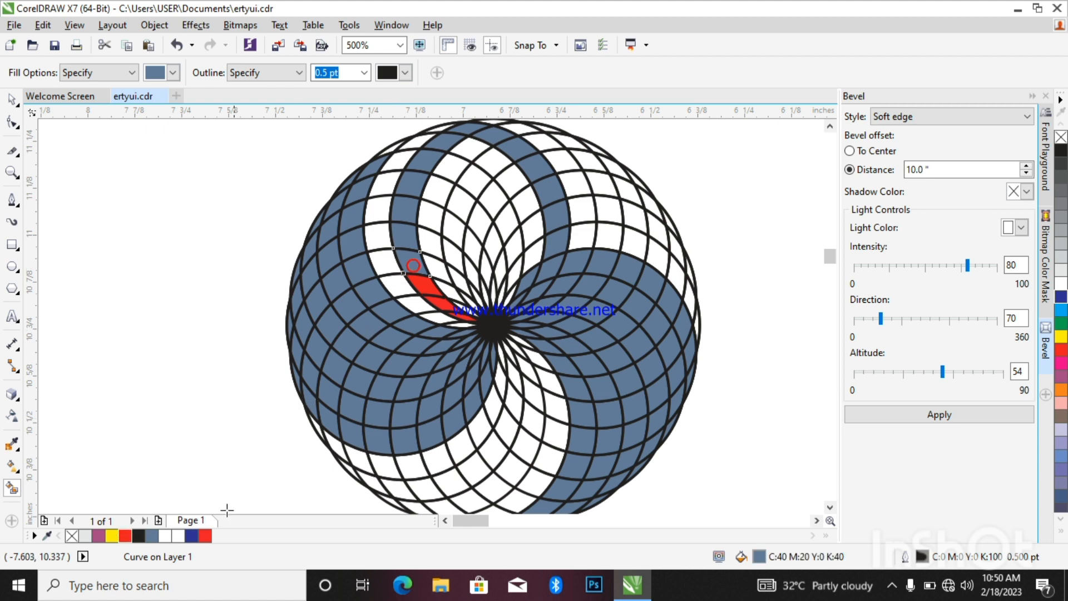
left_click(130, 536)
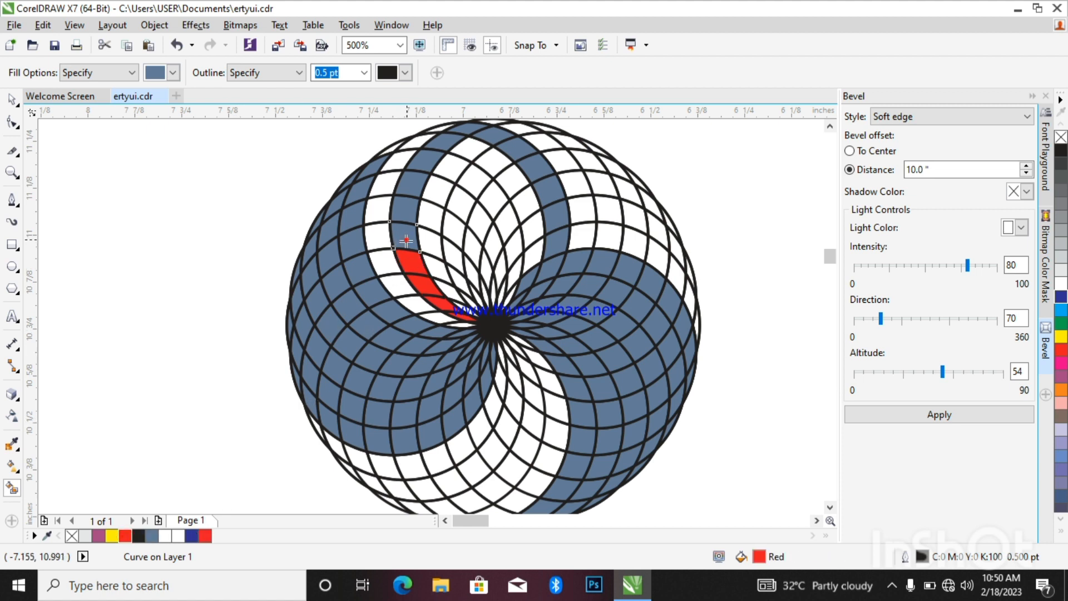
key("Tab")
left_click(126, 535)
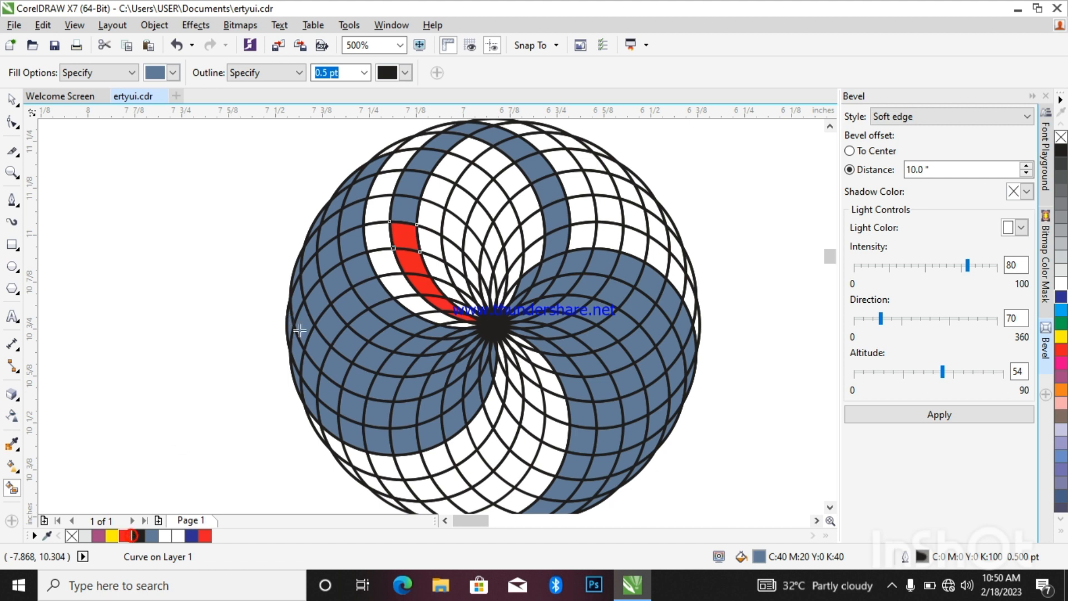
key("Tab")
left_click(126, 536)
key("Tab")
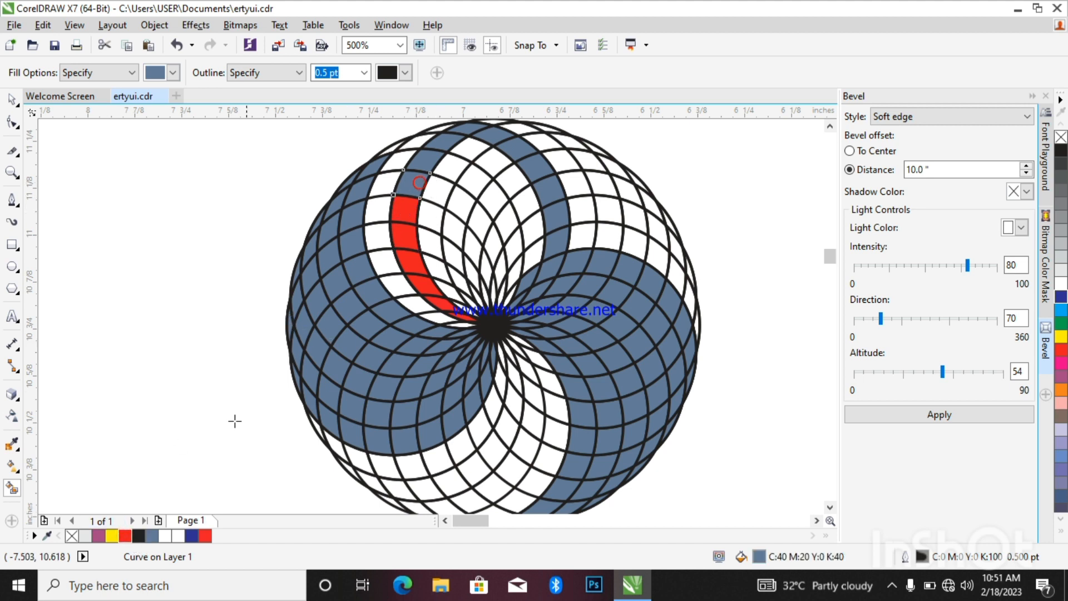
left_click(127, 536)
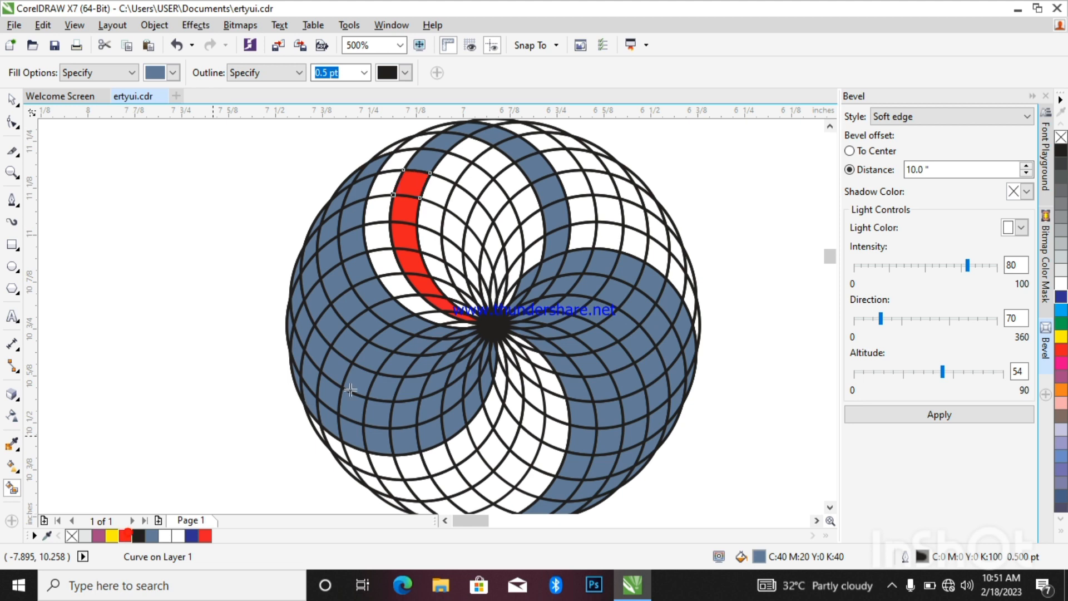
Recolour the upper-left band's remaining cells red, up to the cell on the pattern's top rim
left_click(437, 161)
left_click(127, 536)
left_click(444, 142)
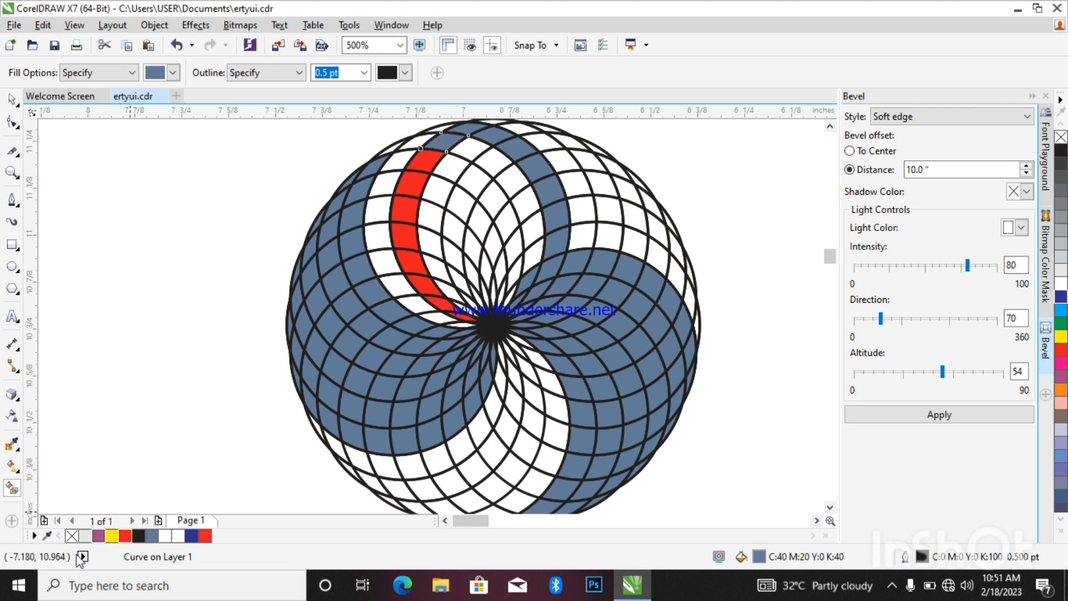
left_click(125, 536)
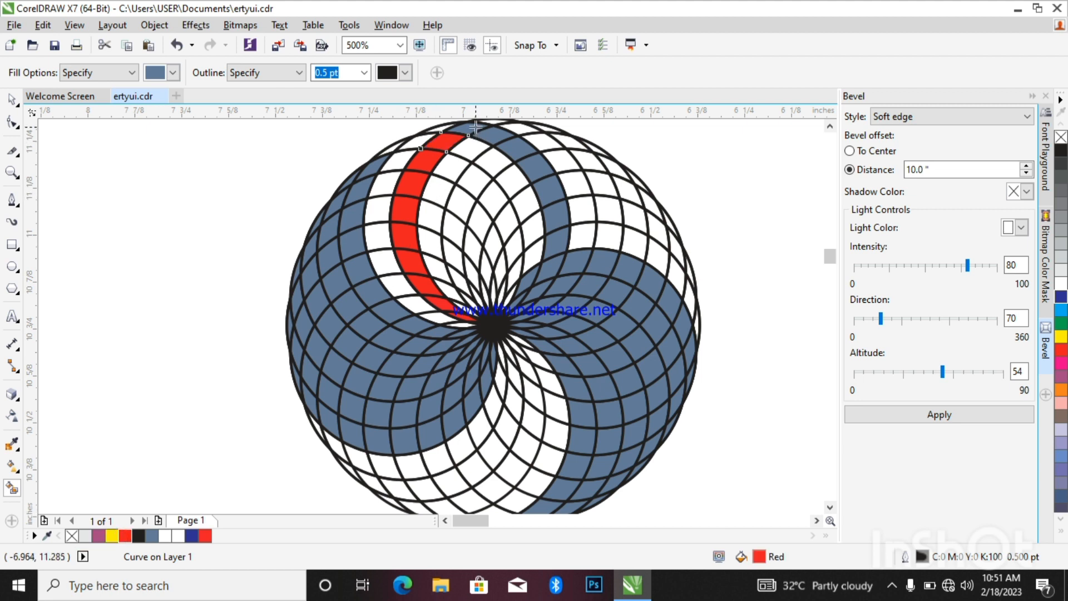
left_click(126, 536)
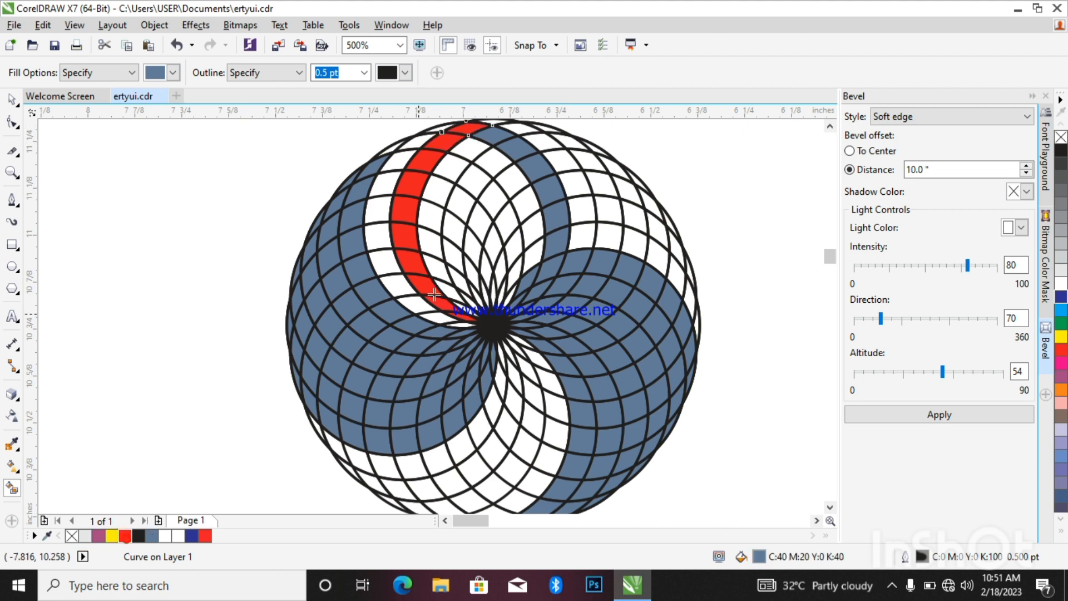
Recolour the upper-right curved band red from the pattern's top rim downward, leaving only its last two cells
left_click(126, 535)
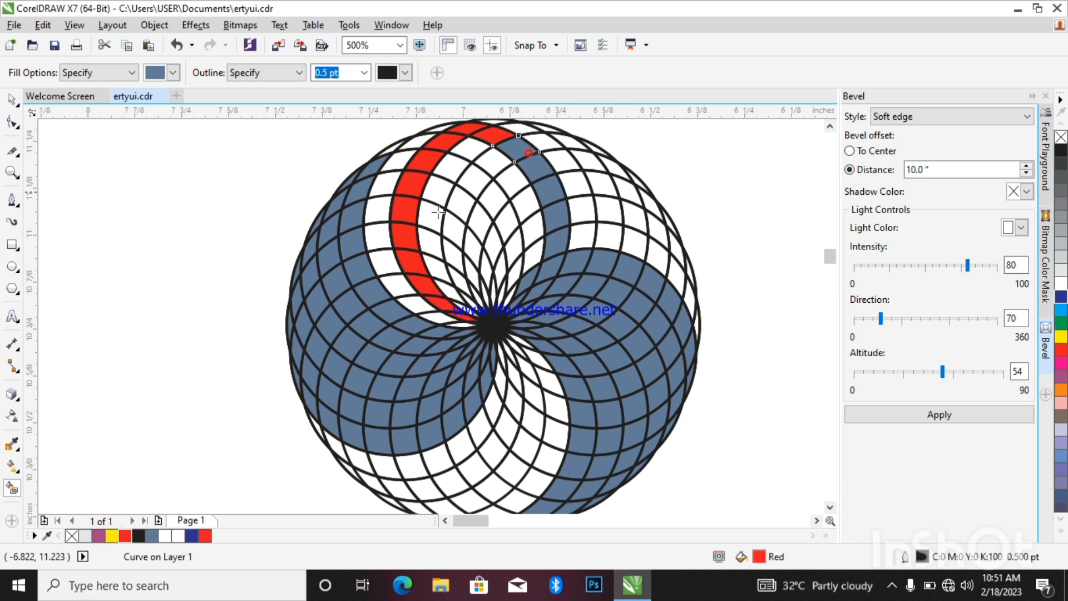
left_click(531, 151)
left_click(126, 535)
left_click(126, 535)
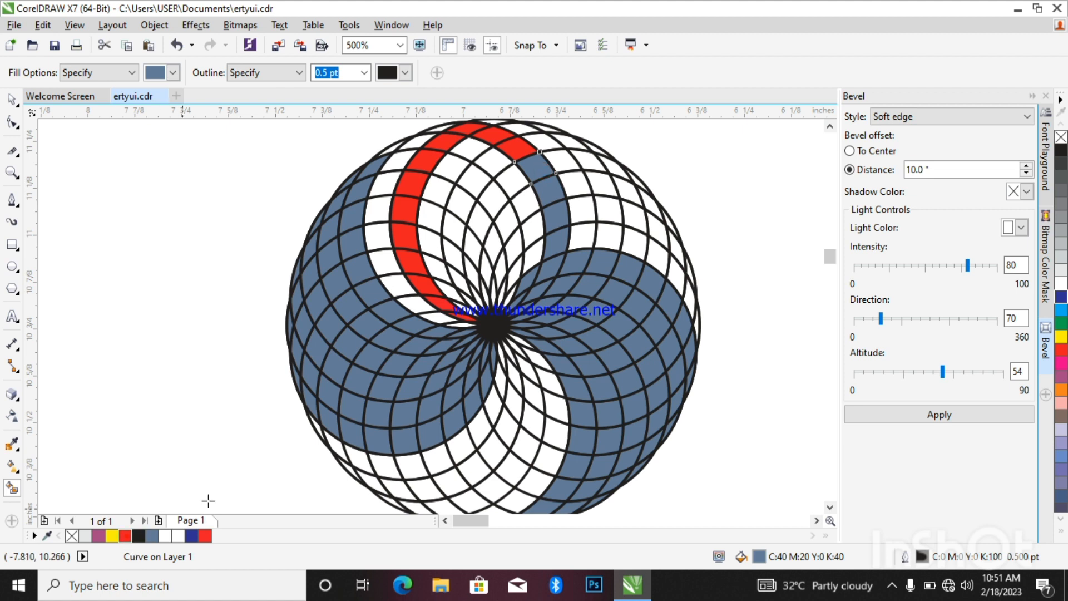
left_click(556, 193)
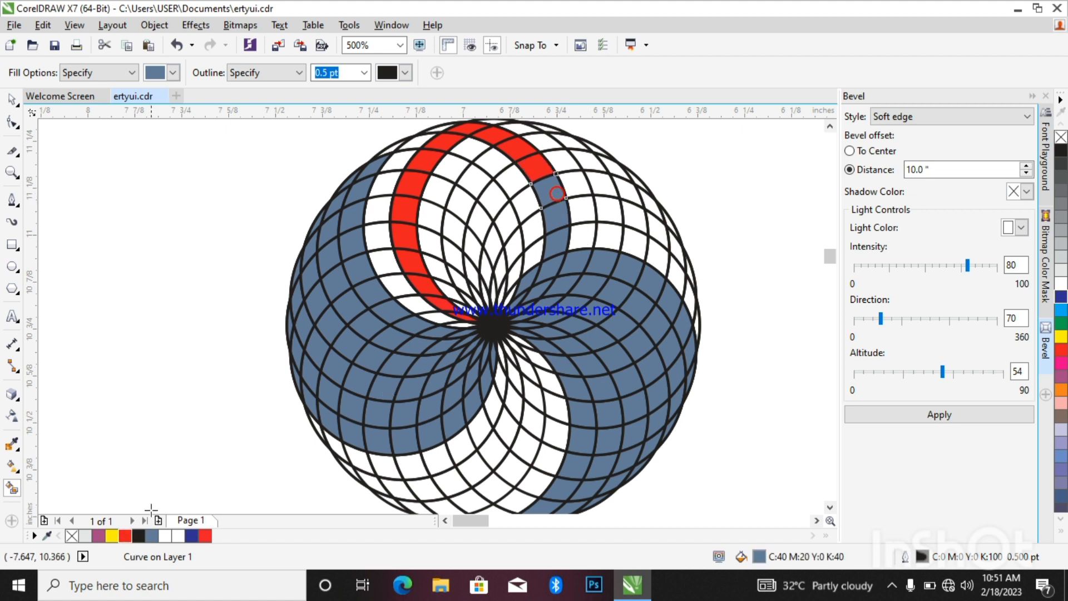
left_click(126, 537)
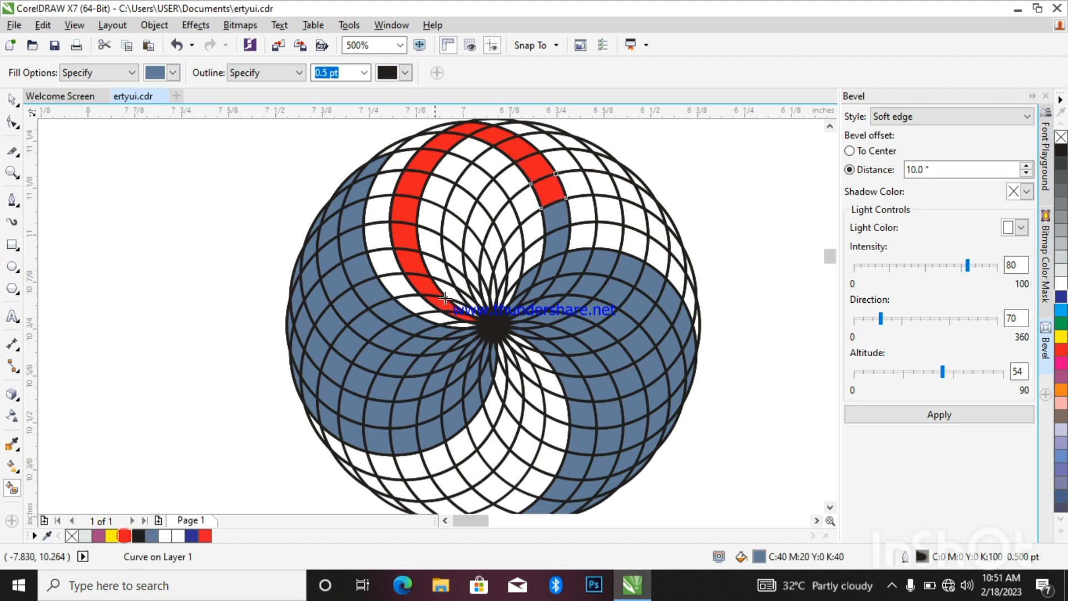
Recolour the upper-right band's last two cells red, down to where it meets the large blue-grey lobe
left_click(550, 223)
left_click(98, 535)
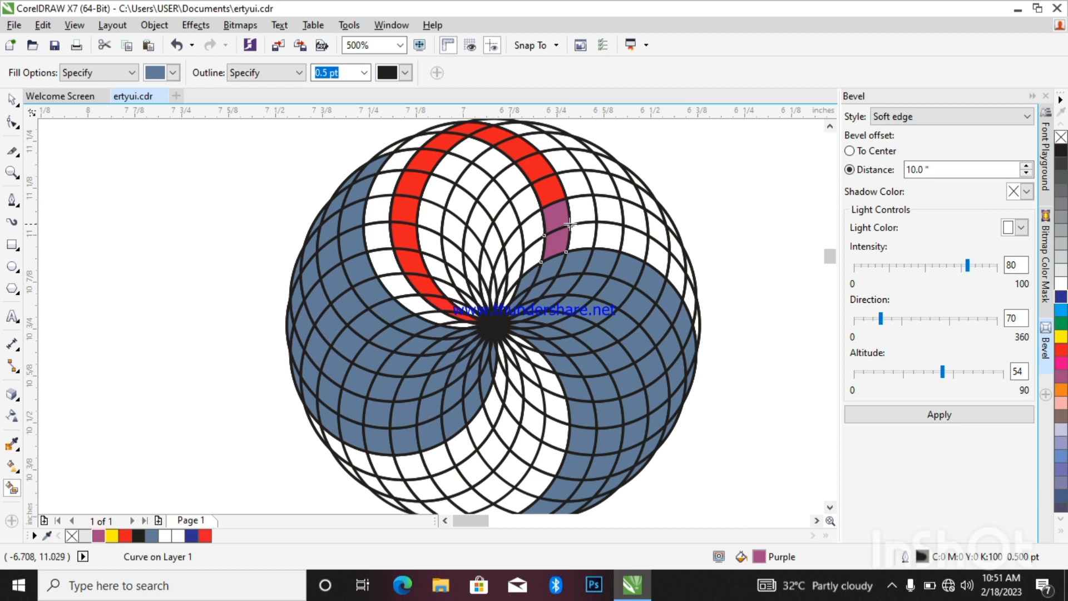
left_click(125, 536)
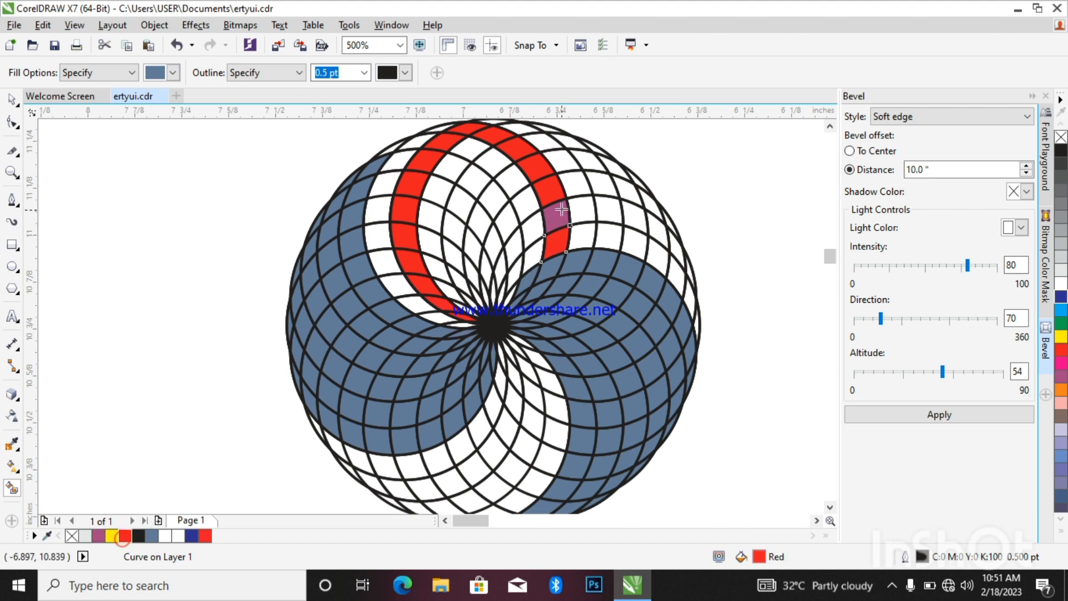
left_click(564, 215)
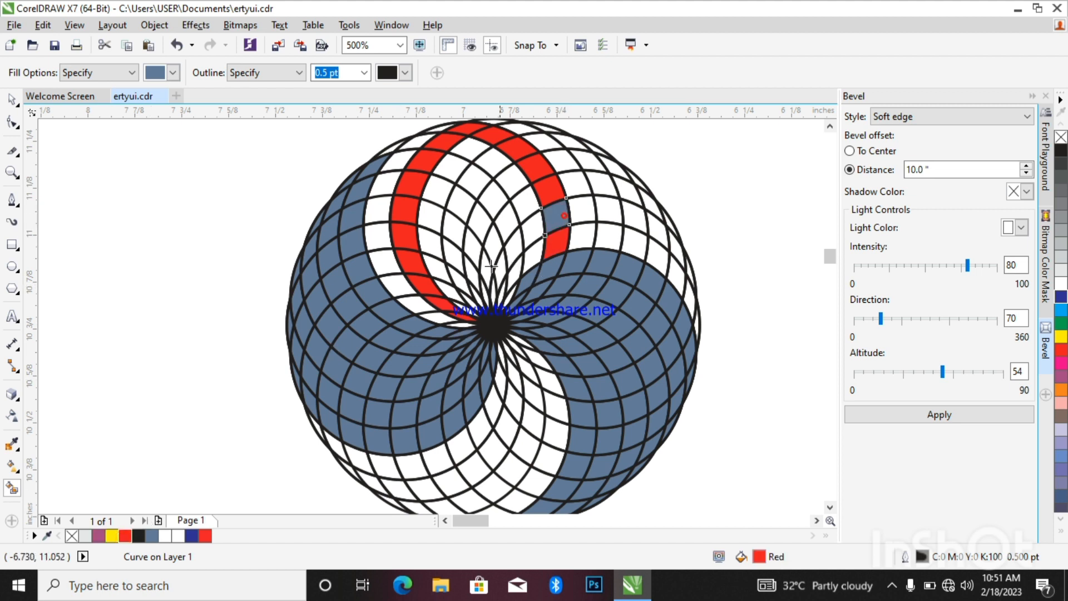
left_click(126, 535)
Fill the uppermost cells inside the red arch with blue-grey, working from its left edge across to the middle
scroll(453, 423, "down", 3)
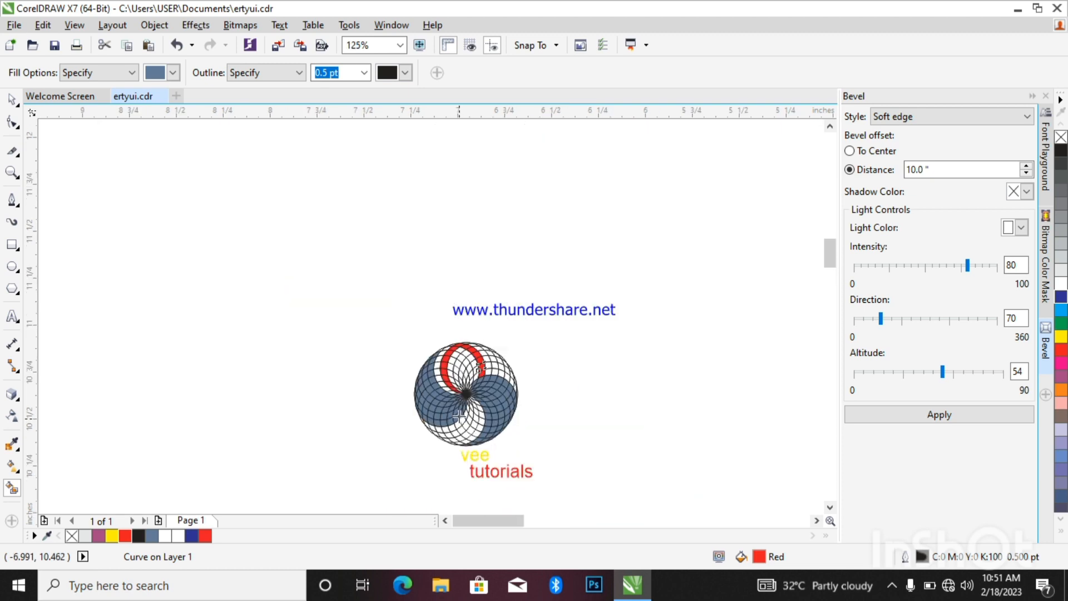
scroll(459, 416, "up", 3)
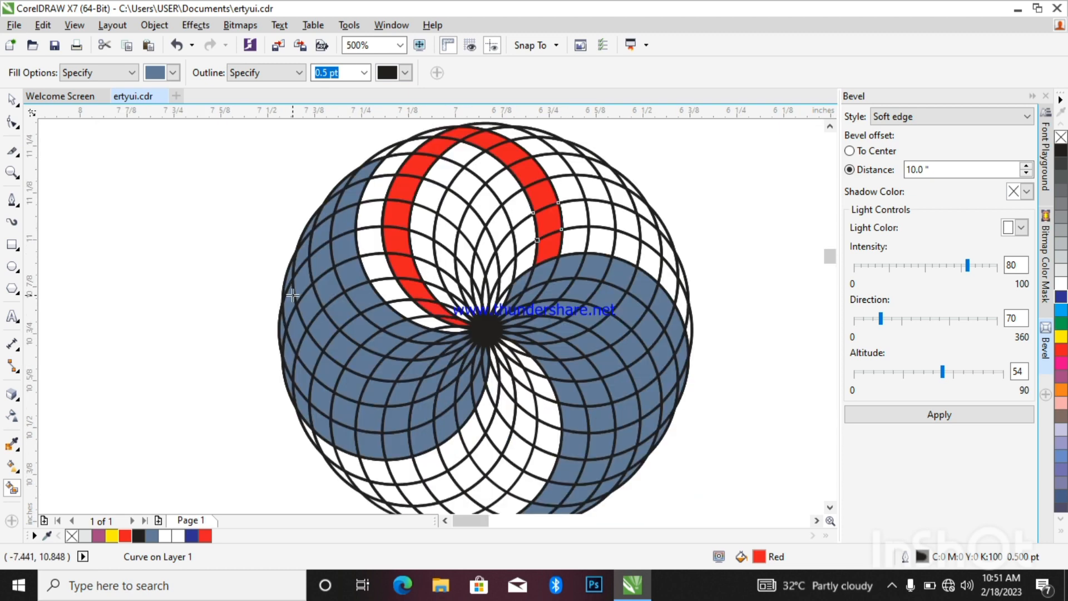
left_click(438, 195)
left_click(449, 173)
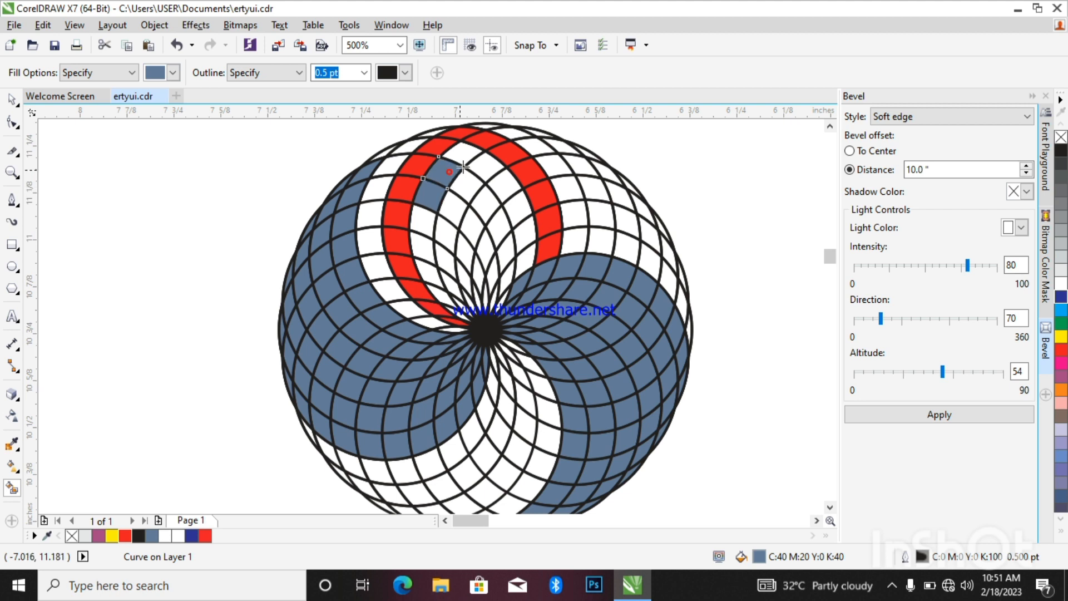
left_click(466, 162)
left_click(483, 168)
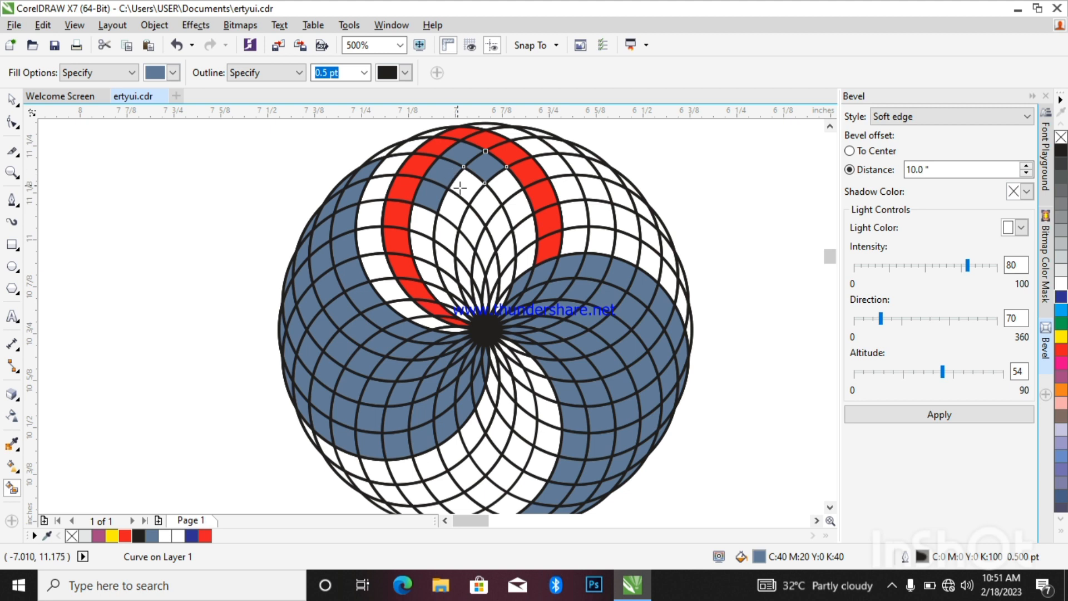
left_click(460, 188)
left_click(486, 208)
left_click(455, 212)
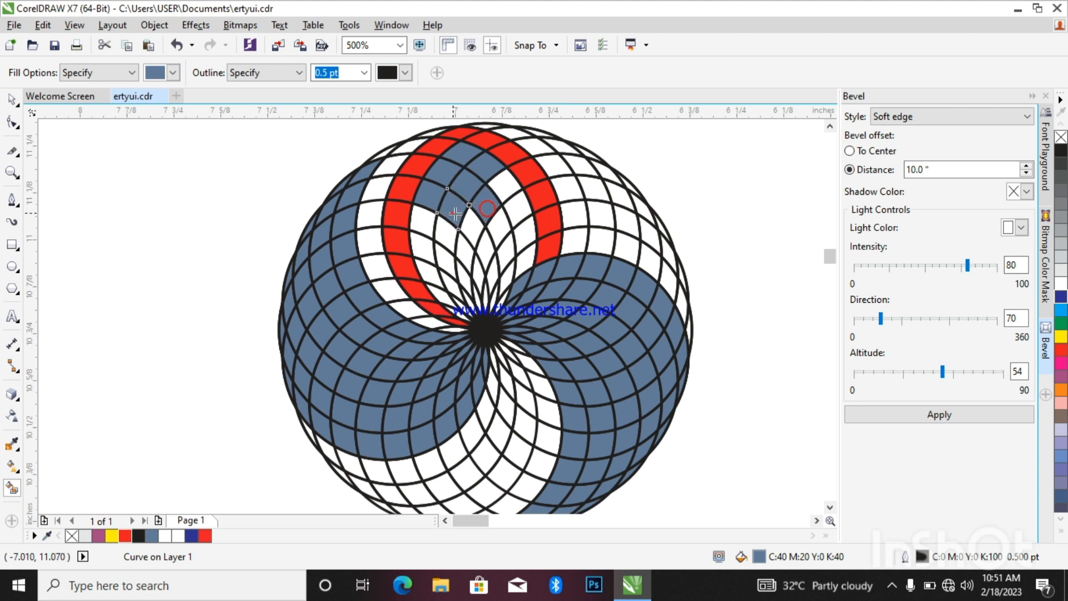
Fill the cells along the inner left side of the red arch with blue-grey, down towards the pattern's centre
left_click(426, 225)
left_click(443, 231)
left_click(424, 245)
left_click(442, 263)
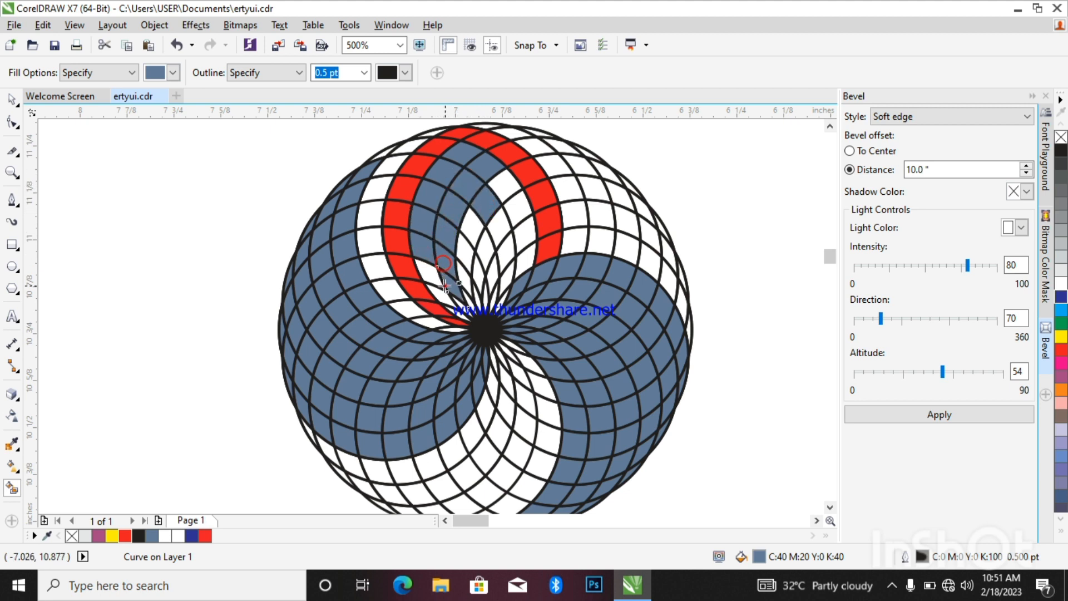
left_click(445, 287)
left_click(444, 299)
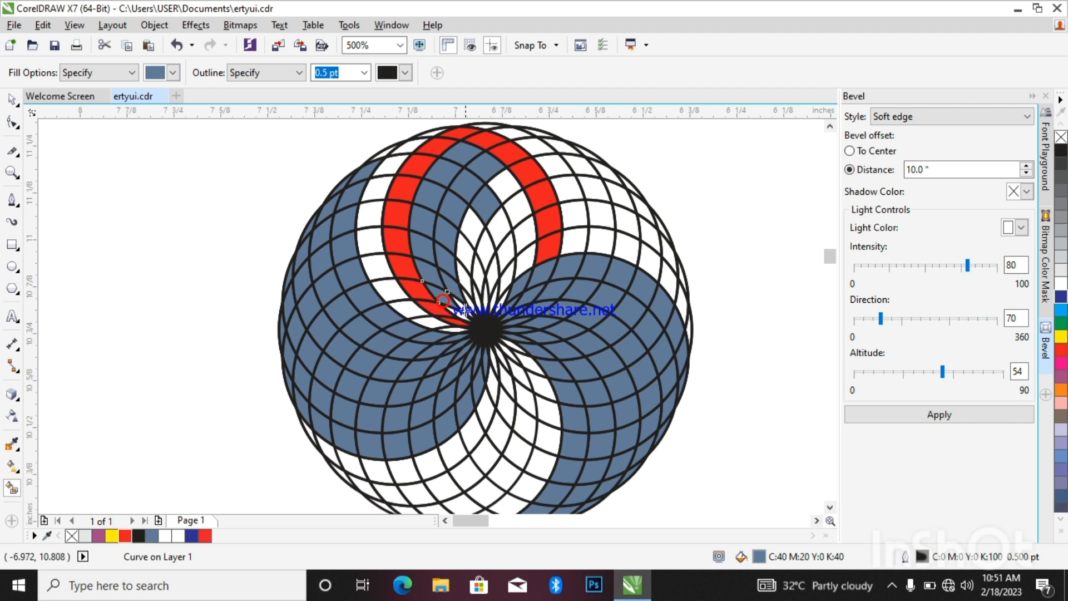
Fill the middle and upper-right cells inside the red arch with blue-grey
left_click(463, 278)
left_click(472, 256)
left_click(474, 226)
left_click(507, 230)
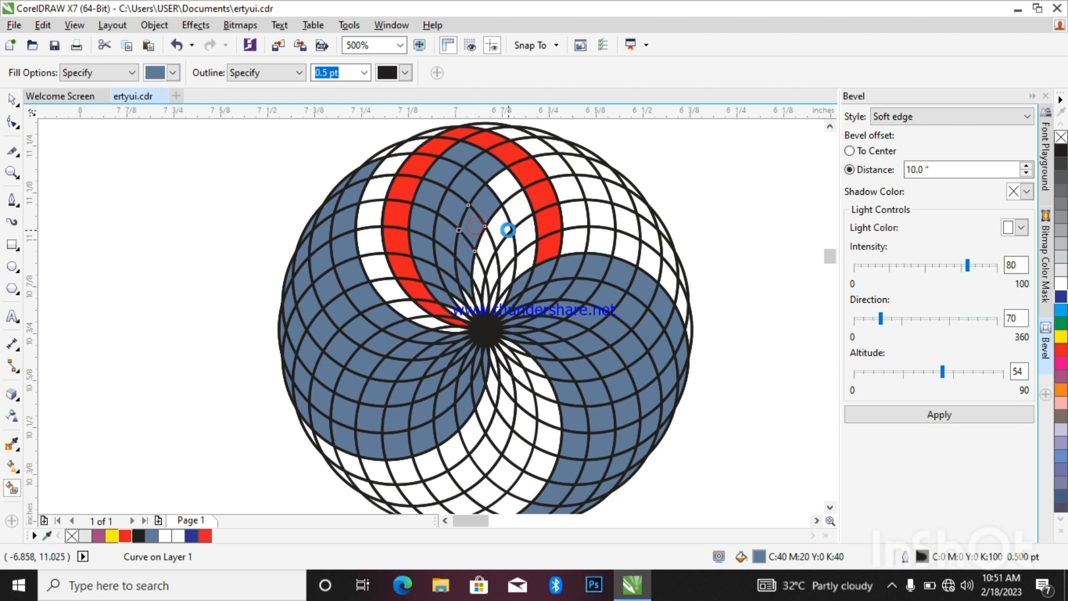
left_click(507, 245)
left_click(520, 212)
left_click(504, 181)
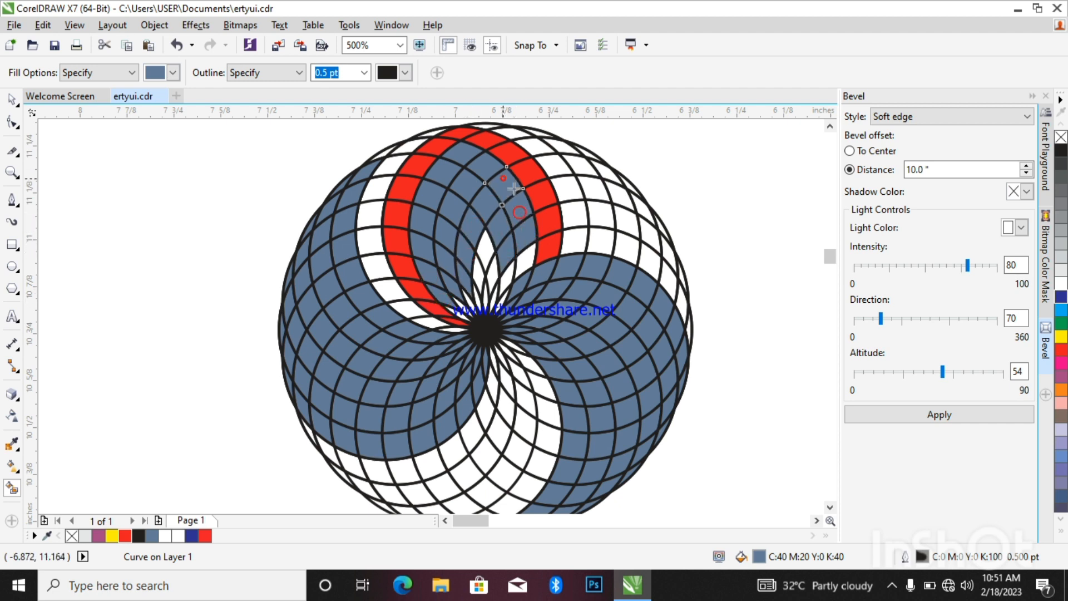
Fill the lower-right cells and the narrow central cells inside the red arch with blue-grey
left_click(526, 259)
left_click(503, 281)
left_click(493, 270)
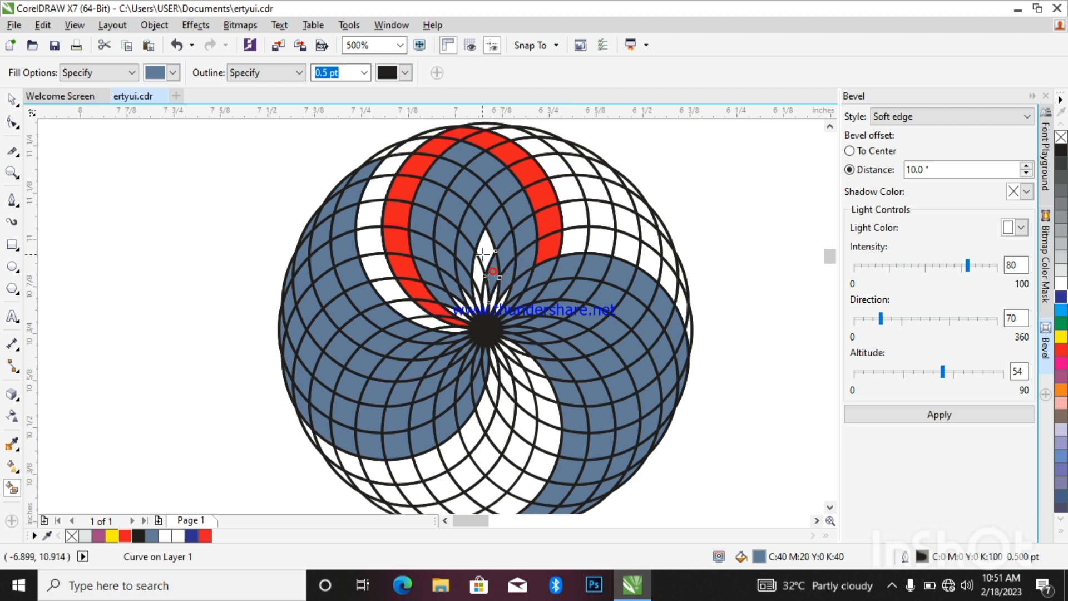
left_click(487, 249)
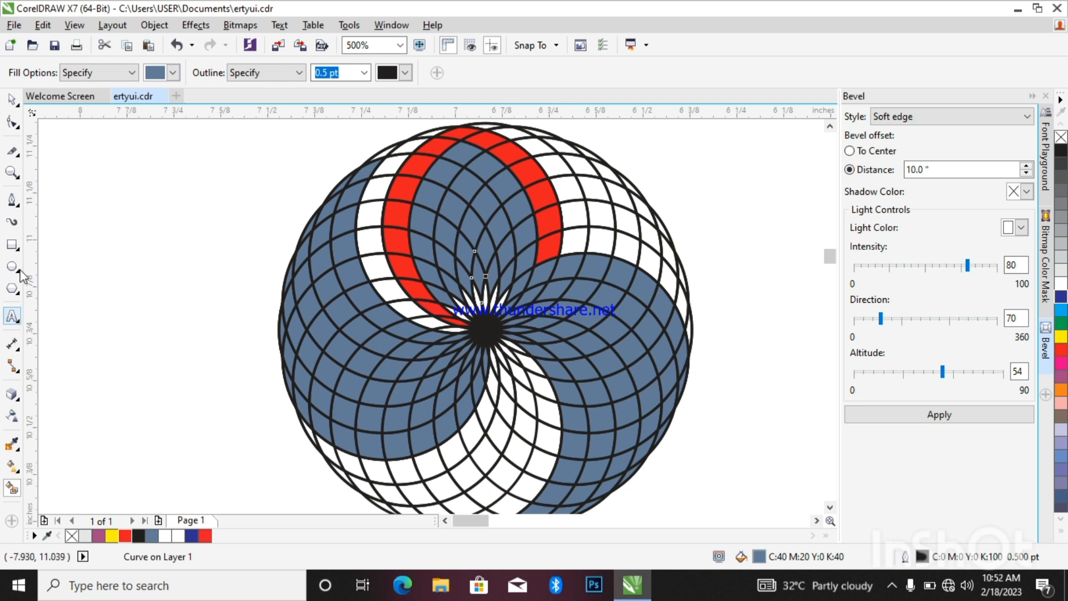
Select the upper and right-edge cells inside the red arch plus several lower ones and recolour them blue (C:100 M:100 Y:0 K:0)
left_click(11, 102)
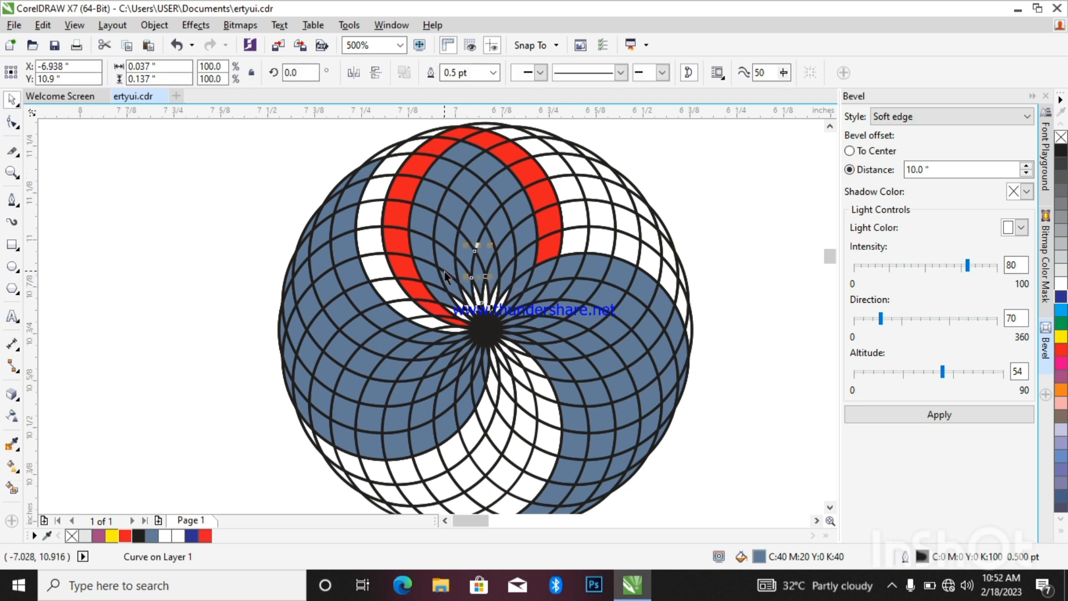
left_click(427, 251, "shift")
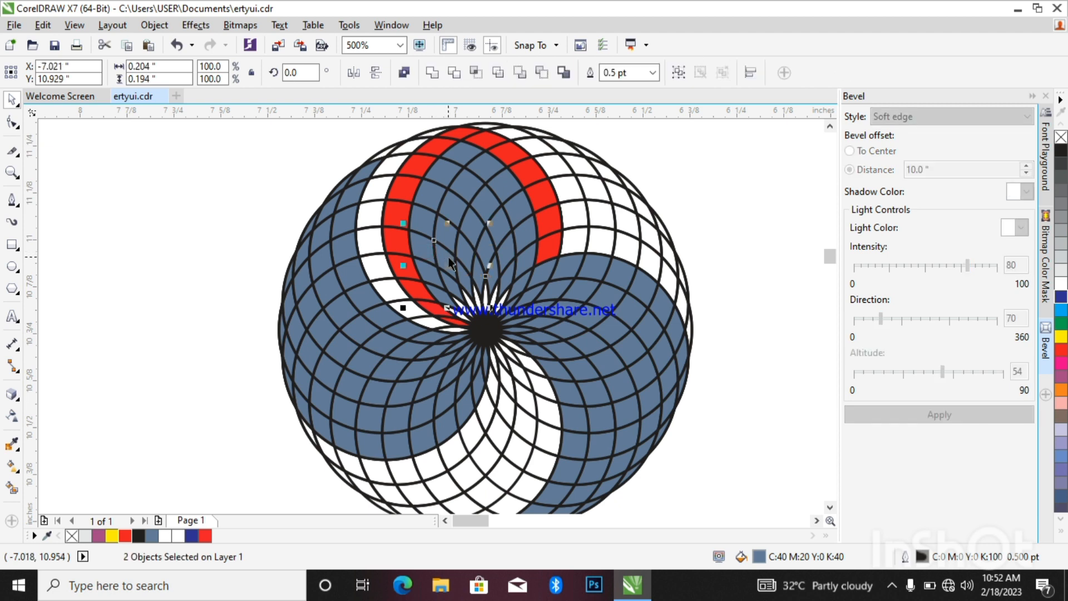
left_click(446, 205, "shift")
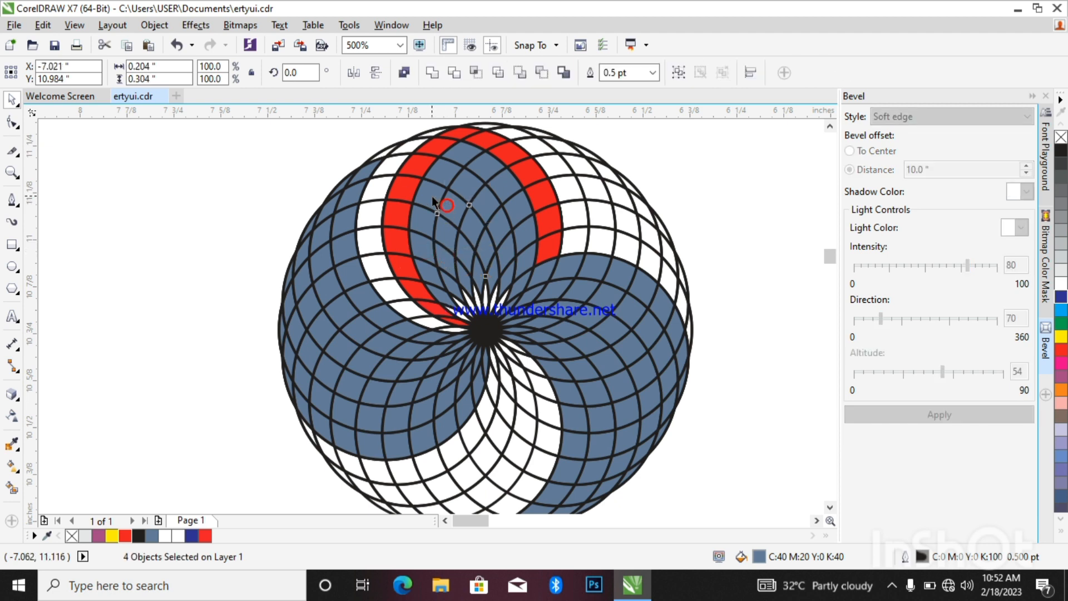
left_click(445, 191, "shift")
left_click(449, 168, "shift")
left_click(482, 166, "shift")
left_click(479, 187, "shift")
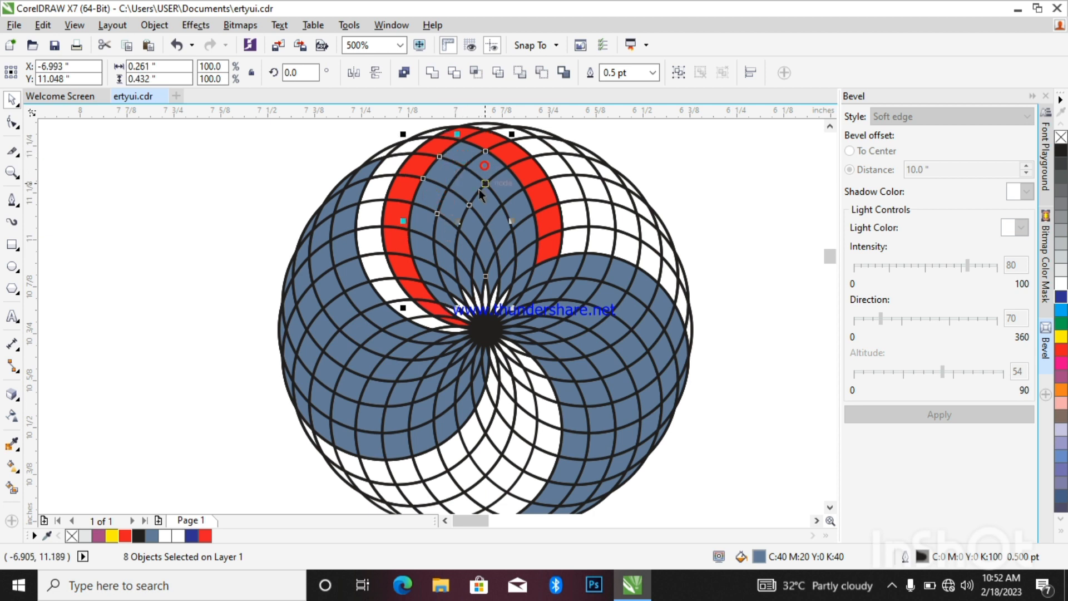
left_click(476, 189, "shift")
left_click(506, 192, "shift")
left_click(523, 210, "shift")
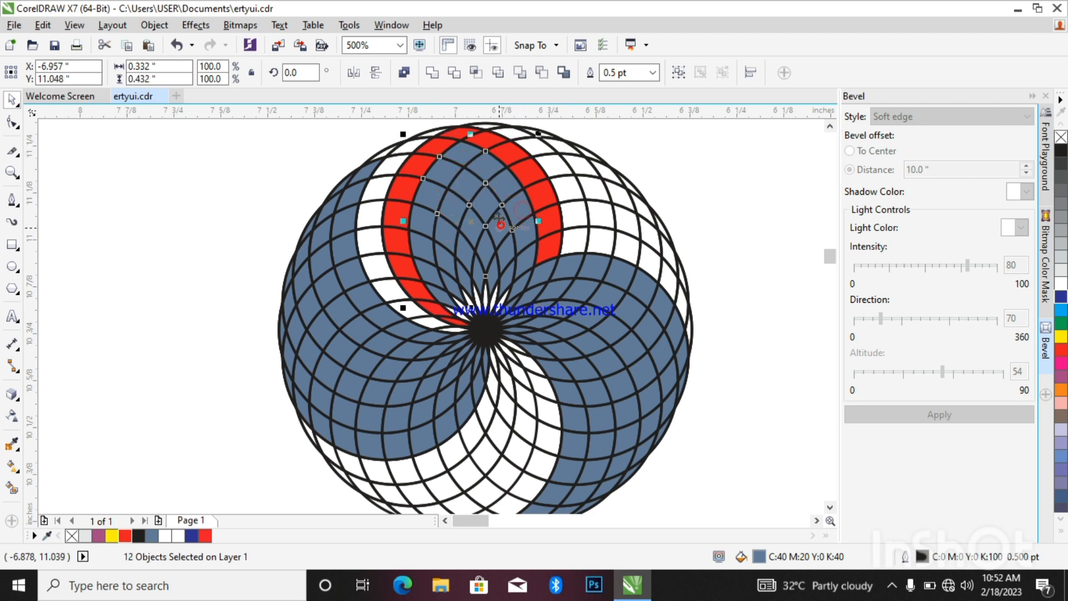
left_click(483, 272, "shift")
left_click(487, 273, "shift")
left_click(495, 276, "shift")
left_click(526, 265, "shift")
left_click(508, 274, "shift")
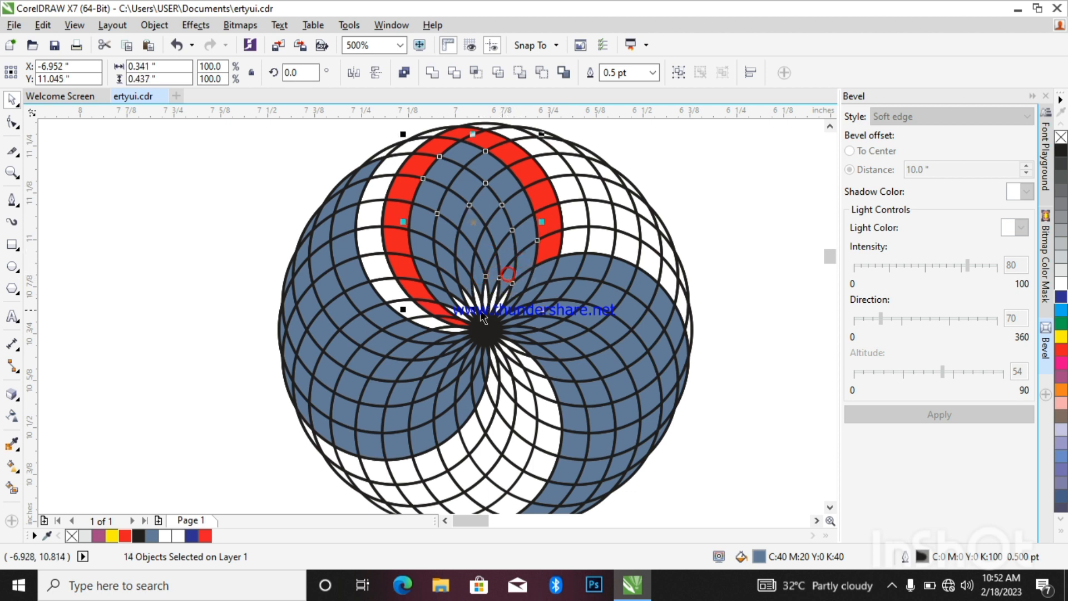
left_click(449, 281, "shift")
left_click(1061, 297)
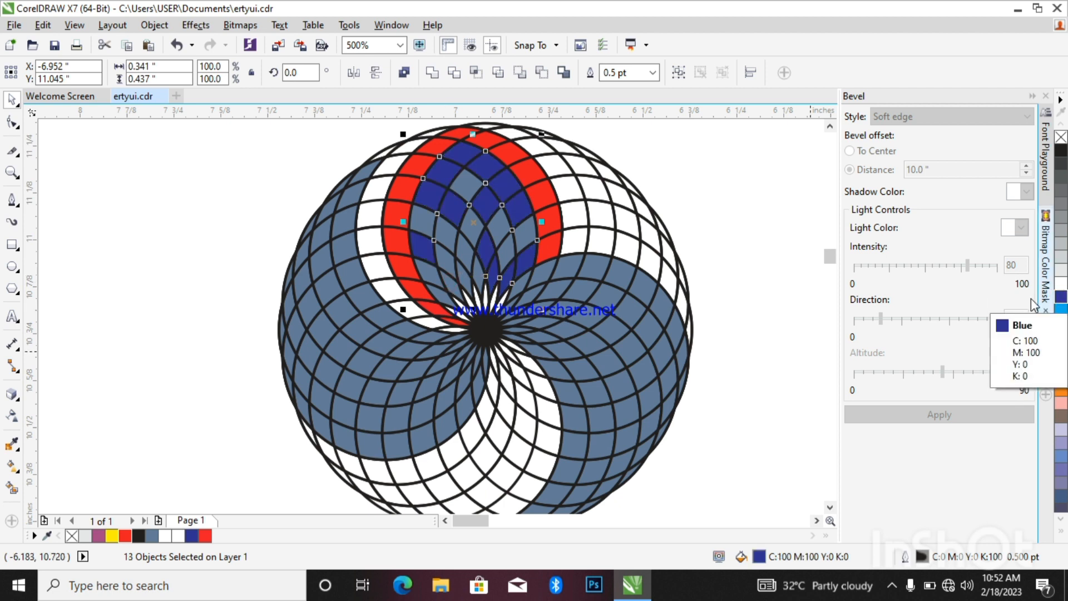
Select the blue-grey diamond near the arch's top and the blue-grey cells down its left side, and recolour them blue (C:100 M:100 Y:0 K:0)
left_click(425, 219)
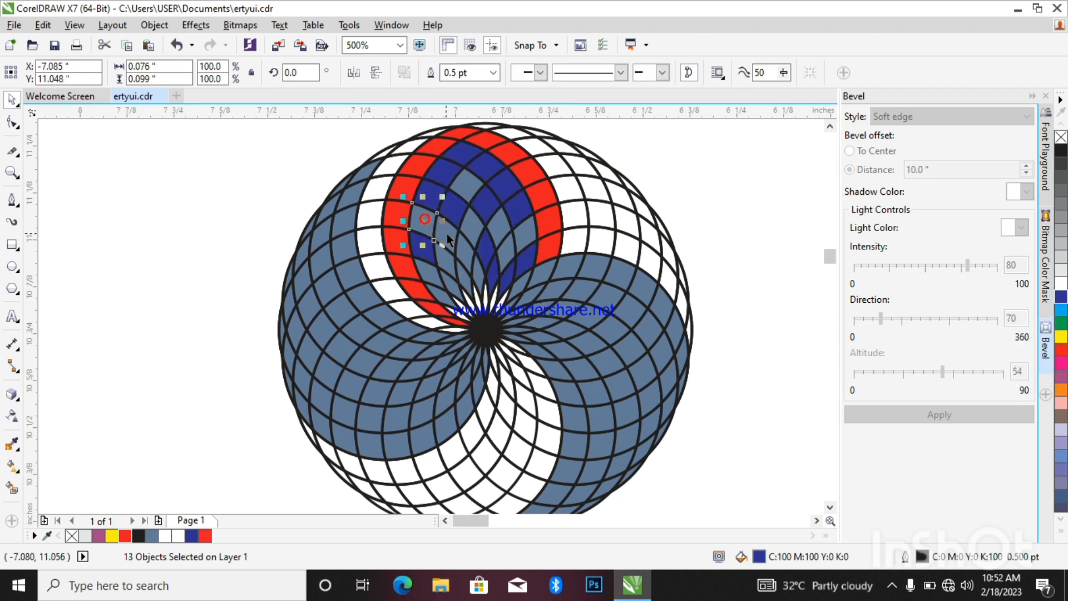
left_click(463, 211)
left_click(470, 196, "shift")
left_click(474, 184)
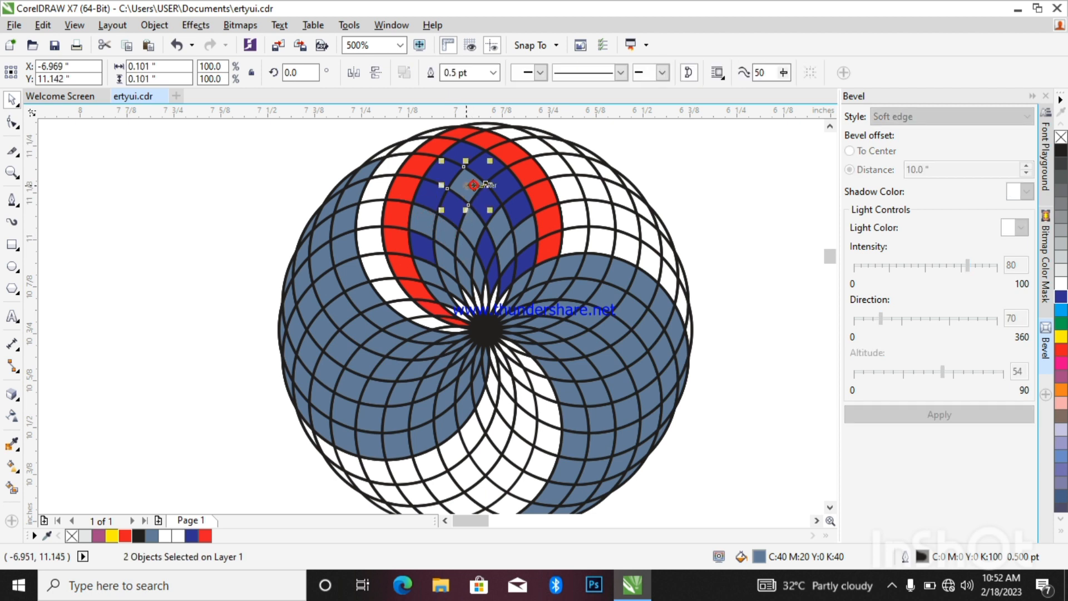
left_click(425, 220, "shift")
left_click(502, 239, "shift")
left_click(472, 231, "shift")
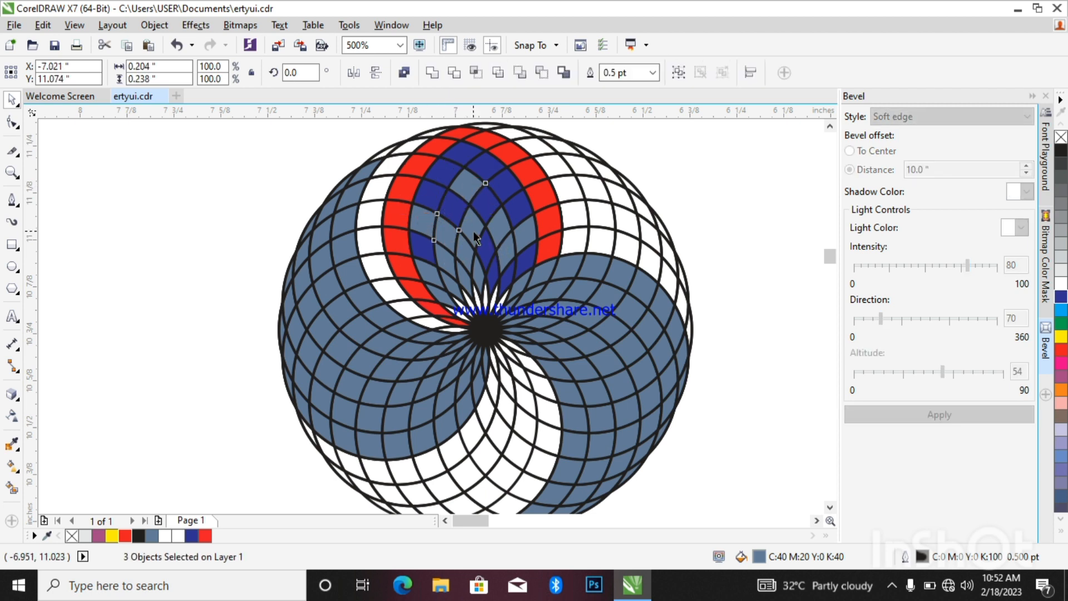
left_click(496, 230, "shift")
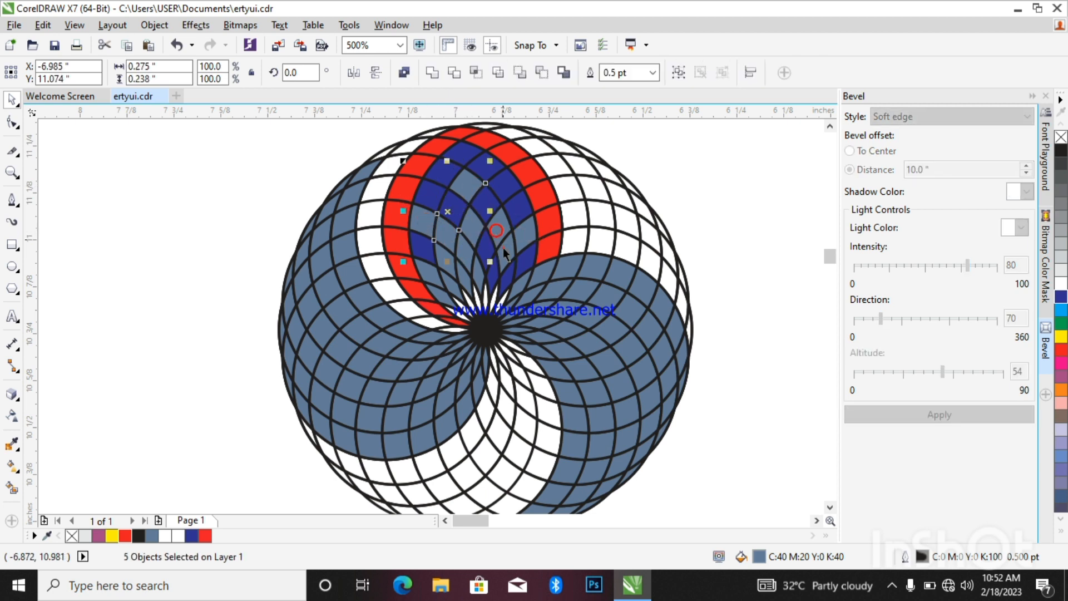
left_click(466, 280, "shift")
left_click(446, 231, "shift")
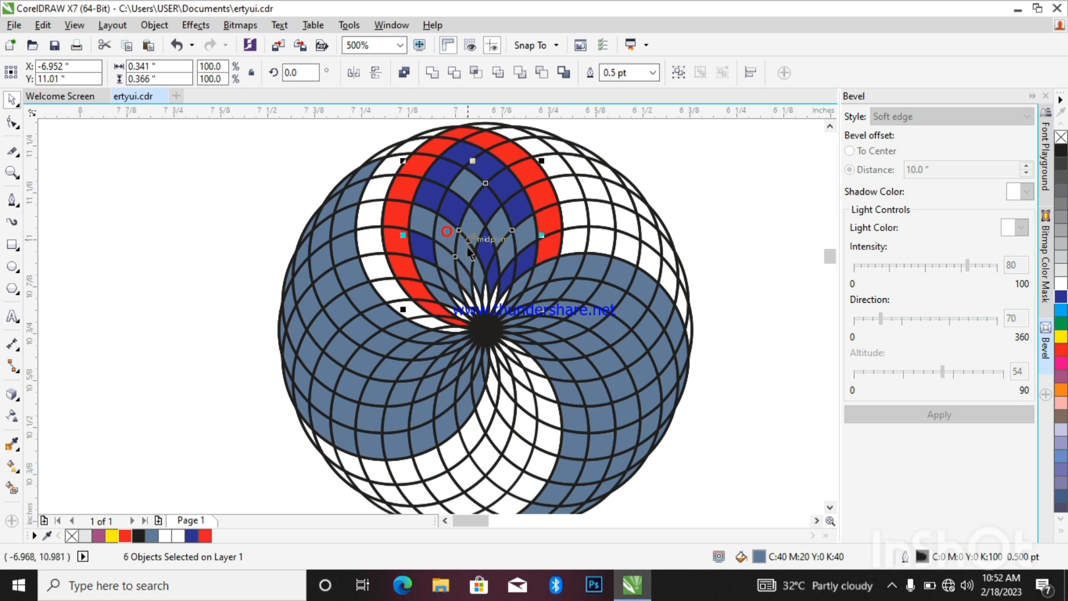
left_click(439, 240, "shift")
left_click(439, 283, "shift")
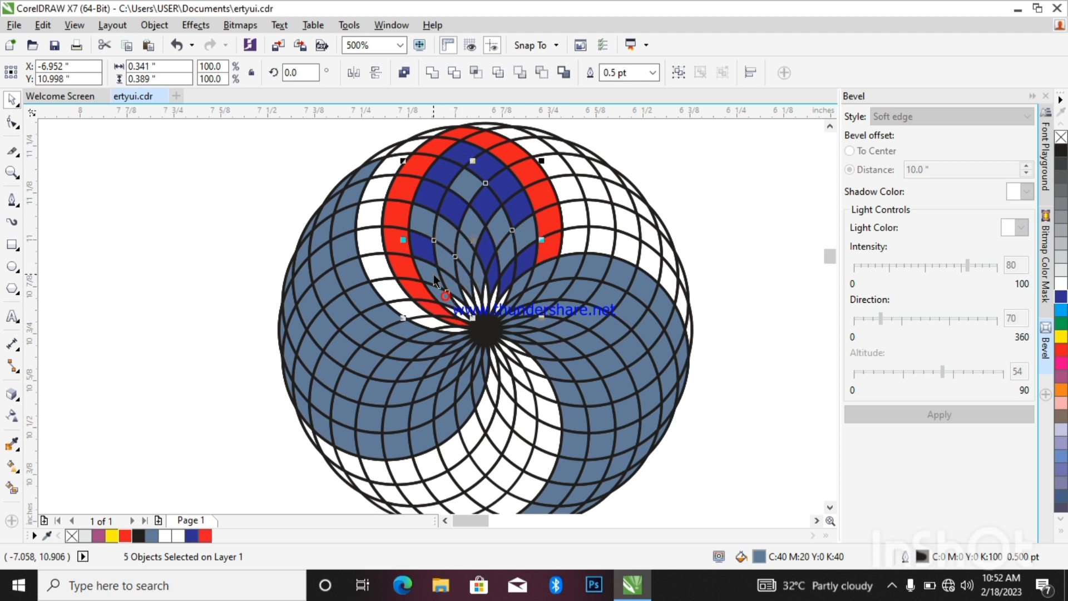
left_click(459, 285, "shift")
left_click(546, 240, "shift")
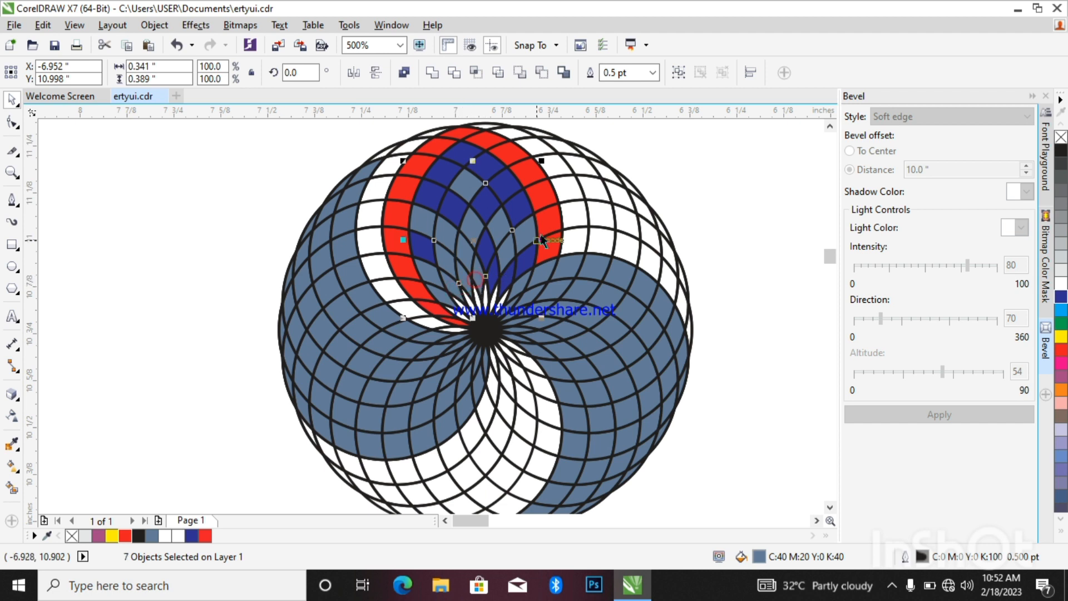
left_click(508, 256, "shift")
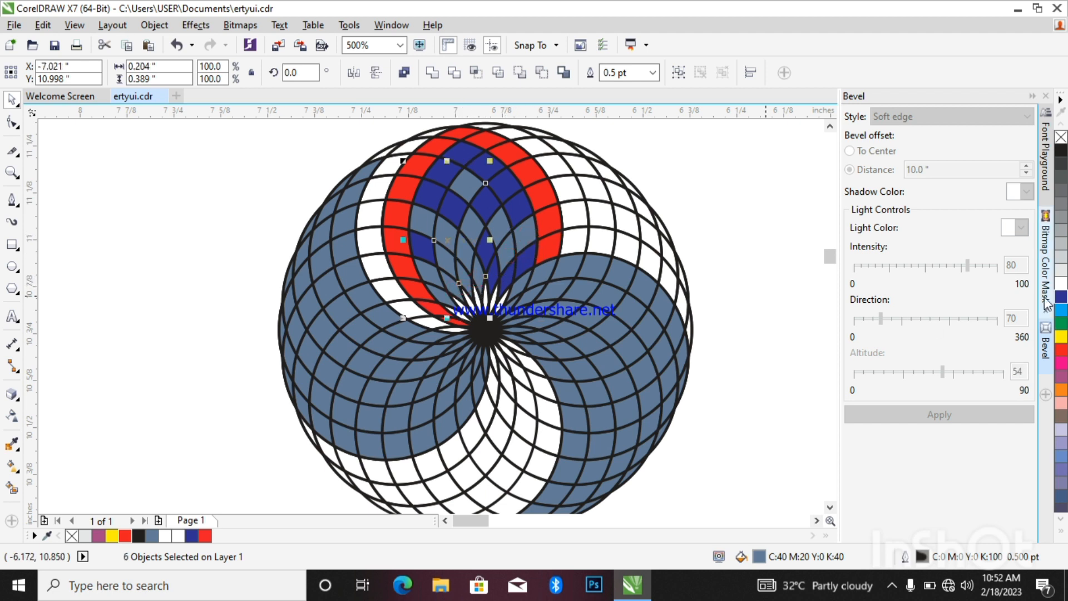
left_click(1061, 296)
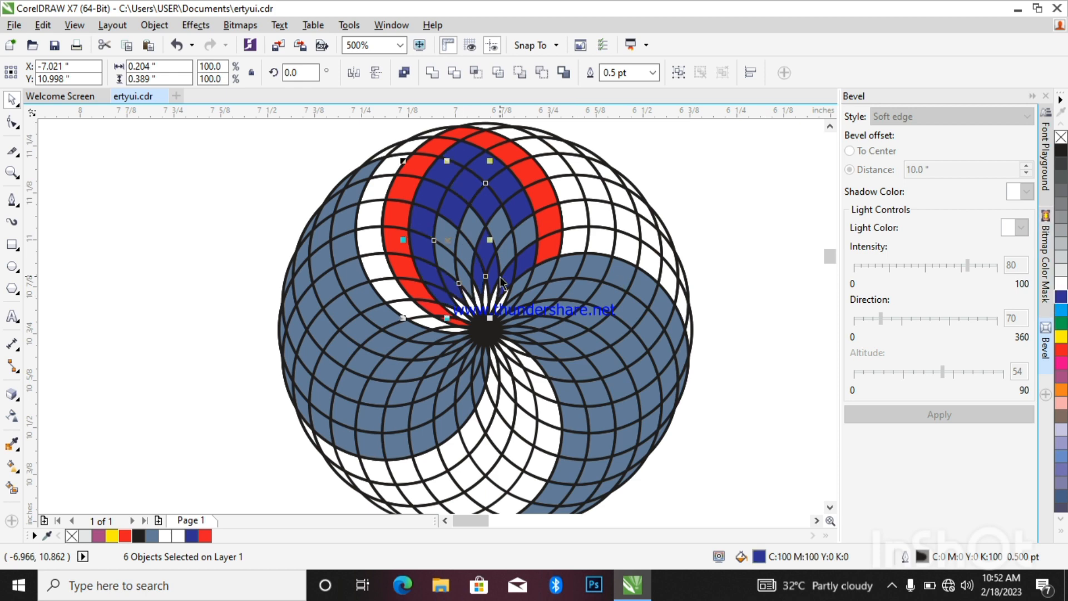
scroll(501, 281, "down", 2)
scroll(502, 263, "up", 2)
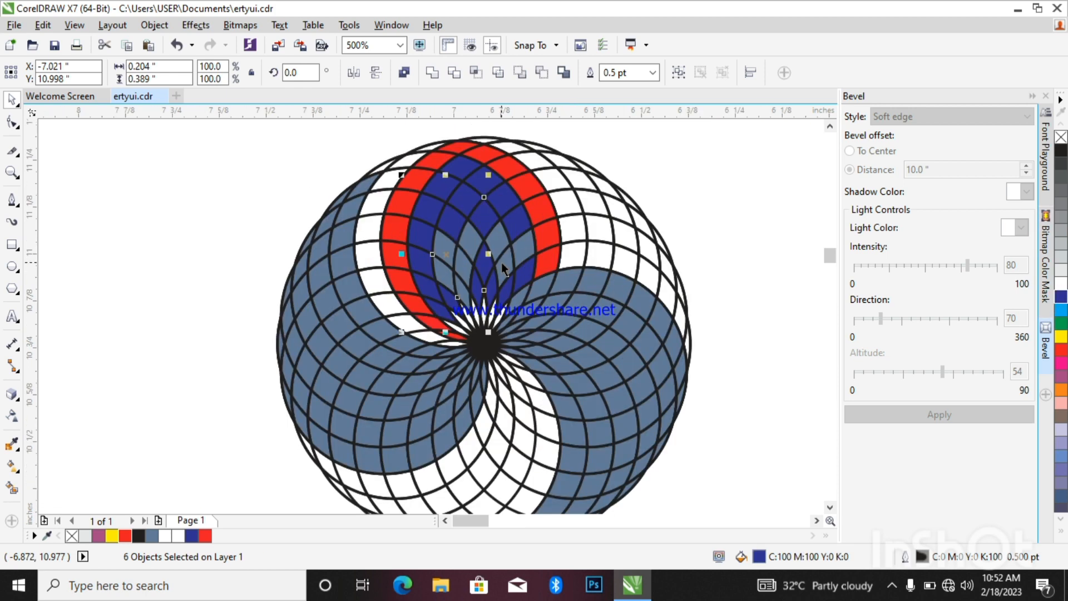
Select the blue-grey cells on the left side inside the blue arch and recolour them red (C:0 M:100 Y:100 K:0)
left_click(475, 243)
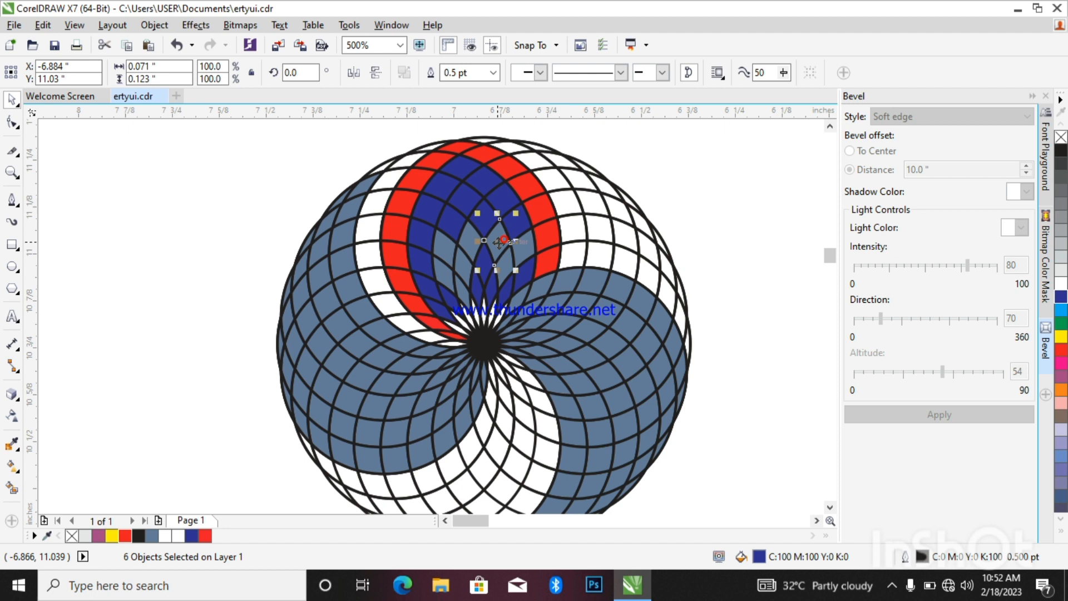
left_click(469, 241, "shift")
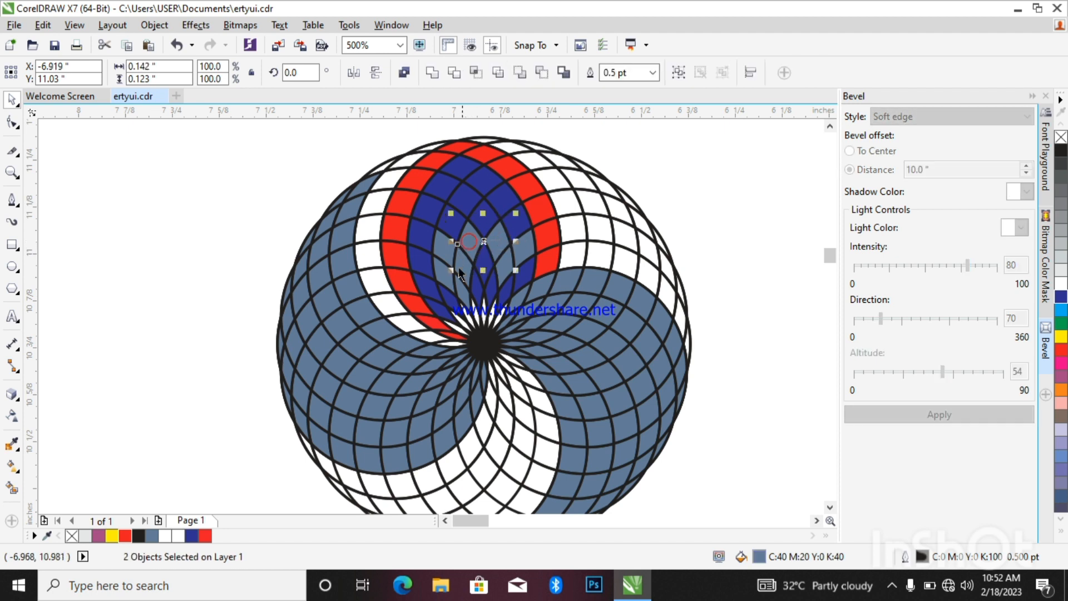
left_click(462, 269, "shift")
left_click(443, 242, "shift")
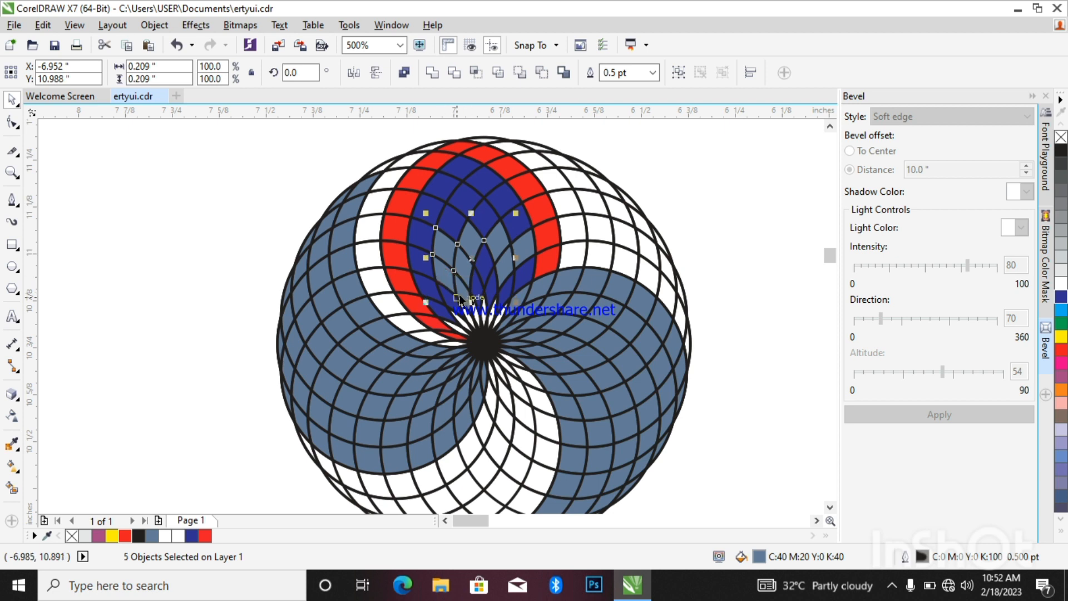
left_click(502, 267, "shift")
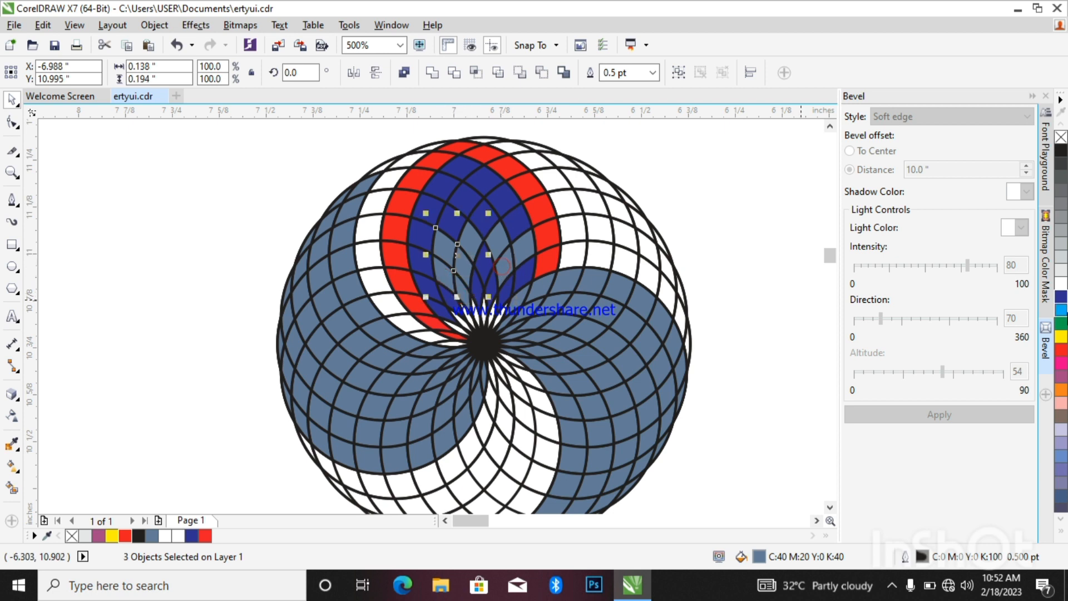
left_click(1061, 349)
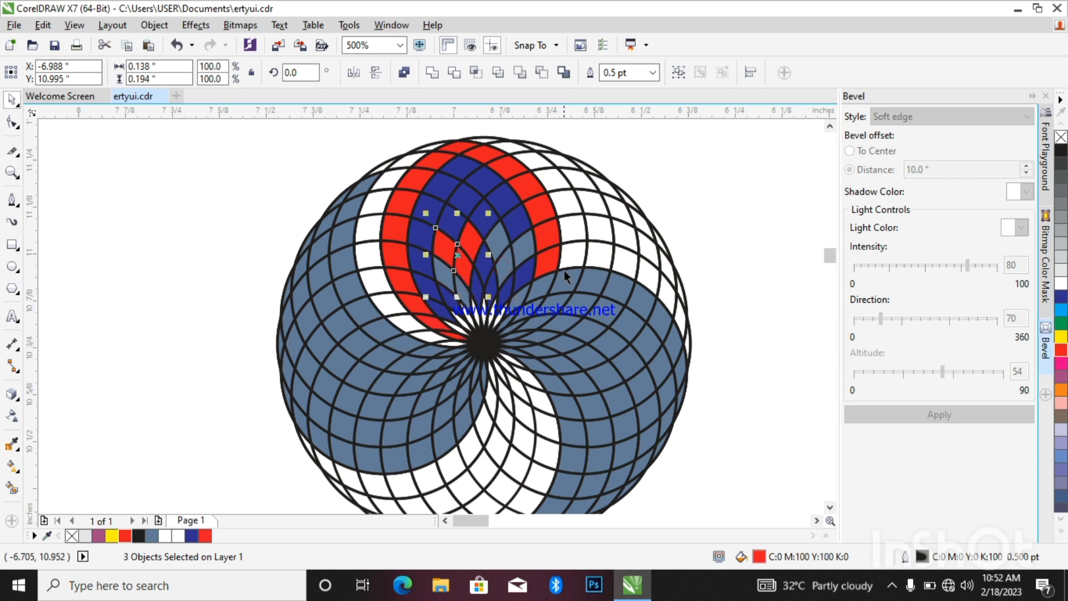
Recolour the three blue-grey cells on the right side inside the blue arch red (C:0 M:100 Y:100 K:0), one at a time
left_click(522, 256)
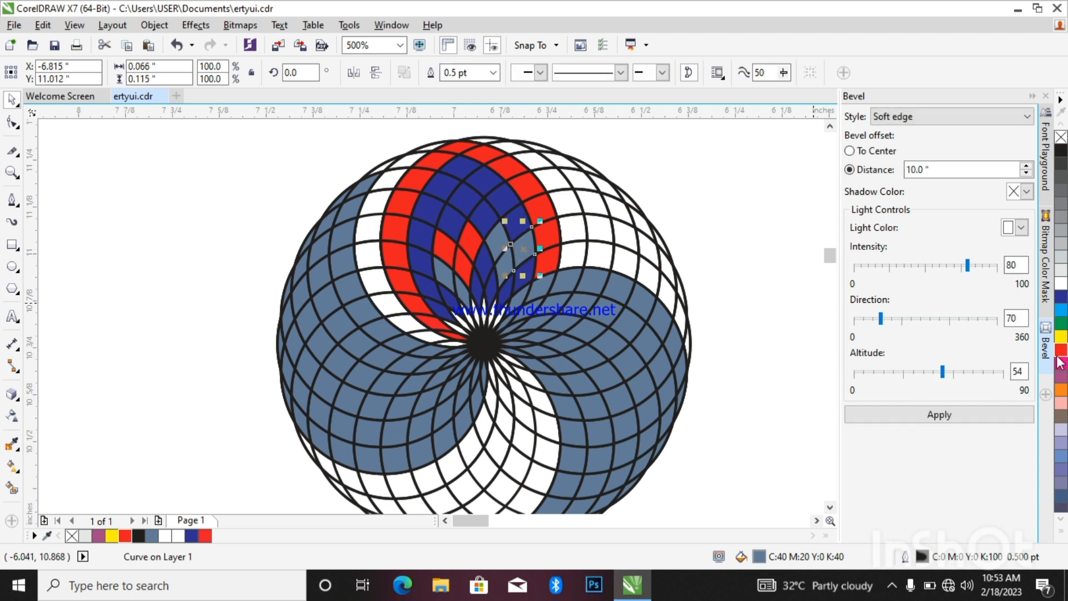
left_click(491, 238)
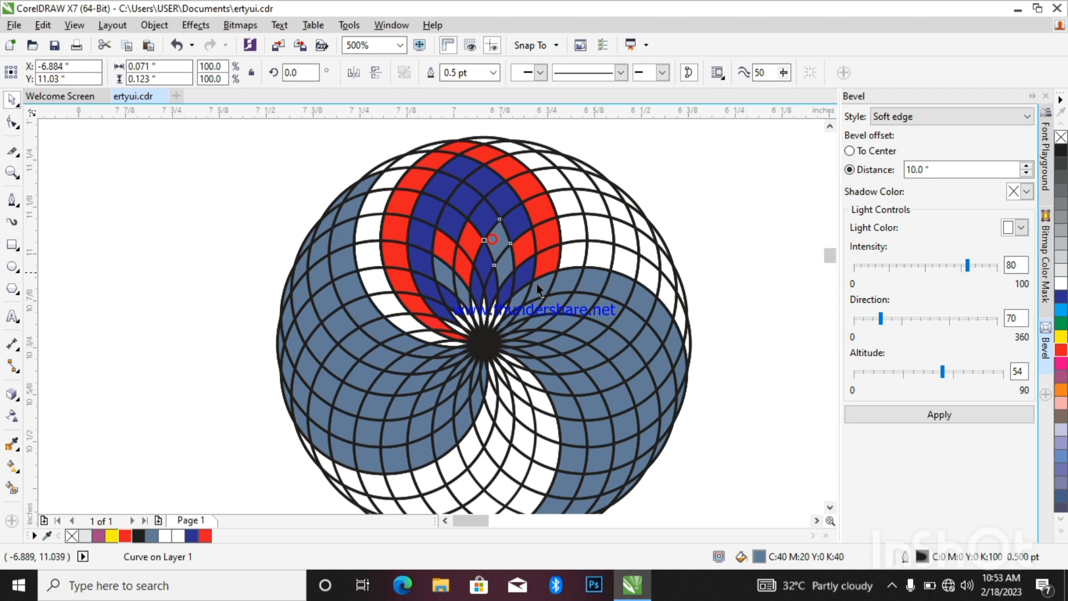
left_click(1061, 348)
left_click(505, 269)
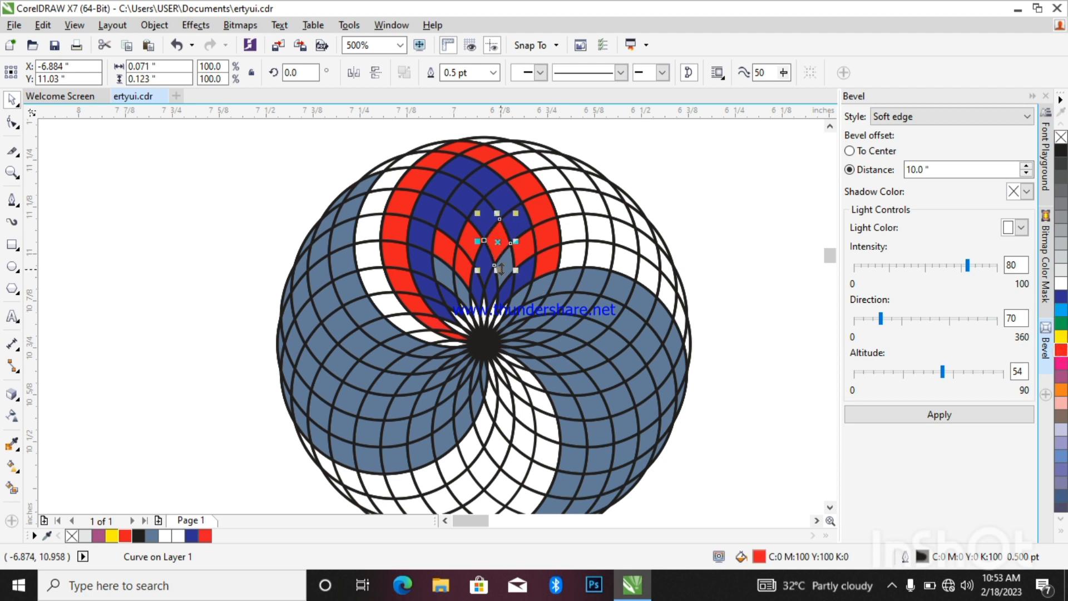
left_click(505, 269)
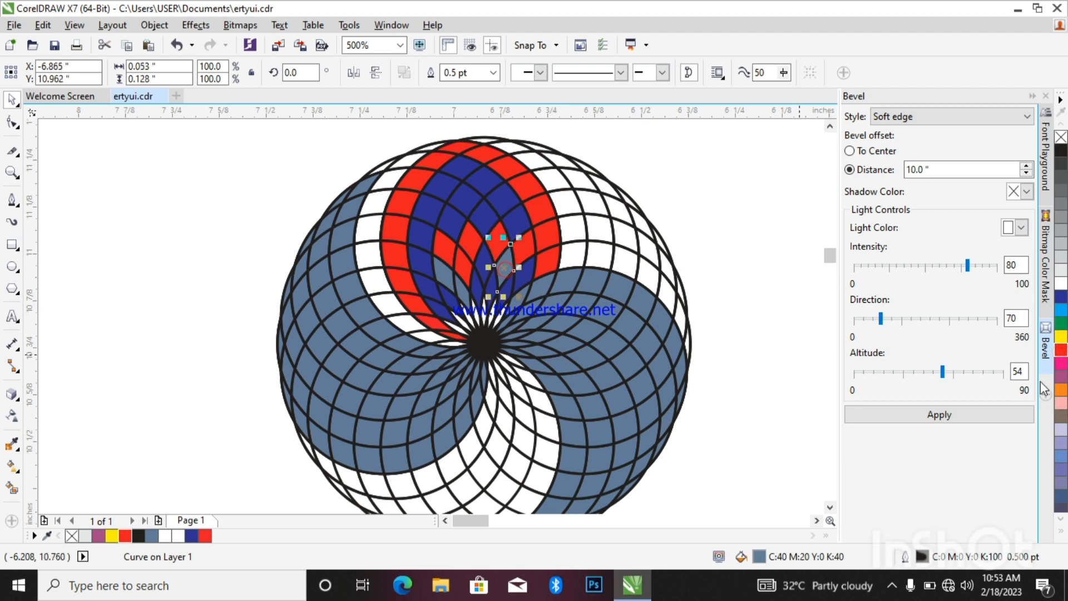
left_click(1060, 350)
Recolour the two remaining blue-grey cells at the lower left inside the blue arch red
left_click(443, 279)
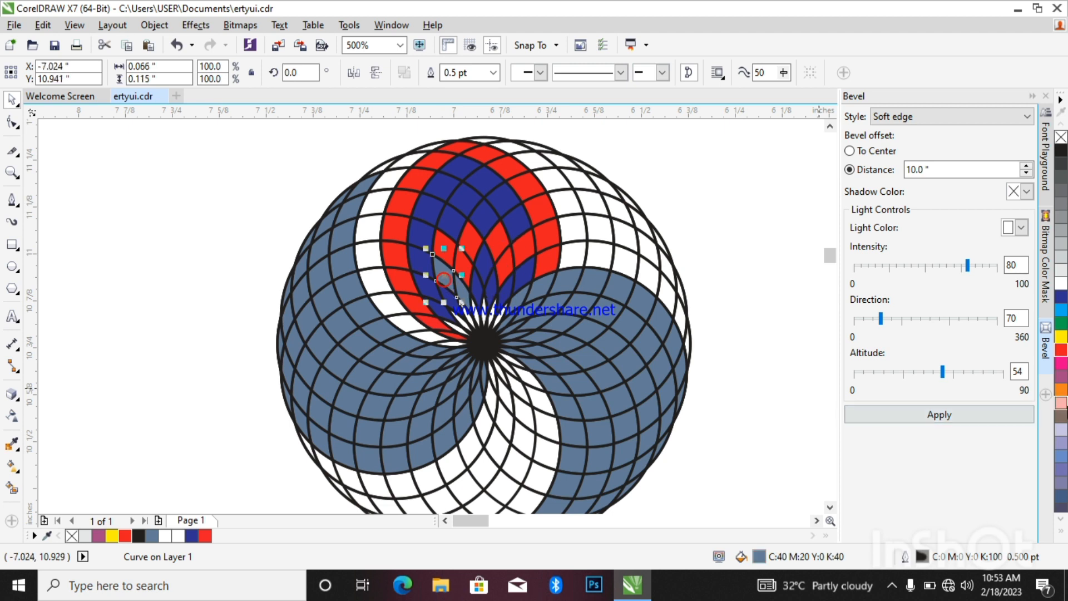
left_click(1061, 352)
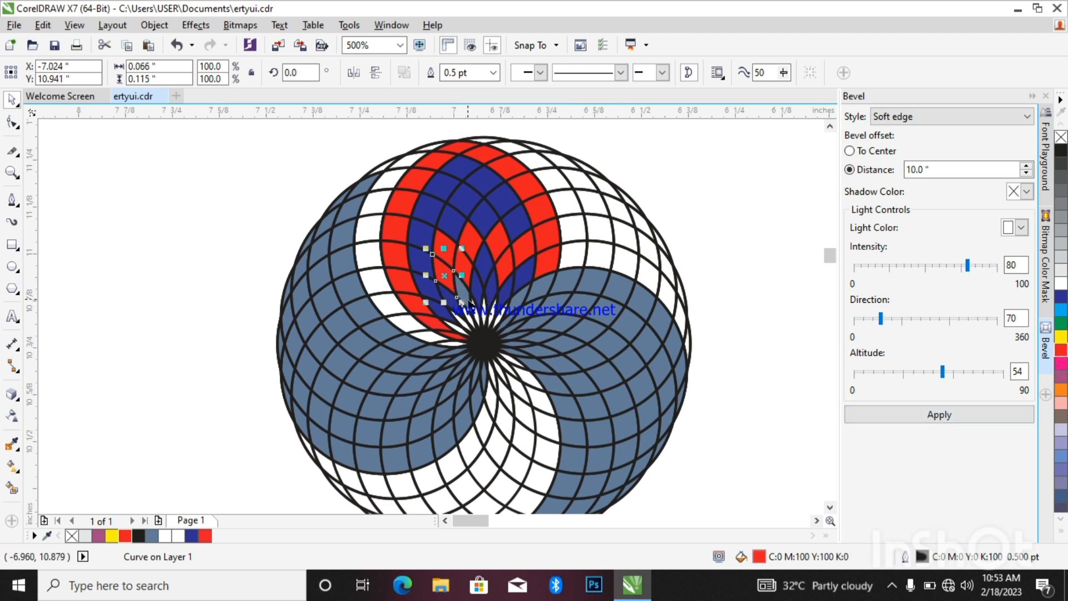
left_click(470, 300)
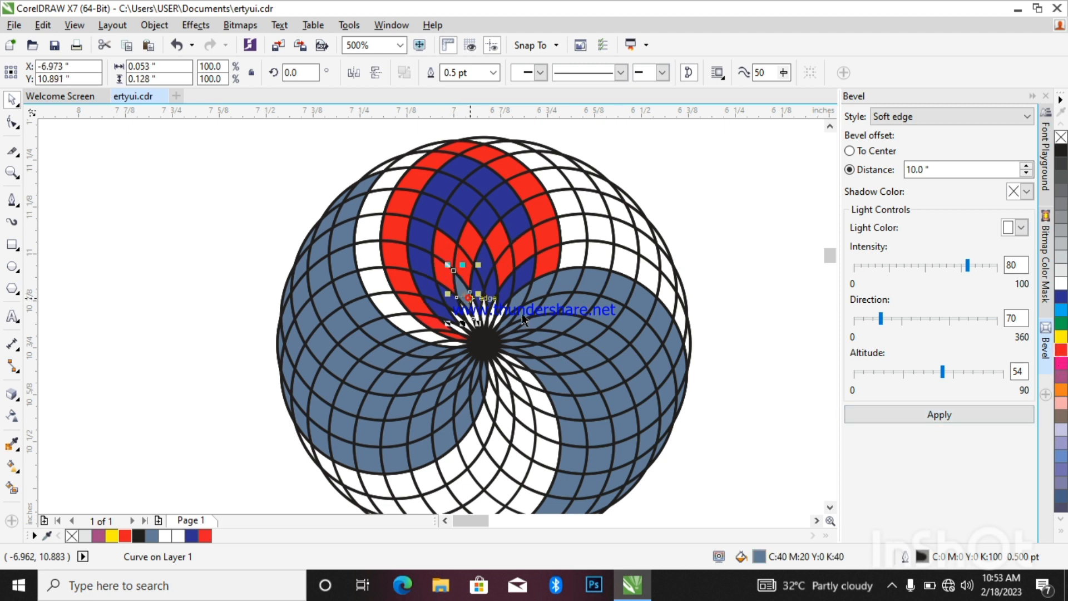
left_click(491, 299)
Select the blue-grey cells along the lower lobe's rim and up its inner left side, and recolour them yellow (C:0 M:0 Y:100 K:0)
scroll(495, 362, "down", 4)
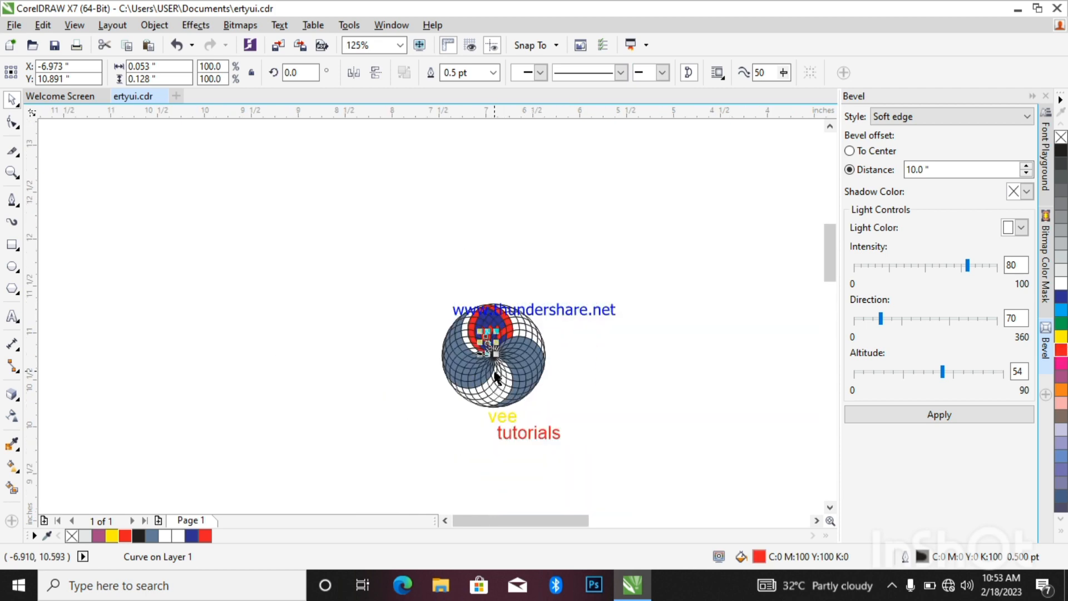
scroll(497, 377, "up", 2)
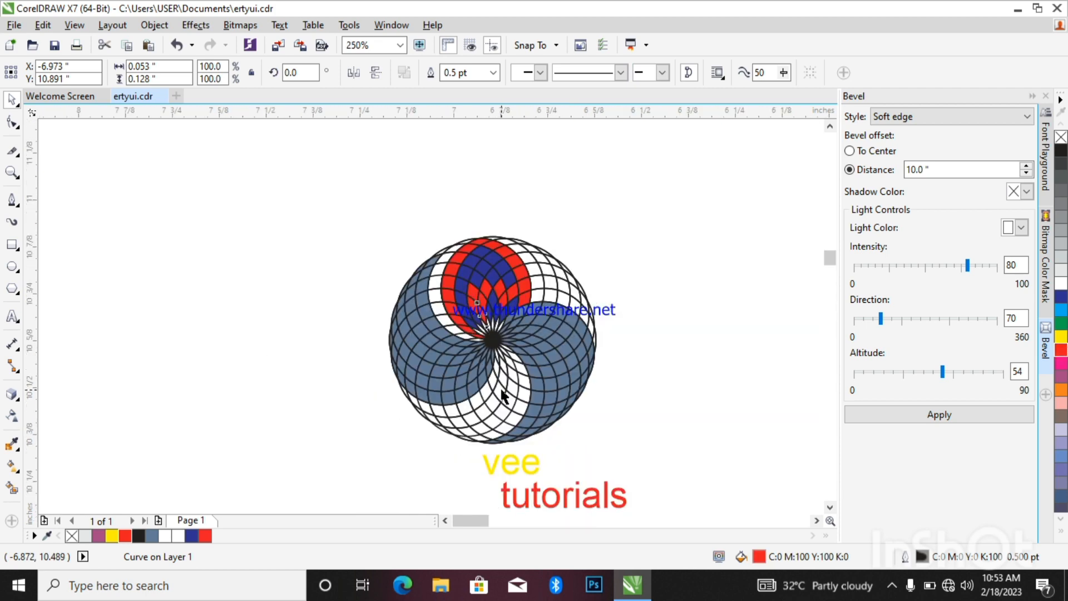
scroll(498, 384, "up", 2)
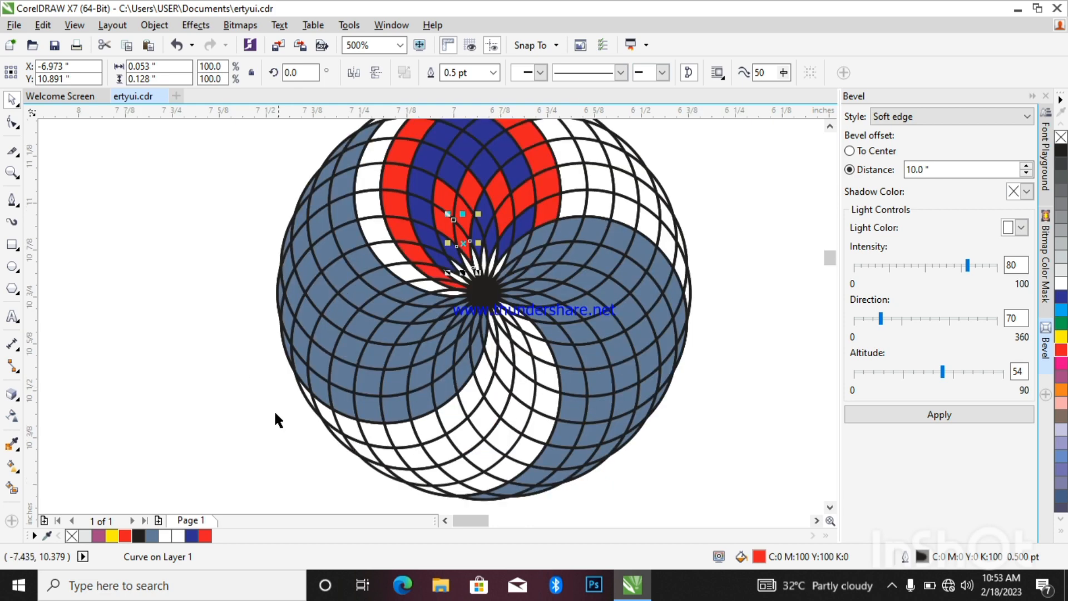
left_click_drag(239, 367, 575, 458)
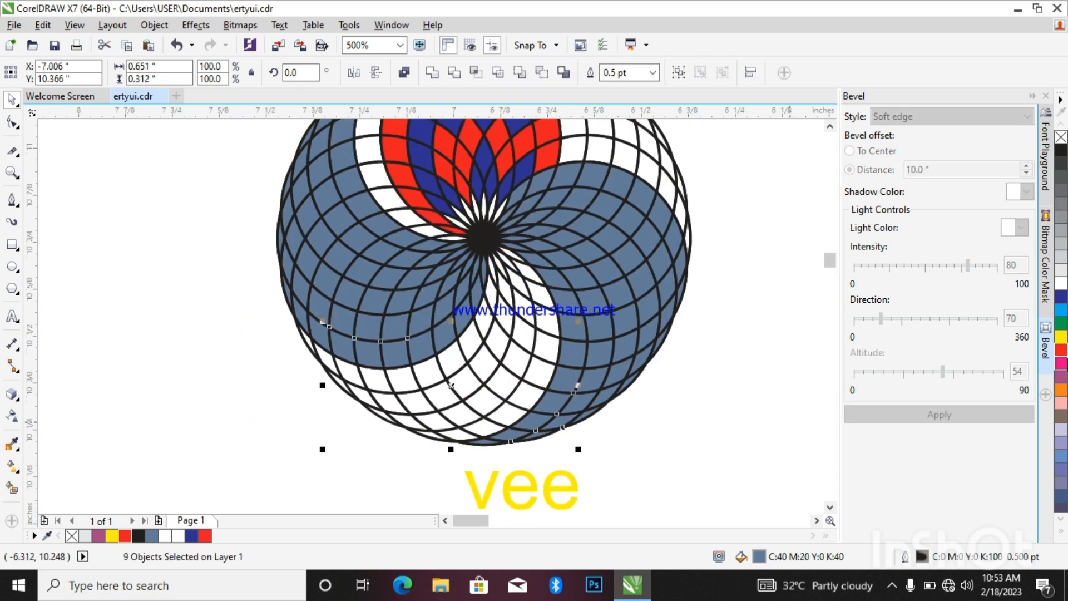
left_click(1060, 337)
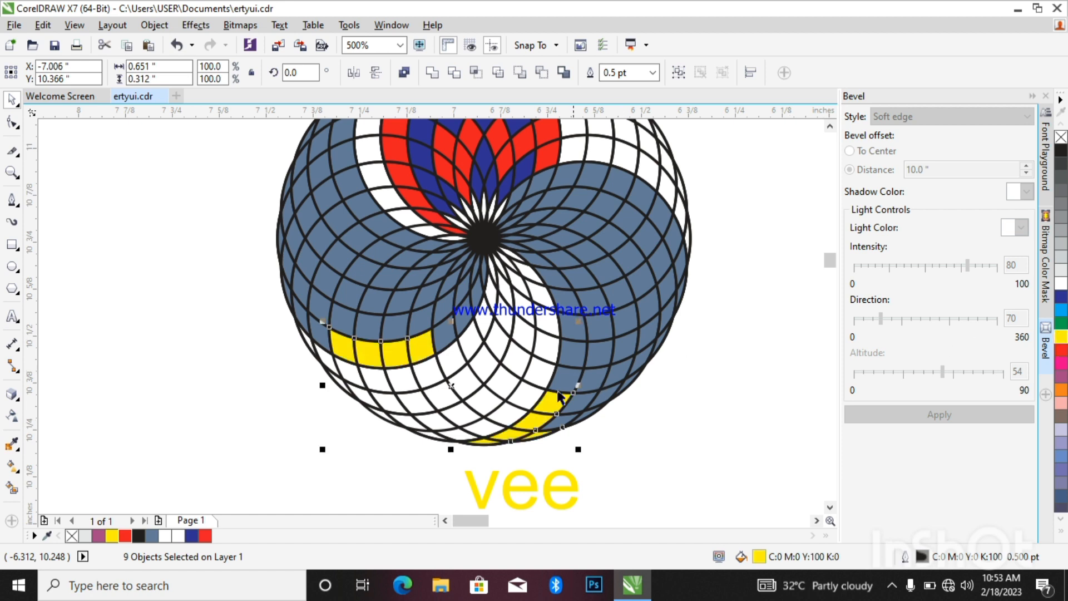
left_click_drag(401, 487, 548, 255)
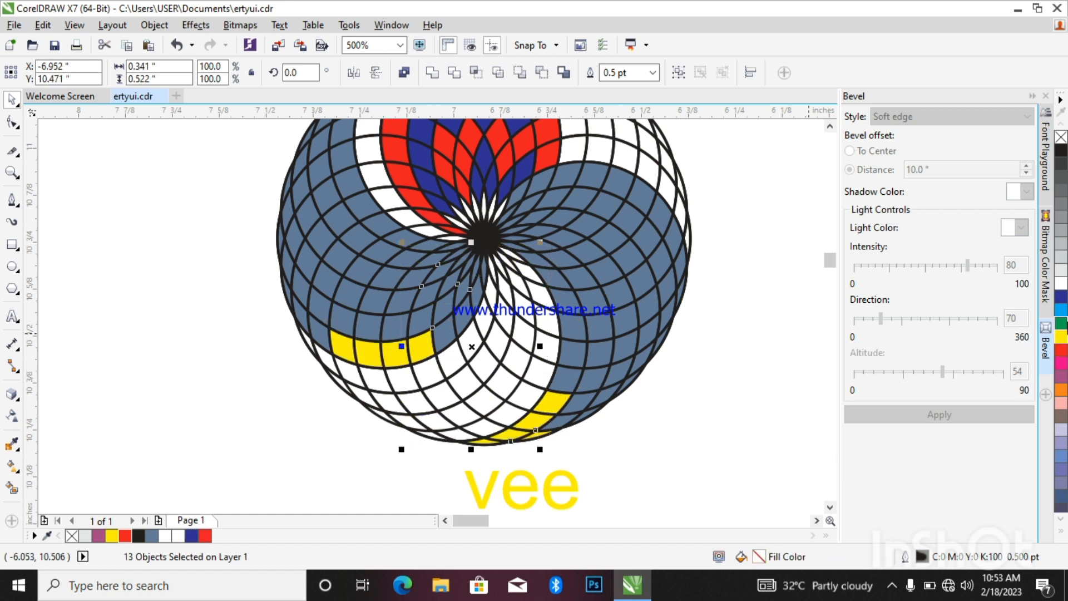
left_click(1061, 337)
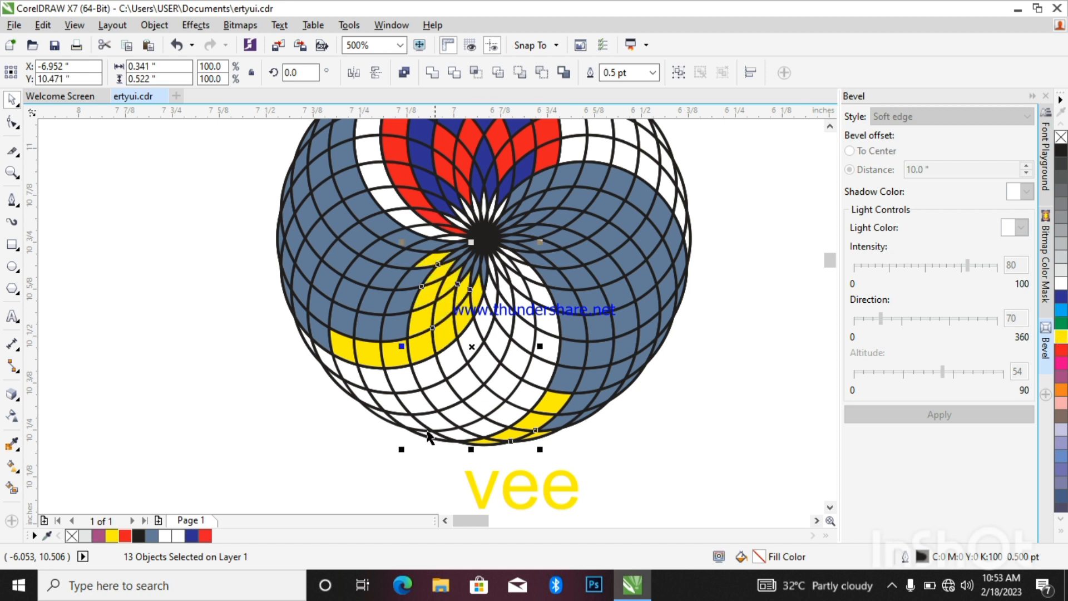
Try to fill the white cells at the bottom by colouring the circle group yellow, and undo the fill
mouse_move(281, 370)
left_mouse_down()
mouse_move(363, 409)
mouse_move(281, 371)
left_mouse_up()
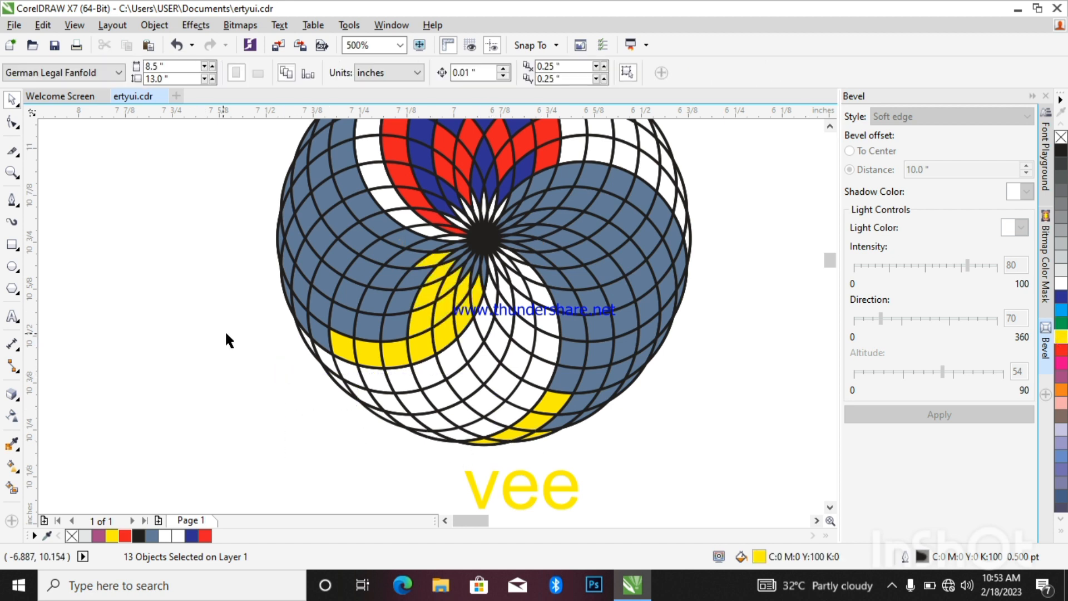
left_click_drag(226, 331, 538, 462)
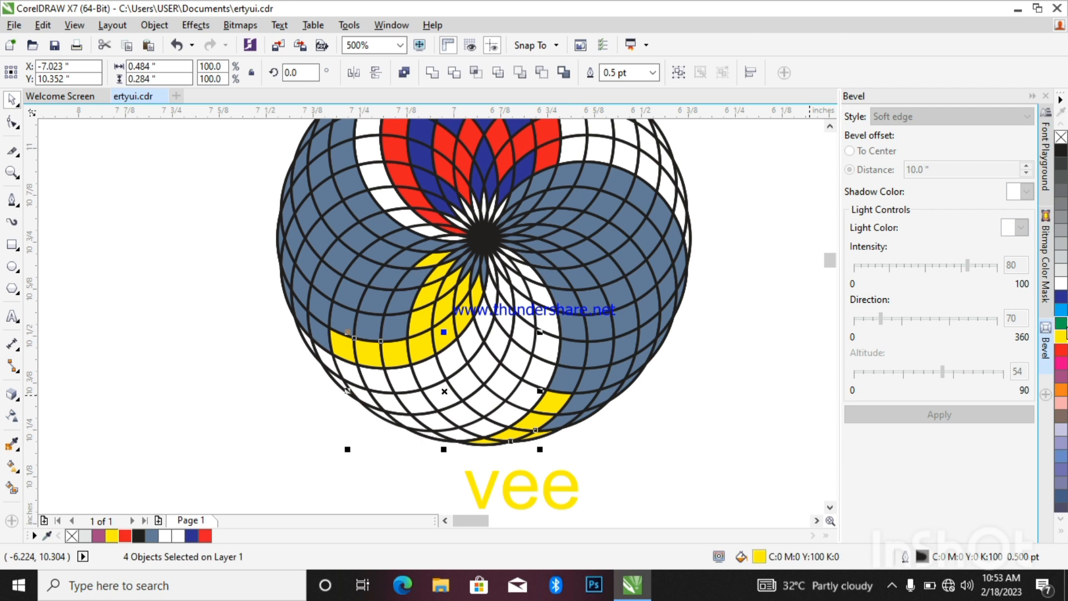
left_click(427, 368)
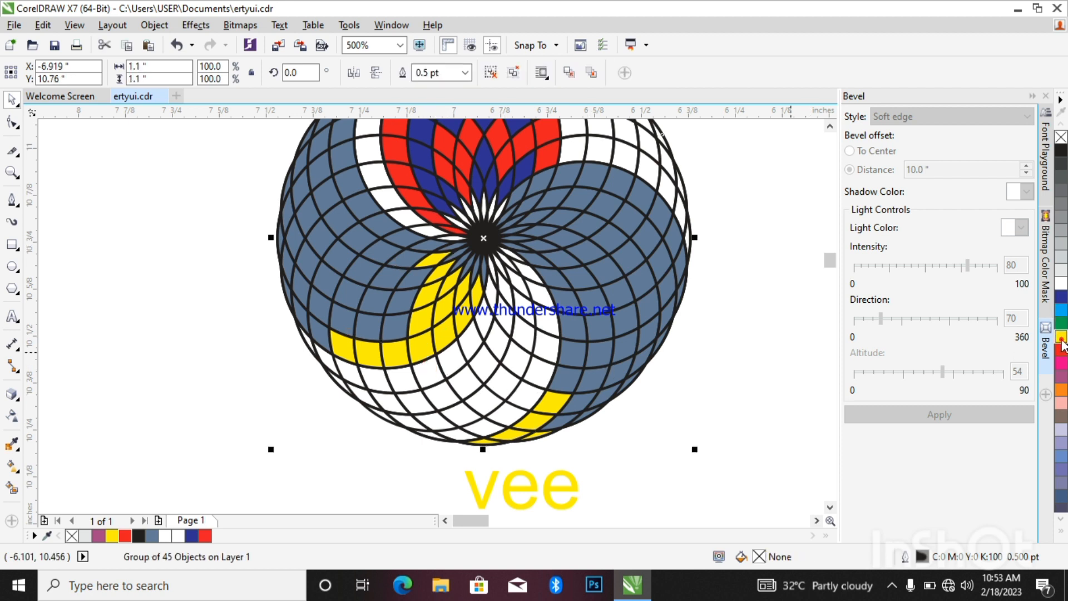
left_click_drag(1061, 342, 433, 368)
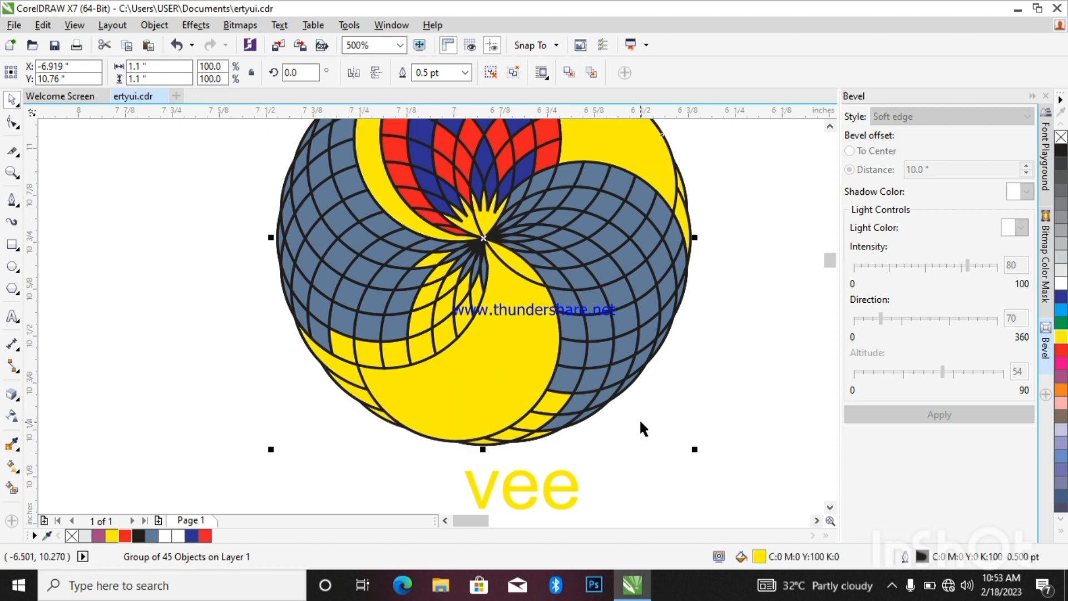
key("ctrl+z")
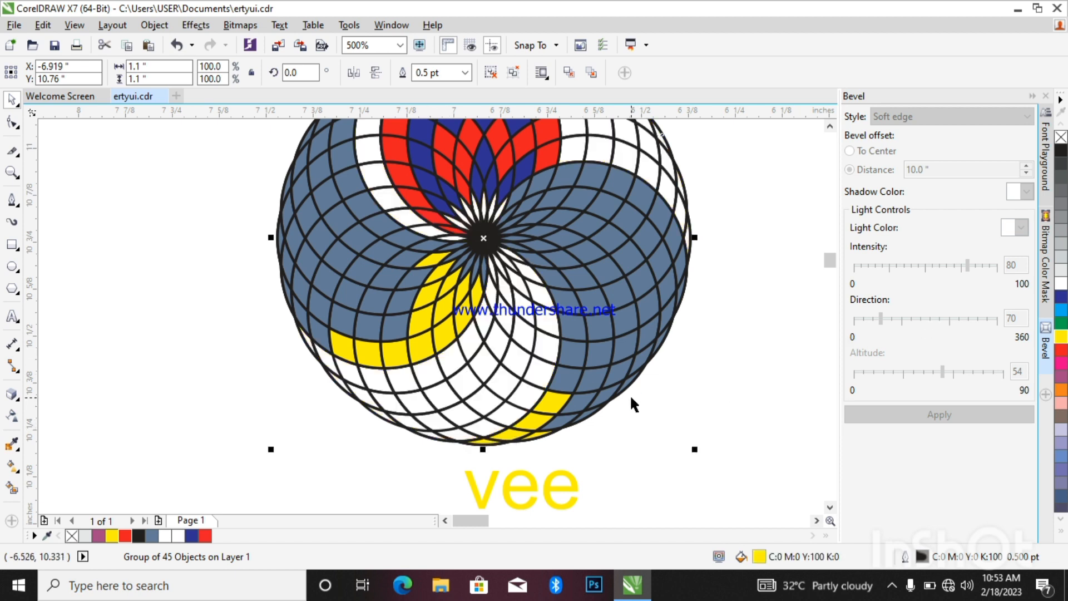
Use Smart Fill to colour the cells in the middle and right side of the white lower lobe blue-grey (C:40 M:20 Y:0 K:40), undoing any whole-shape fill
scroll(527, 342, "down", 4)
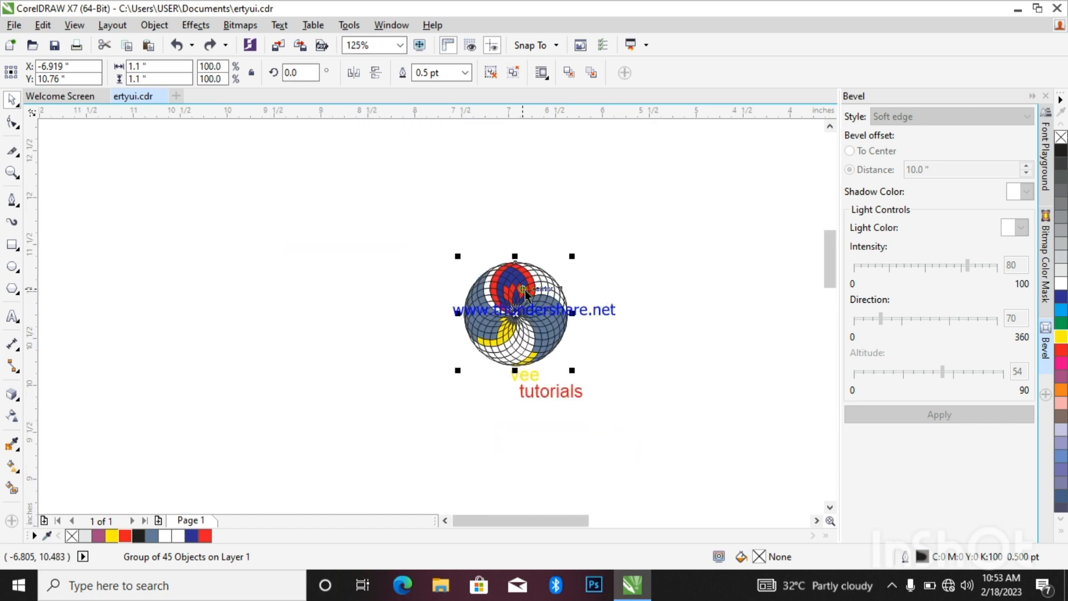
scroll(556, 386, "up", 2)
scroll(558, 386, "up", 2)
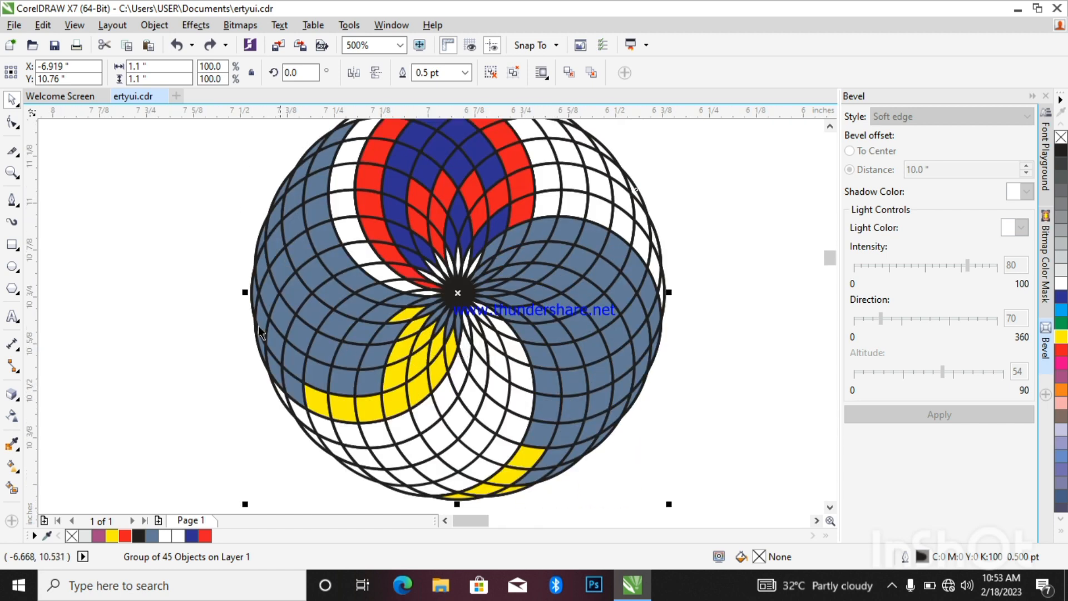
left_click(11, 489)
left_click(347, 477)
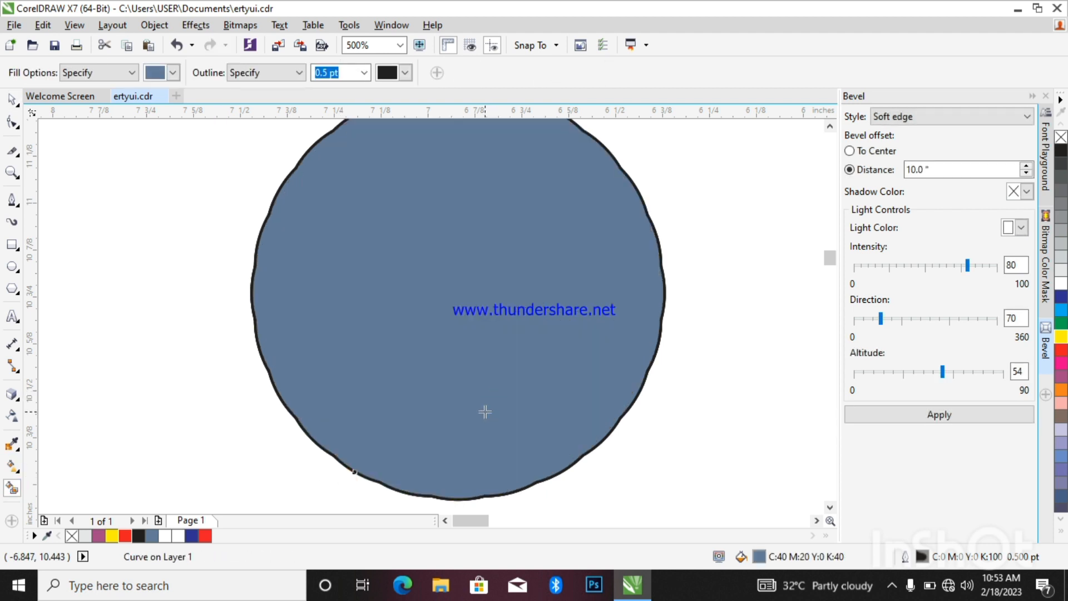
key("ctrl+z")
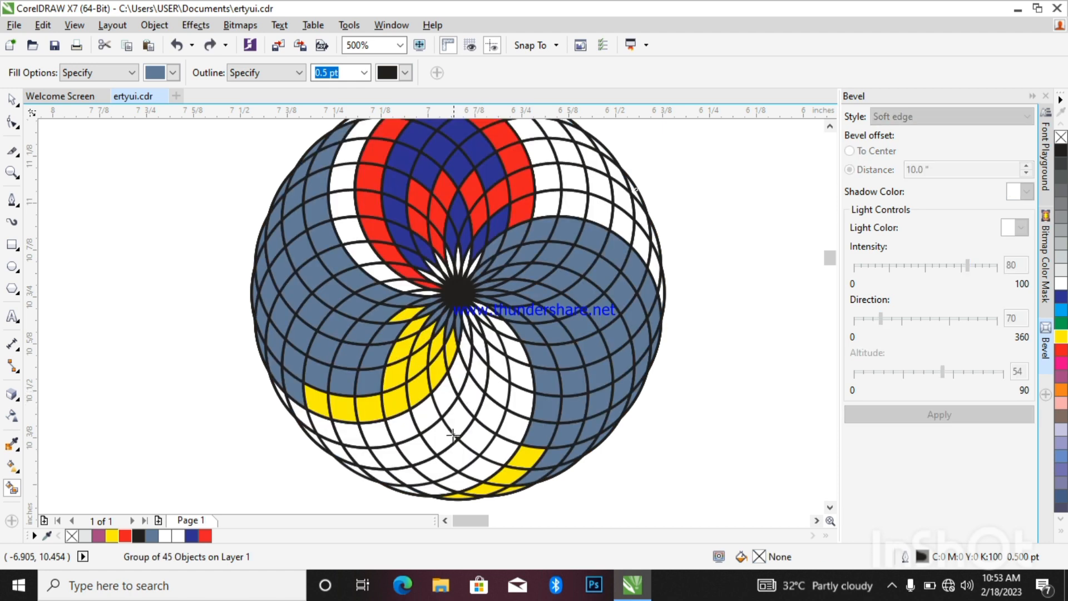
left_click(459, 425)
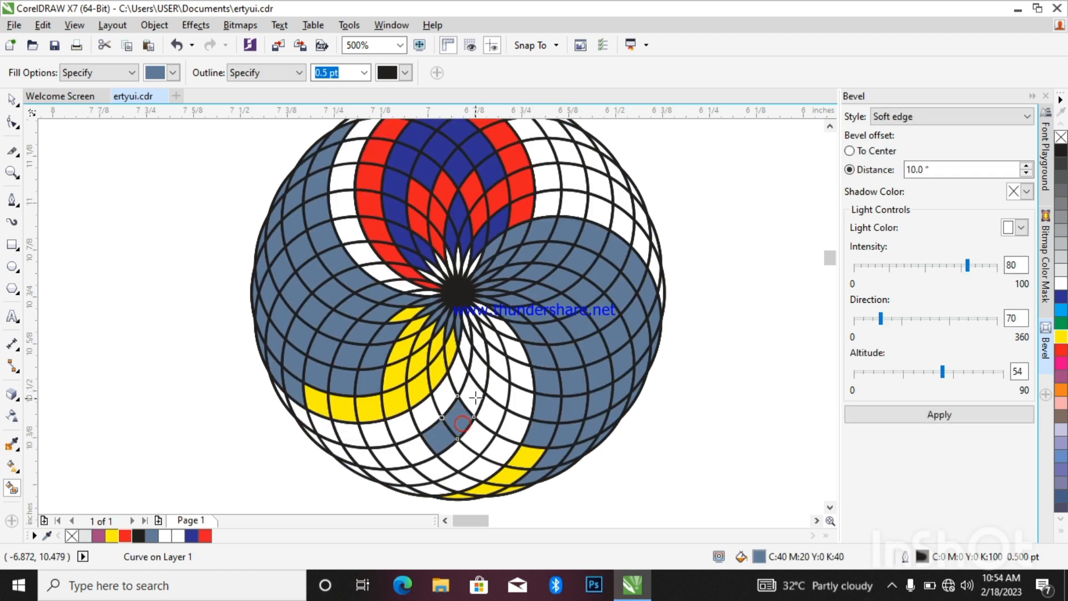
left_click(479, 373)
left_click(499, 386)
left_click(505, 368)
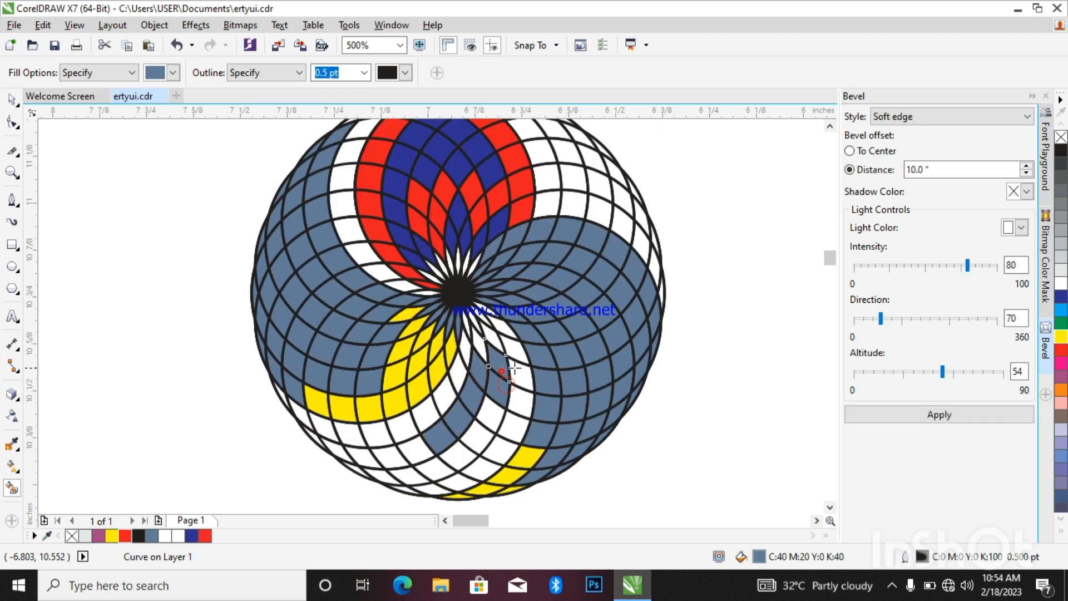
left_click(519, 362)
Fill the narrow cells just below the hub and the remaining right-side cells of the lower lobe with blue-grey
left_click(460, 357)
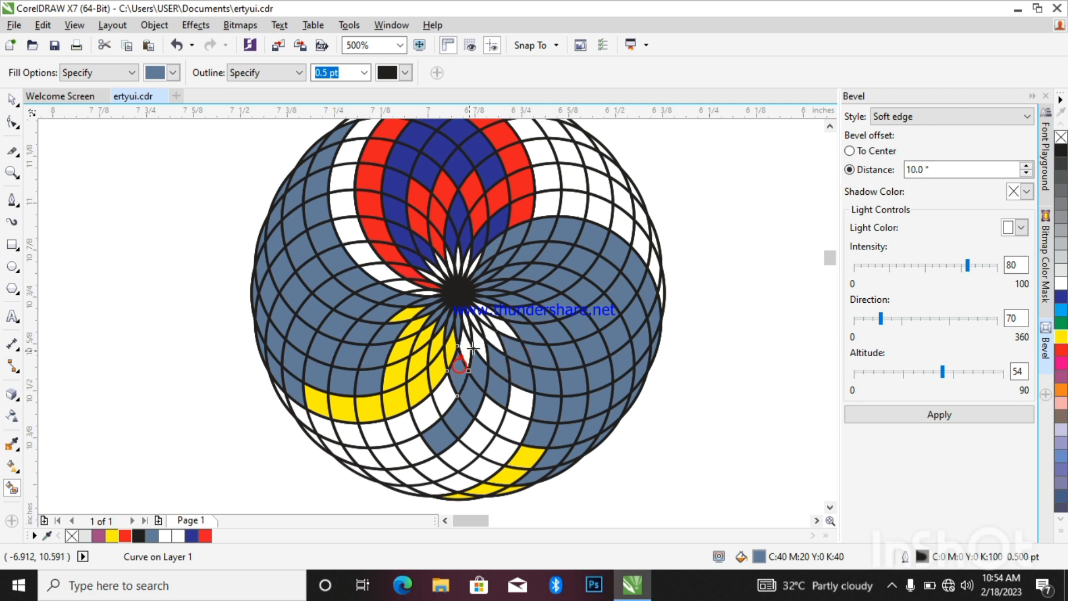
left_click(493, 340)
left_click(507, 331)
left_click(521, 401)
left_click(514, 422)
left_click(489, 414)
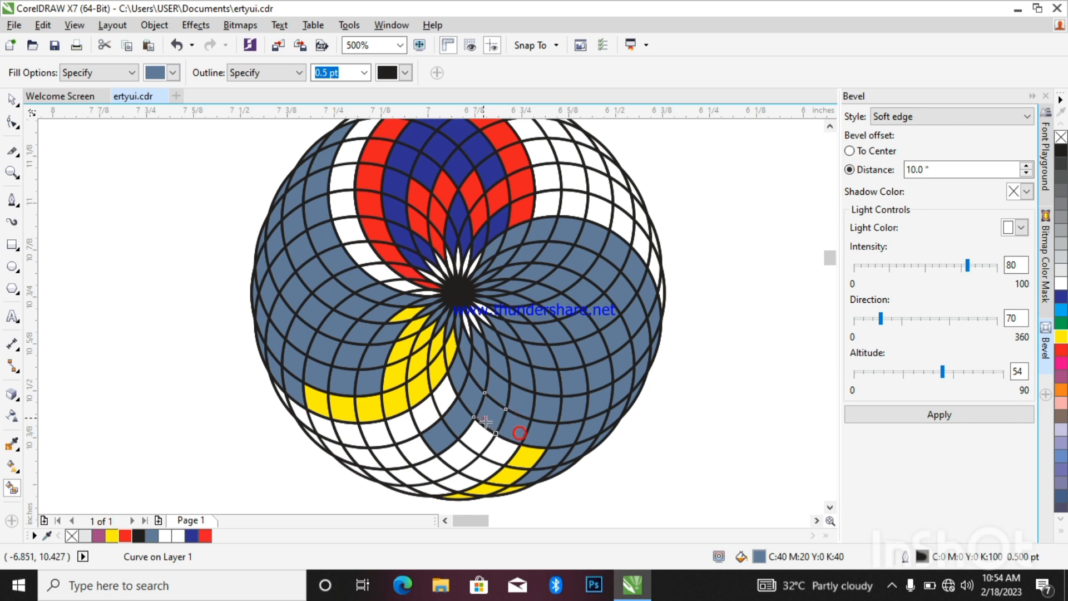
Fill the white cells along the bottom edge of the pattern, beside the short yellow band, with blue-grey
left_click(497, 453)
left_click(478, 465)
left_click(463, 455)
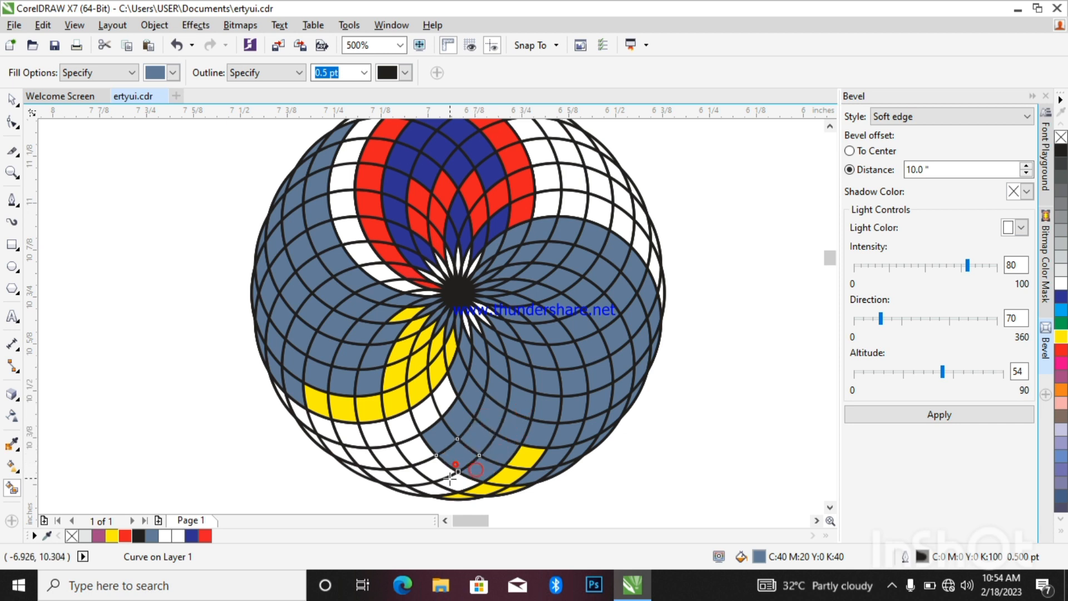
left_click(445, 481)
left_click(440, 481)
left_click(426, 489)
left_click(409, 477)
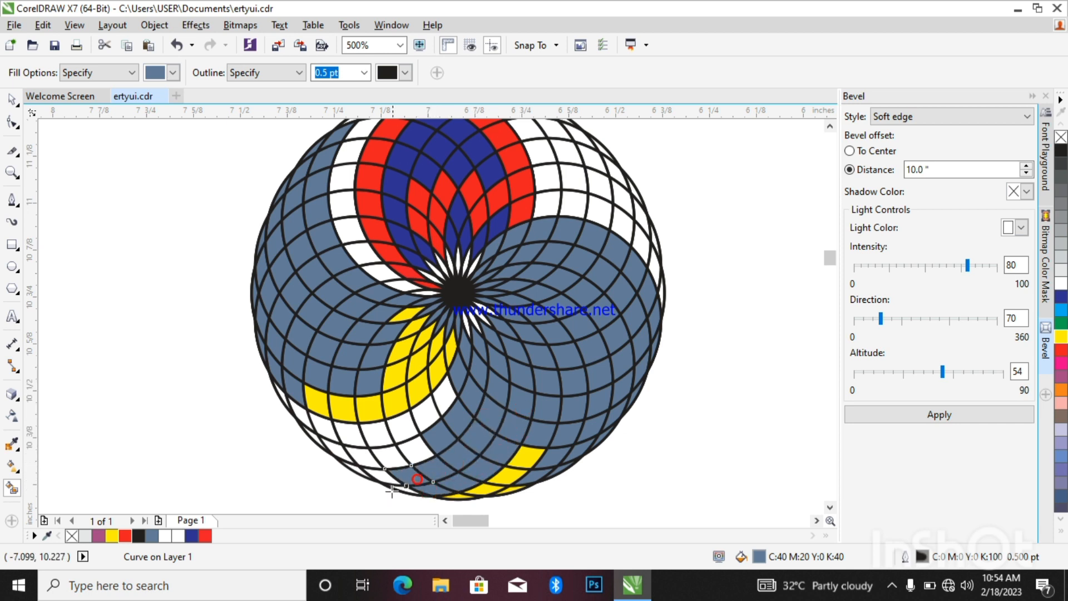
Fill the white cells left in the lower lobe, from the bottom rim up towards the hub, with blue-grey using Smart Fill
left_click(383, 477)
left_click(391, 463)
left_click(401, 459)
left_click(412, 453)
left_click(412, 433)
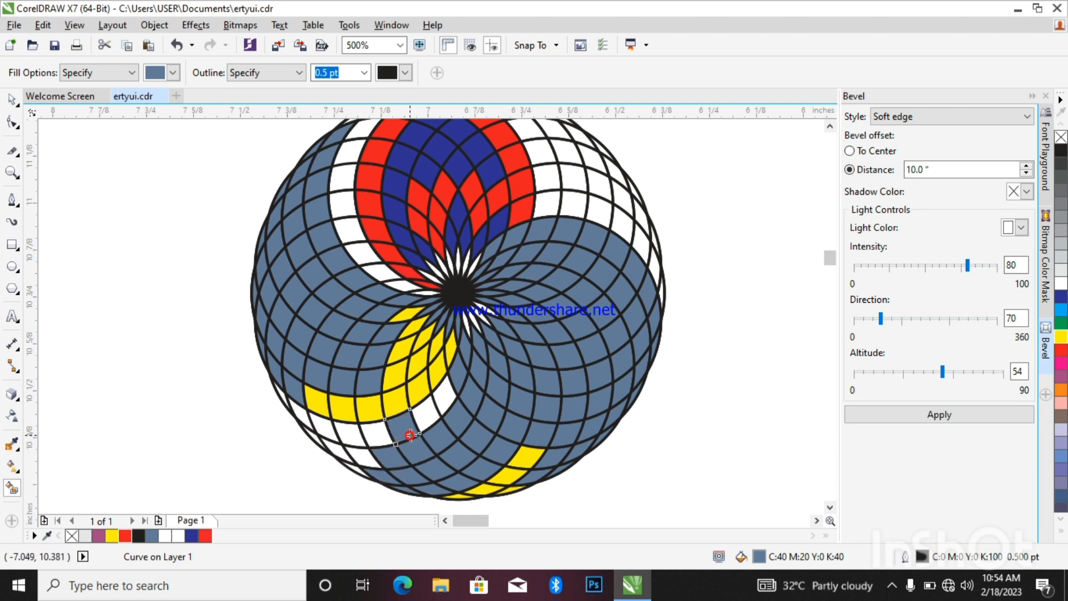
left_click(425, 413)
left_click(445, 393)
Fill the remaining white cells beneath the long yellow arch, out to the lower-left rim, with blue-grey
left_click(376, 432)
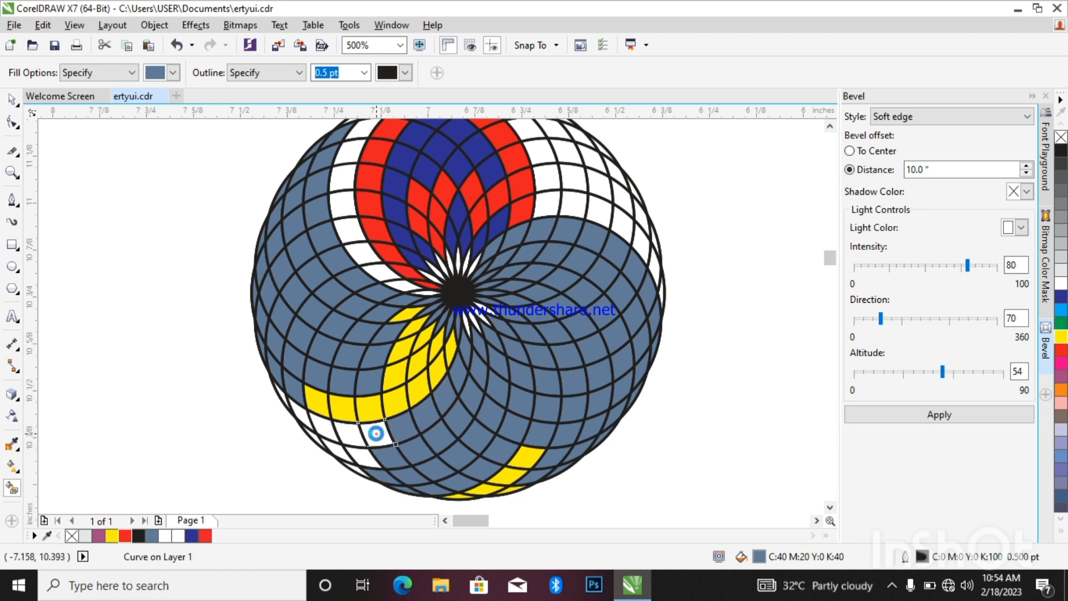
left_click(346, 433)
left_click(323, 426)
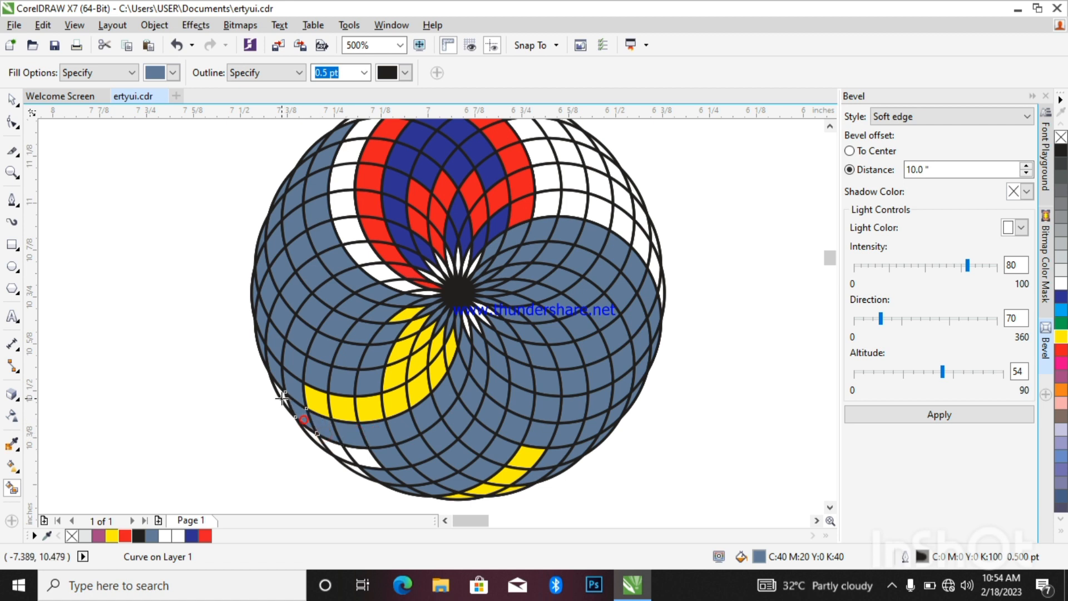
left_click(280, 396)
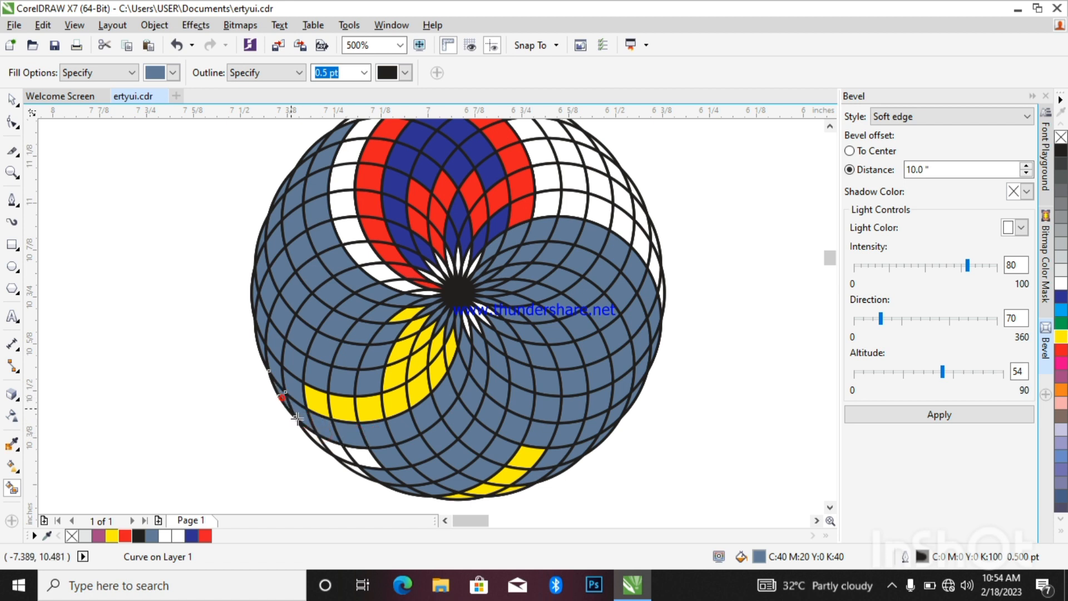
left_click(341, 456)
left_click(360, 457)
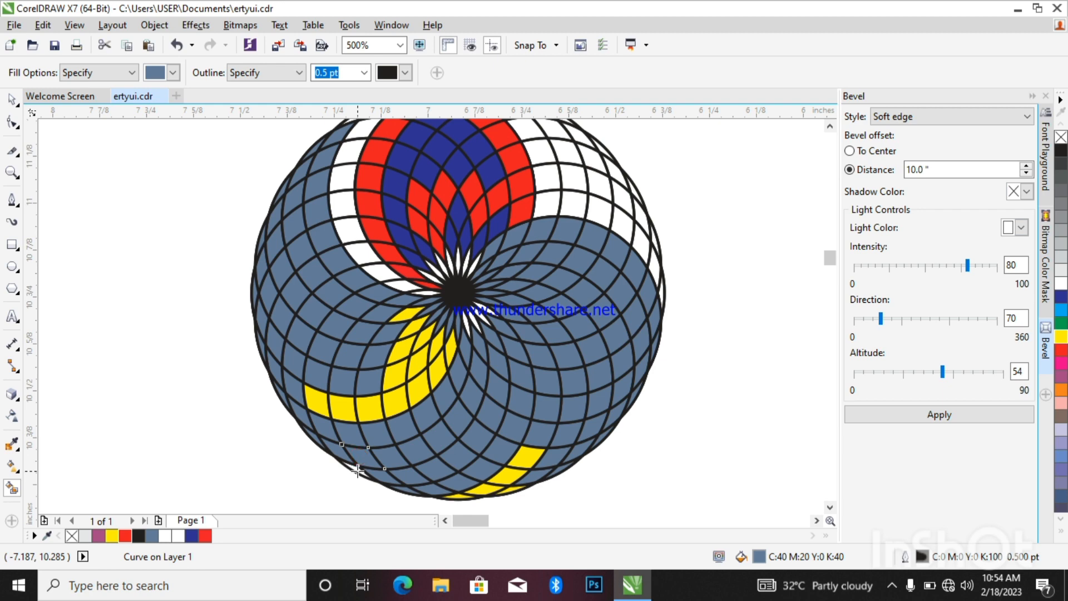
Colour the three cells above the short yellow band yellow to extend it up towards the hub
scroll(489, 478, "down", 2)
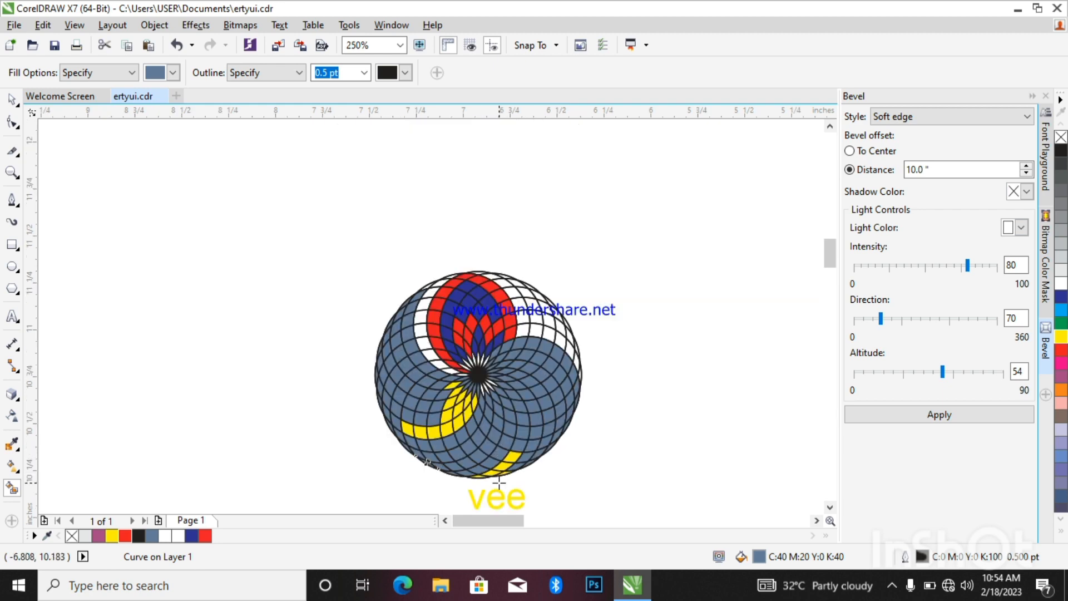
scroll(499, 476, "up", 2)
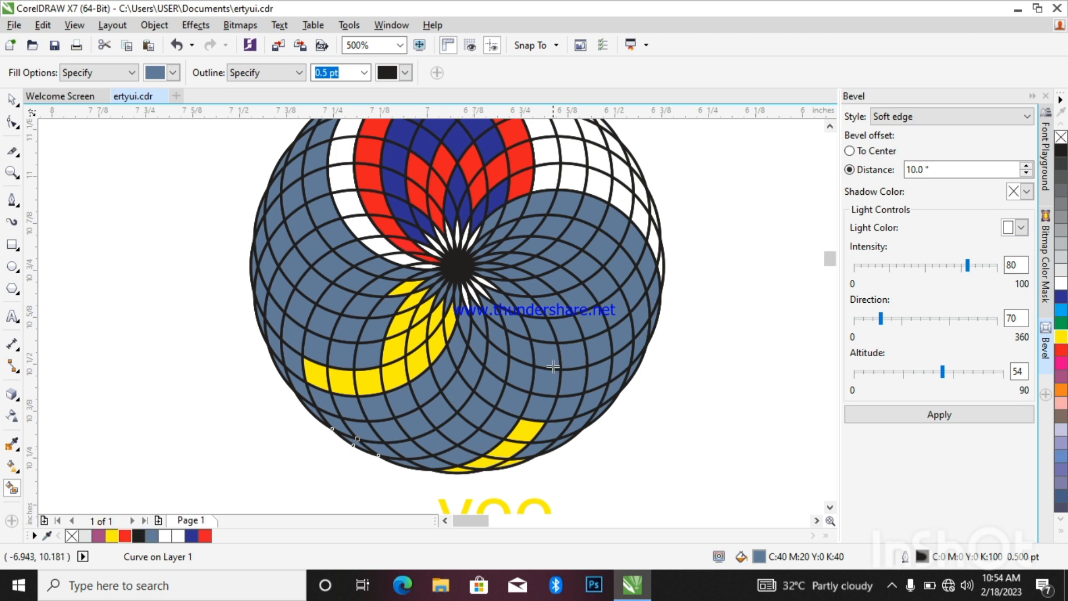
left_click(114, 535)
left_click(519, 371)
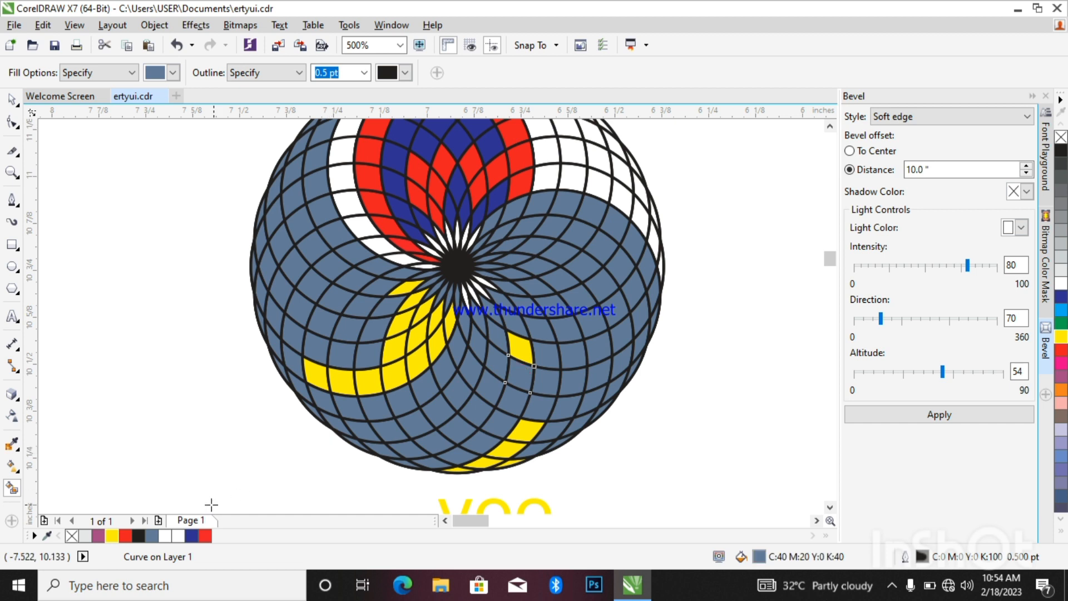
left_click(114, 535)
left_click(522, 401)
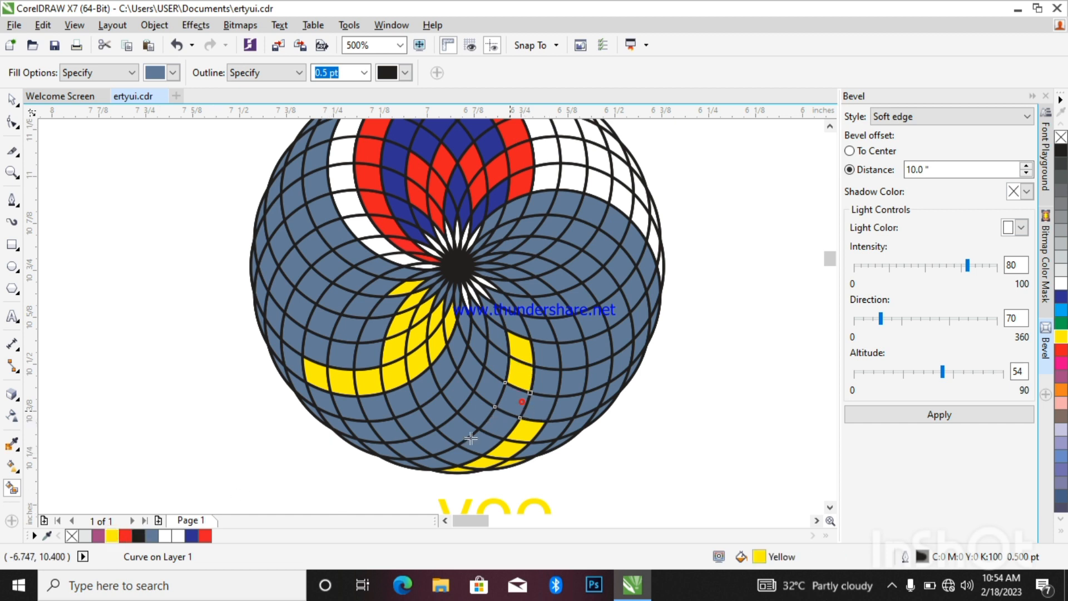
left_click(112, 535)
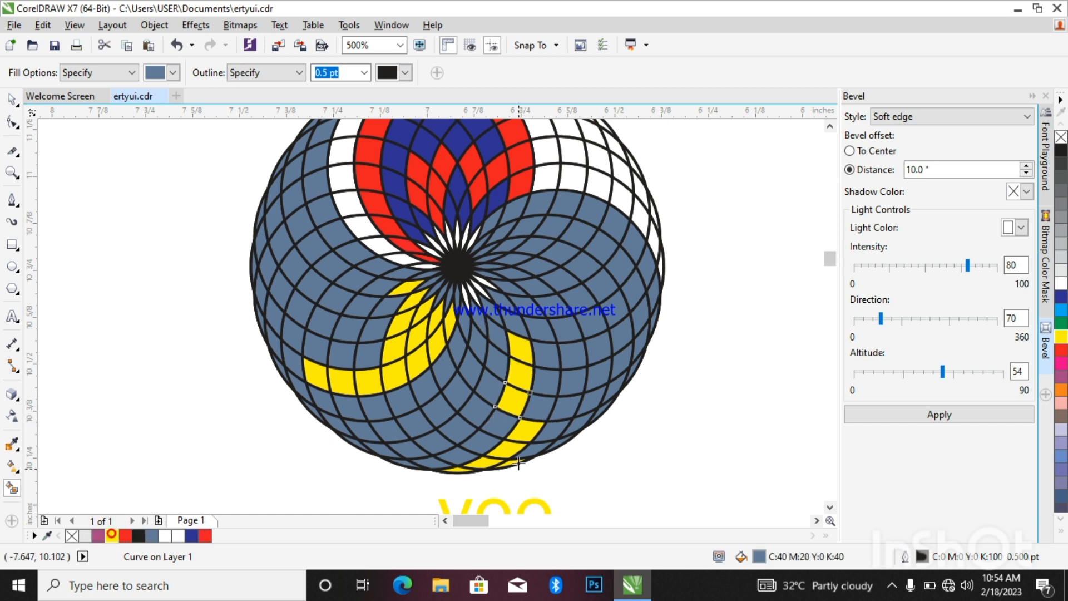
Apply Smart Fill in blue-grey again to the cells beside the short yellow band and along the bottom rim
left_click(502, 431)
left_click(477, 446)
left_click(462, 455)
left_click(434, 464)
left_click(411, 453)
left_click(433, 447)
left_click(453, 432)
Select seven separate blue-grey cells across the lower lobe between the two yellow bands and colour them yellow
left_click(473, 413)
key("space")
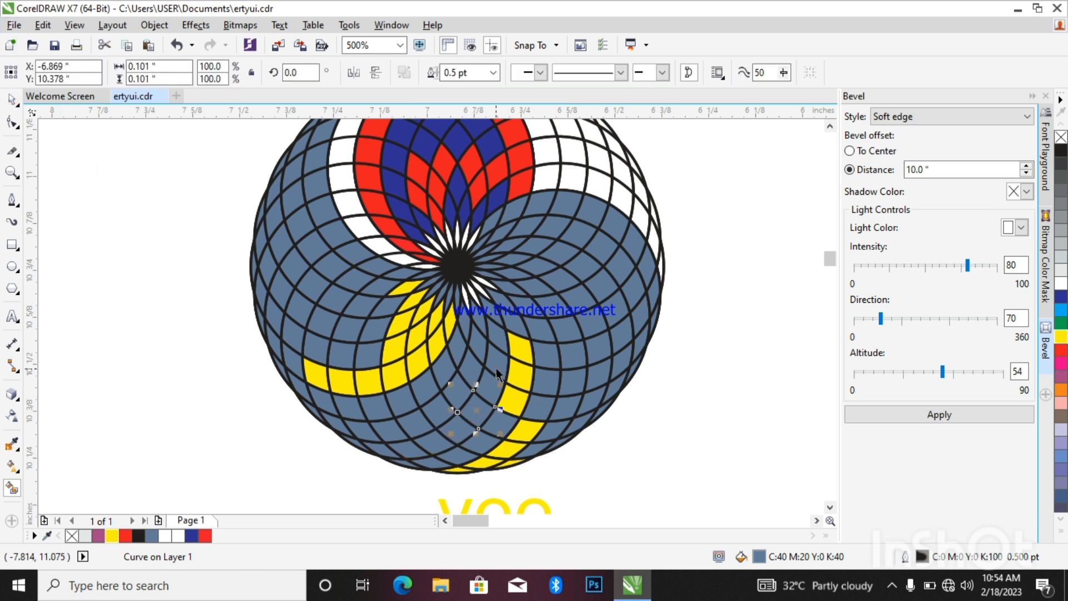
left_click(495, 359, "shift")
left_click(493, 382, "shift")
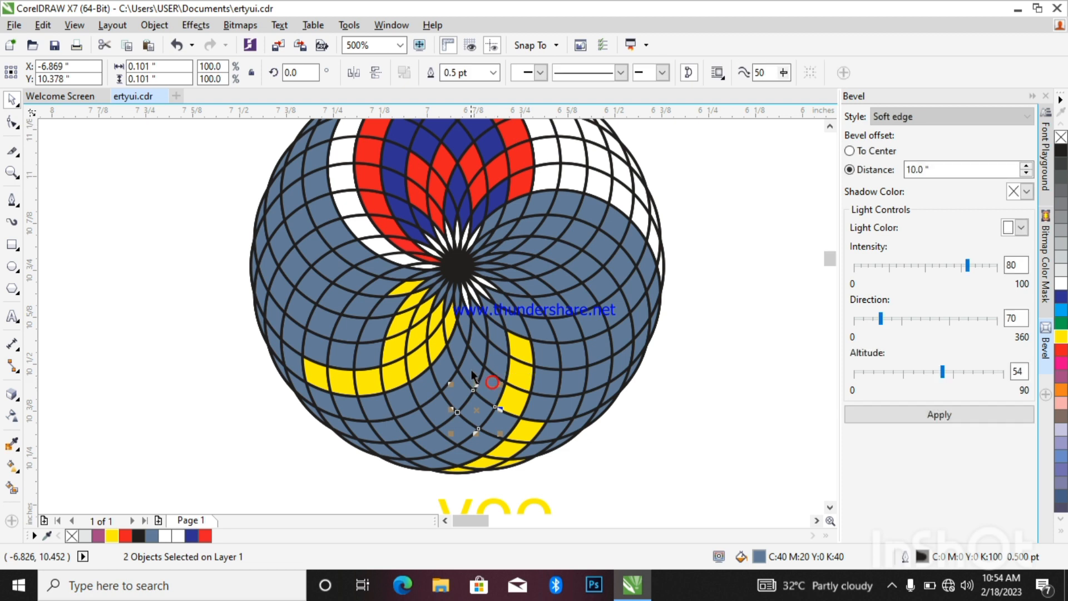
left_click(472, 370, "shift")
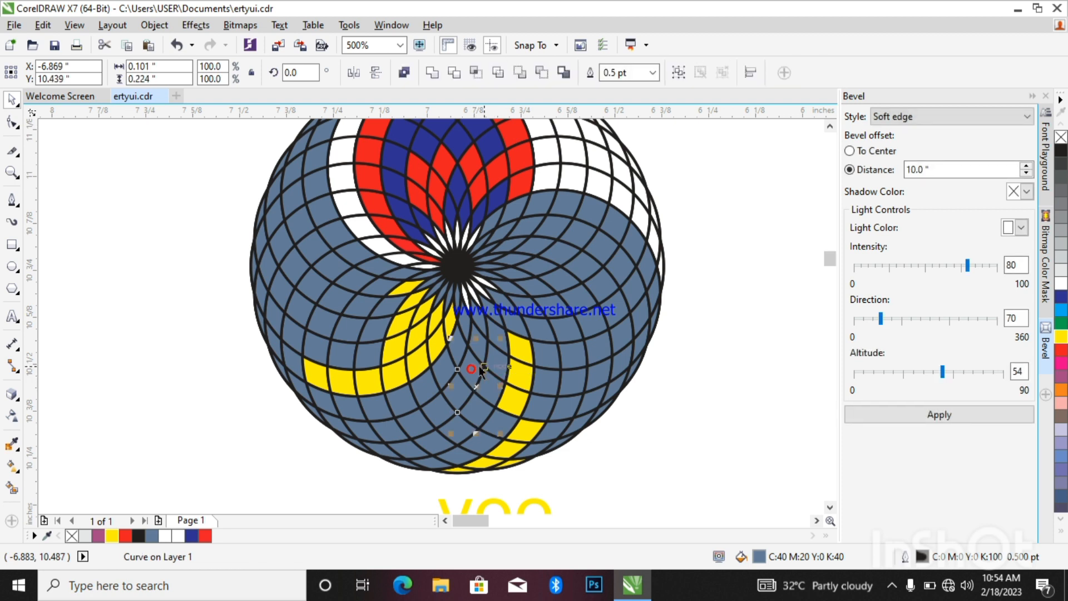
left_click(497, 328, "shift")
left_click(443, 385, "shift")
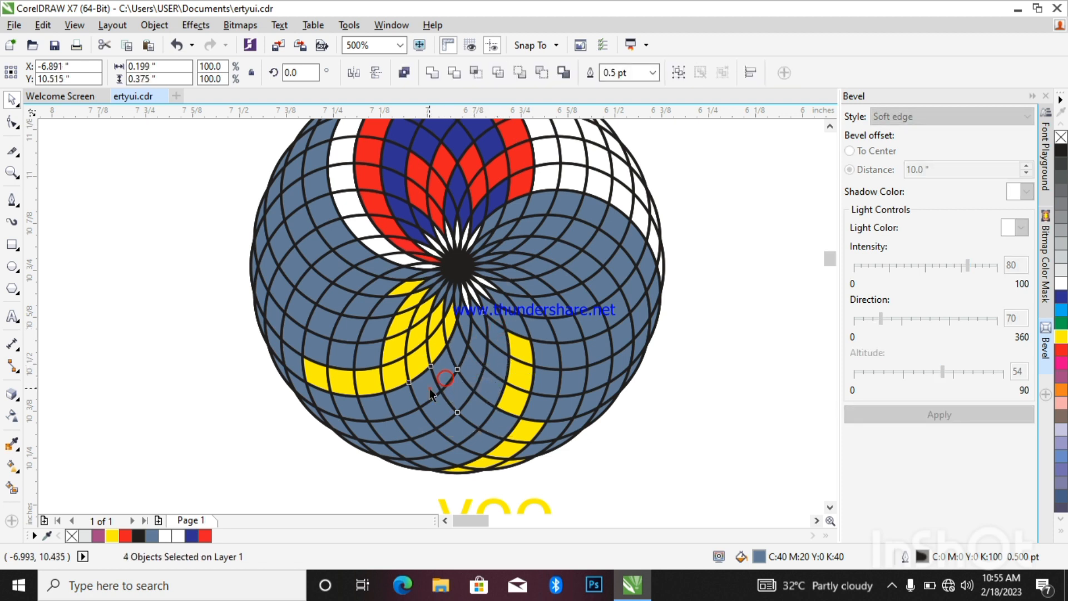
left_click(396, 400, "shift")
left_click(370, 407, "shift")
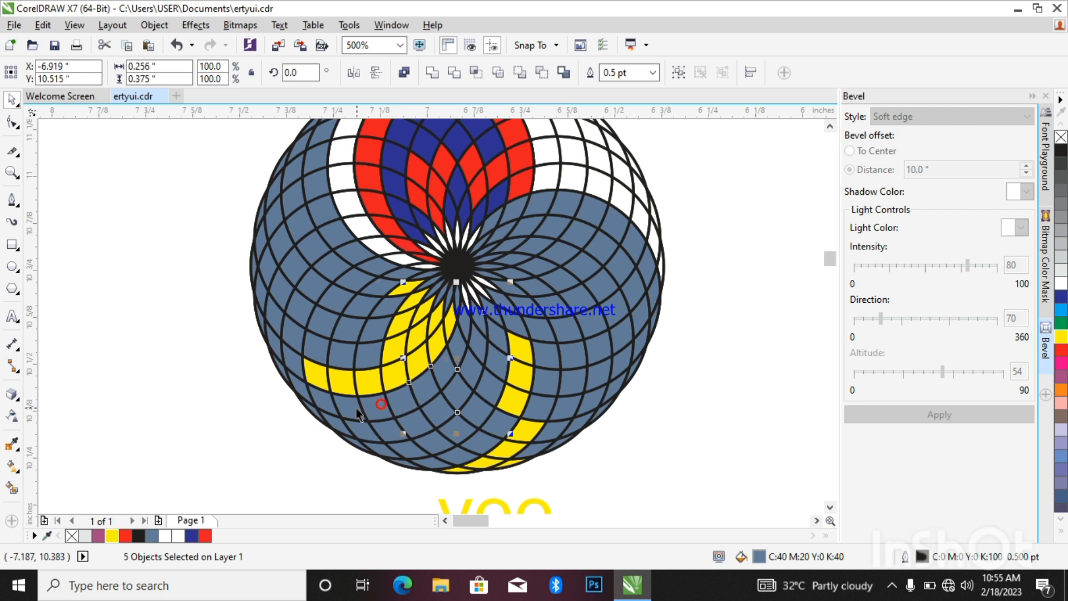
left_click(413, 428, "shift")
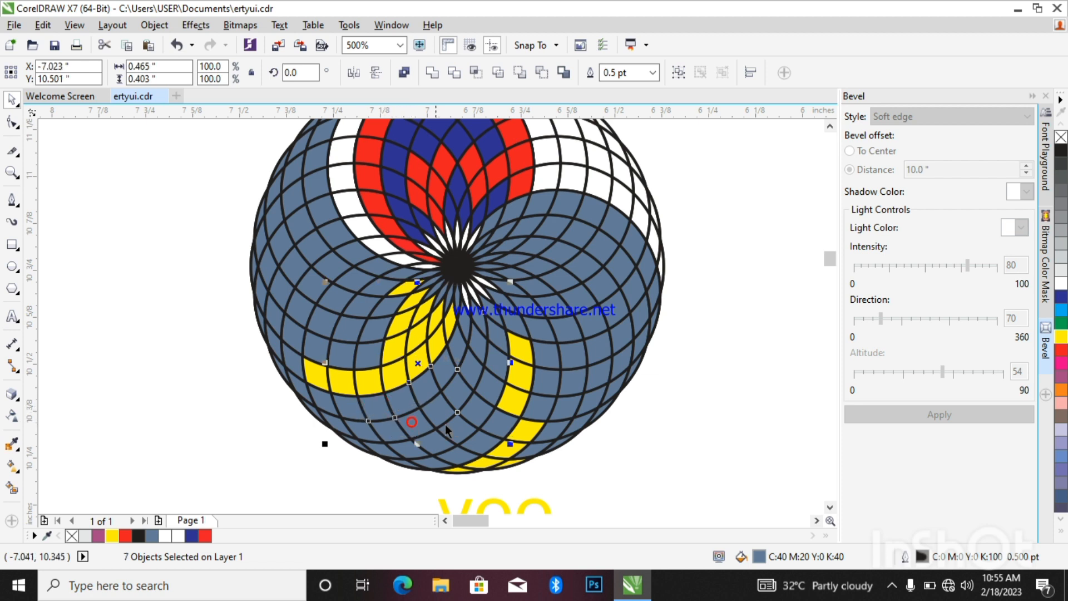
left_click(112, 536)
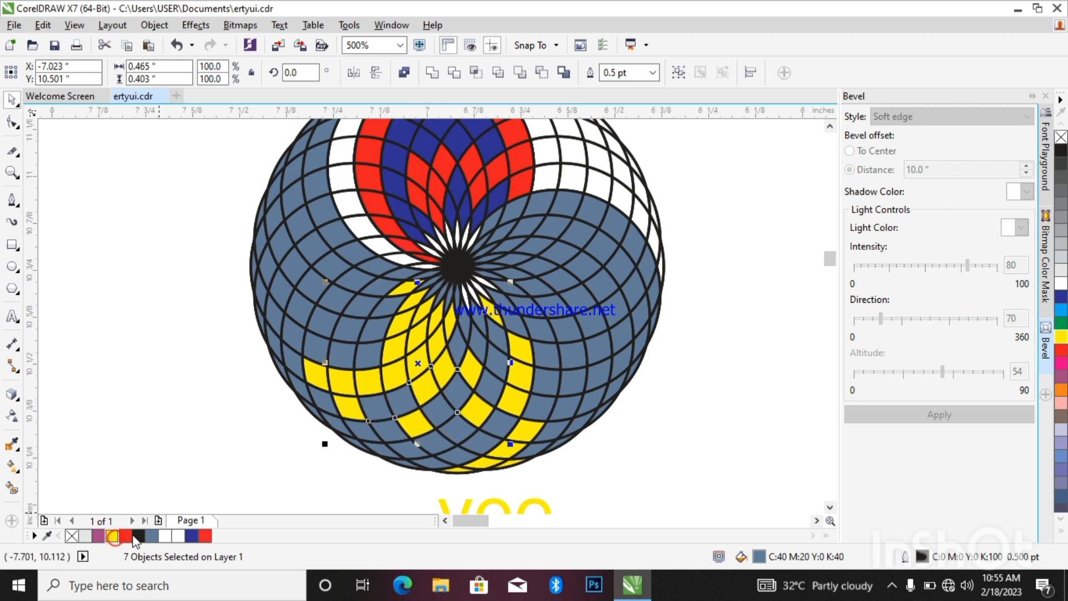
Colour four more blue-grey cells under the long yellow arch, out towards the lower-left rim, yellow one at a time
left_click(395, 419)
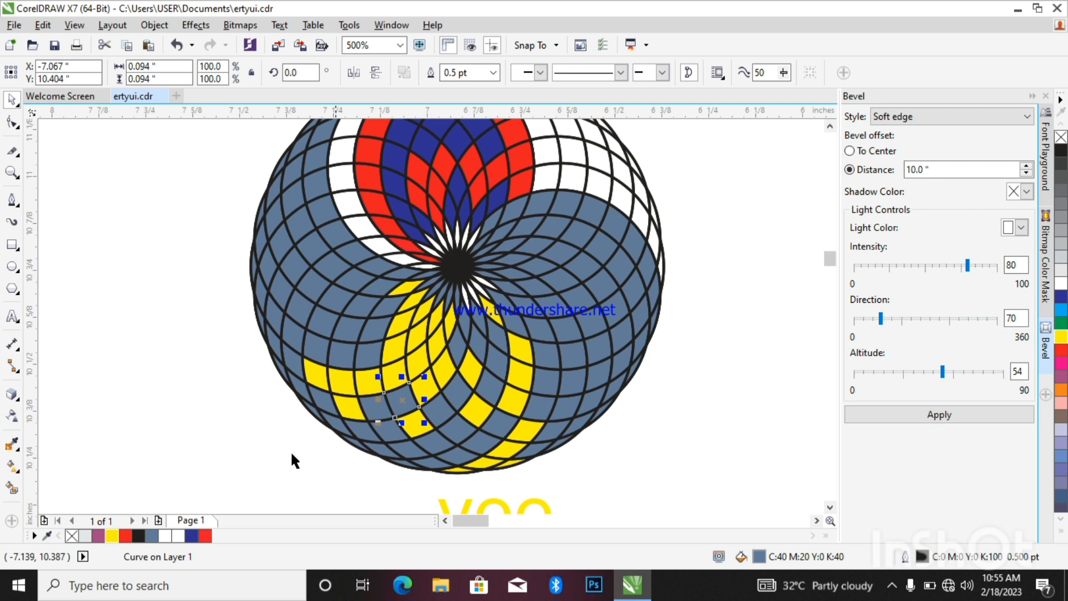
left_click(112, 536)
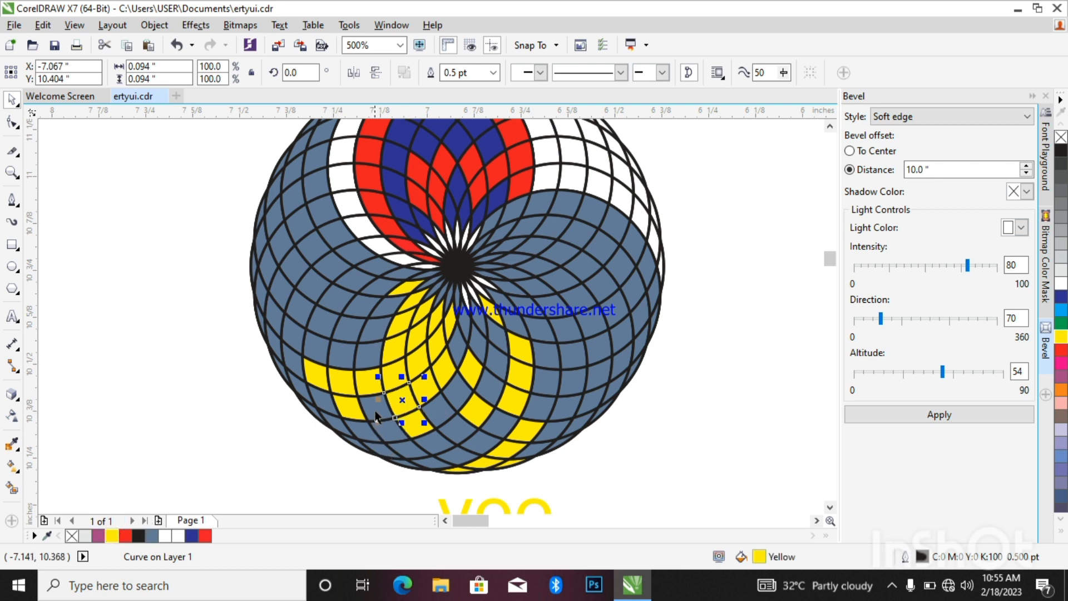
left_click(377, 417)
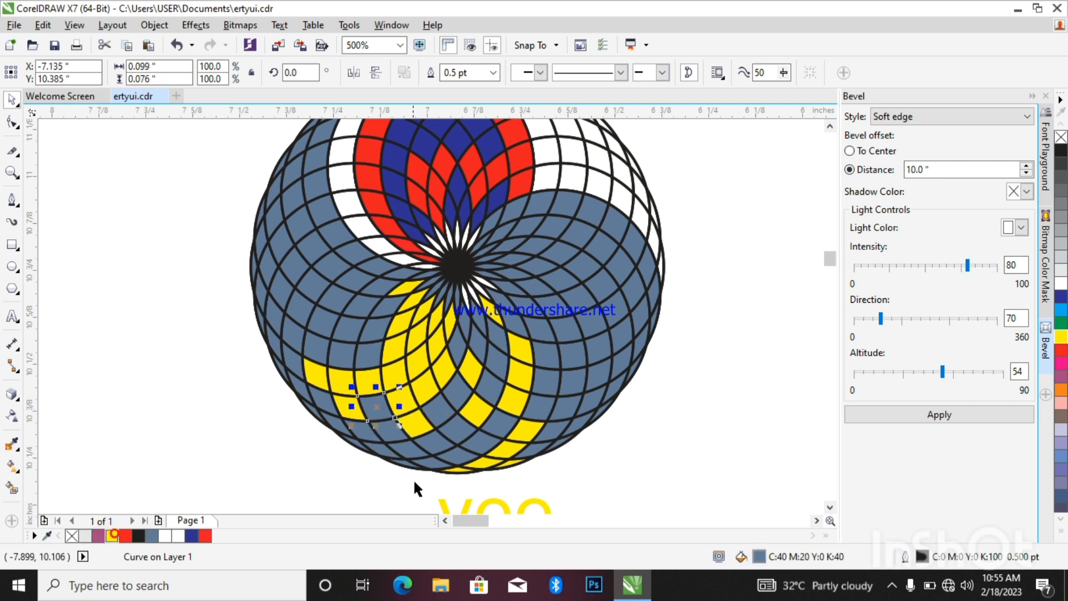
left_click(392, 430)
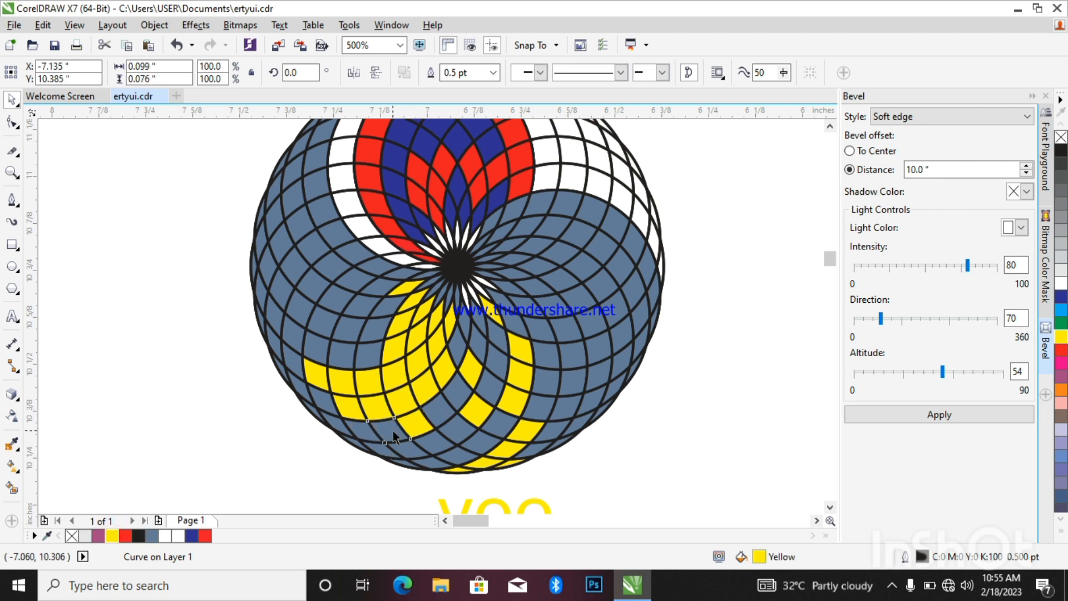
left_click(113, 536)
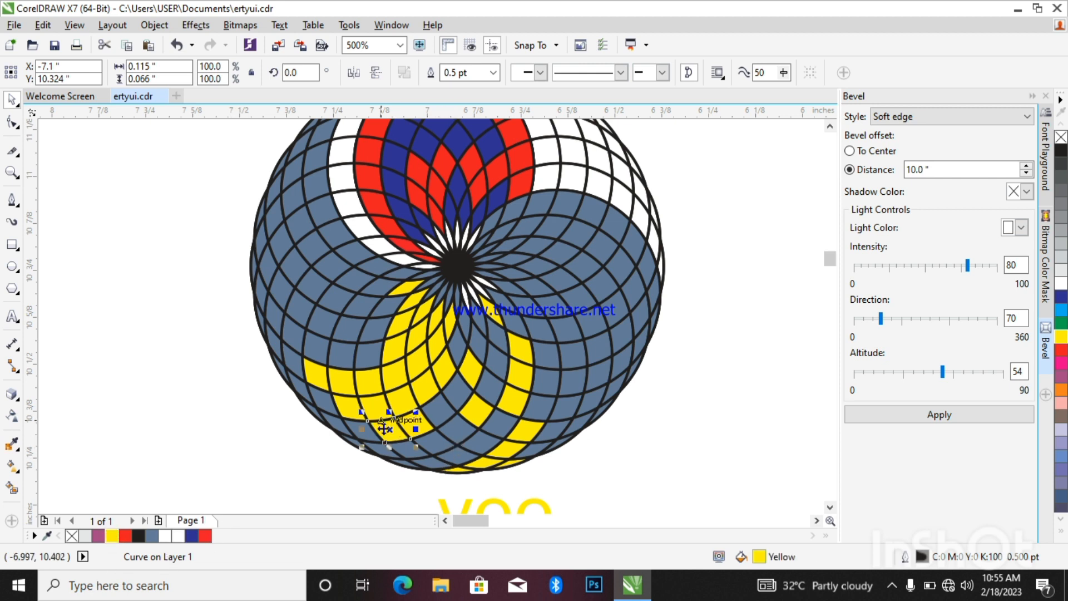
left_click(367, 432)
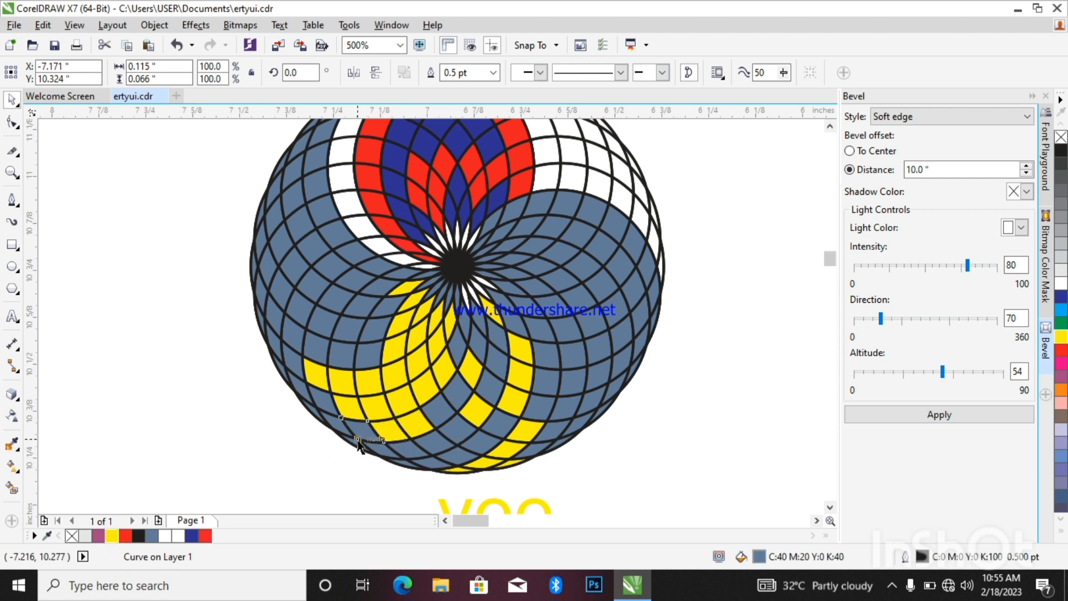
left_click(112, 536)
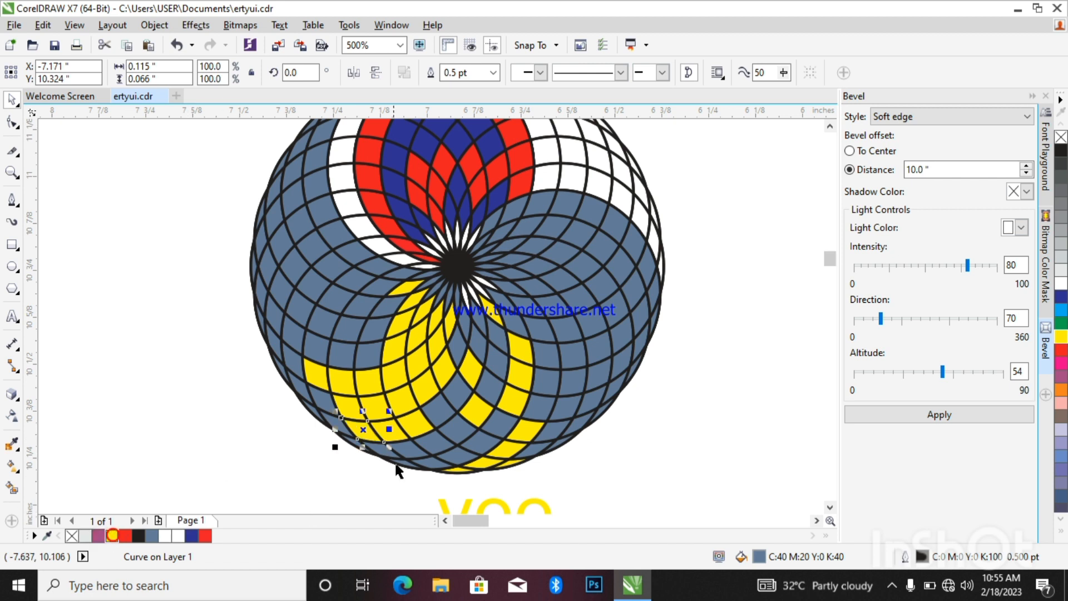
left_click(348, 431)
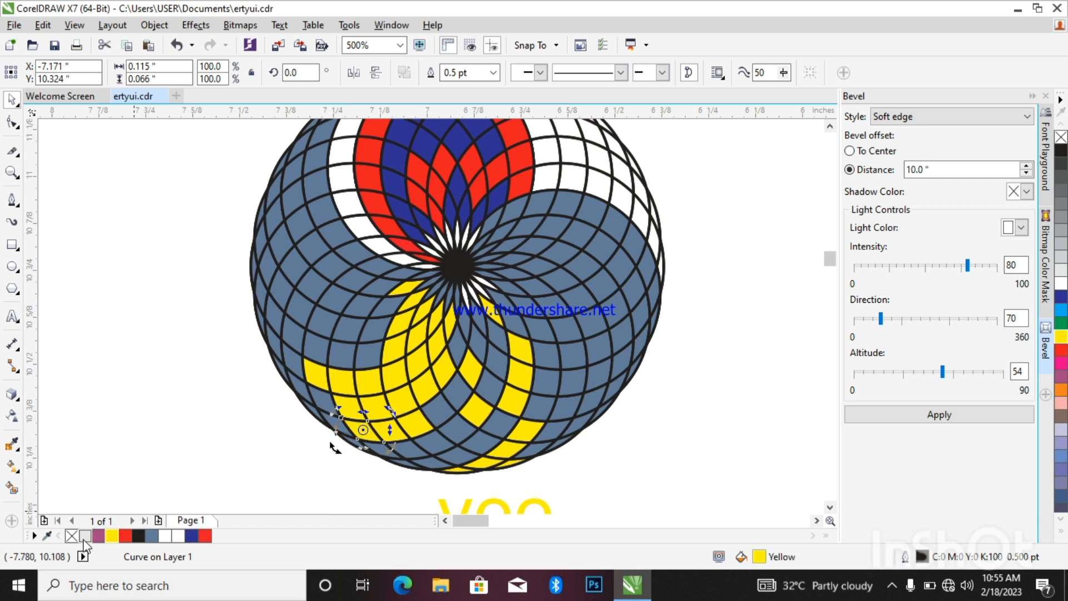
scroll(405, 423, "down", 2)
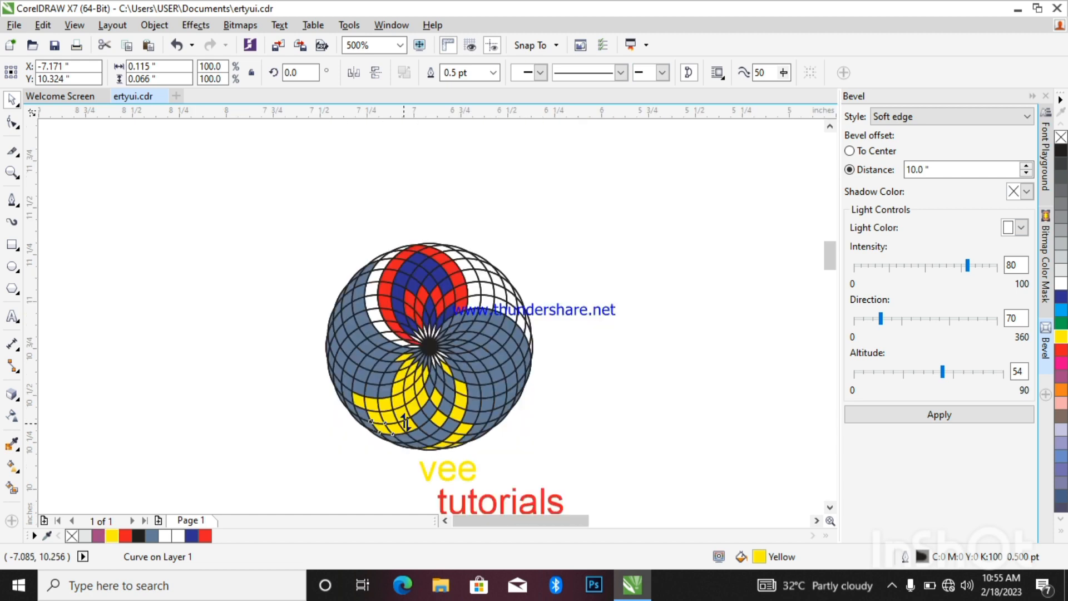
scroll(405, 422, "down", 2)
scroll(409, 414, "up", 1)
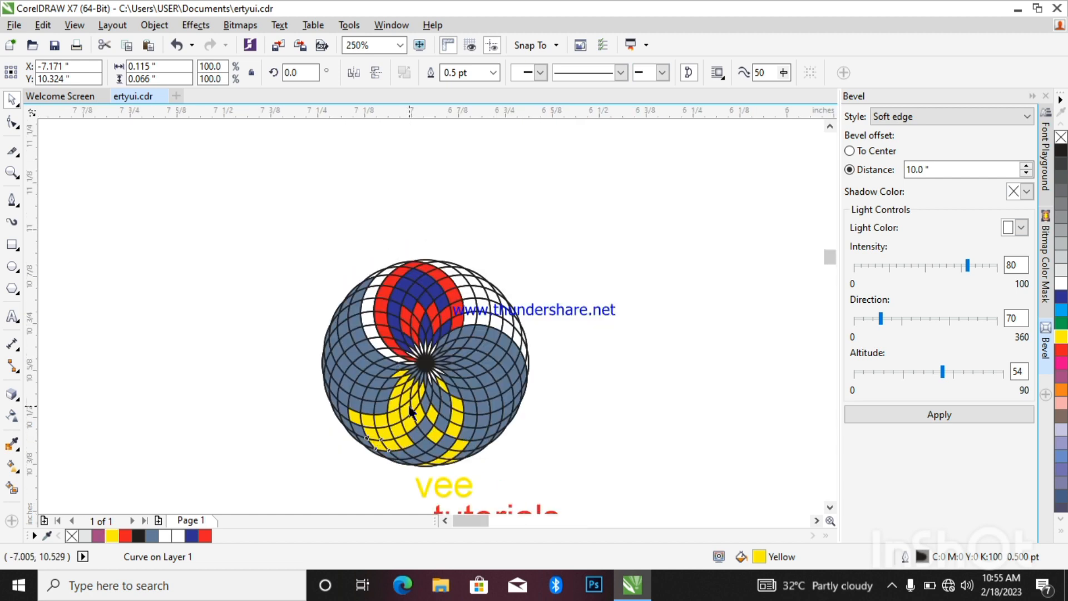
scroll(410, 412, "up", 2)
scroll(415, 409, "down", 1)
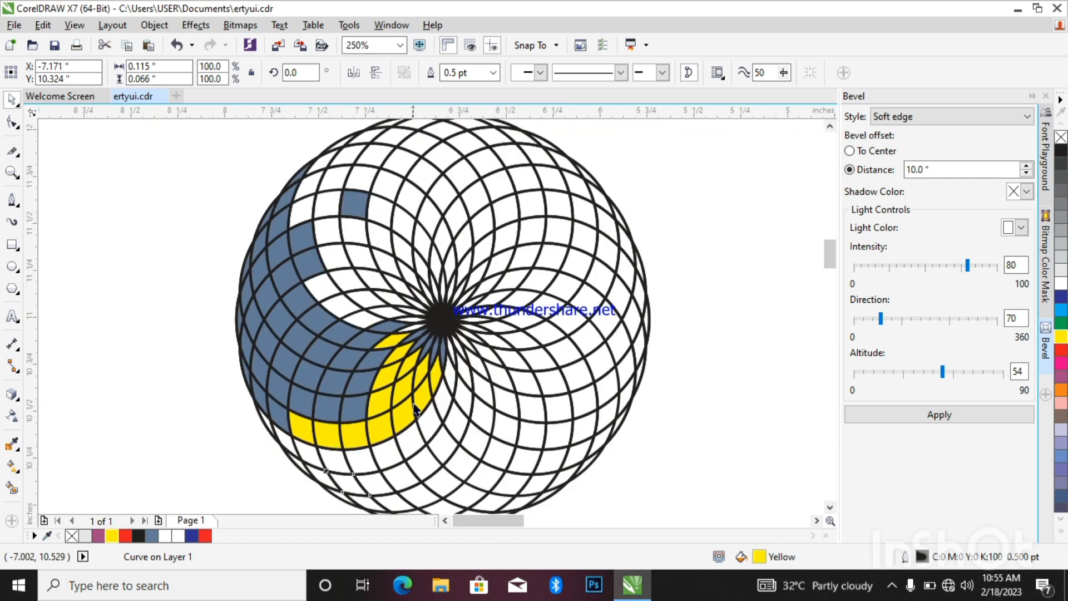
scroll(415, 410, "down", 1)
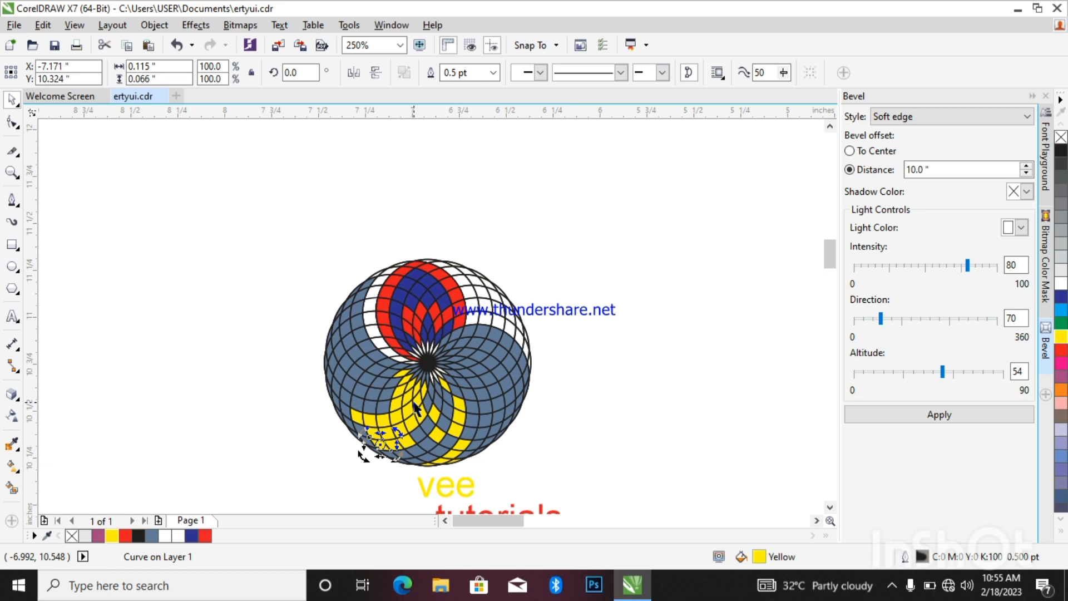
left_click(894, 587)
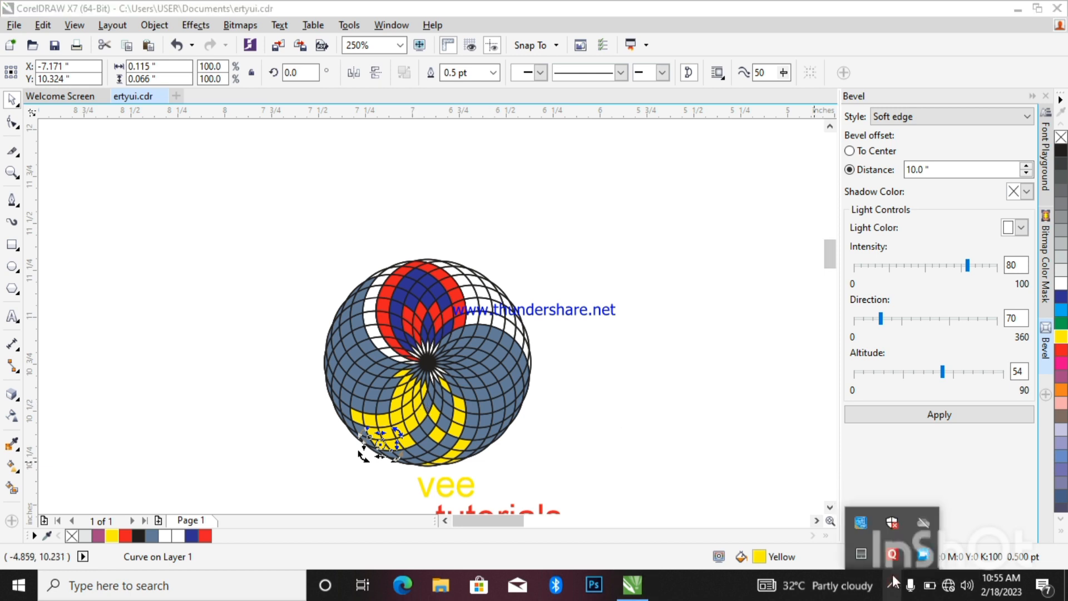
right_click(924, 554)
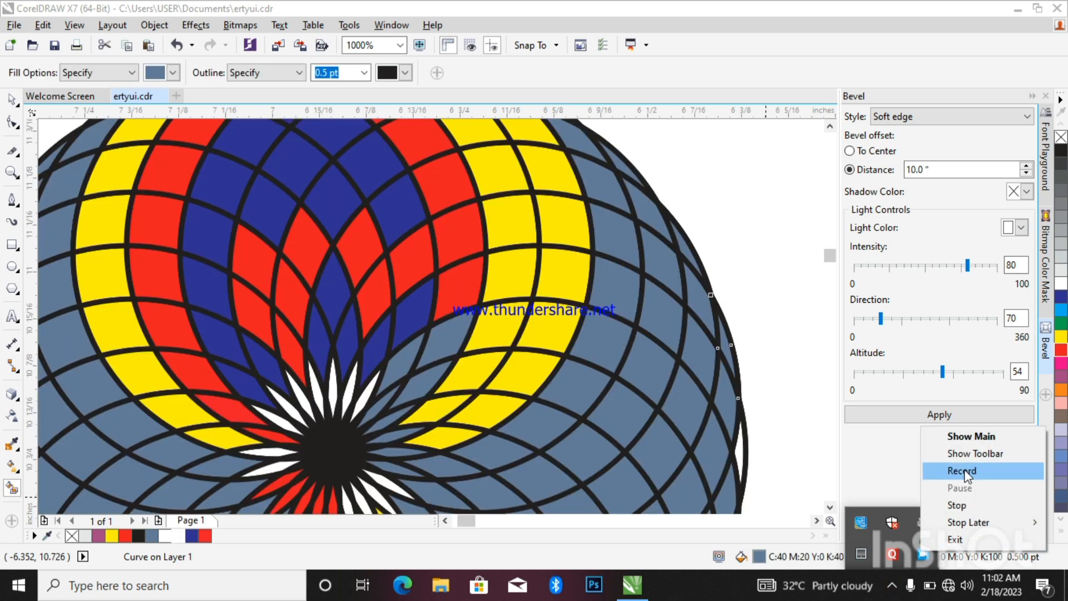
left_click(962, 470)
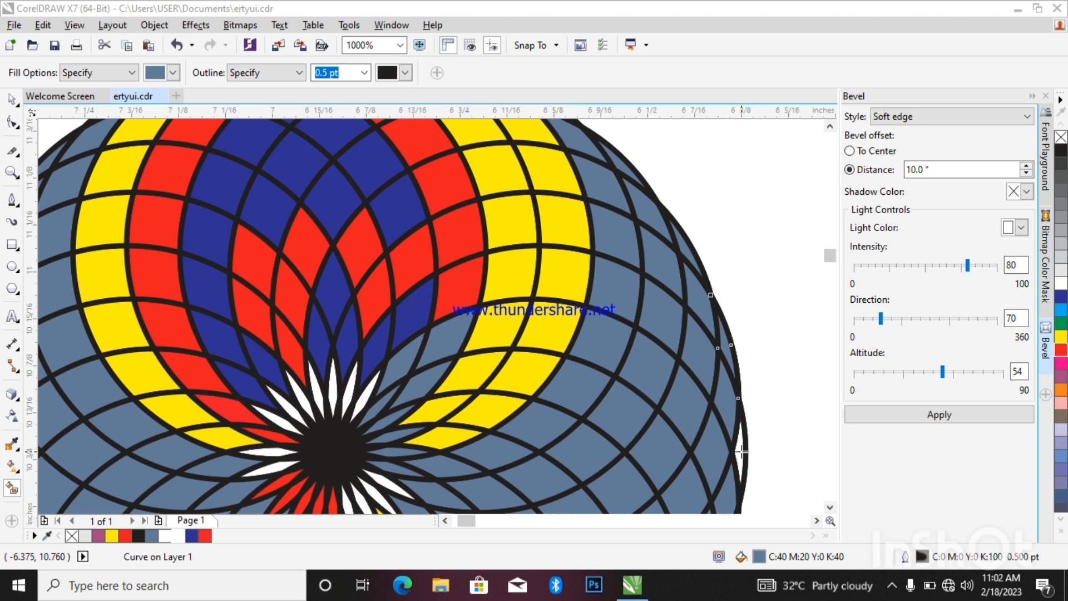
scroll(657, 277, "down", 3)
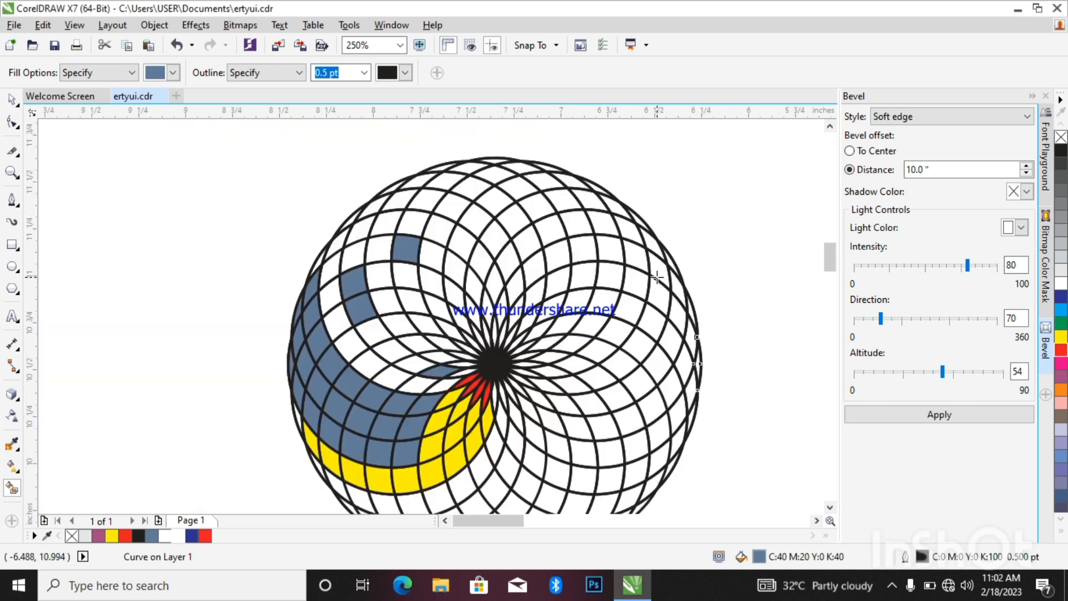
scroll(657, 277, "down", 3)
scroll(629, 300, "up", 3)
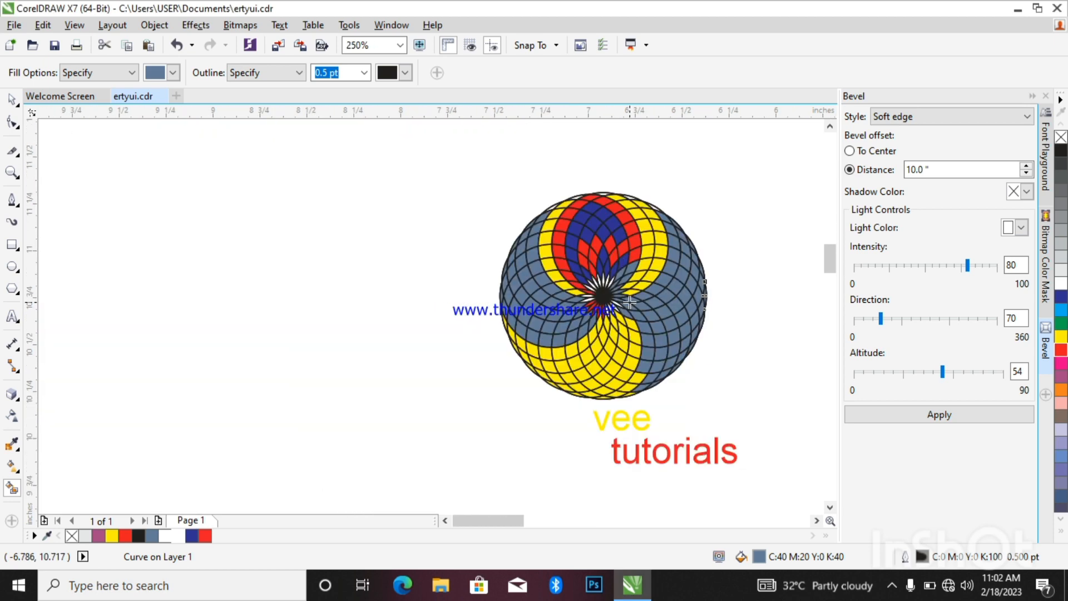
scroll(651, 331, "up", 2)
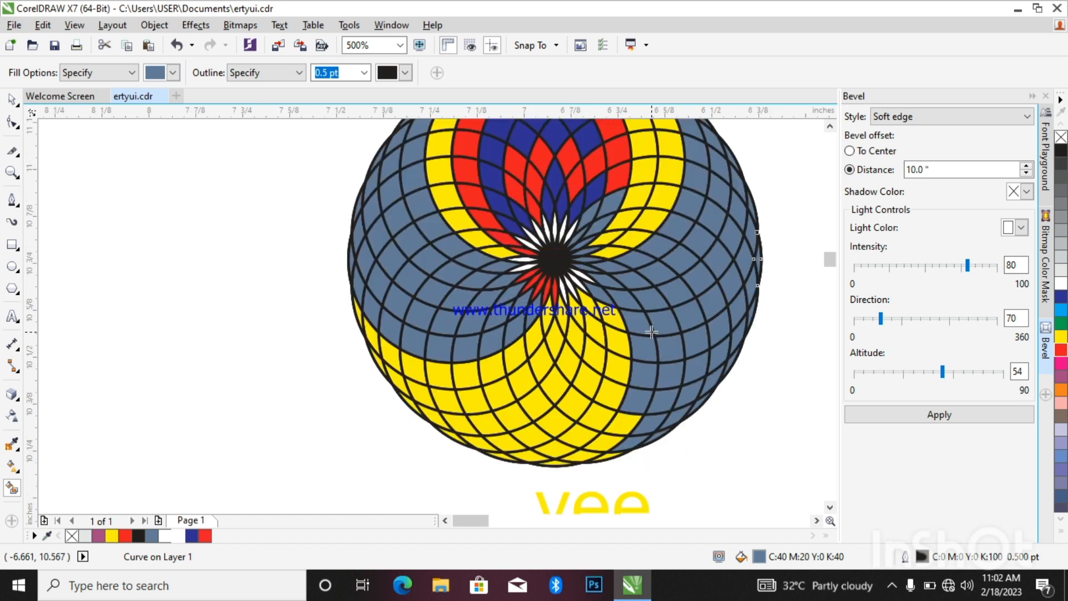
Apply Smart Fill in blue-grey to the small cells along the bottom rim and to the white petals around the black hub
left_click(597, 448)
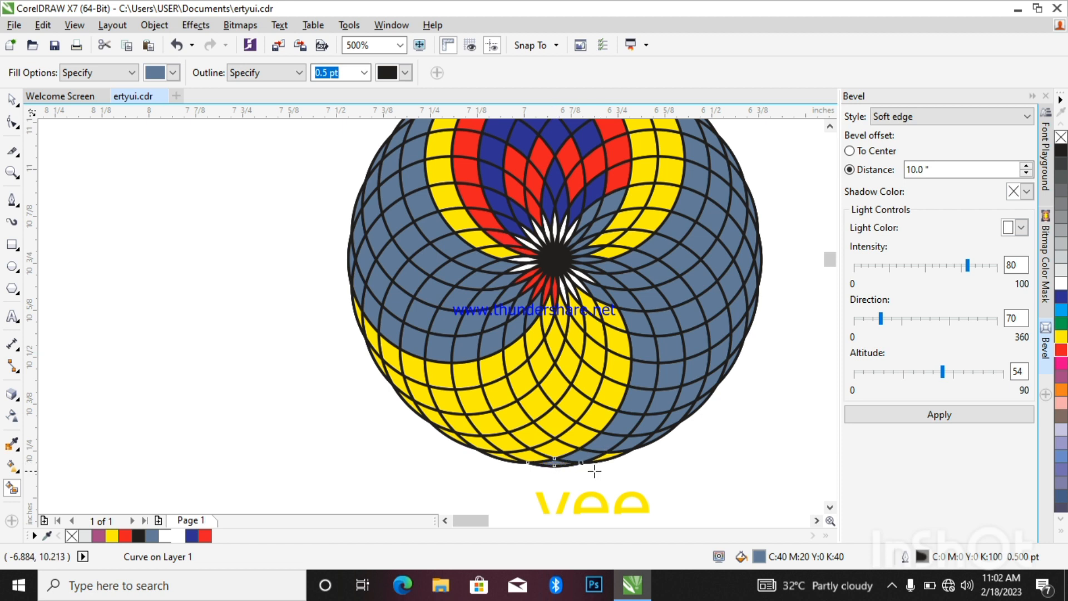
left_click(609, 456)
scroll(623, 385, "down", 4)
scroll(651, 373, "up", 2)
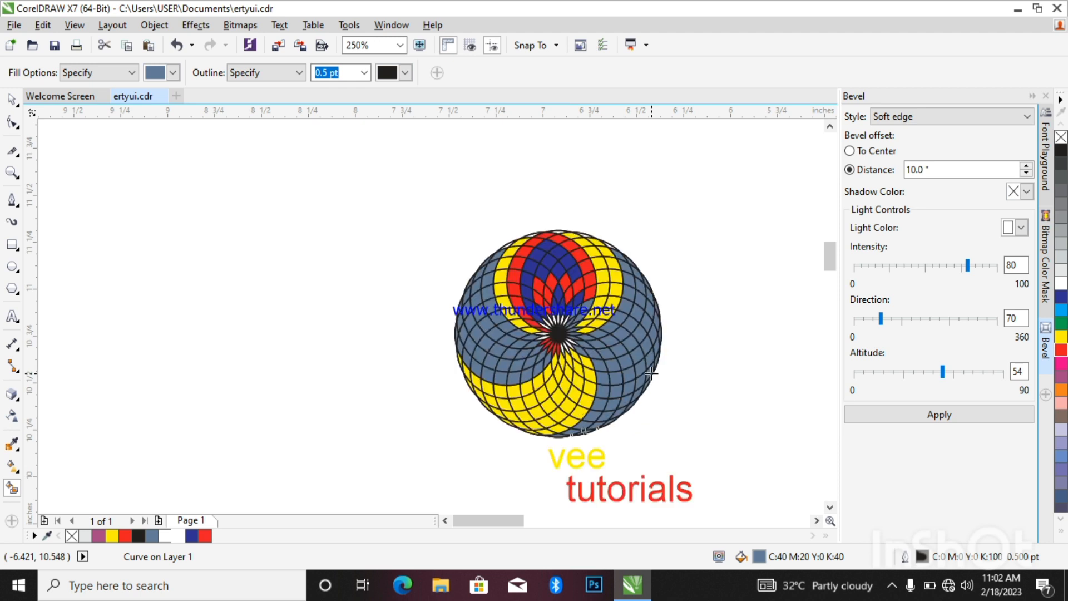
scroll(651, 373, "up", 2)
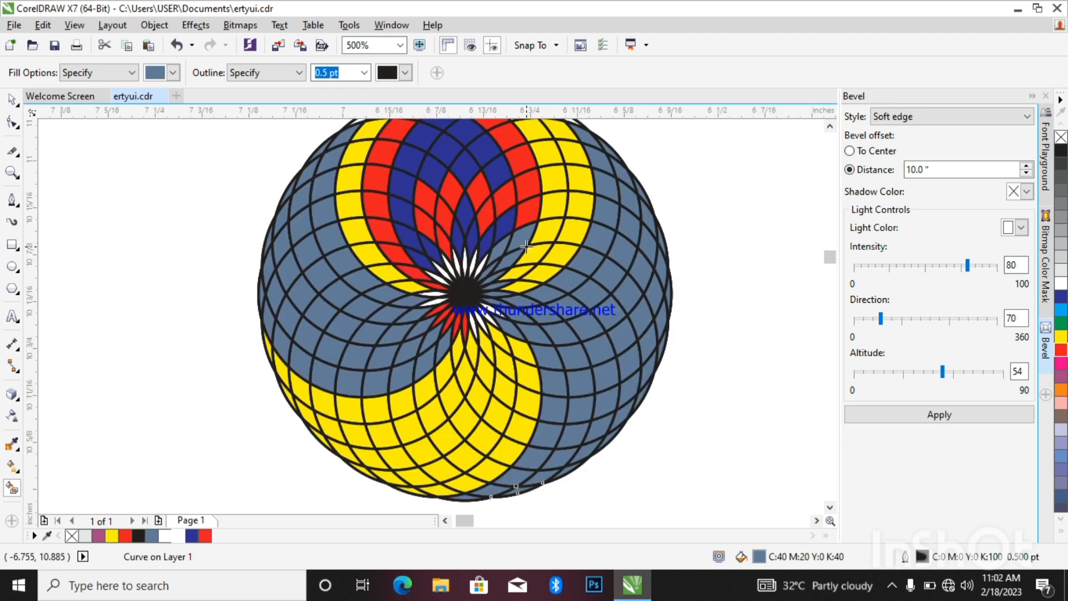
scroll(474, 242, "up", 2)
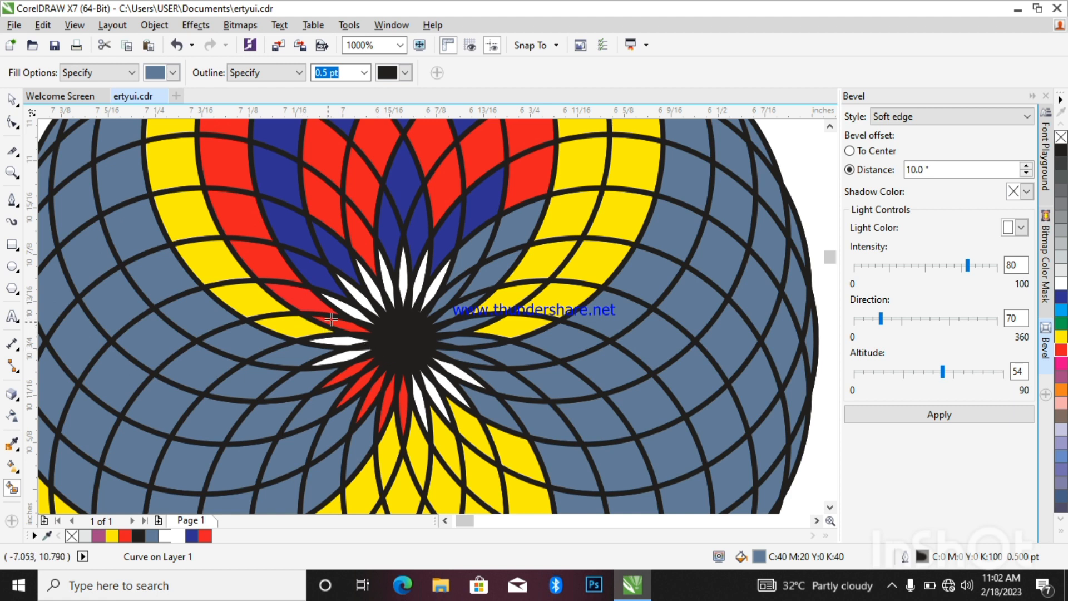
left_click(361, 313)
left_click_drag(362, 300, 349, 347)
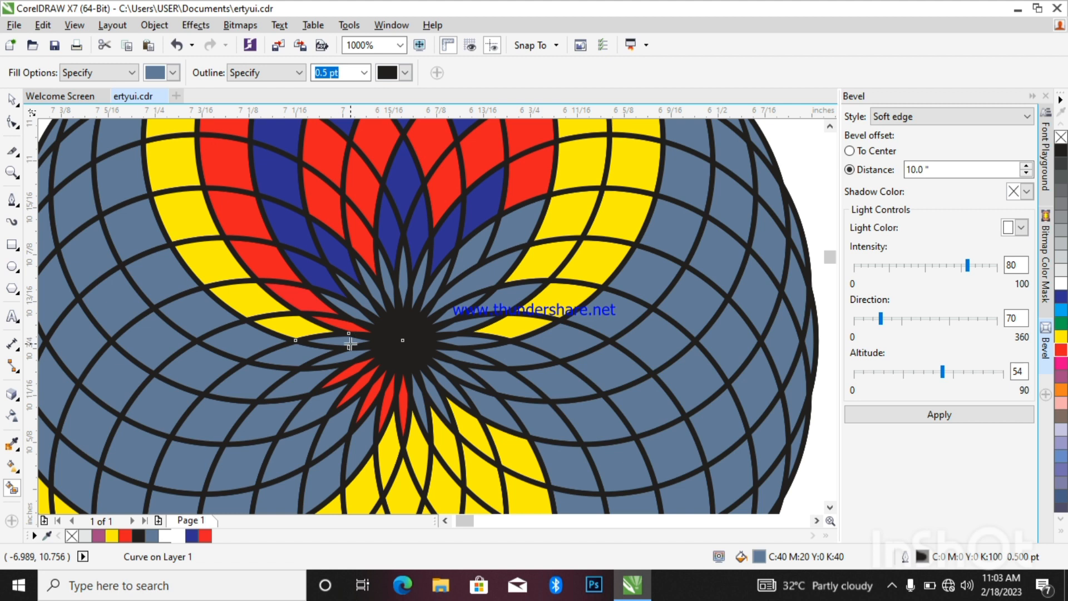
left_click(349, 340)
Select eleven blue-grey petals running from below the hub around its right side to the top and colour them red
left_click(11, 99)
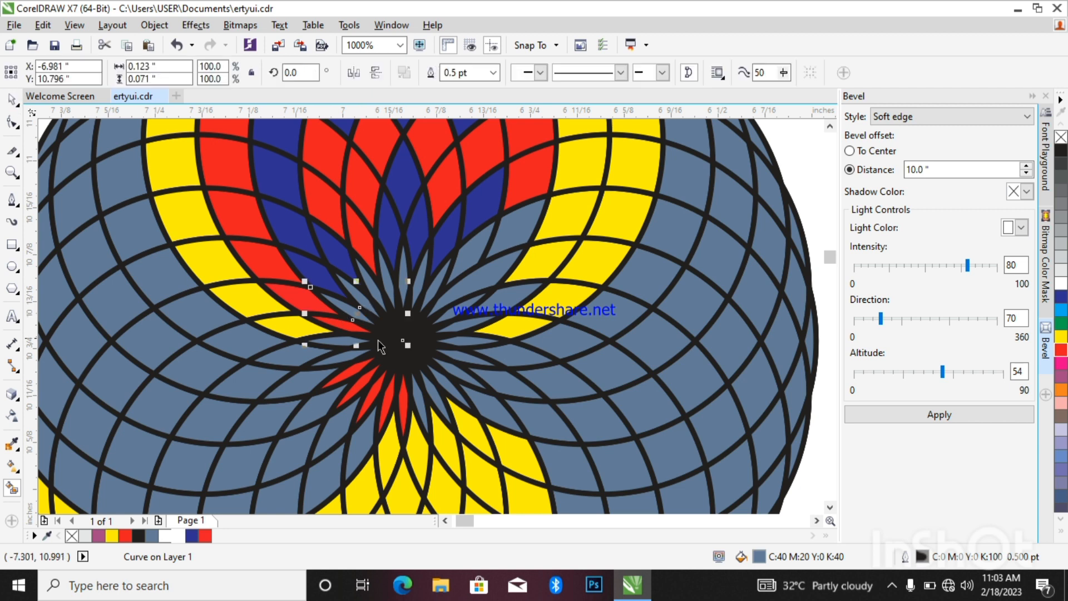
left_click(425, 410)
left_click(460, 390, "shift")
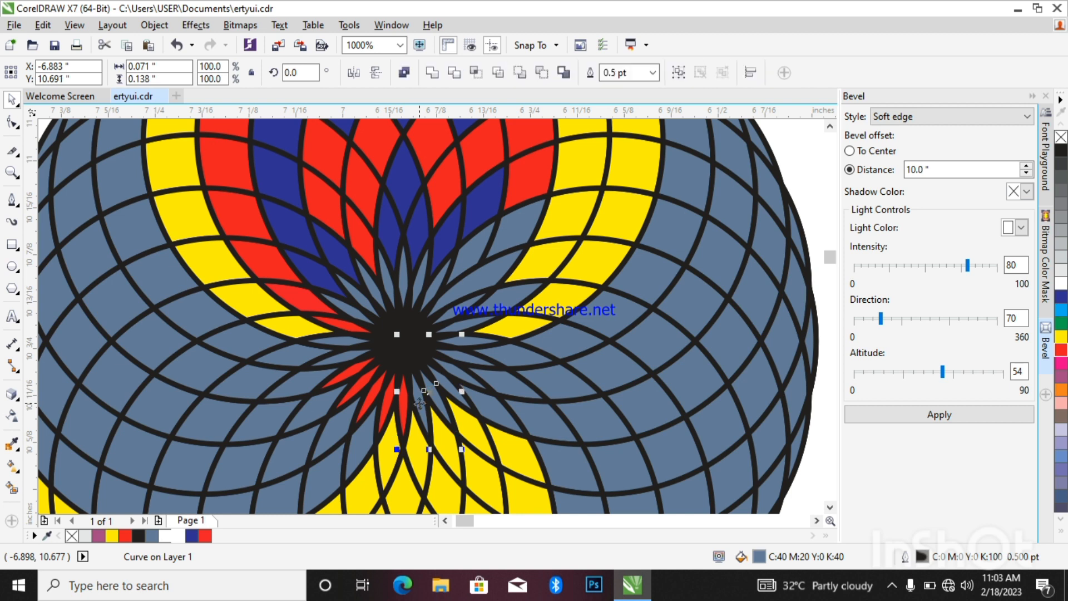
left_click(452, 371, "shift")
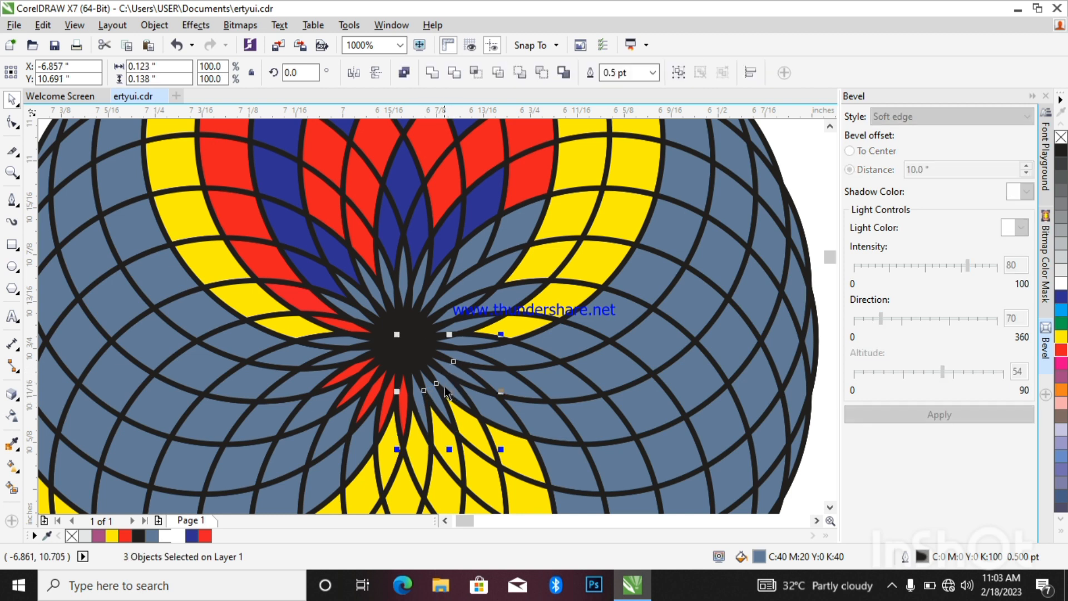
left_click(448, 384, "shift")
left_click(467, 354, "shift")
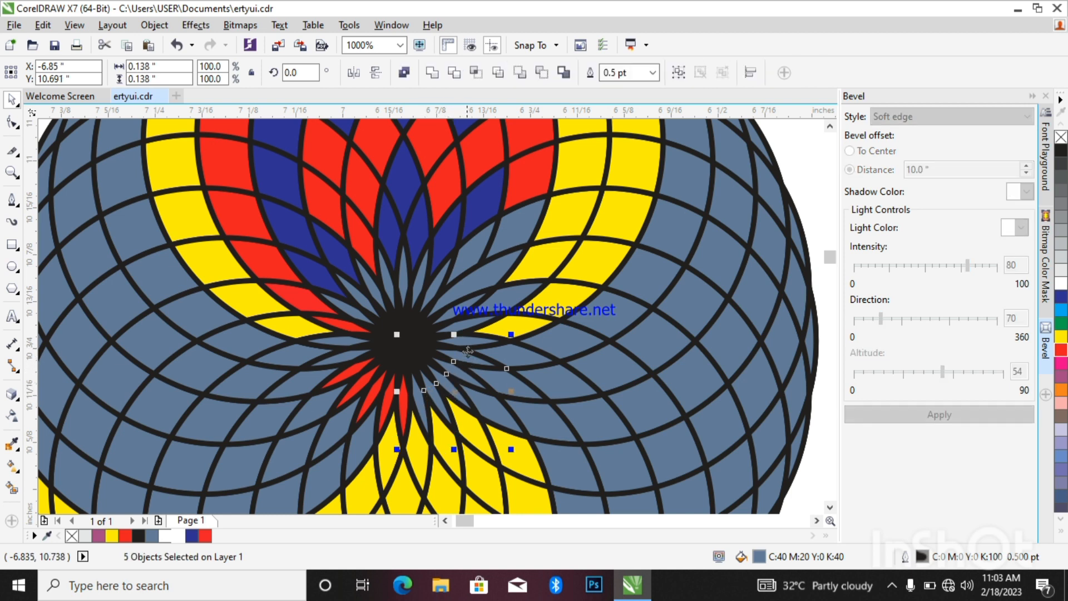
left_click(464, 329, "shift")
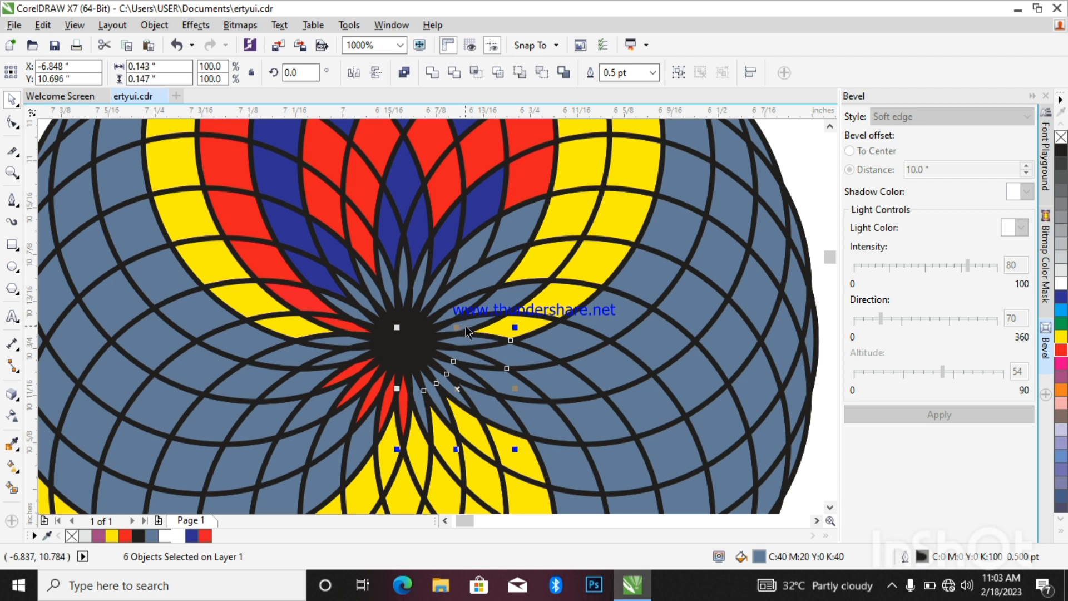
left_click(464, 319, "shift")
left_click(455, 305, "shift")
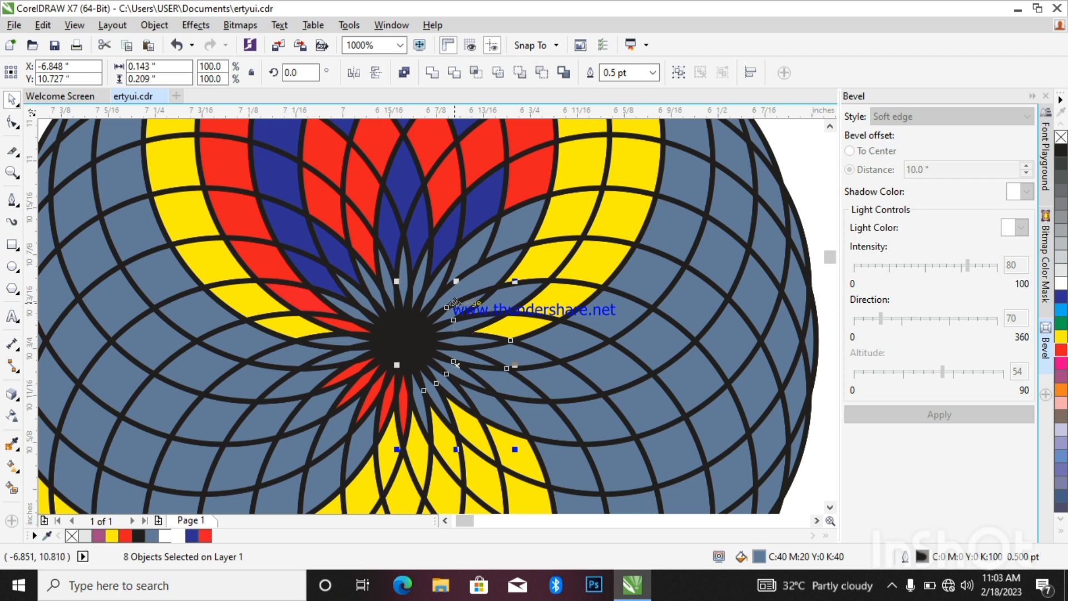
left_click(425, 292, "shift")
left_click(415, 286, "shift")
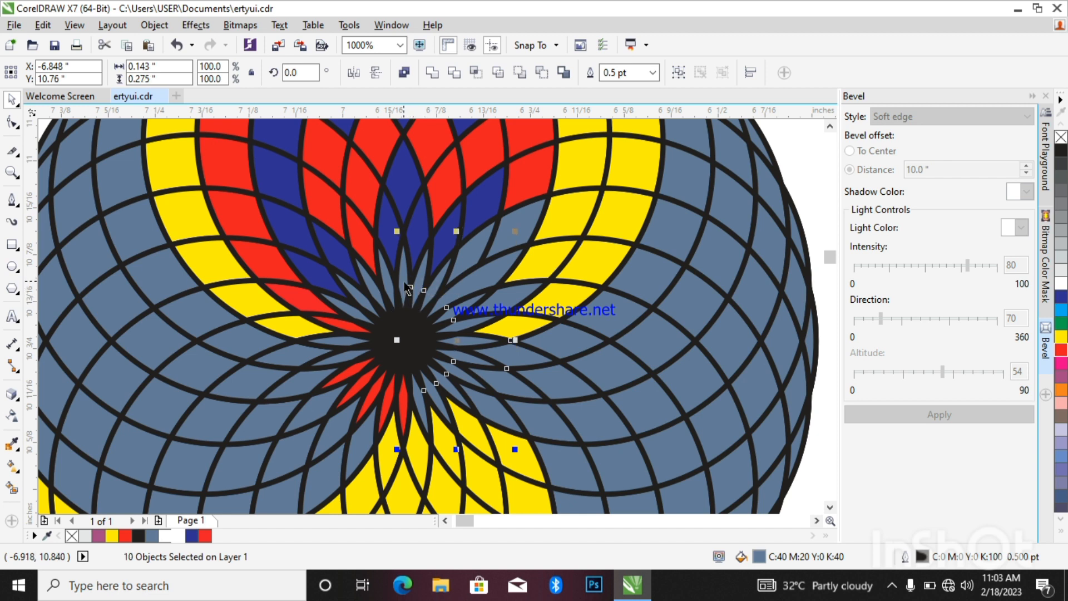
left_click(408, 288, "shift")
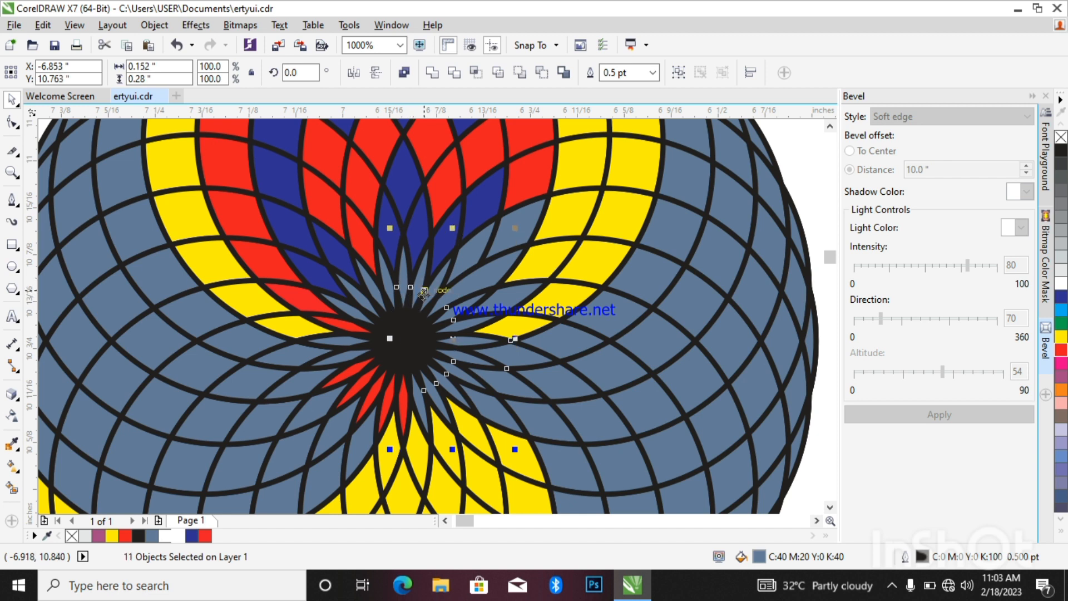
left_click(127, 536)
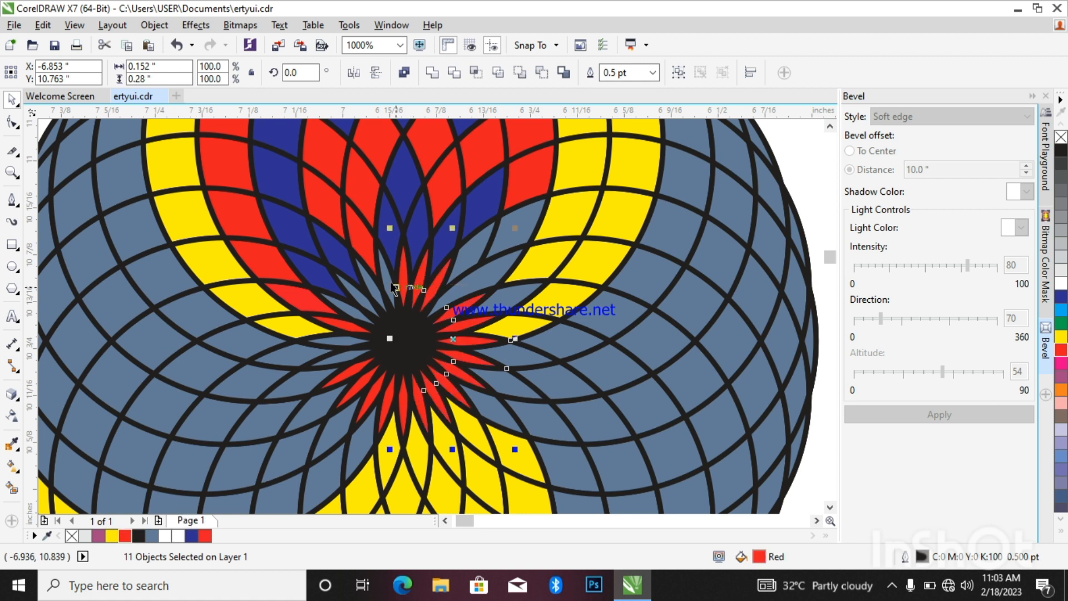
Select the six remaining blue-grey petals on the upper-left side of the hub, colour them red and deselect them
left_click(371, 289)
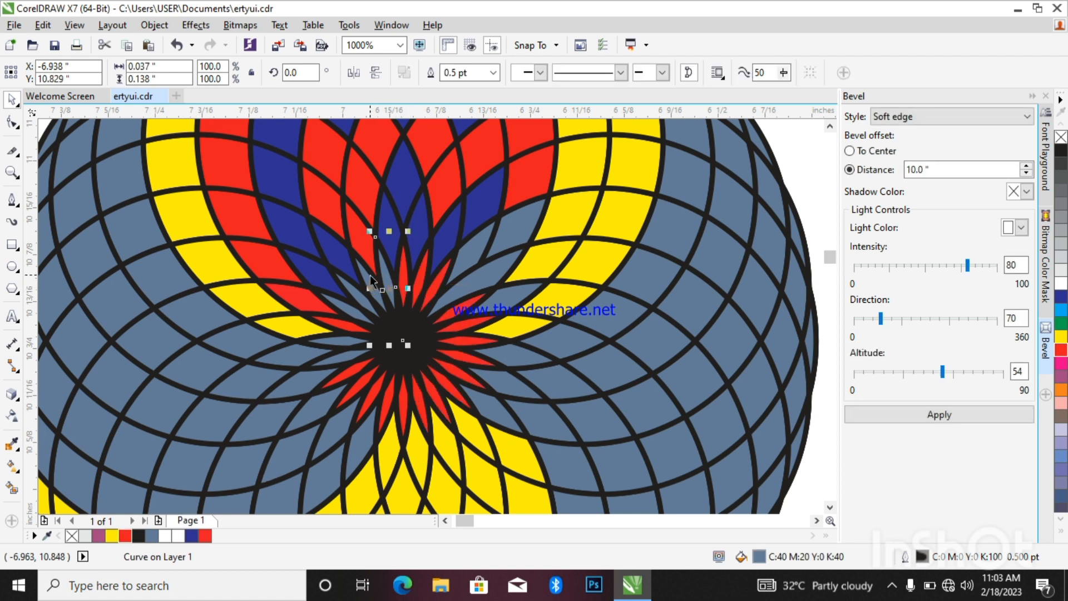
left_click(369, 276, "shift")
left_click(350, 315, "shift")
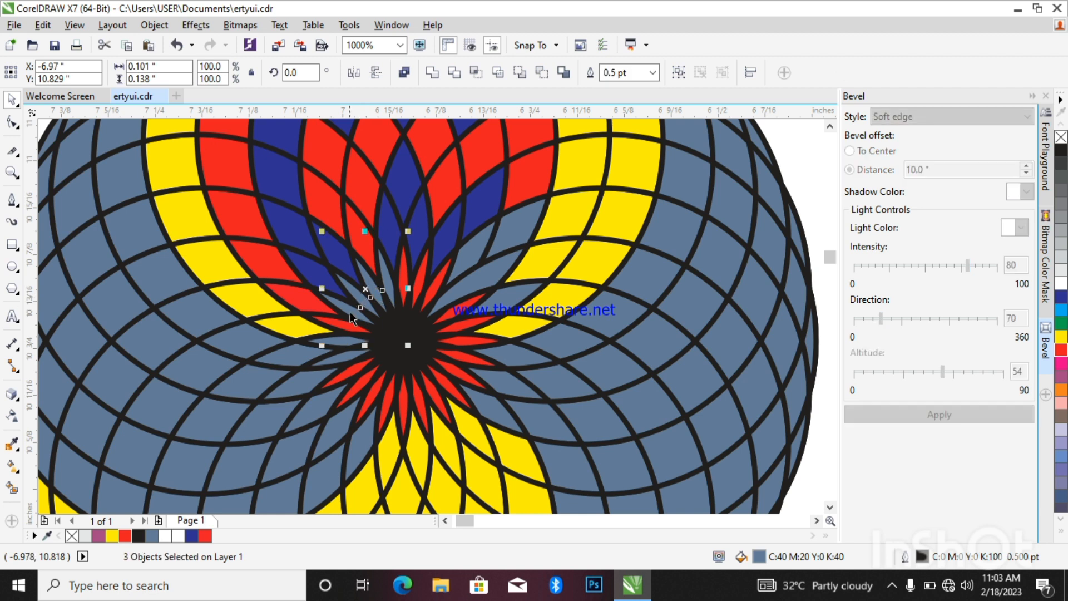
left_click(352, 342, "shift")
left_click(346, 342, "shift")
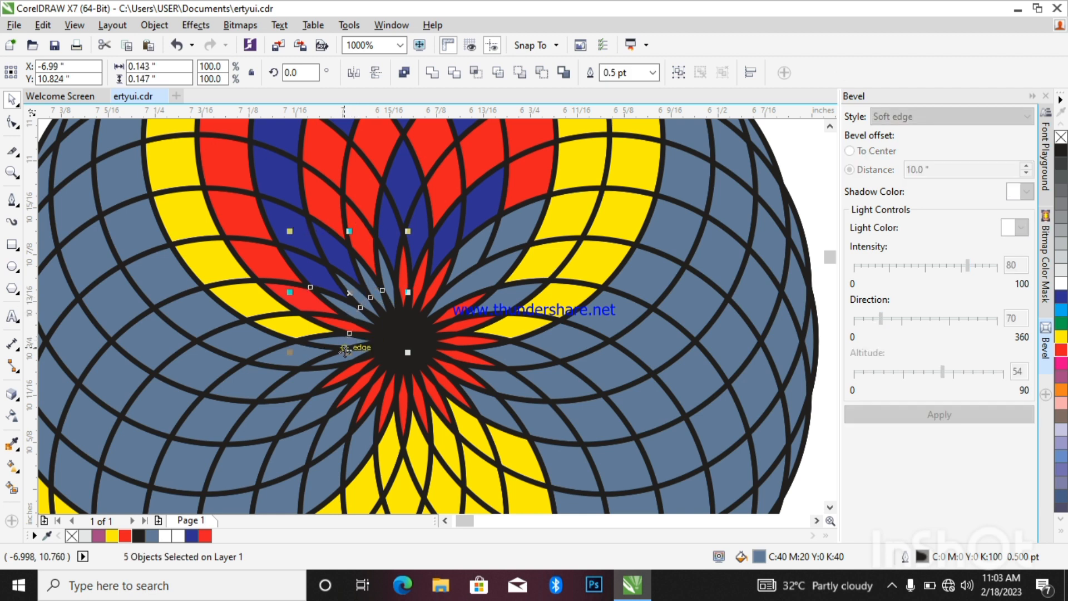
left_click(342, 358, "shift")
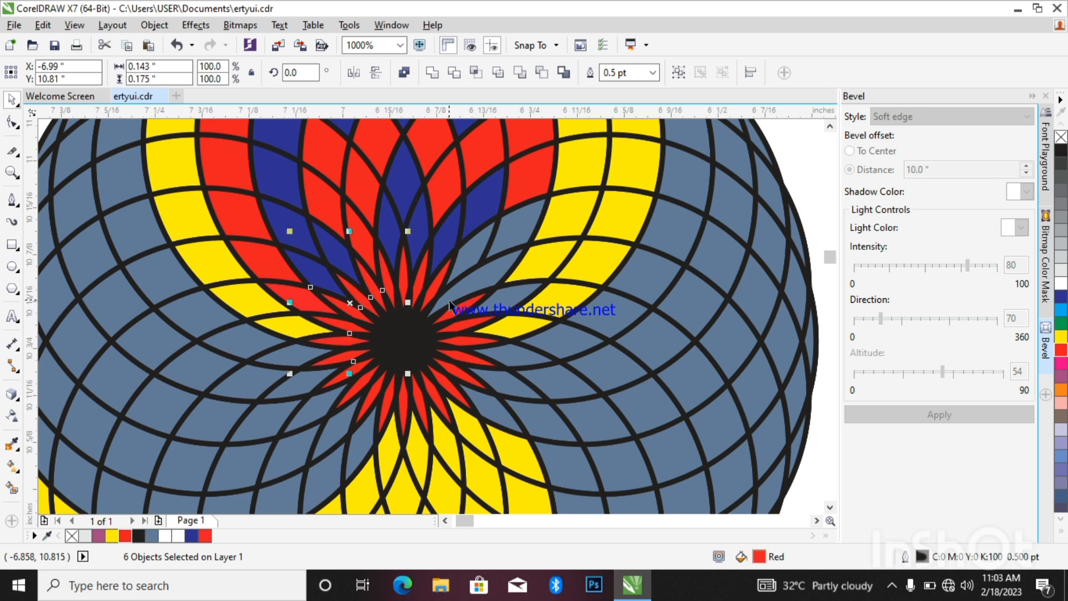
scroll(513, 323, "down", 4)
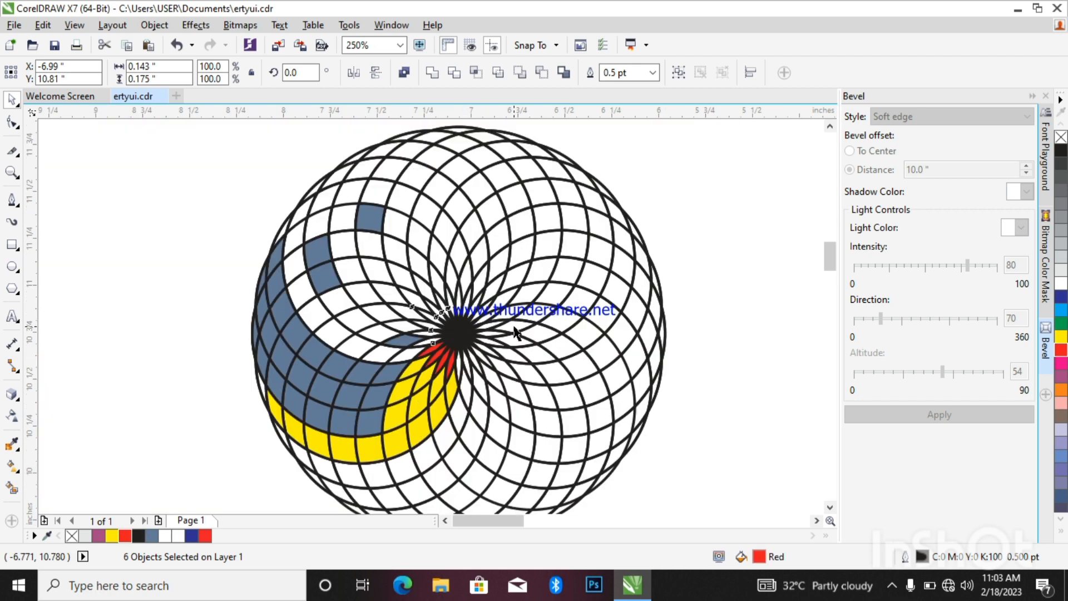
scroll(491, 348, "down", 2)
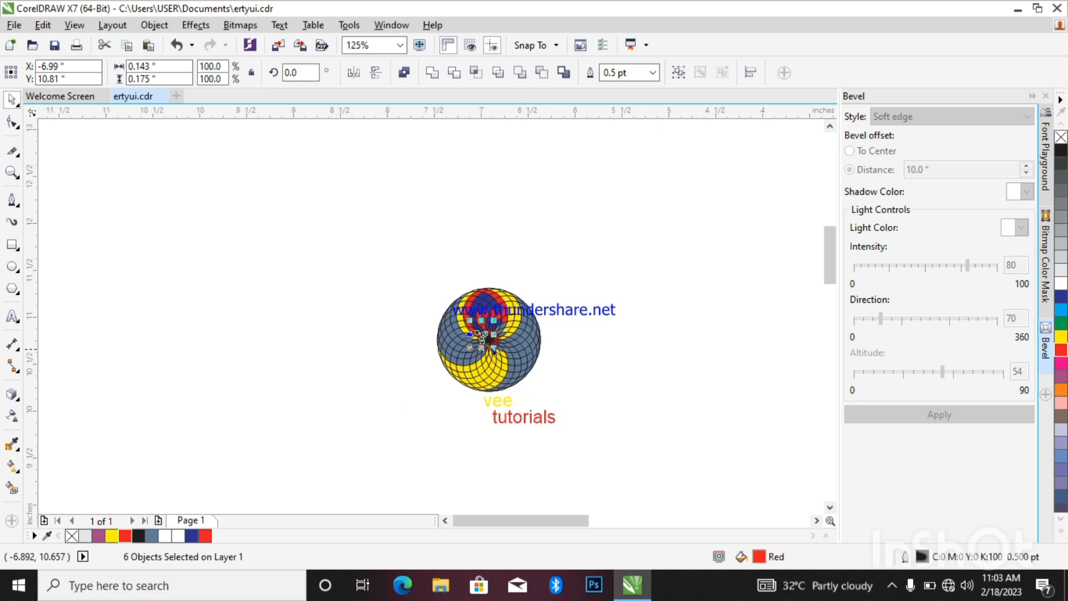
scroll(491, 348, "up", 4)
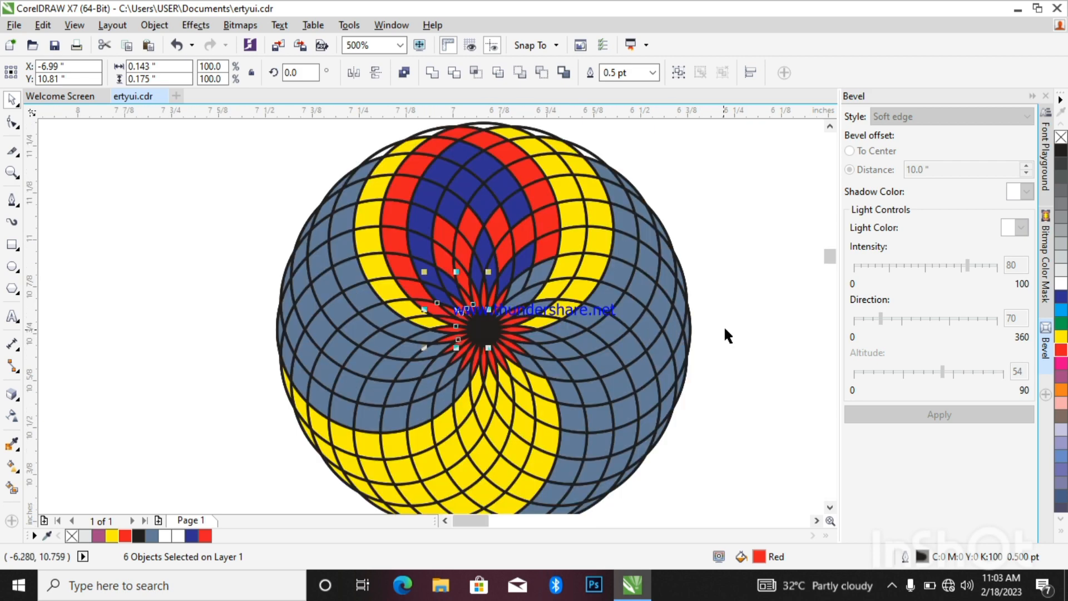
left_click(700, 348)
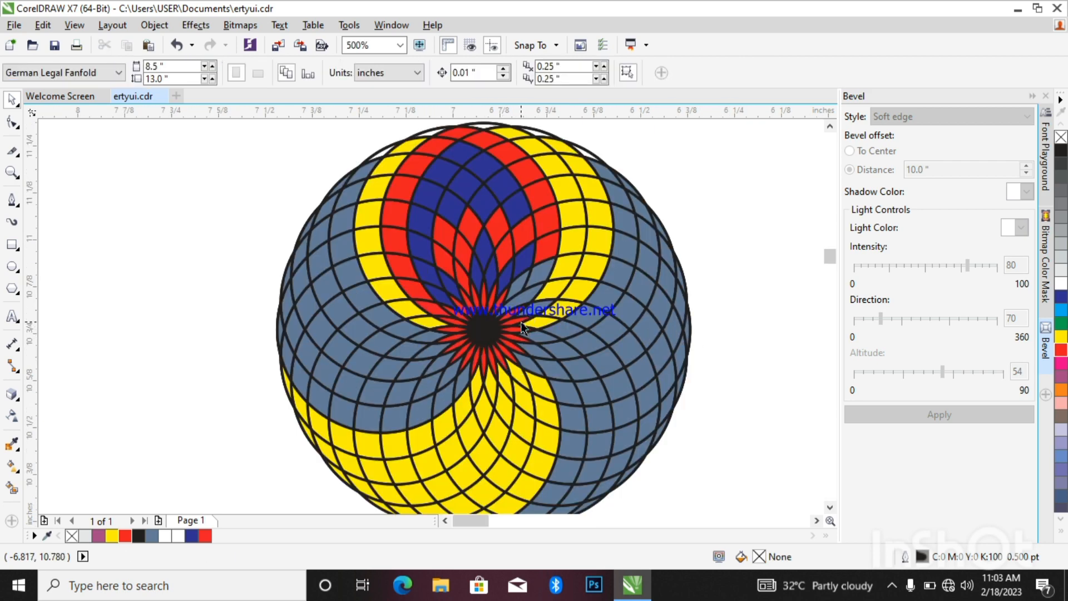
Try a red fill on the unfilled curve at the hub's upper right and undo it
left_click(500, 316)
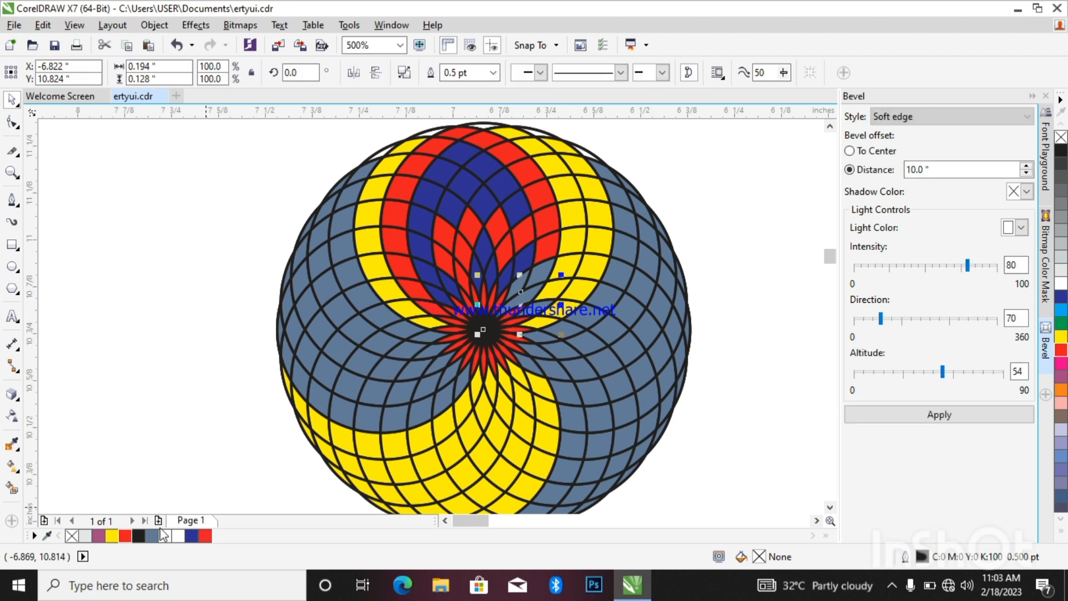
left_click(126, 535)
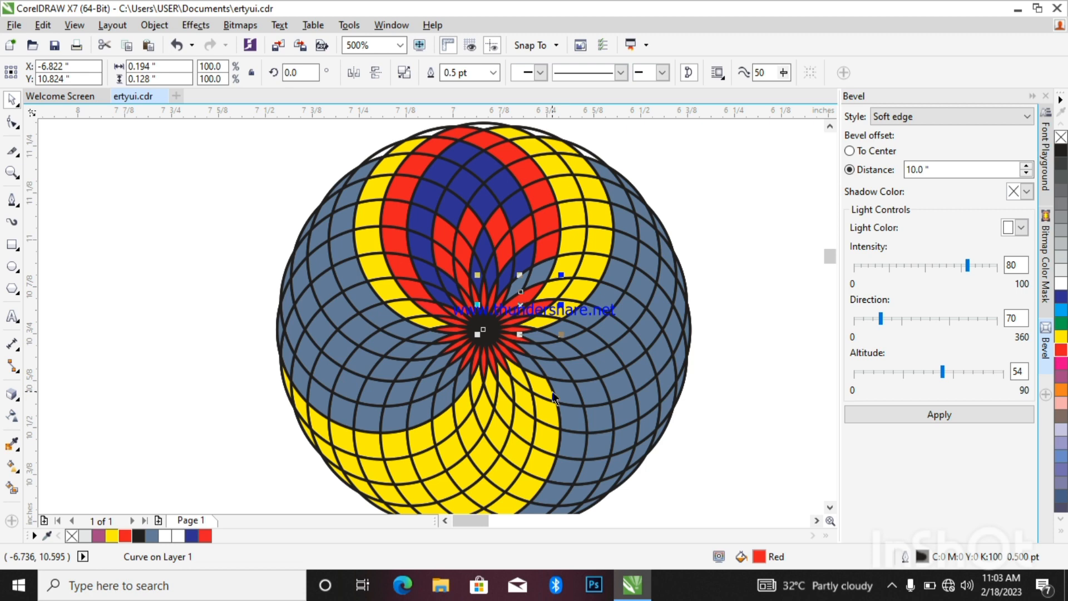
key("ctrl+z")
scroll(571, 389, "down", 5)
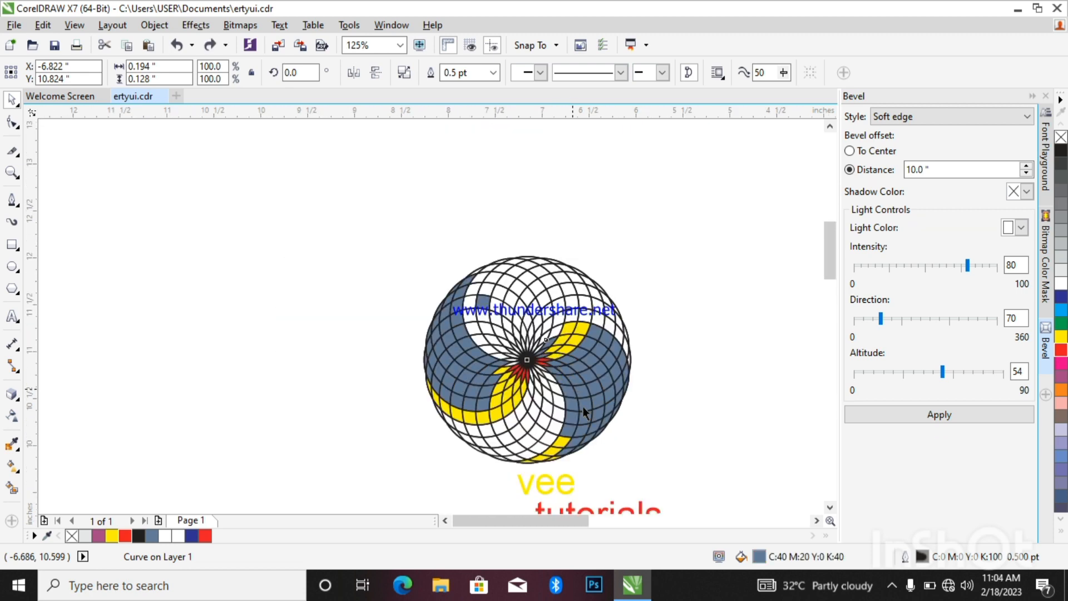
scroll(594, 406, "up", 5)
left_click(653, 353)
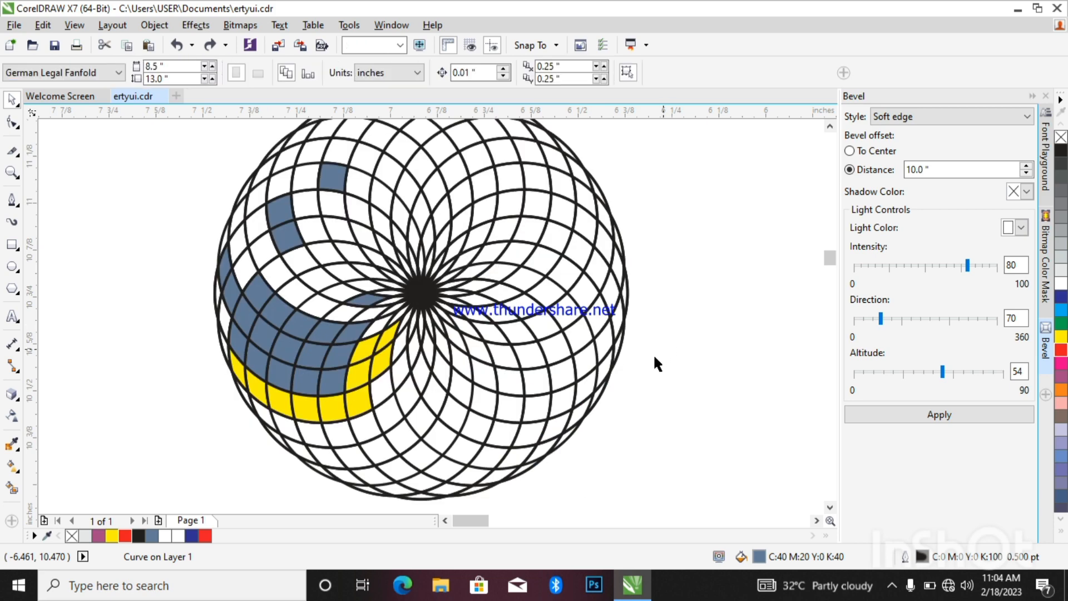
Select seven blue-grey cells in an arc from the hub's lower right up to the right rim and colour them blue
scroll(652, 363, "down", 1)
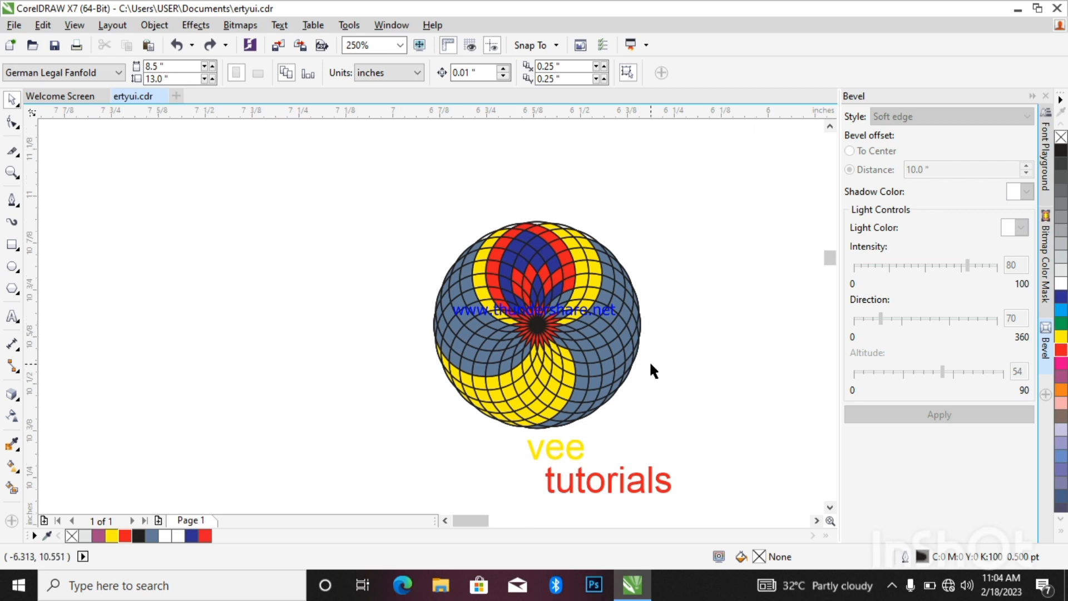
scroll(649, 360, "up", 1)
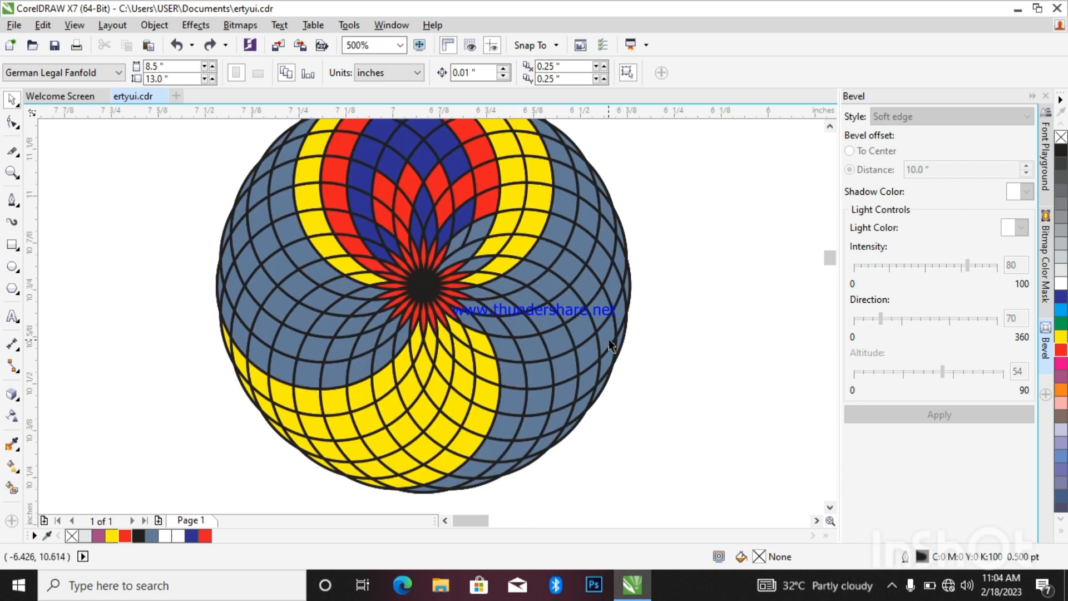
left_click(504, 311)
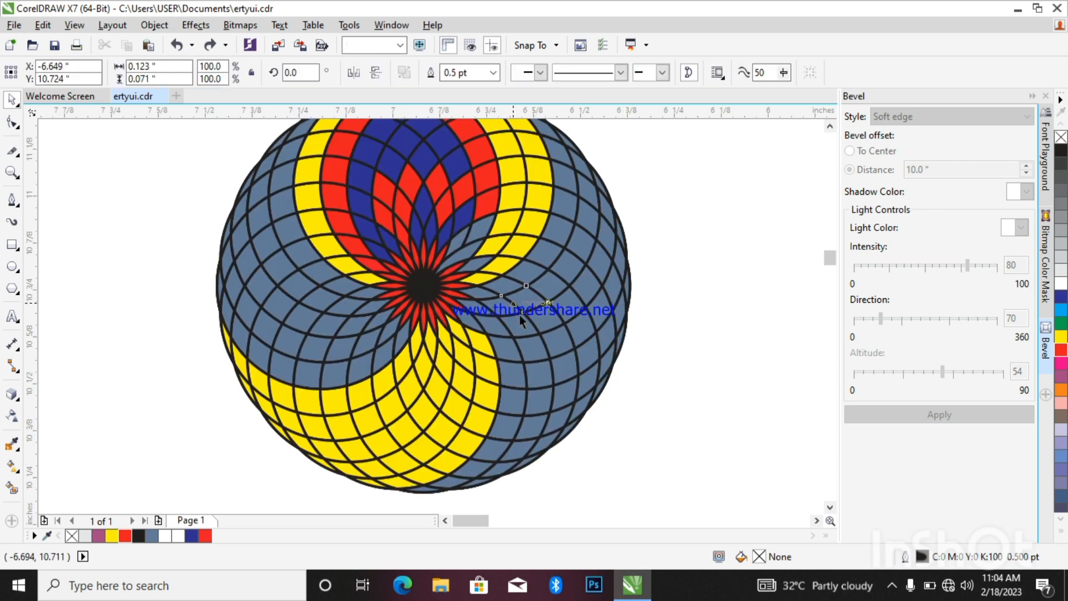
left_click(499, 313)
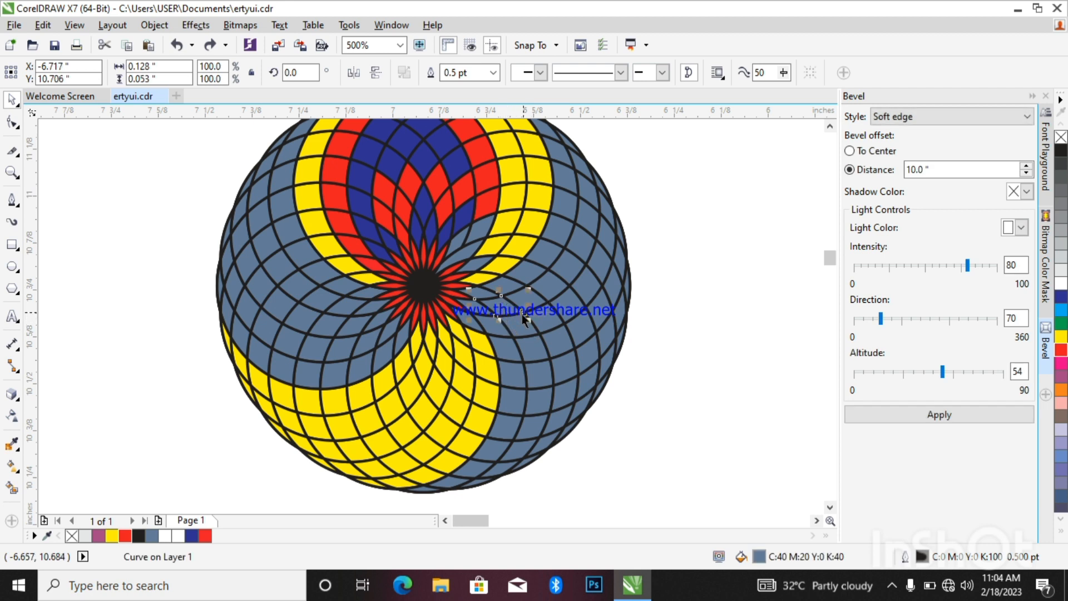
left_click(553, 340, "shift")
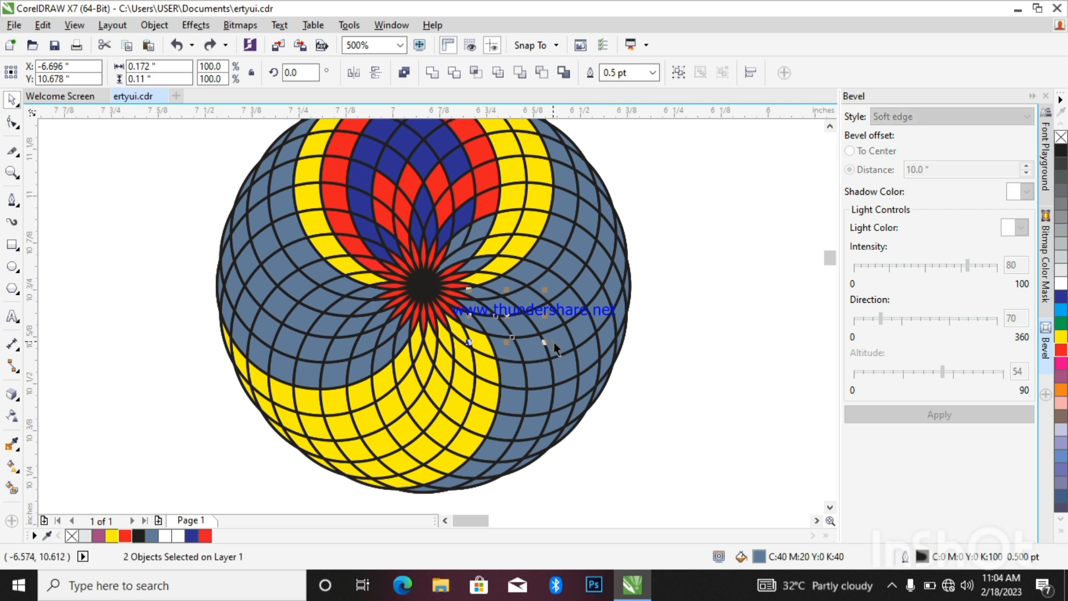
left_click(583, 340, "shift")
left_click(595, 328, "shift")
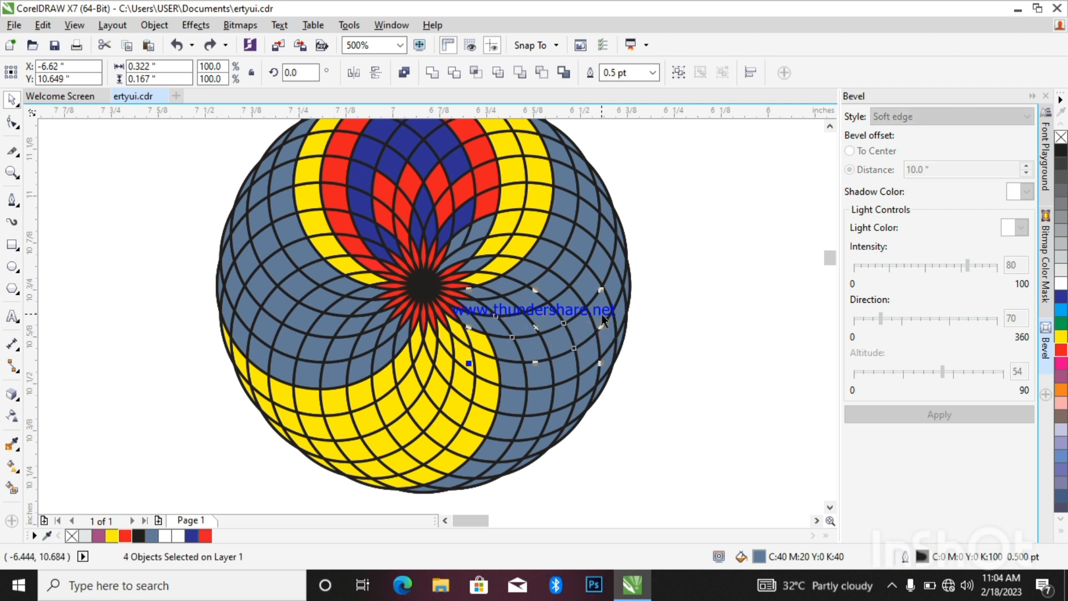
left_click(618, 300, "shift")
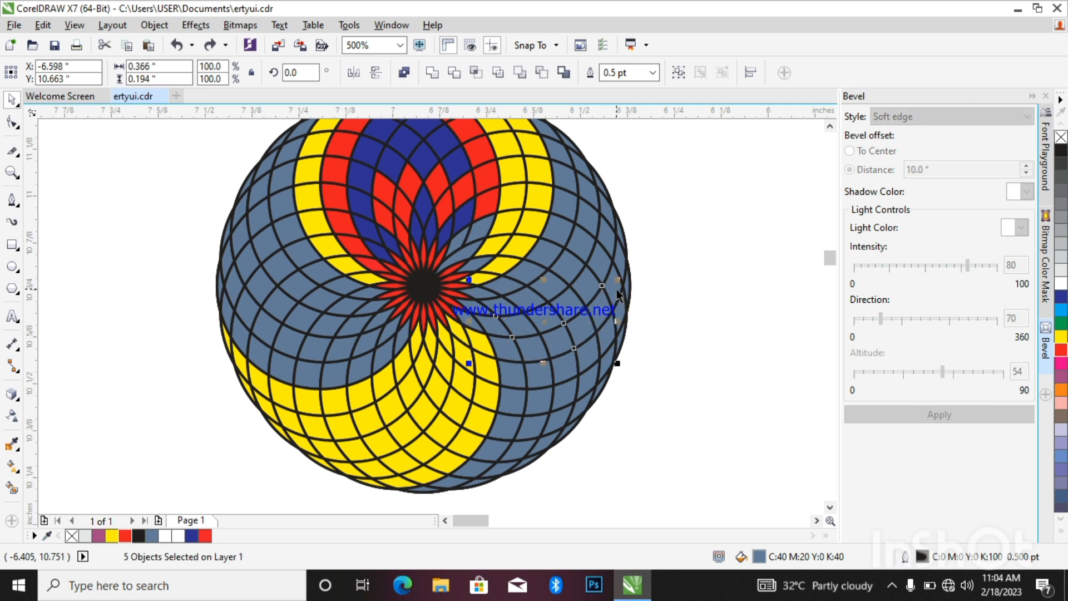
left_click(619, 277, "shift")
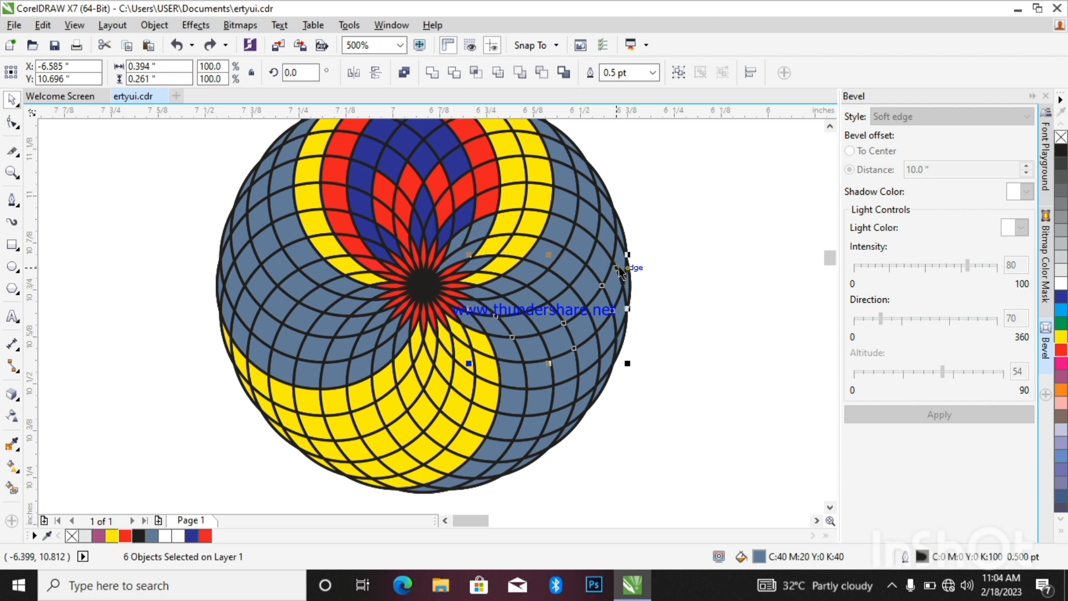
left_click(619, 270, "shift")
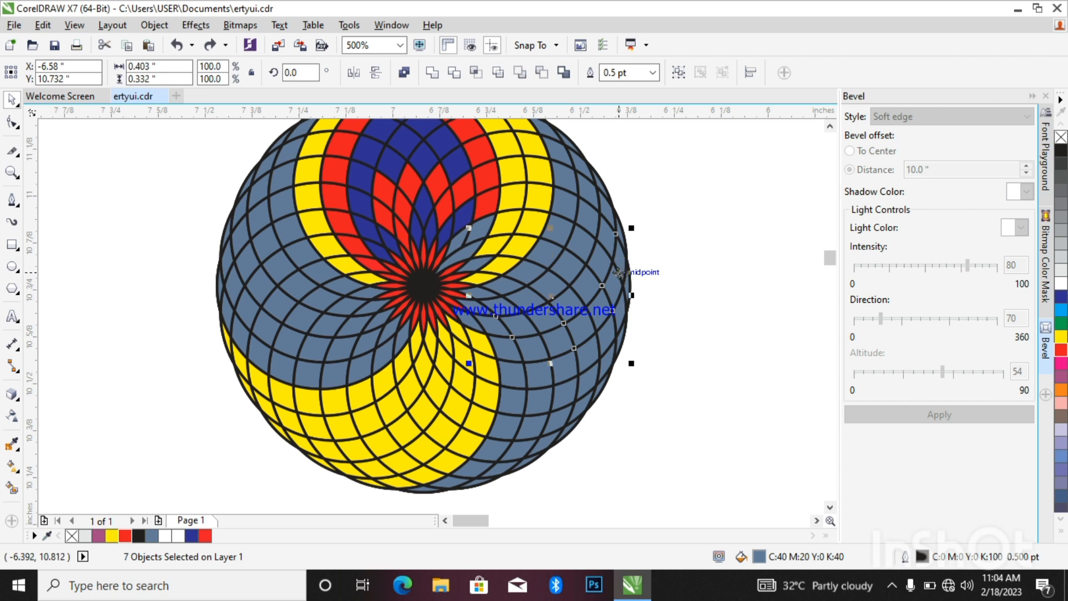
left_click(1060, 298)
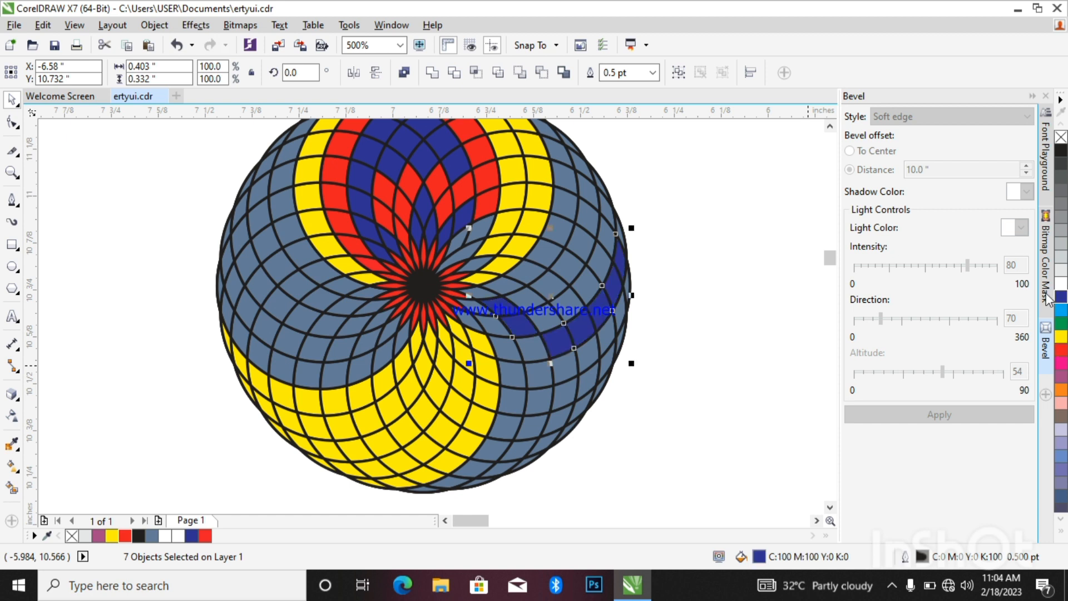
Add seven more blue-grey cells below and above the blue arc on the pattern's right side to the selection and colour them blue
left_click(536, 352, "shift")
left_click(514, 347, "shift")
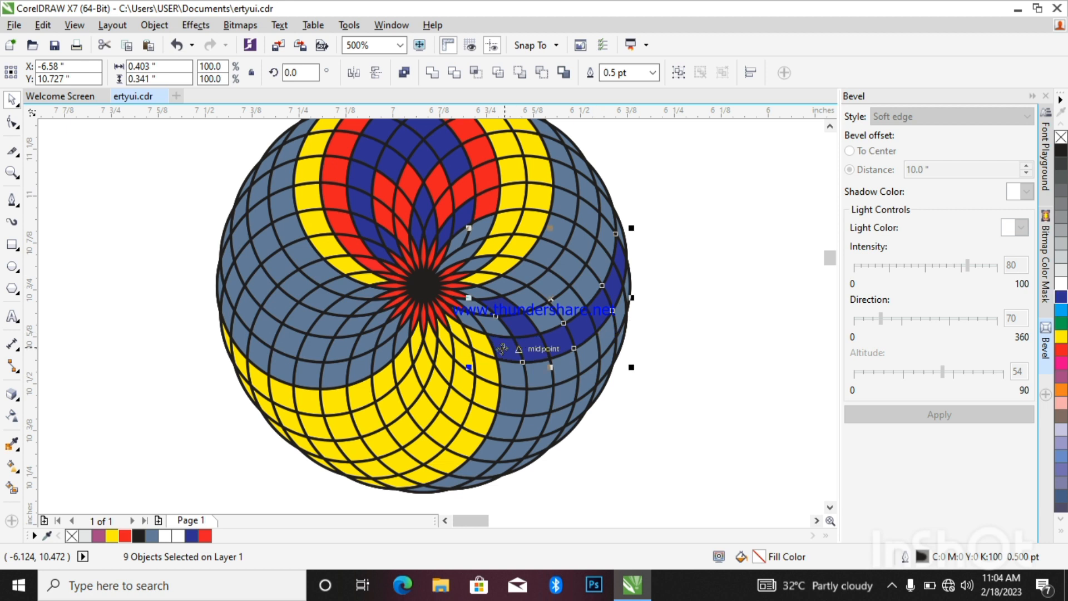
left_click(470, 316, "shift")
left_click(480, 290, "shift")
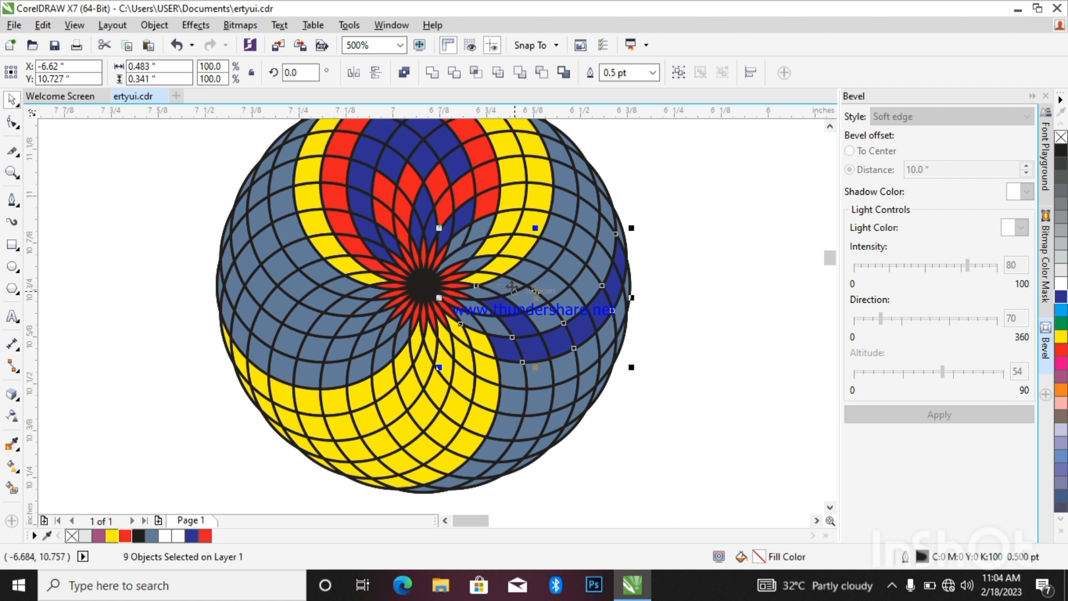
left_click(551, 289, "shift")
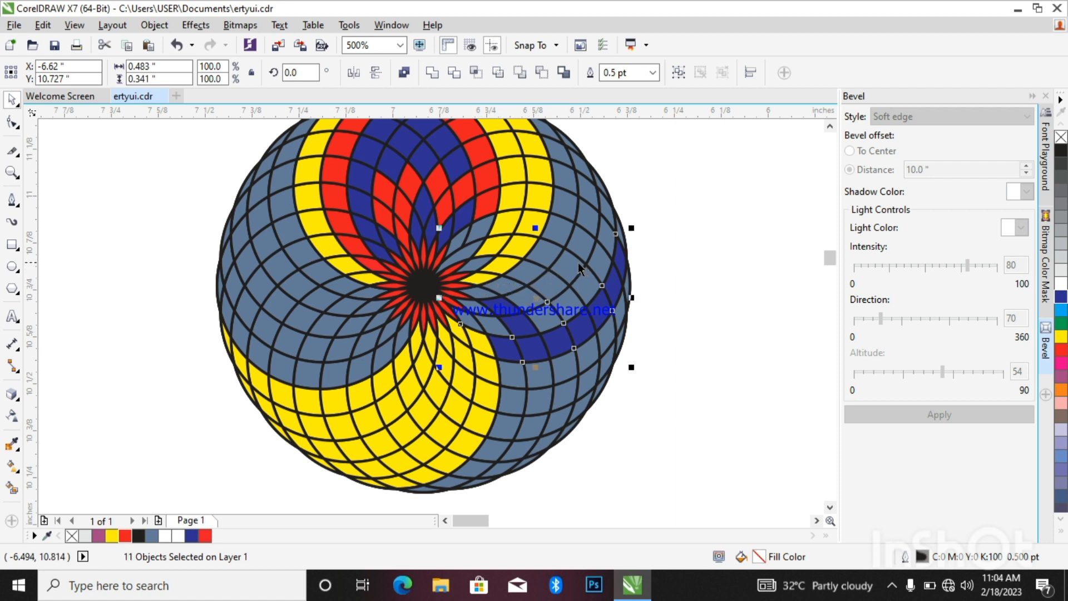
left_click(564, 260, "shift")
left_click(562, 244, "shift")
left_click(593, 247, "shift")
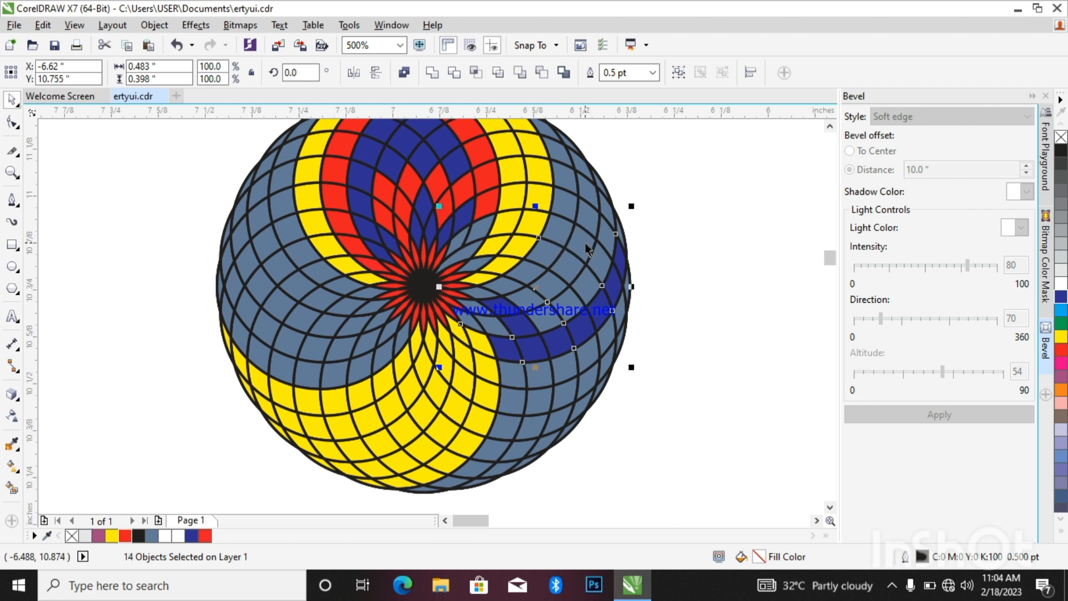
left_click(1061, 299)
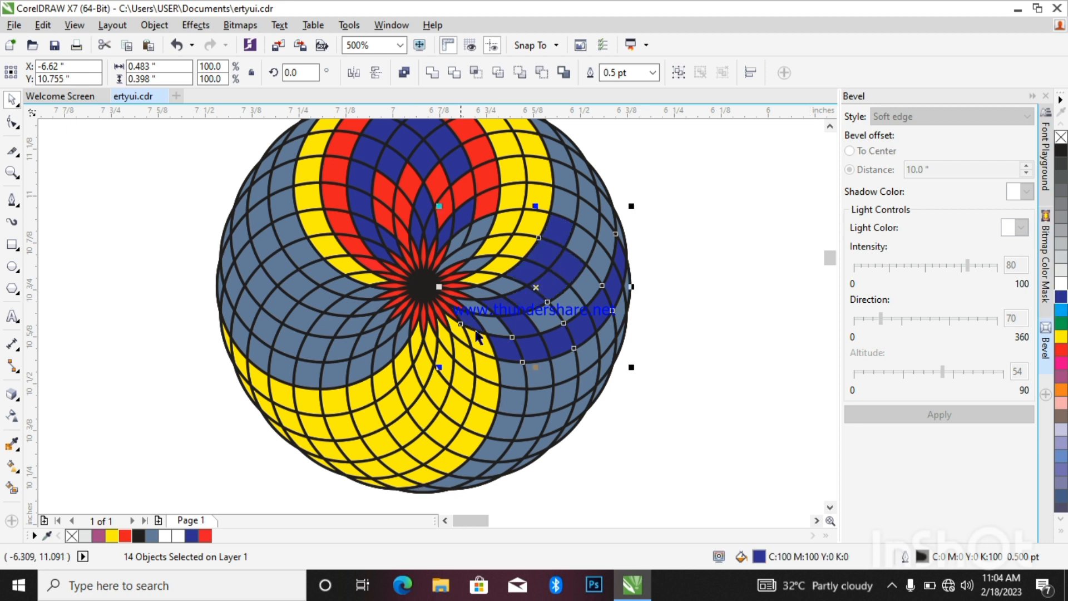
Select ten blue-grey cells between the blue ones, from beside the hub to the upper-right rim, and colour them blue
left_click(485, 302)
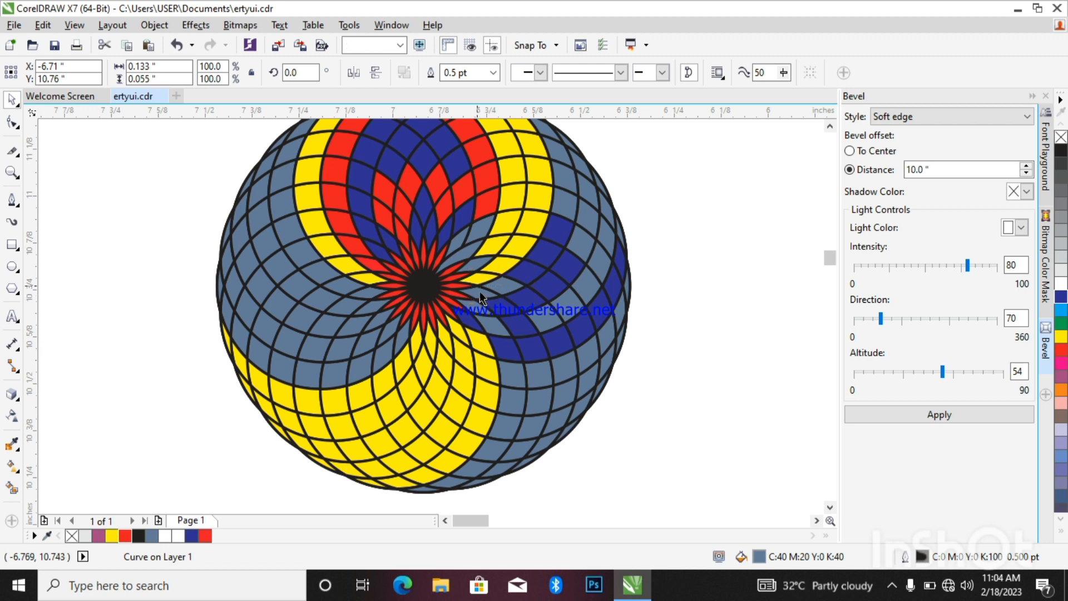
left_click(480, 293)
left_click(490, 301)
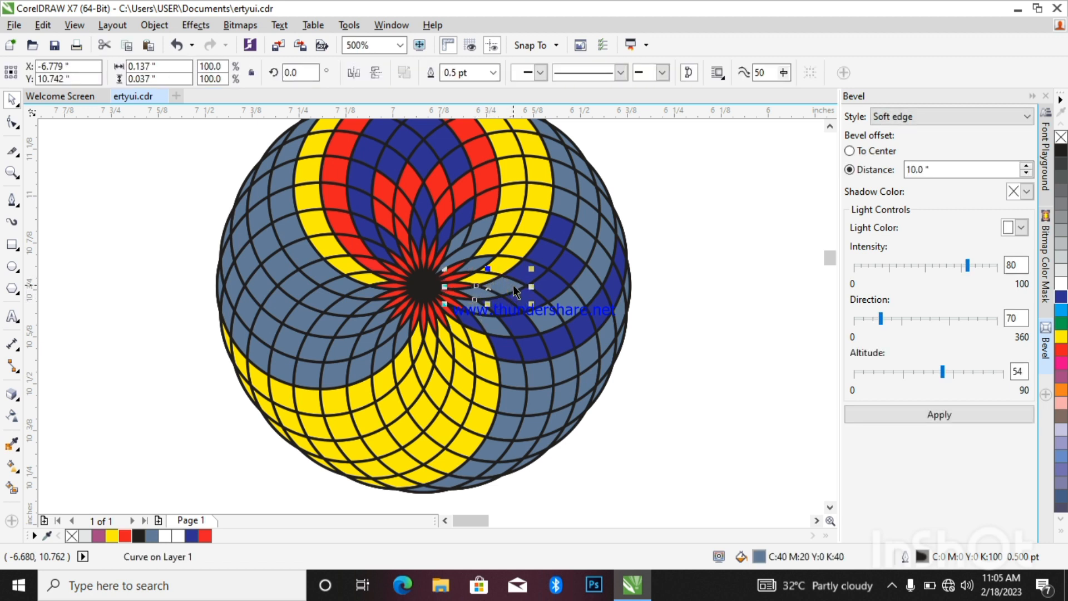
left_click(482, 314, "shift")
left_click(482, 311, "shift")
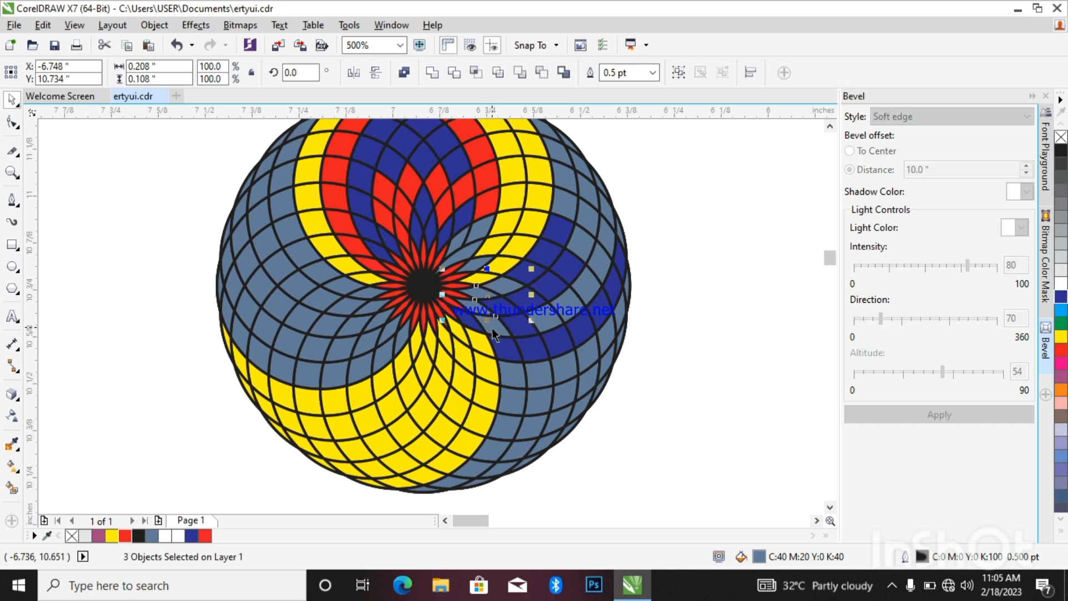
left_click(493, 327, "shift")
left_click(547, 321, "shift")
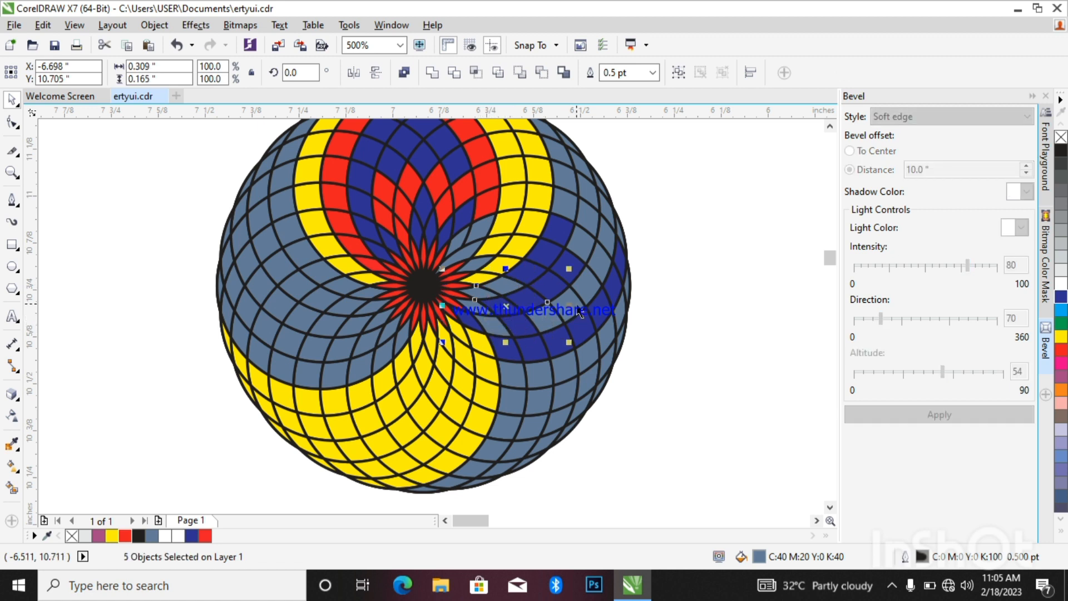
left_click(584, 303, "shift")
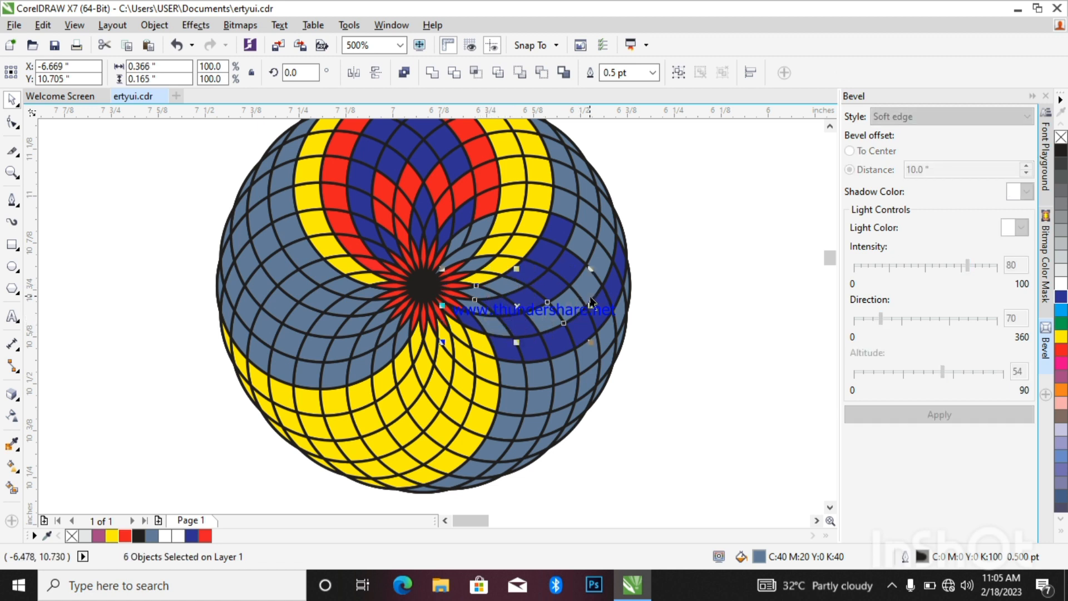
left_click(589, 236, "shift")
left_click(599, 238, "shift")
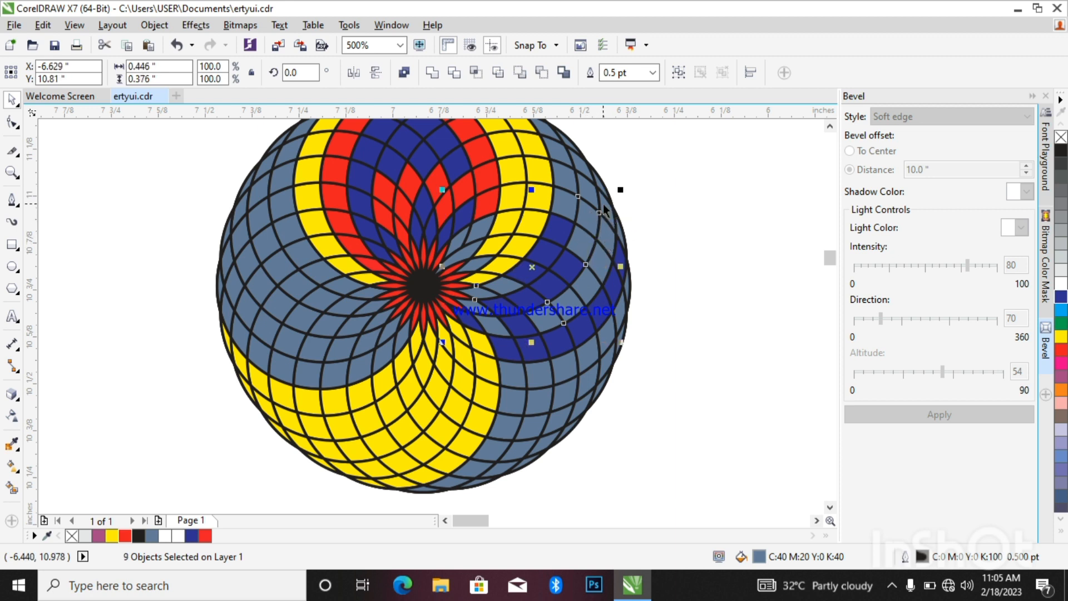
left_click(603, 204, "shift")
left_click(1062, 296)
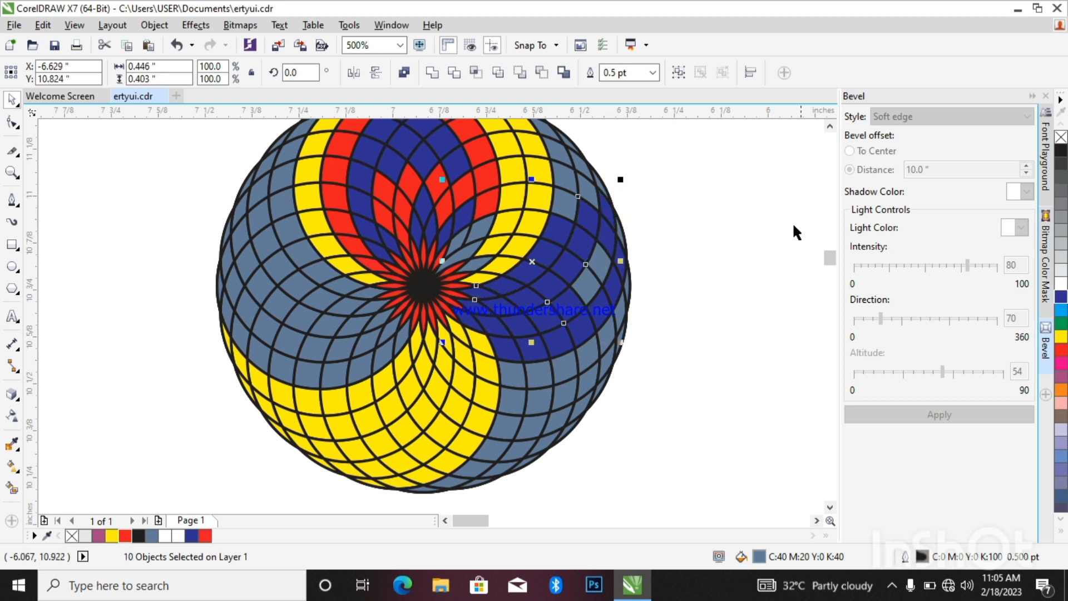
Colour blue the two blue-grey cells left inside the blue area and five more beside the yellow ring's upper-right edge
left_click(599, 267)
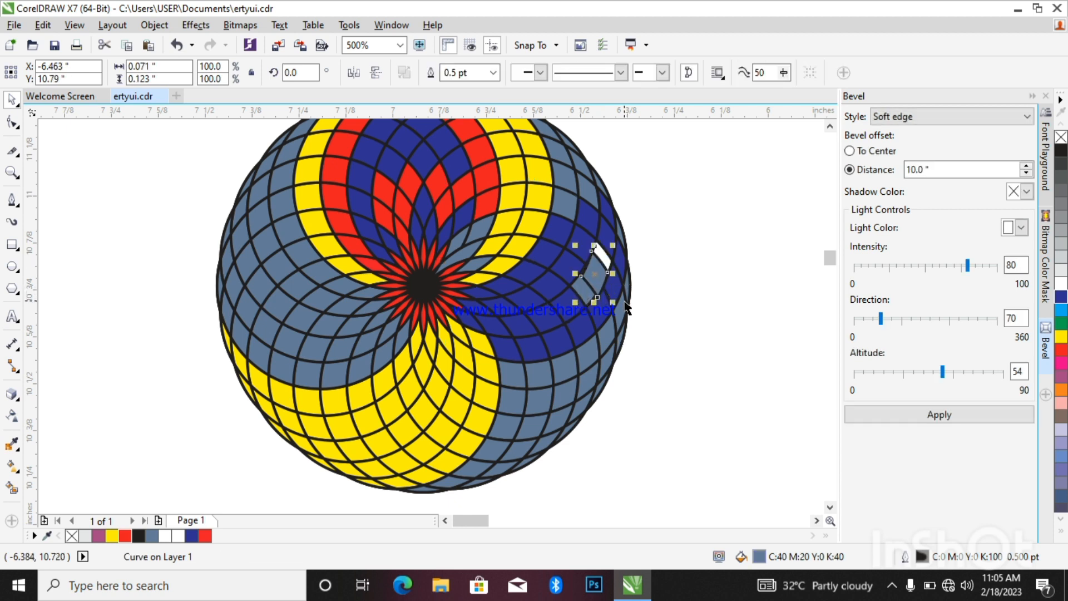
left_click(594, 292, "shift")
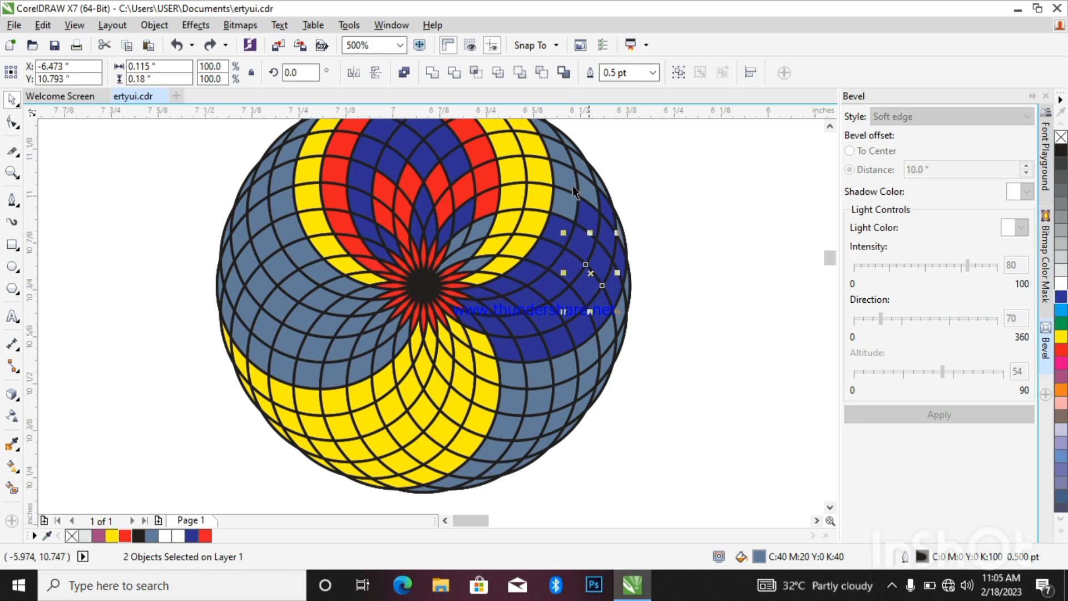
left_click(556, 207)
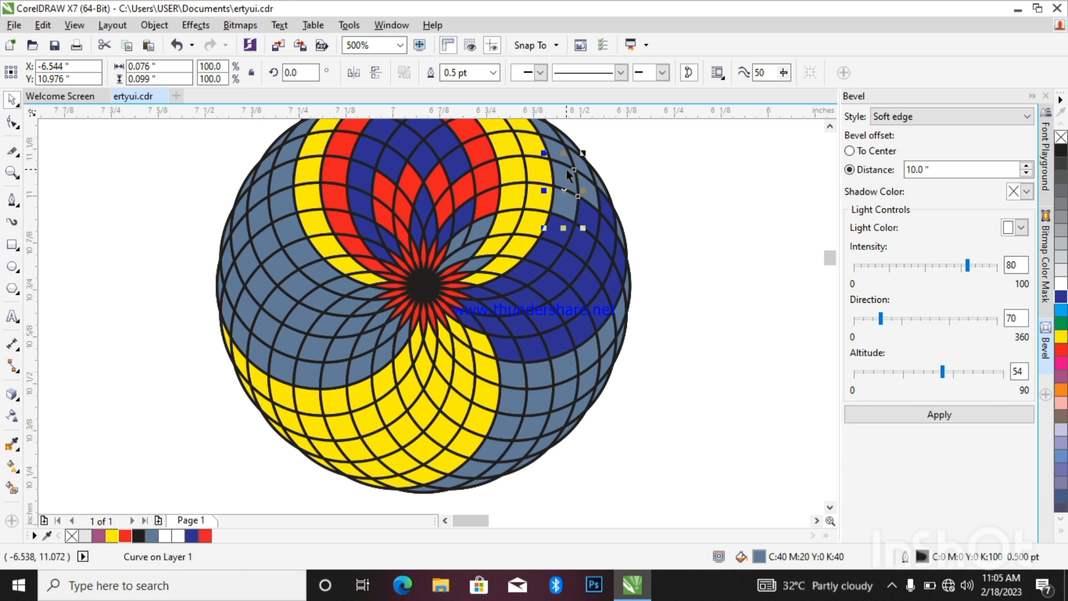
left_click(564, 165, "shift")
left_click(552, 143, "shift")
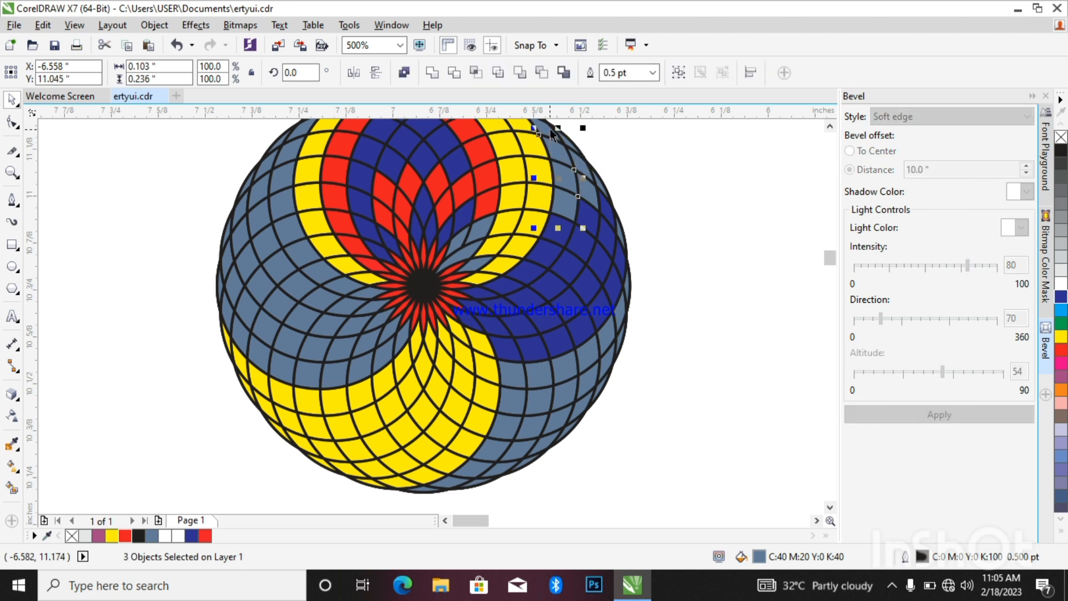
left_click(574, 142, "shift")
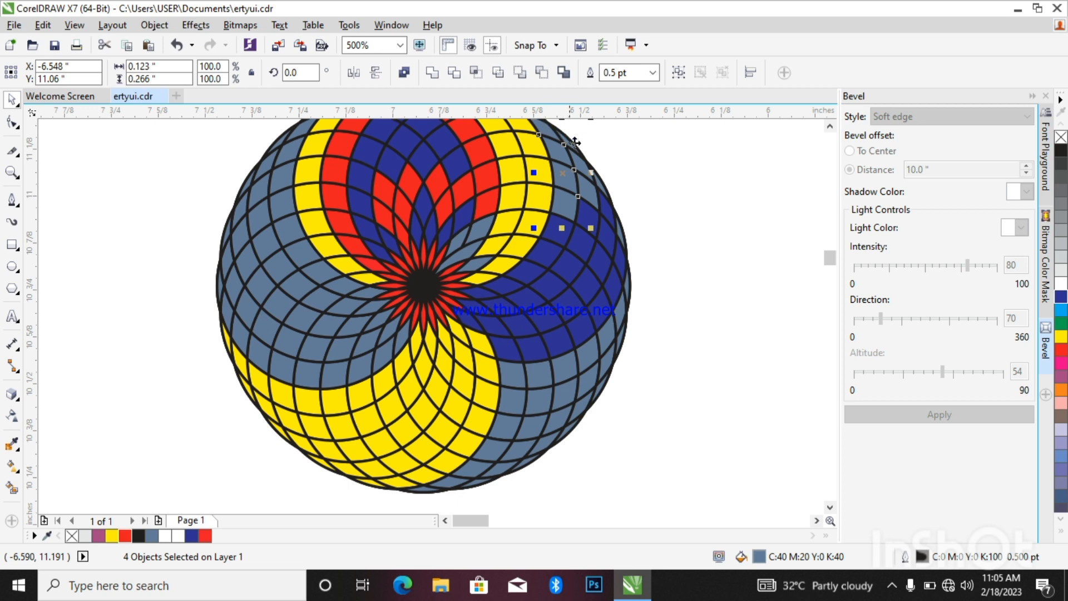
left_click(587, 198, "shift")
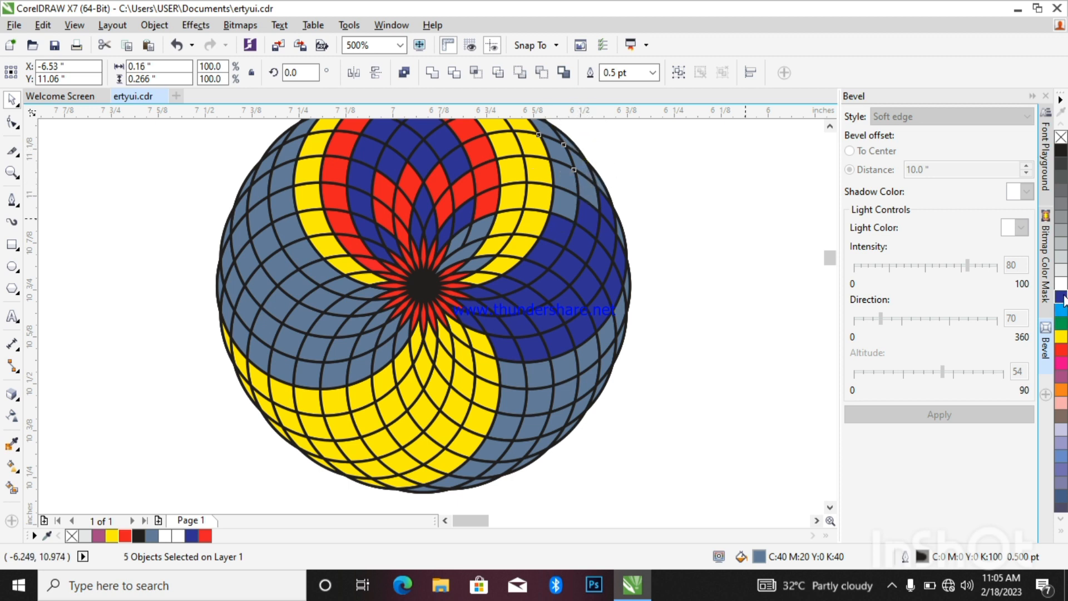
left_click(1061, 297)
Colour blue the five selected cells and the three small blue-grey cells left along the pattern's upper-right rim
left_click(584, 168)
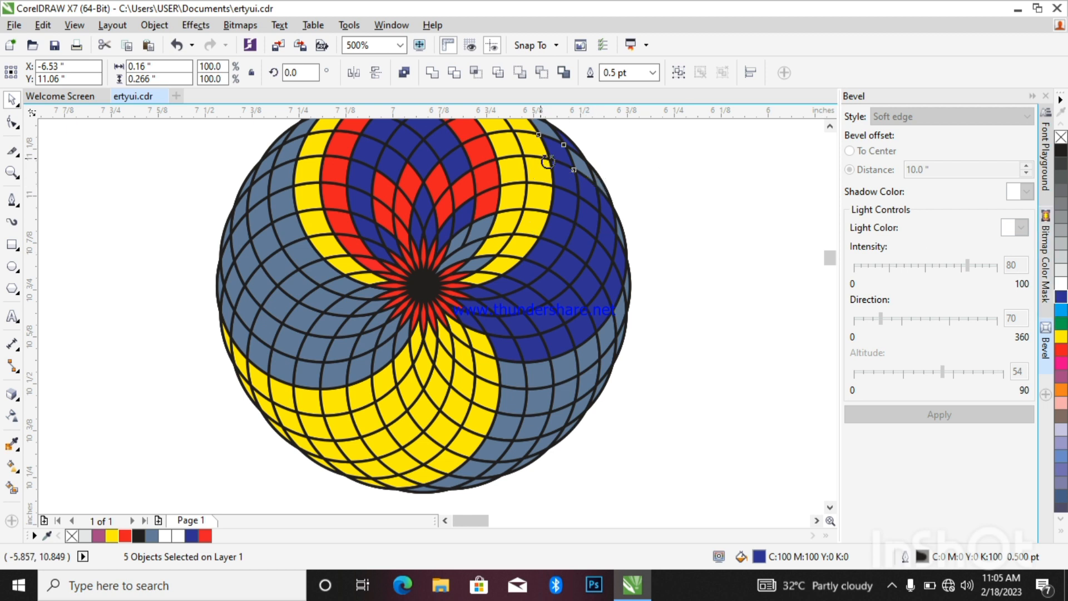
left_click(584, 171)
left_click(591, 174)
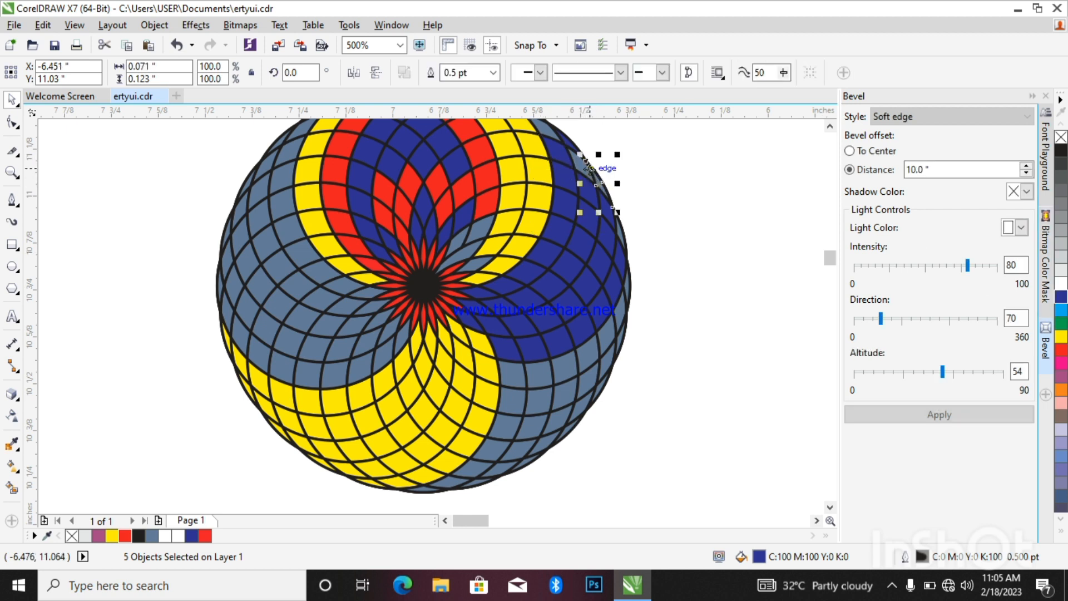
key("Escape")
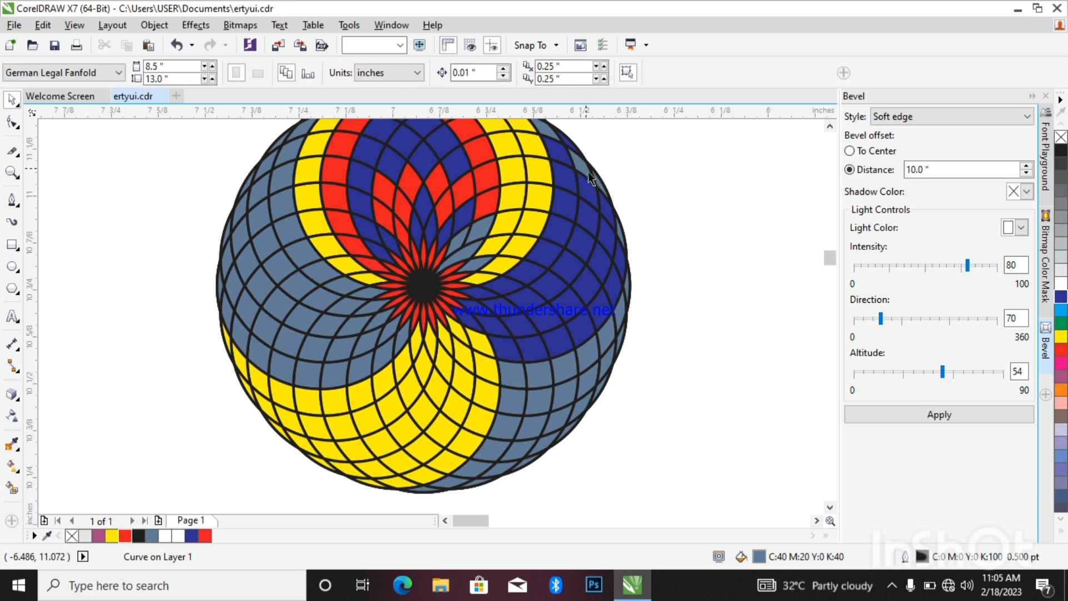
left_click(582, 164)
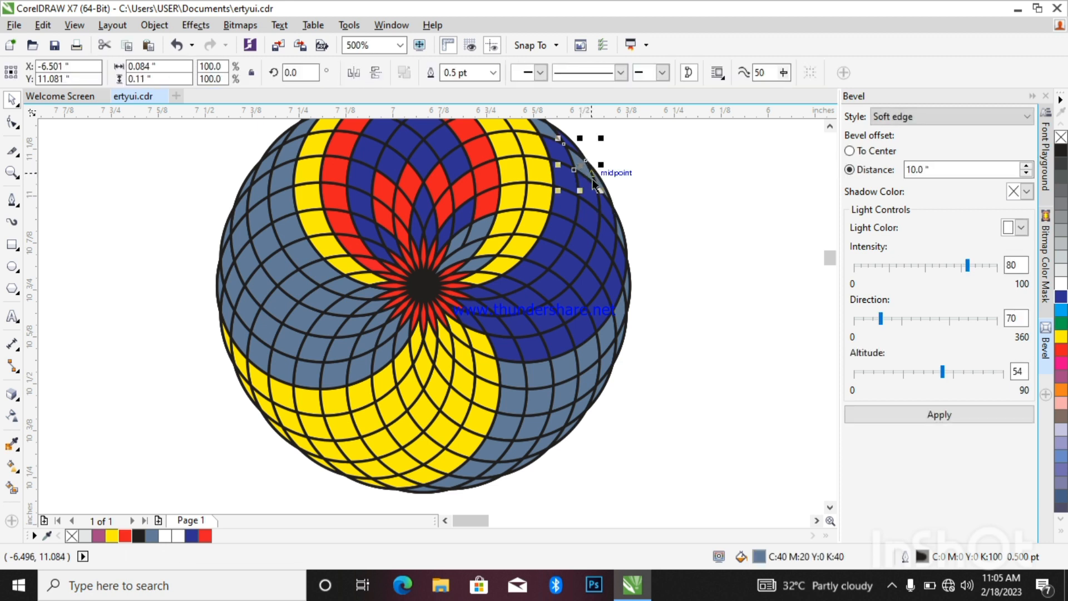
left_click_drag(599, 189, 617, 209)
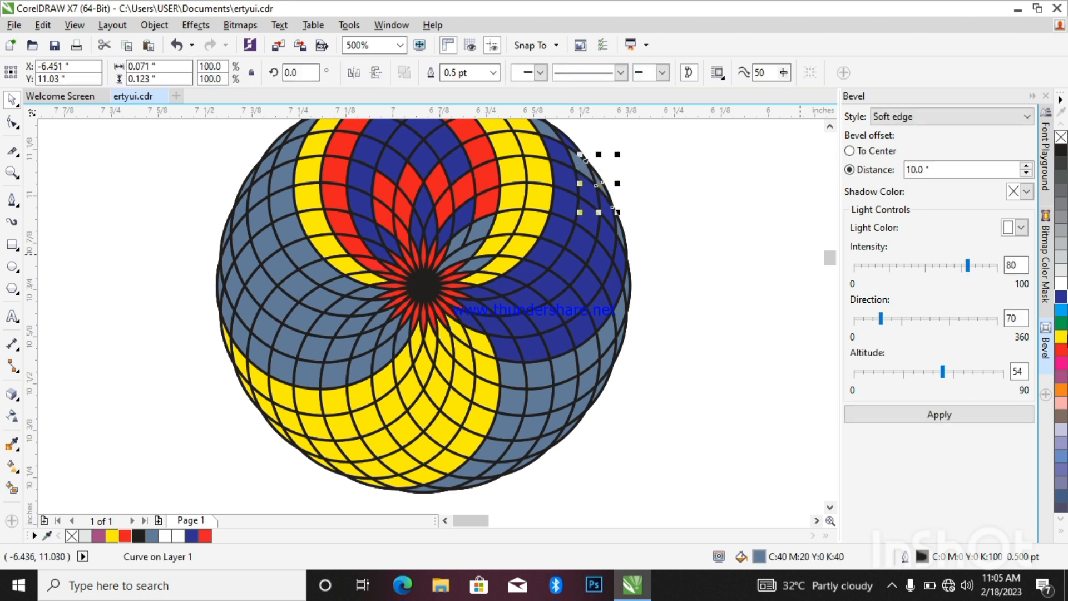
left_click(582, 178)
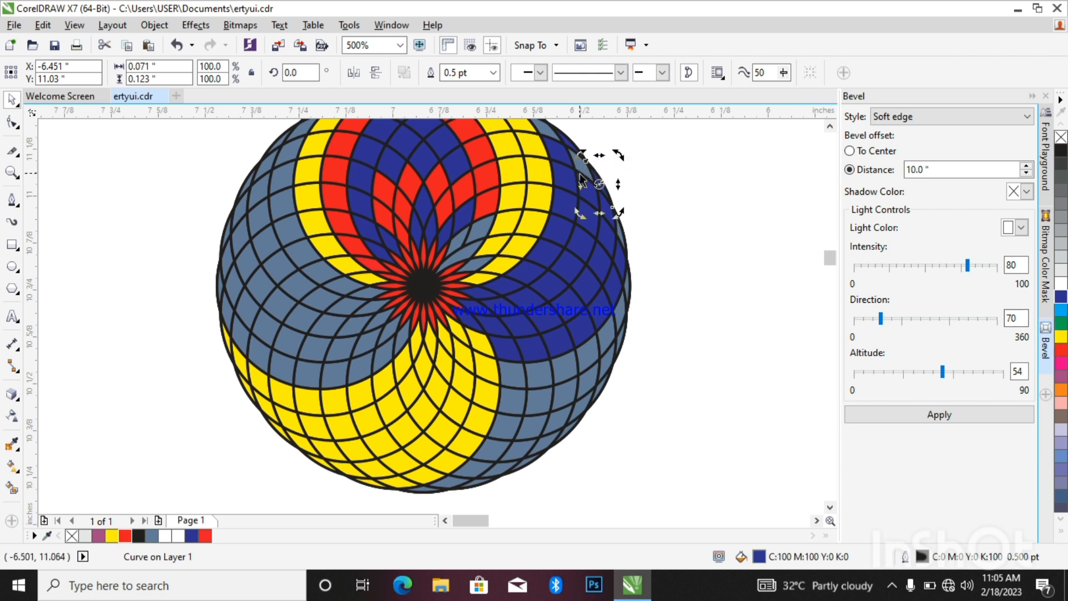
left_click(587, 188)
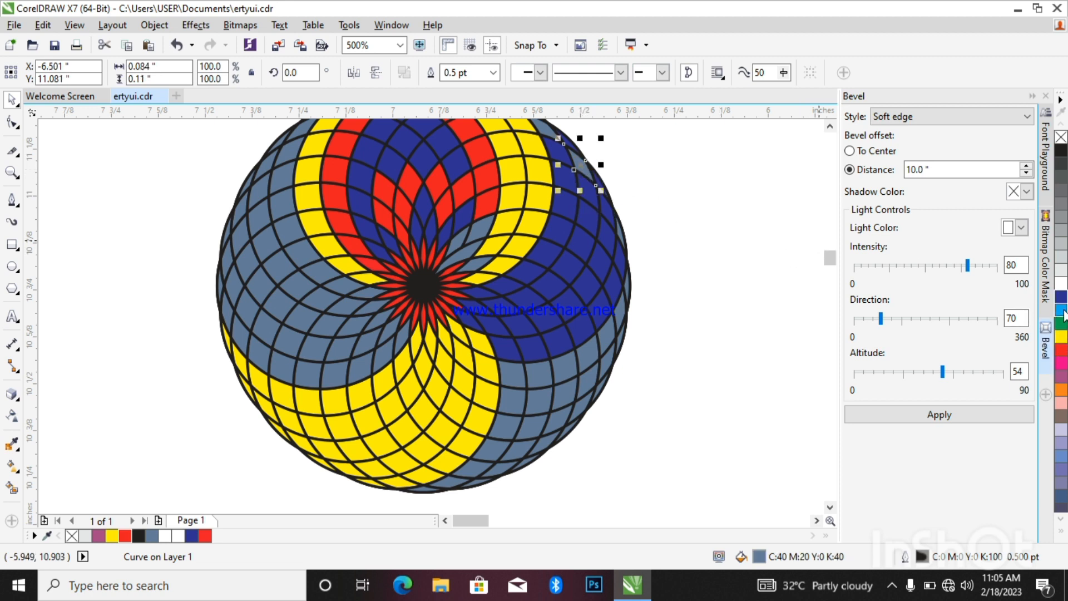
left_click(546, 129)
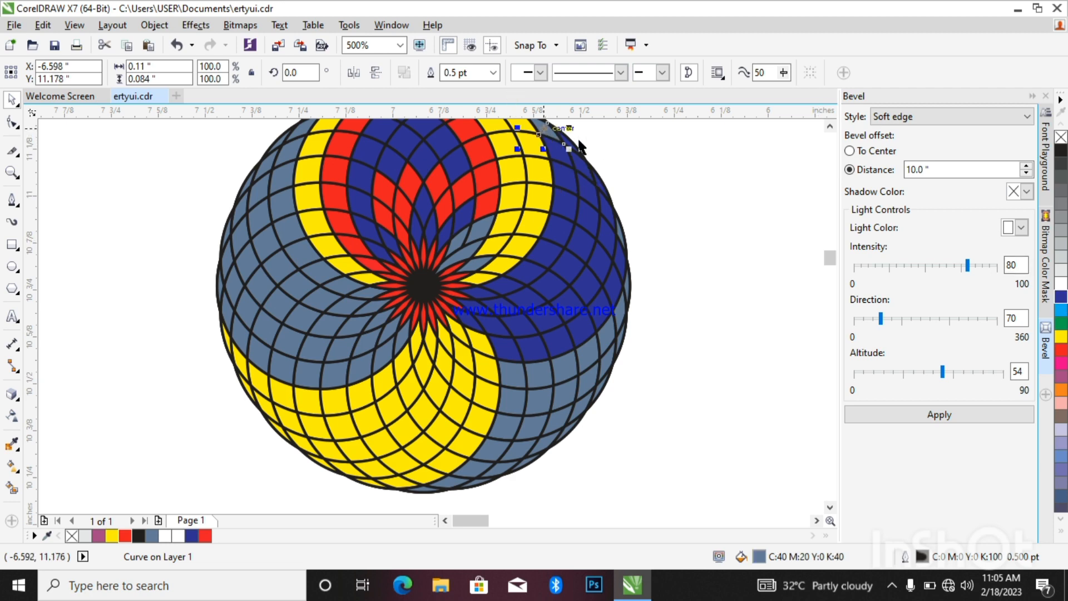
left_click(1060, 297)
Select the whole pattern together with the "vee tutorials" text and move them about 3 inches to the right
scroll(743, 226, "down", 5)
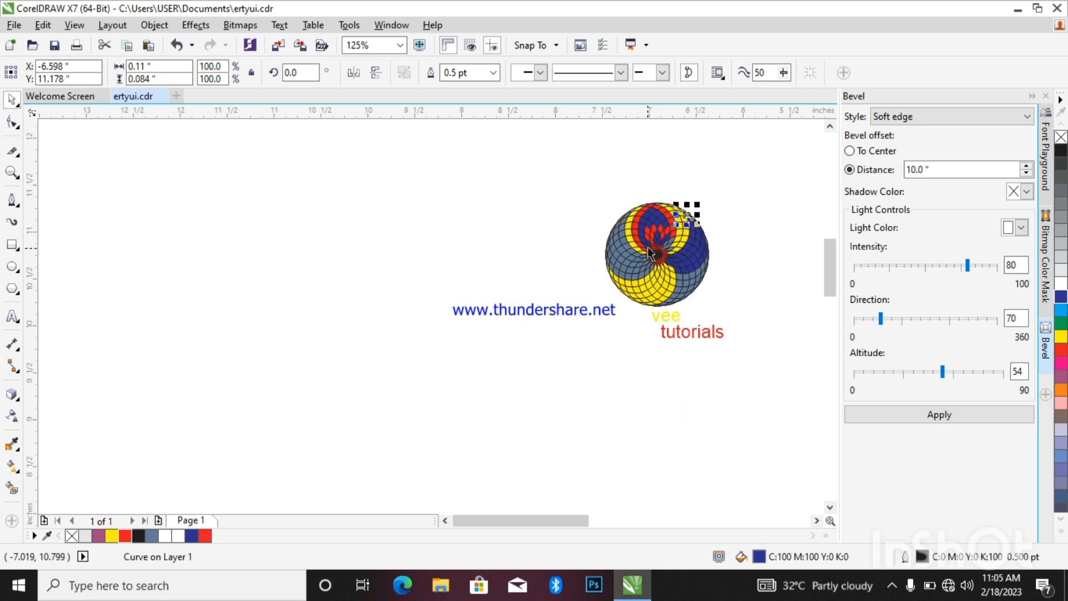
scroll(688, 294, "up", 5)
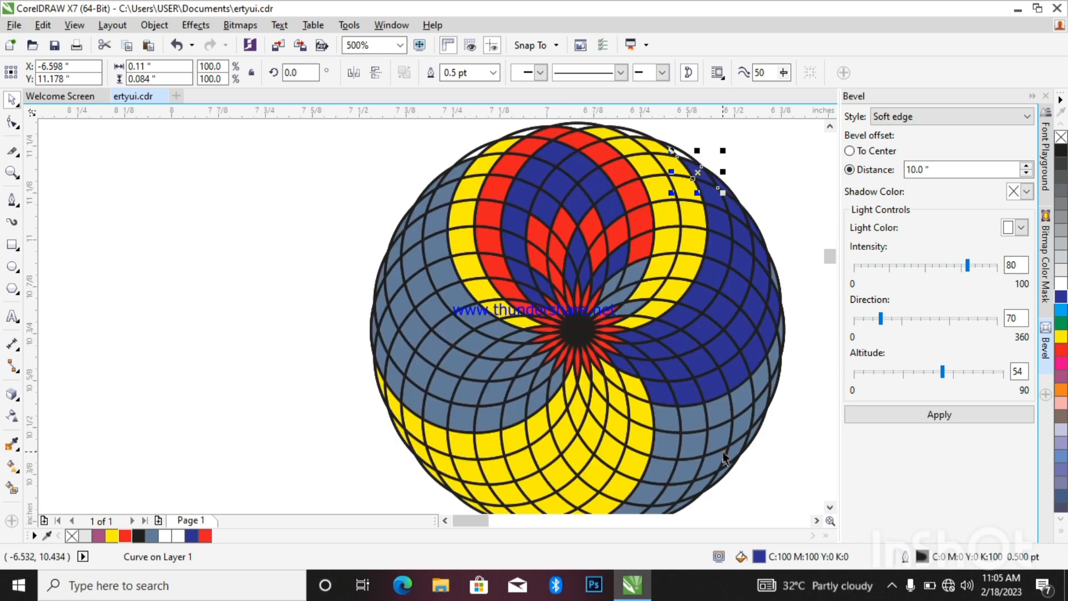
scroll(724, 455, "down", 2)
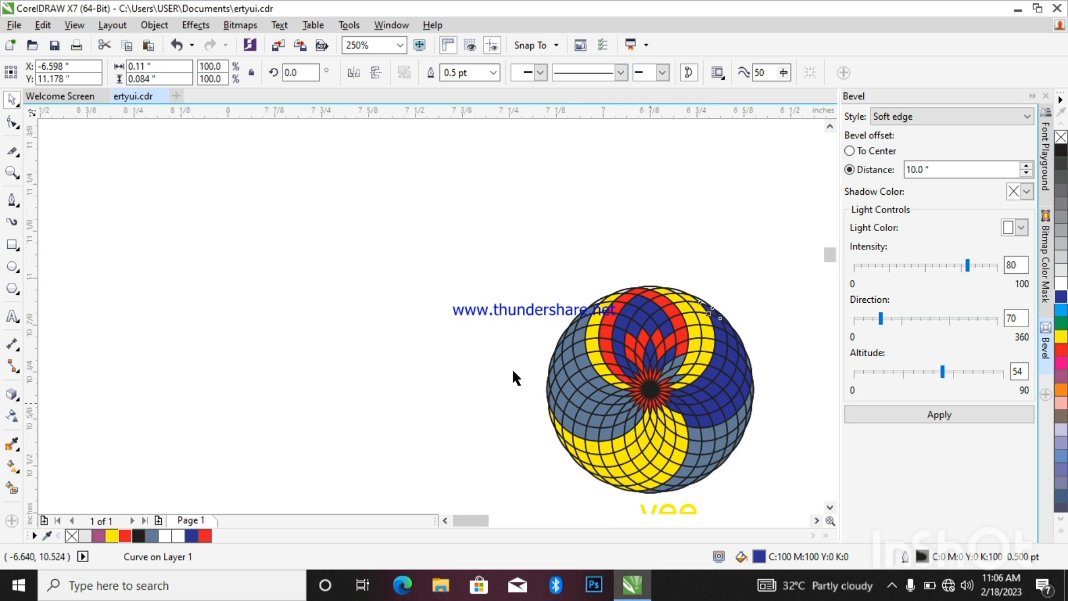
scroll(665, 411, "up", 2)
scroll(712, 433, "down", 4)
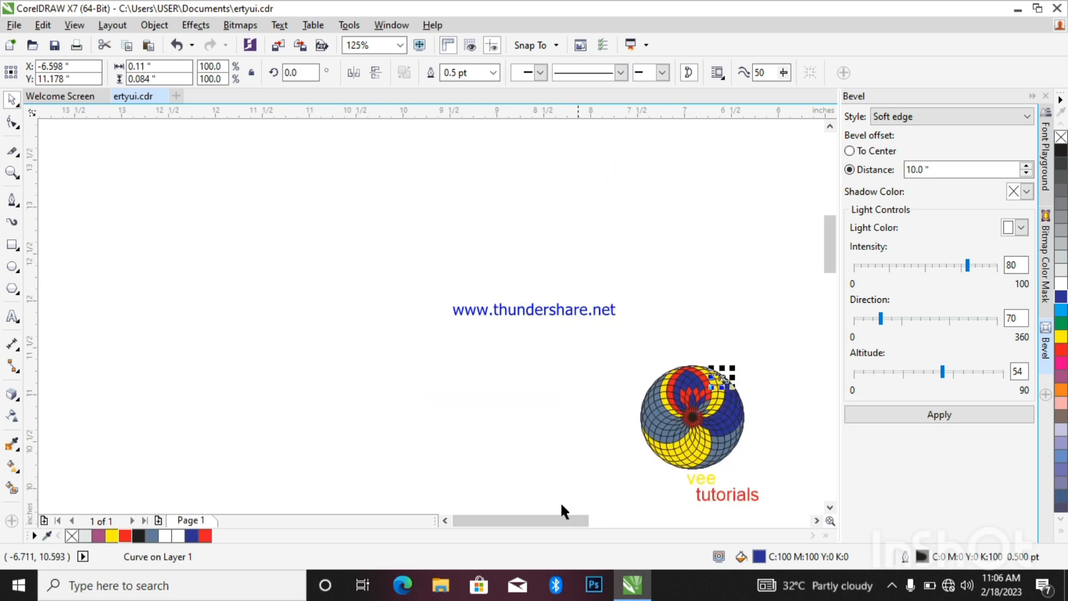
left_click(576, 520)
left_click_drag(577, 528, 550, 534)
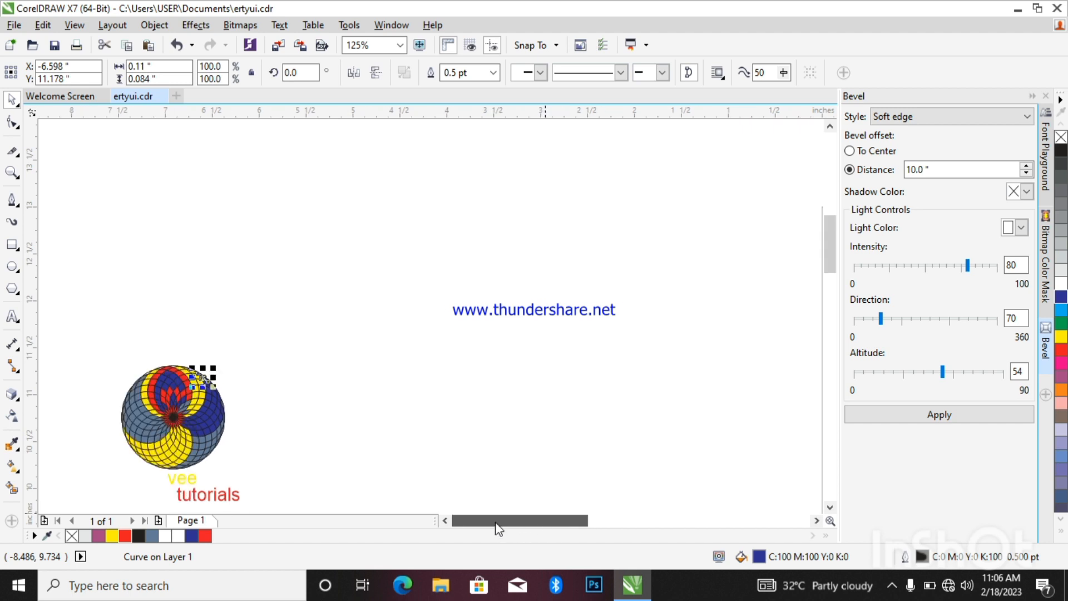
left_click_drag(93, 349, 305, 532)
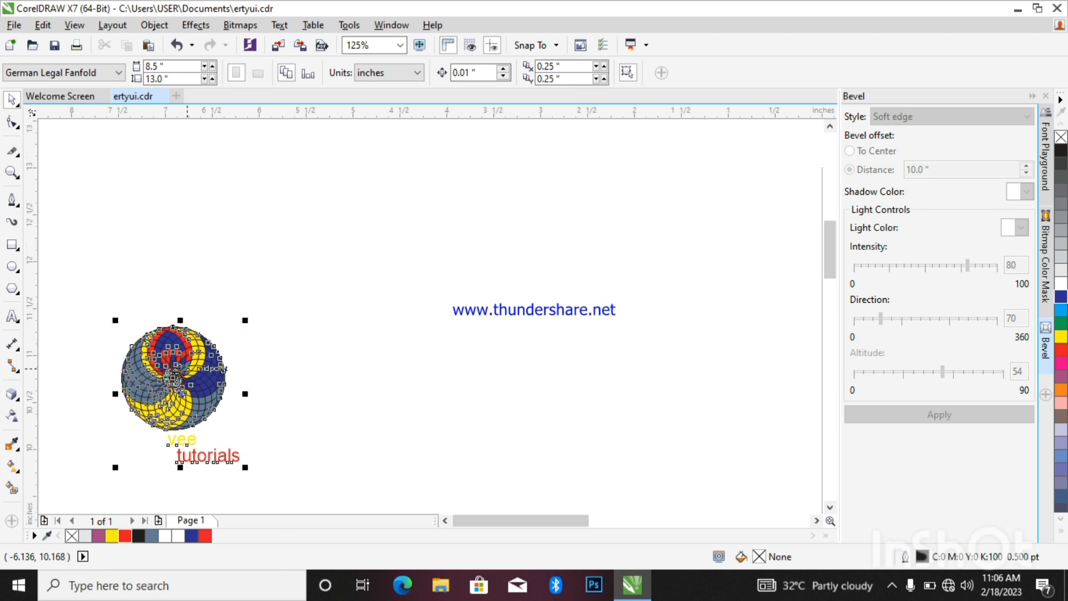
left_click_drag(362, 374, 457, 353)
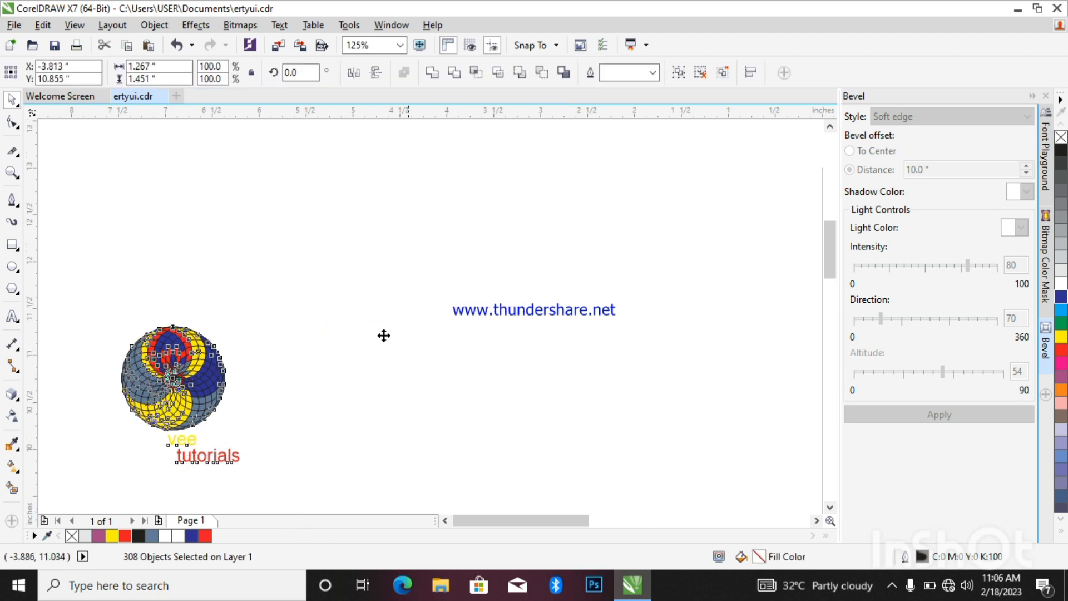
Select only the round pattern without its text, remove the outline from all its cells and inspect the outline-free pattern
left_click(247, 271)
left_click_drag(349, 273, 562, 411)
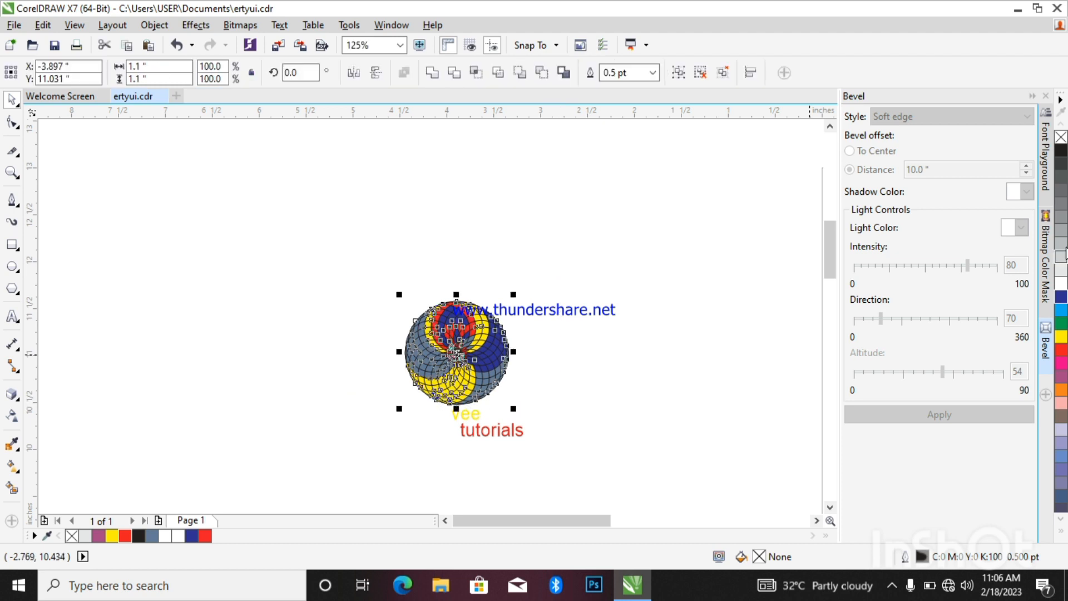
right_click(1061, 138)
left_click(543, 331)
scroll(456, 362, "up", 5)
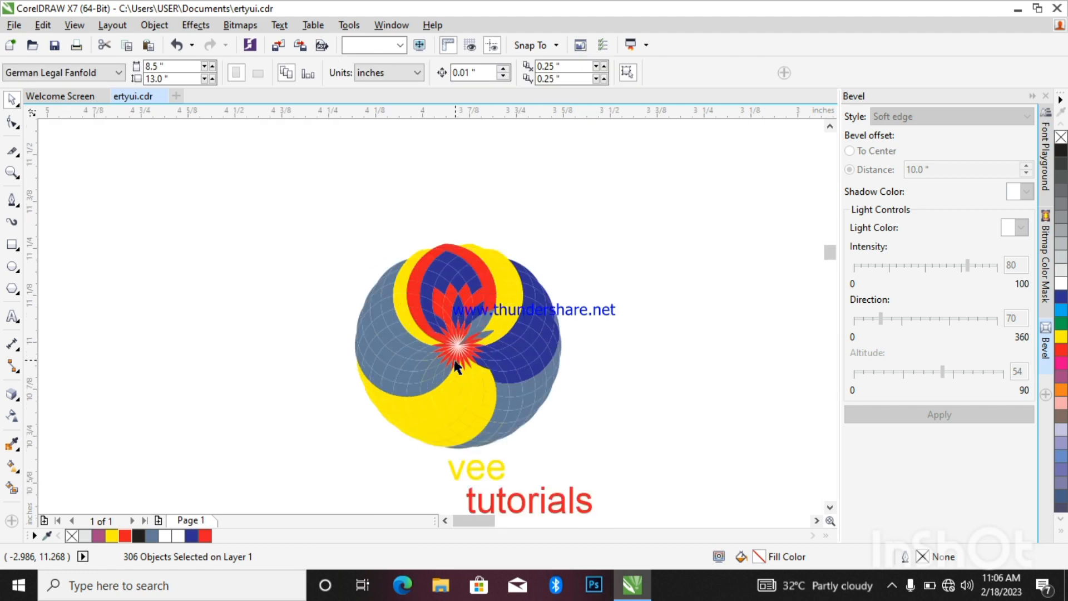
scroll(454, 365, "up", 2)
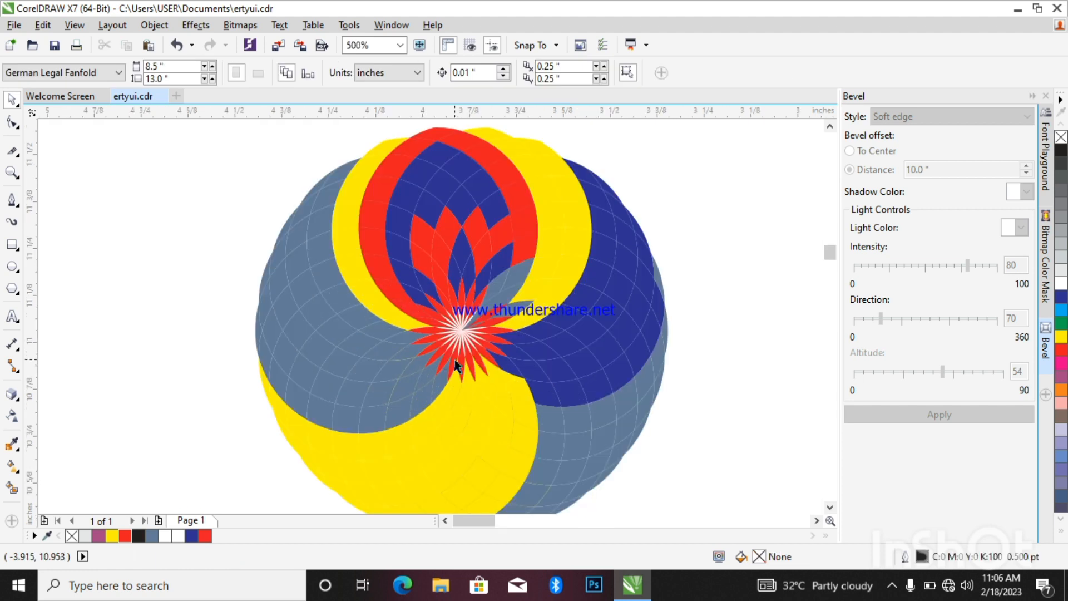
scroll(456, 364, "up", 1)
scroll(456, 364, "down", 2)
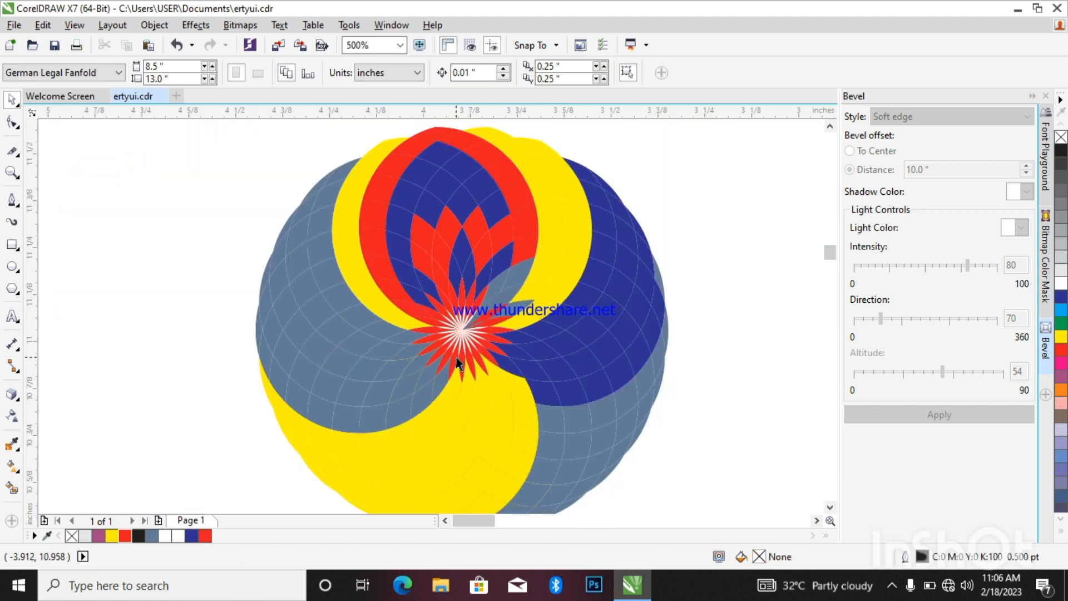
scroll(445, 399, "up", 1)
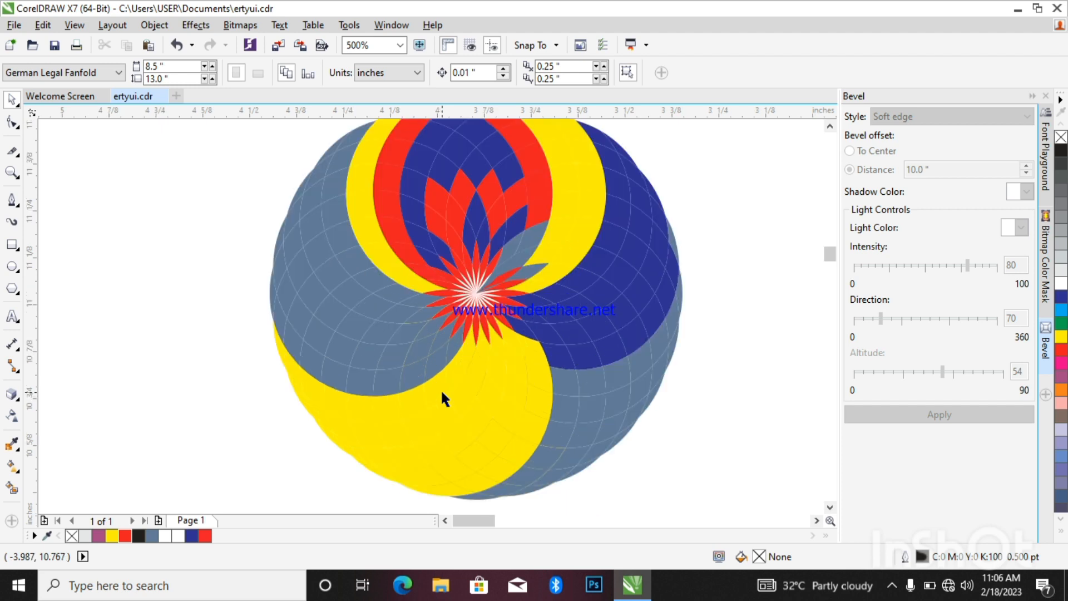
Undo the outline removal and the move of the pattern and text
key("ctrl+z")
key("ctrl+z")
key("ctrl+z")
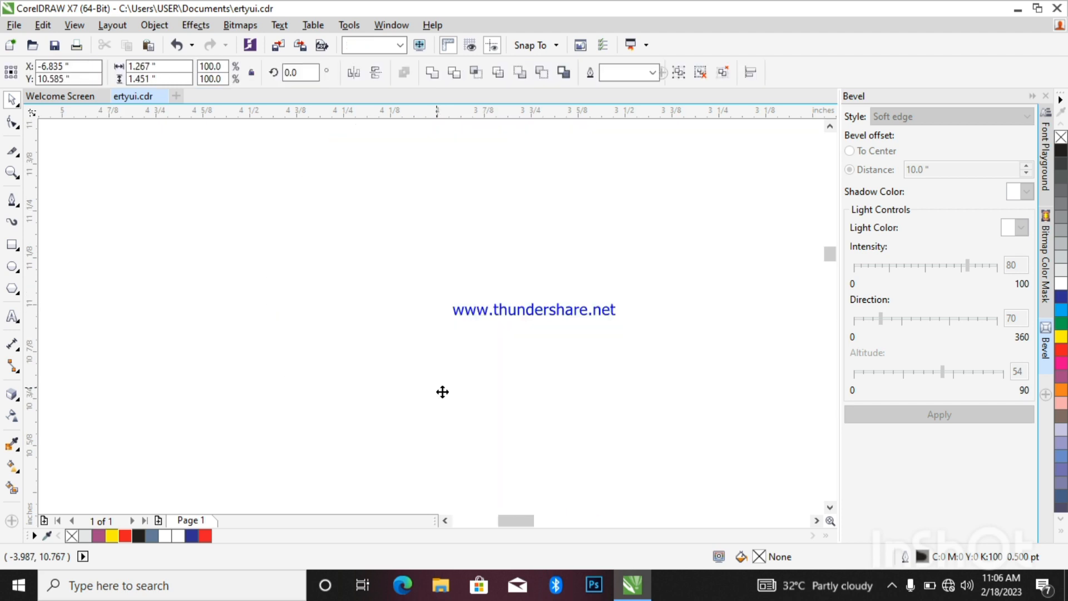
With nothing selected, set the document's default outline colour to red for graphic objects and dimensions
scroll(440, 388, "down", 3)
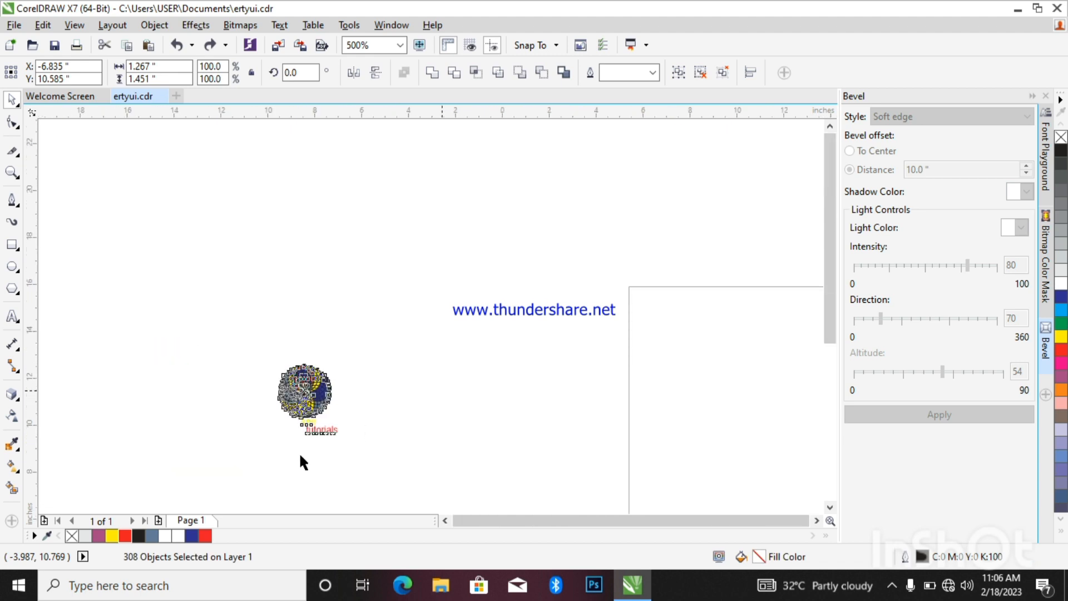
scroll(252, 430, "up", 1)
scroll(770, 441, "down", 2)
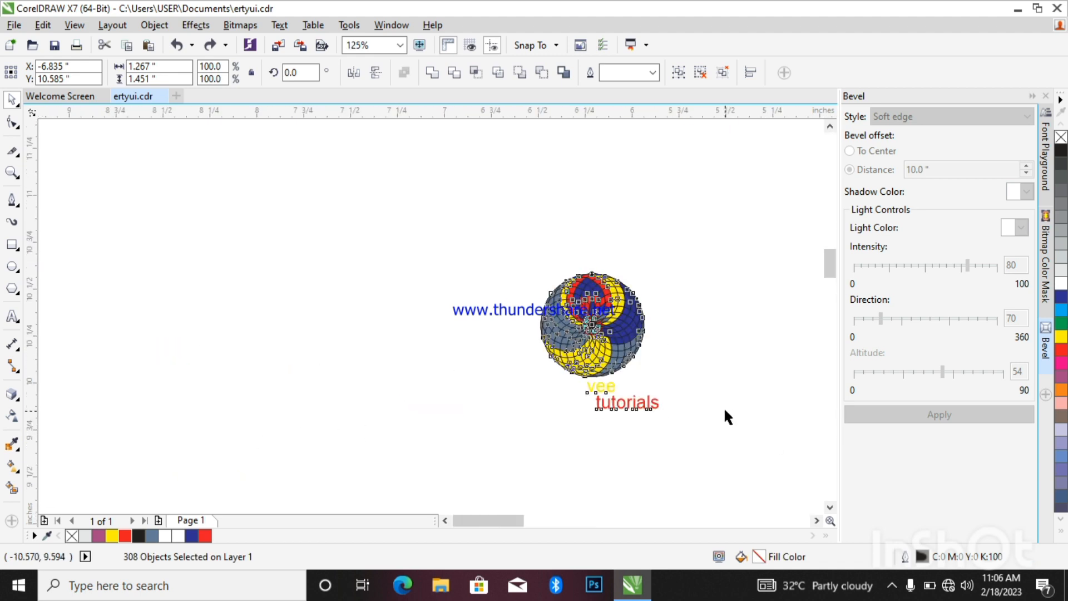
scroll(723, 405, "up", 1)
left_click(703, 330)
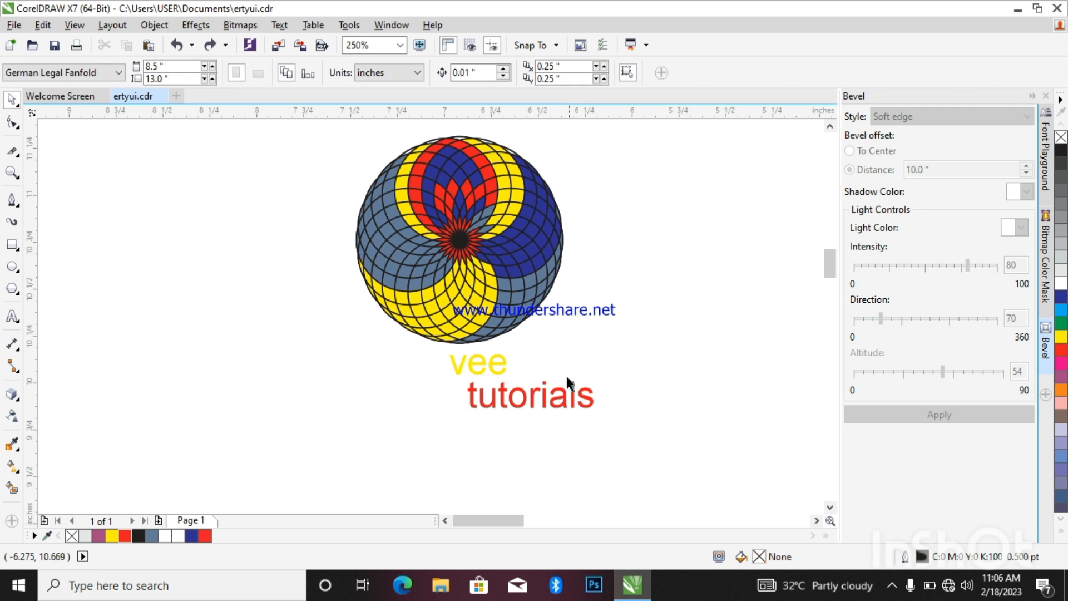
scroll(579, 201, "down", 1)
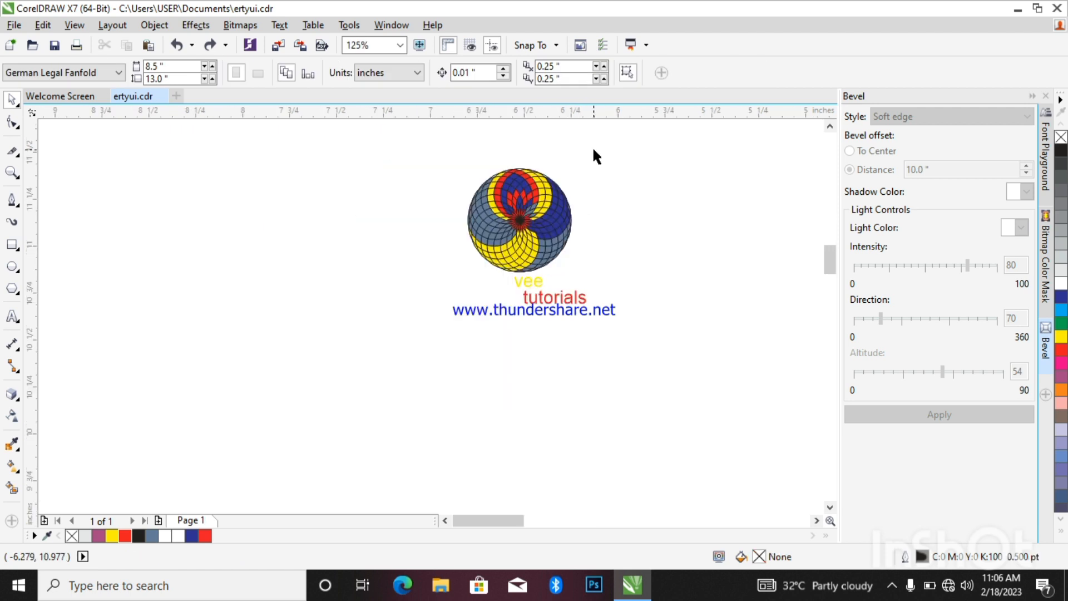
scroll(592, 157, "up", 1)
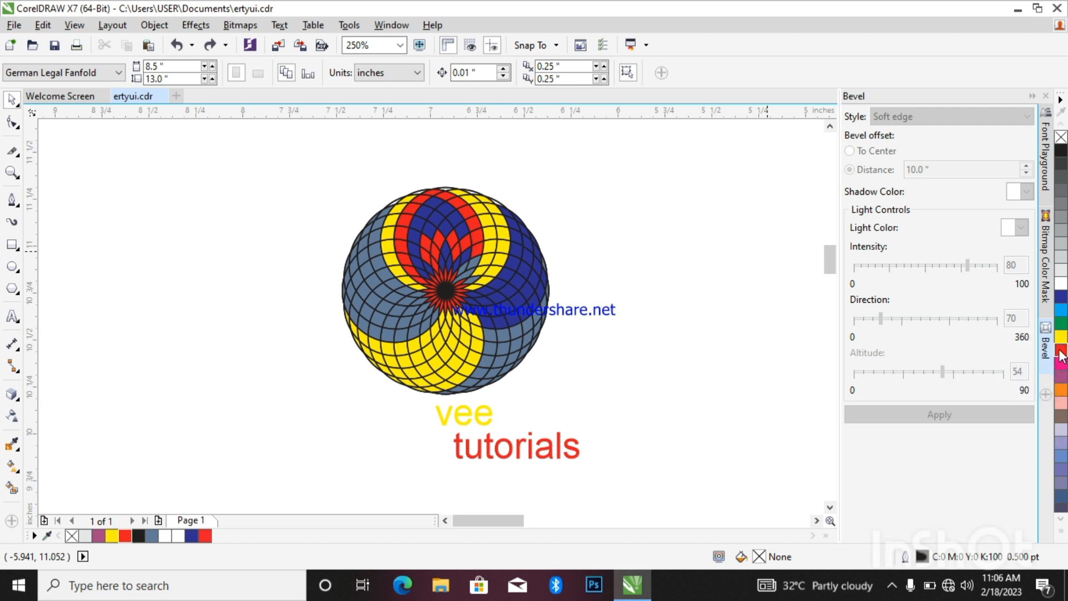
left_click(1061, 357)
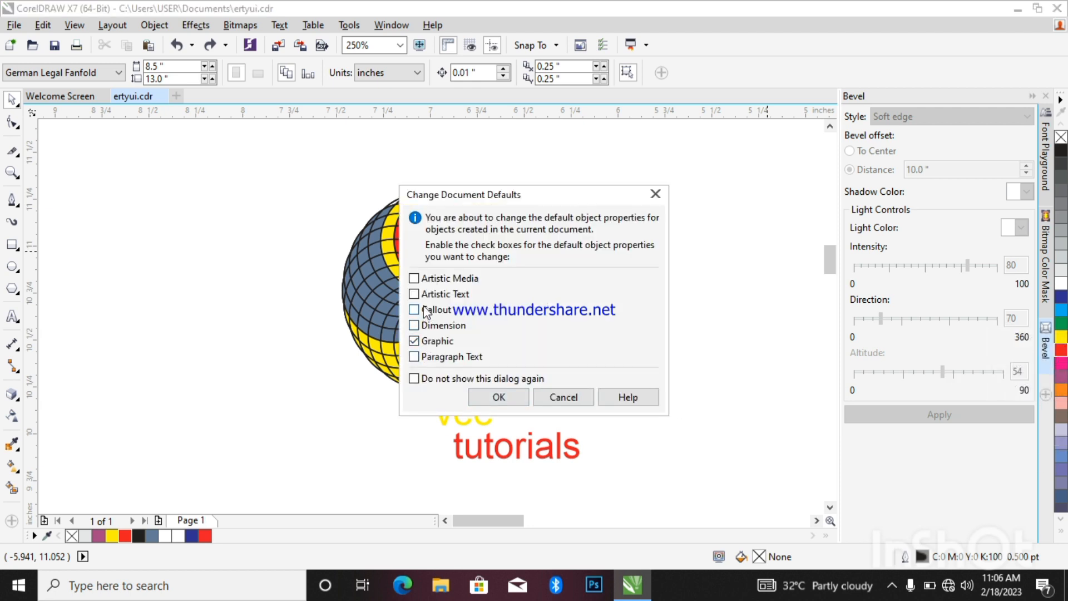
left_click(499, 397)
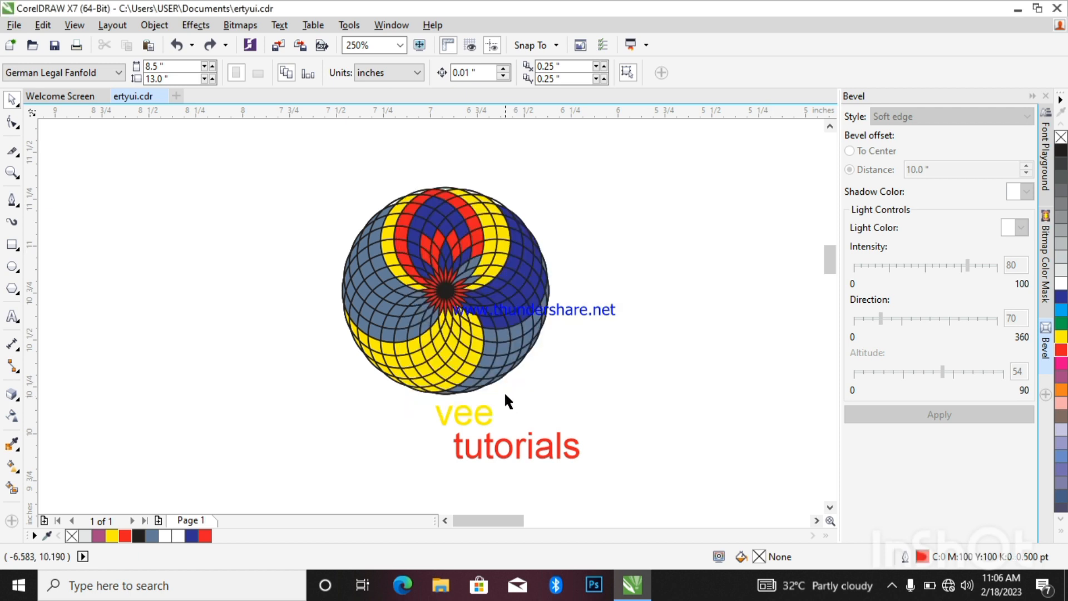
left_click(1060, 353)
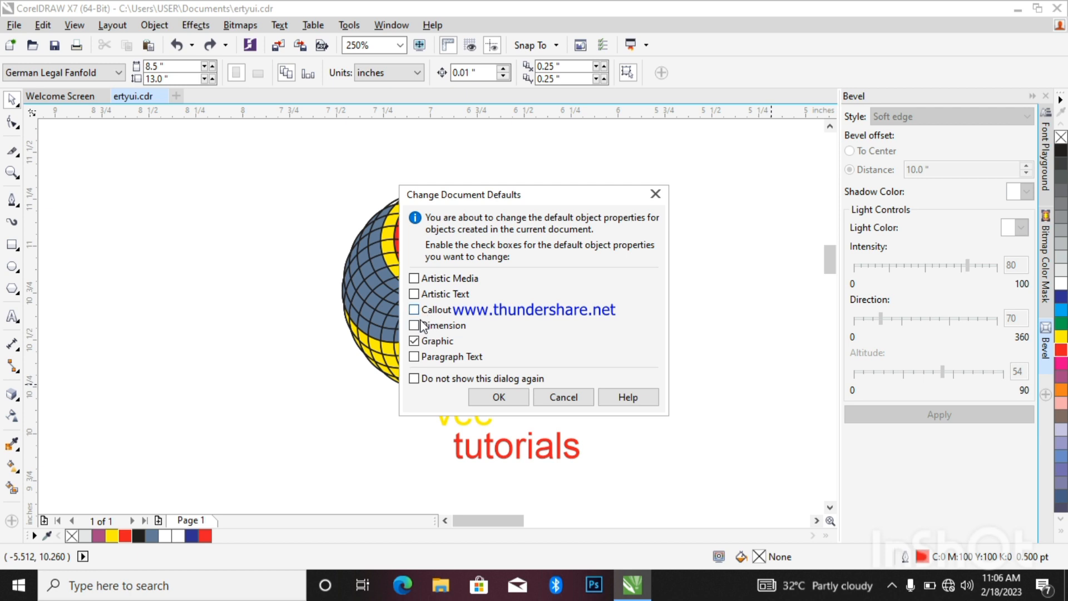
left_click(416, 326)
left_click(499, 397)
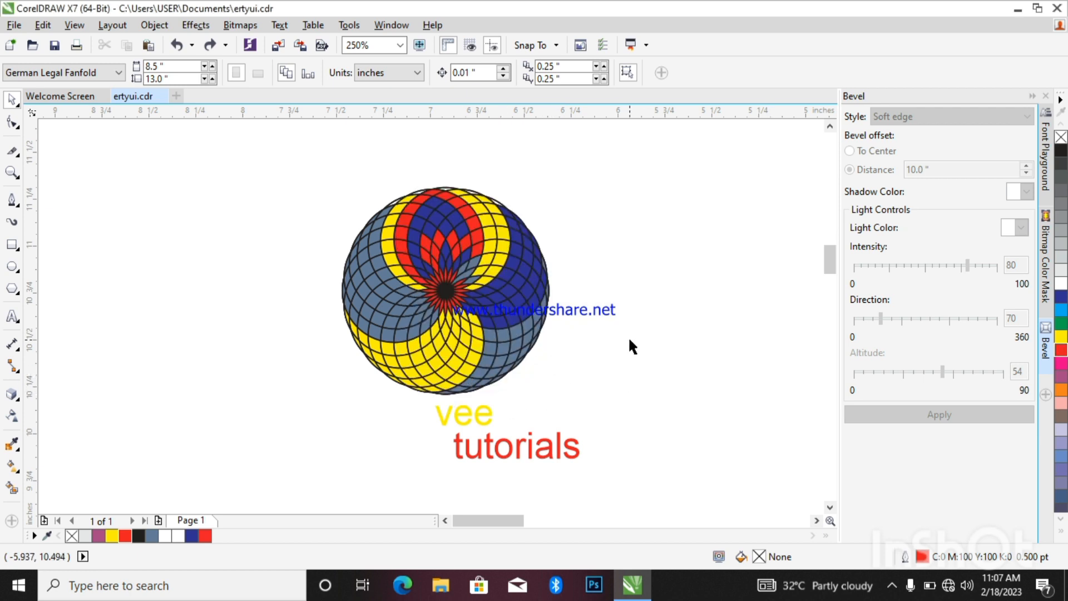
left_click_drag(293, 183, 676, 497)
left_click(632, 318)
left_click(893, 583)
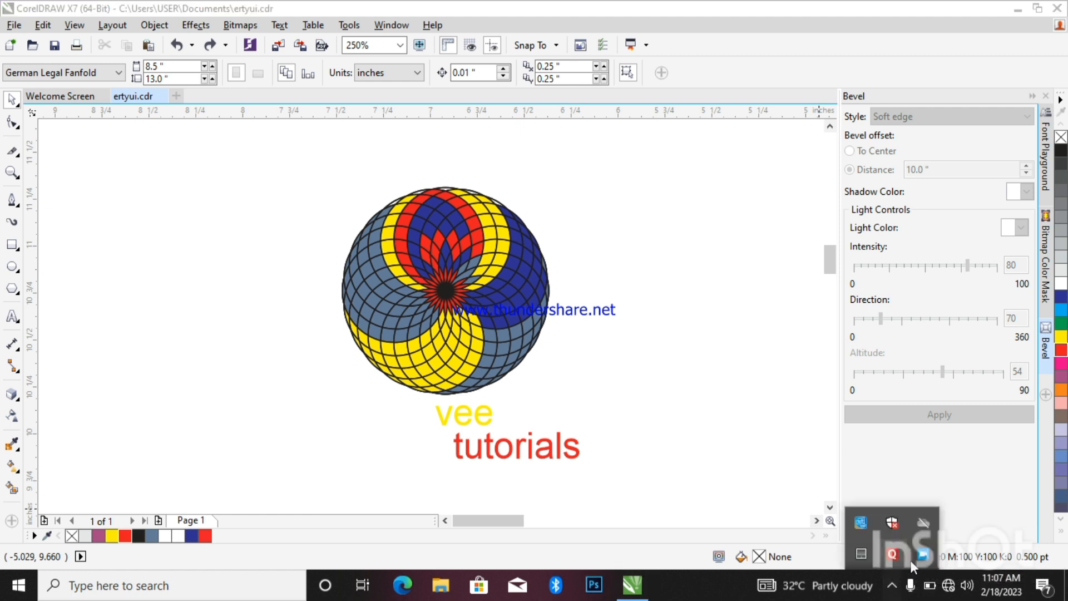
right_click(924, 551)
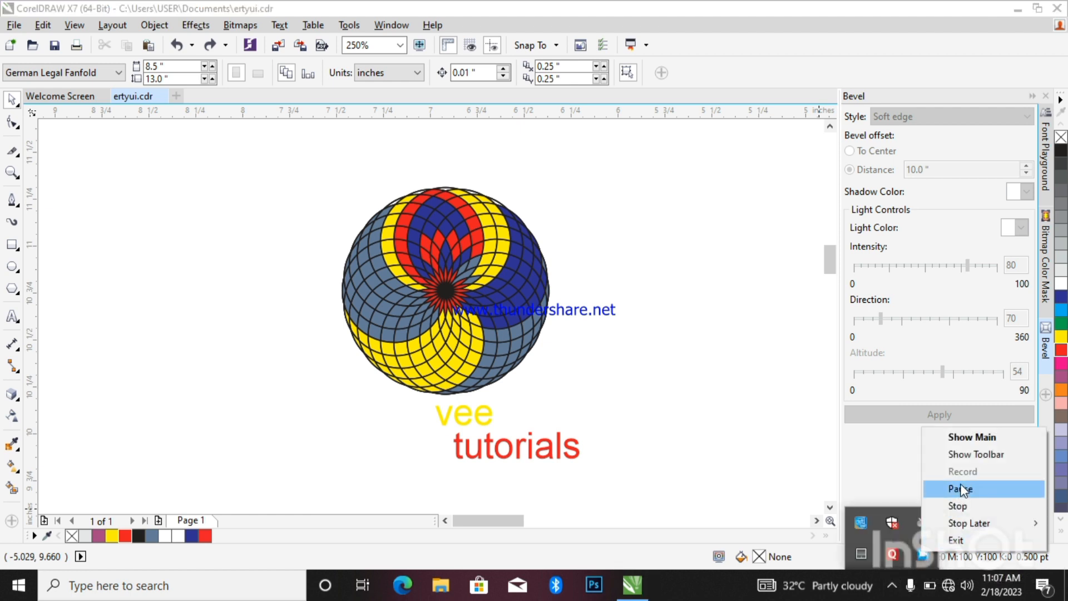